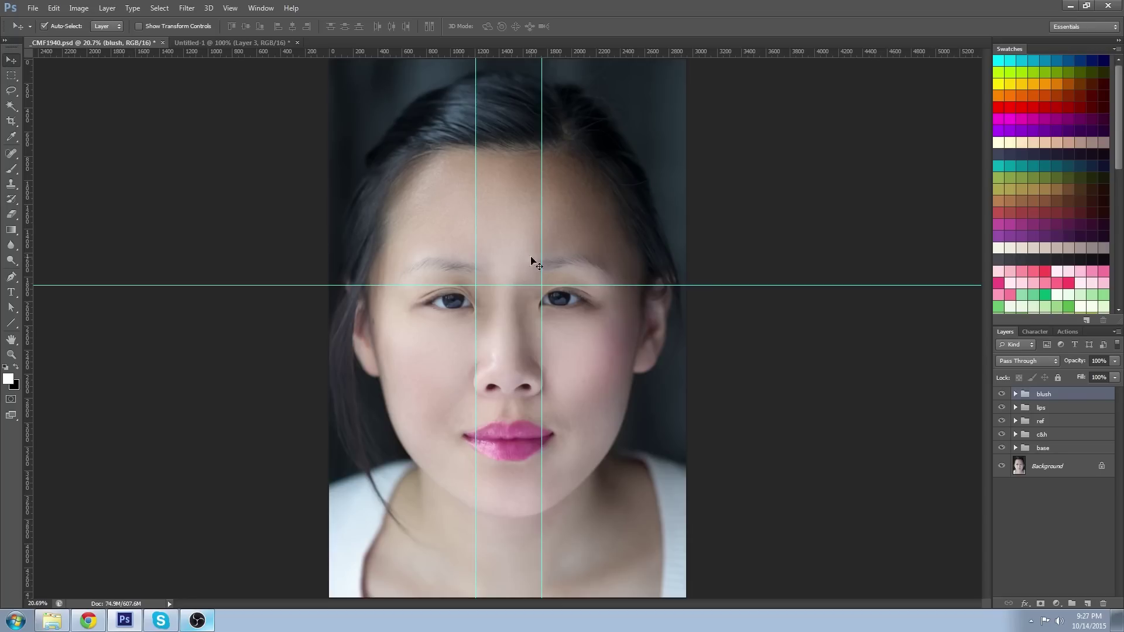
Draw four straight Line shapes on a new layer, from each nostril edge to the arch and outer tail of the brow above it.
mouse_move(540, 308)
left_mouse_down()
mouse_move(477, 307)
mouse_move(542, 309)
left_mouse_up()
left_click(1087, 603)
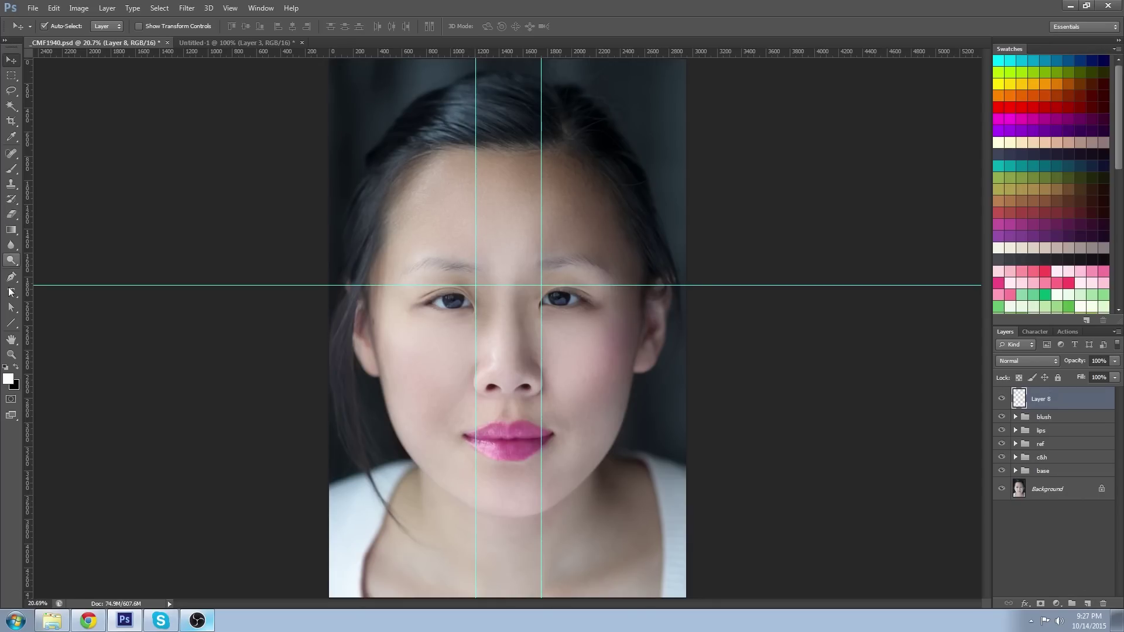
left_click(12, 324)
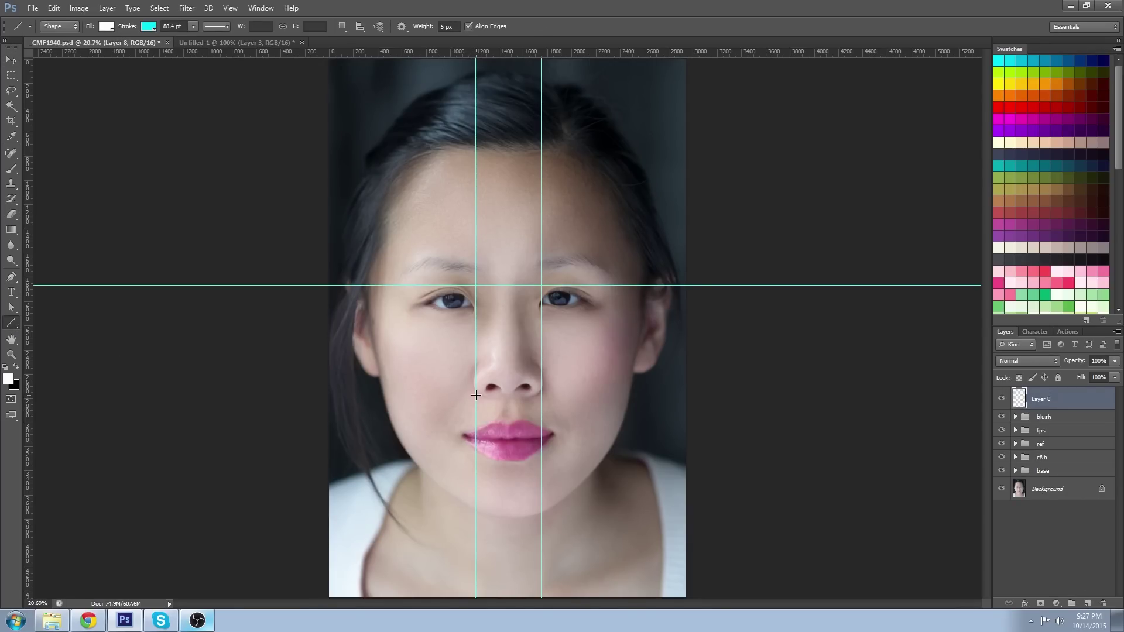
left_click_drag(475, 398, 436, 258)
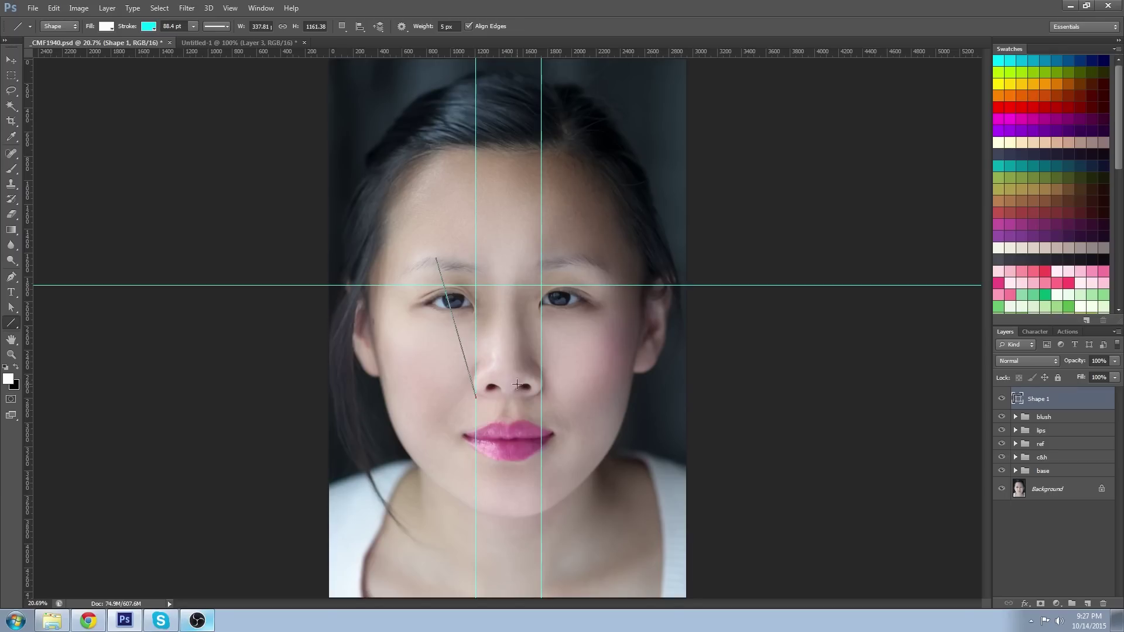
left_click_drag(541, 398, 571, 258)
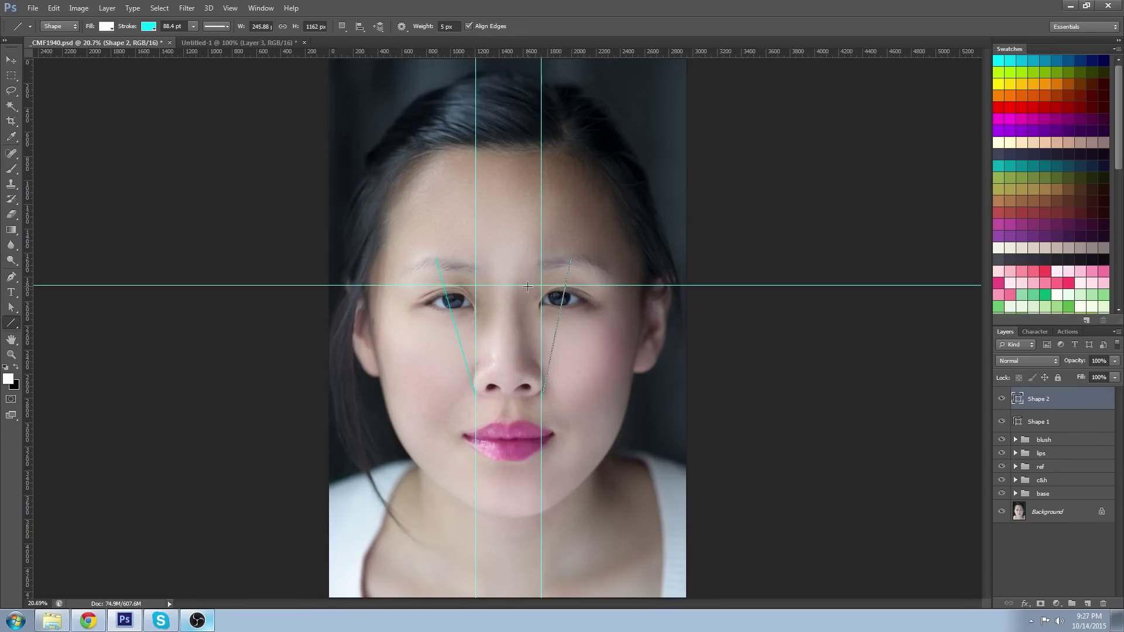
left_click_drag(475, 395, 399, 275)
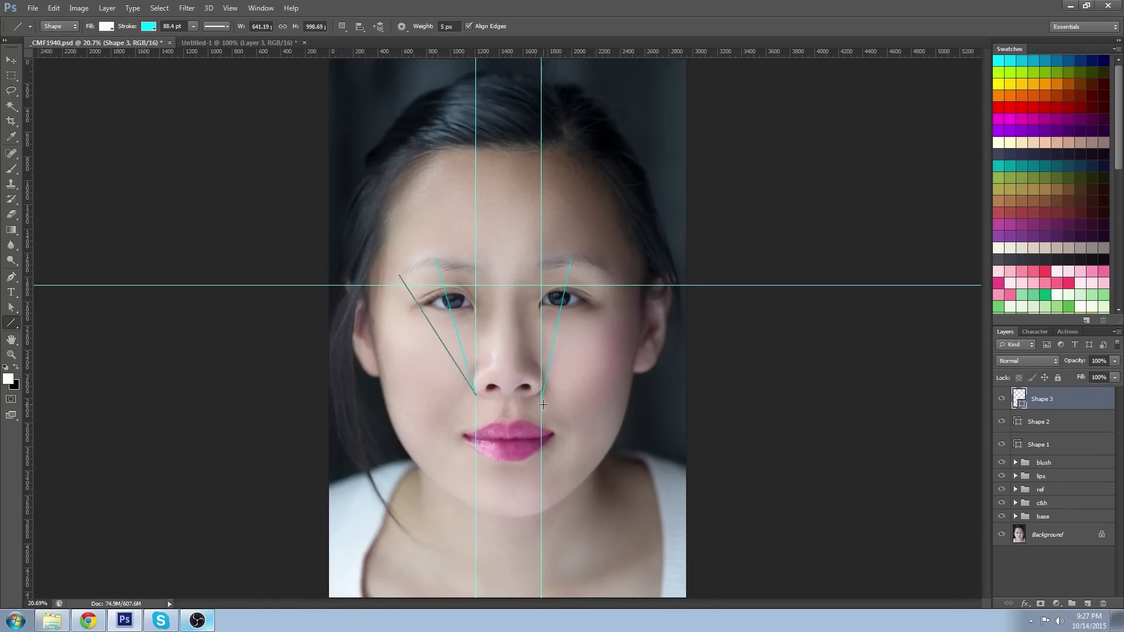
left_click_drag(543, 395, 609, 275)
Merge the four line shape layers into one layer and rename it "guide".
left_click(12, 60)
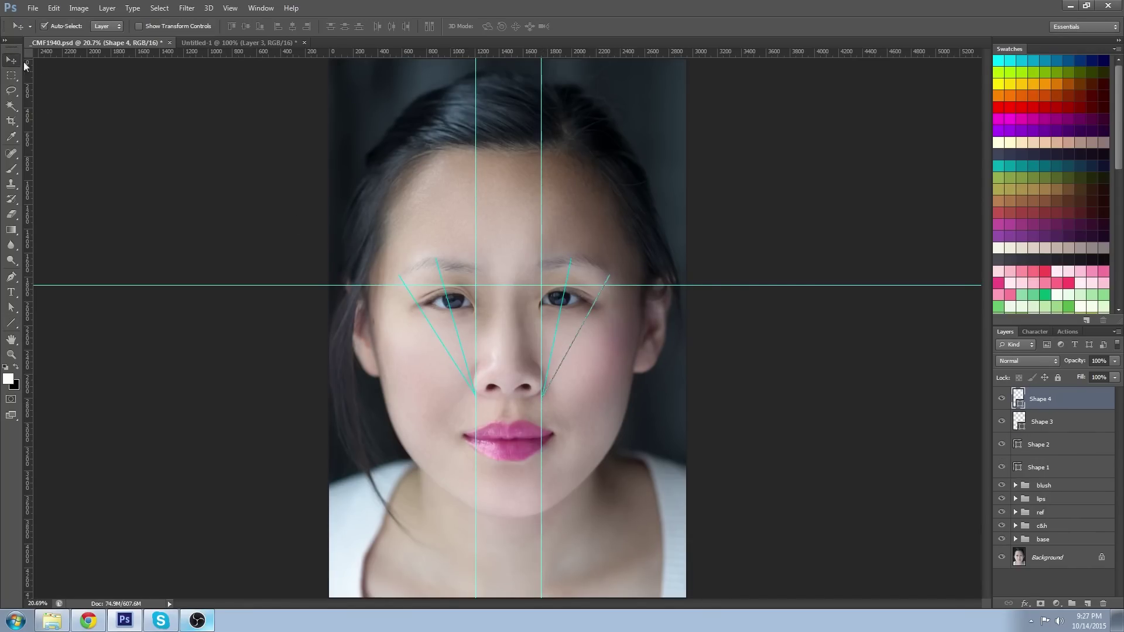
left_click(1062, 475, "shift")
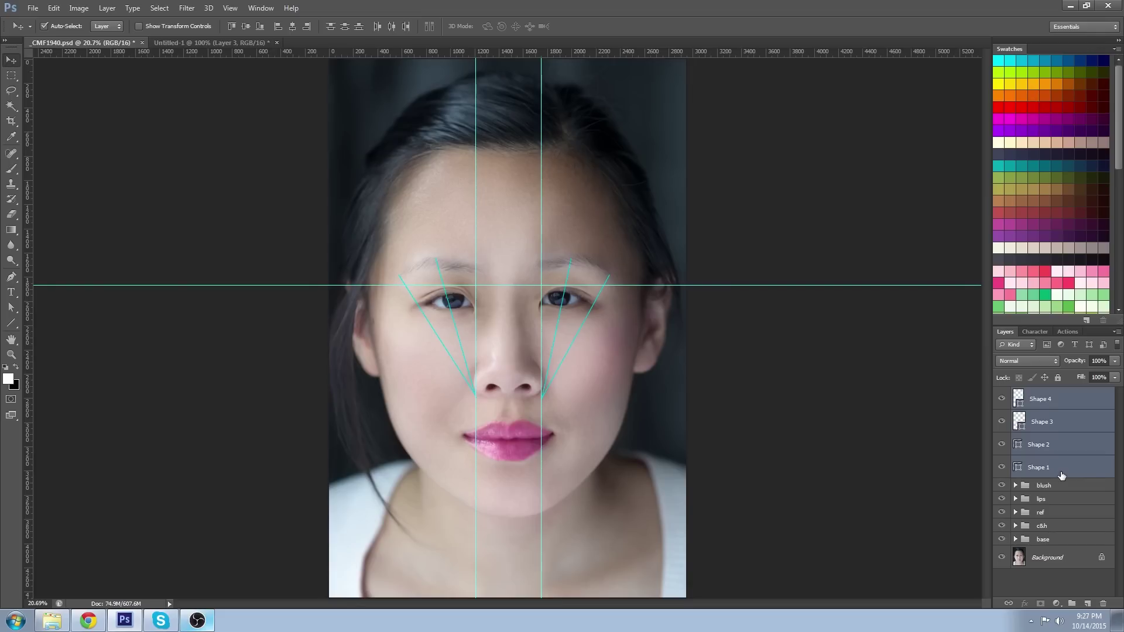
key("ctrl+e")
double_click(1048, 399)
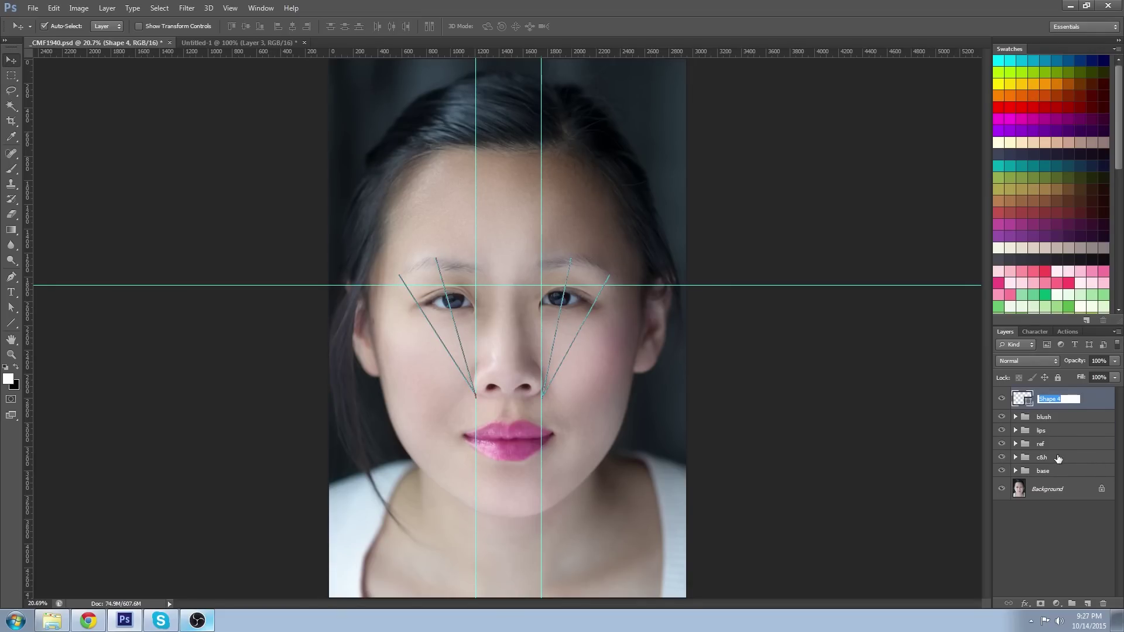
type("guide")
key("Return")
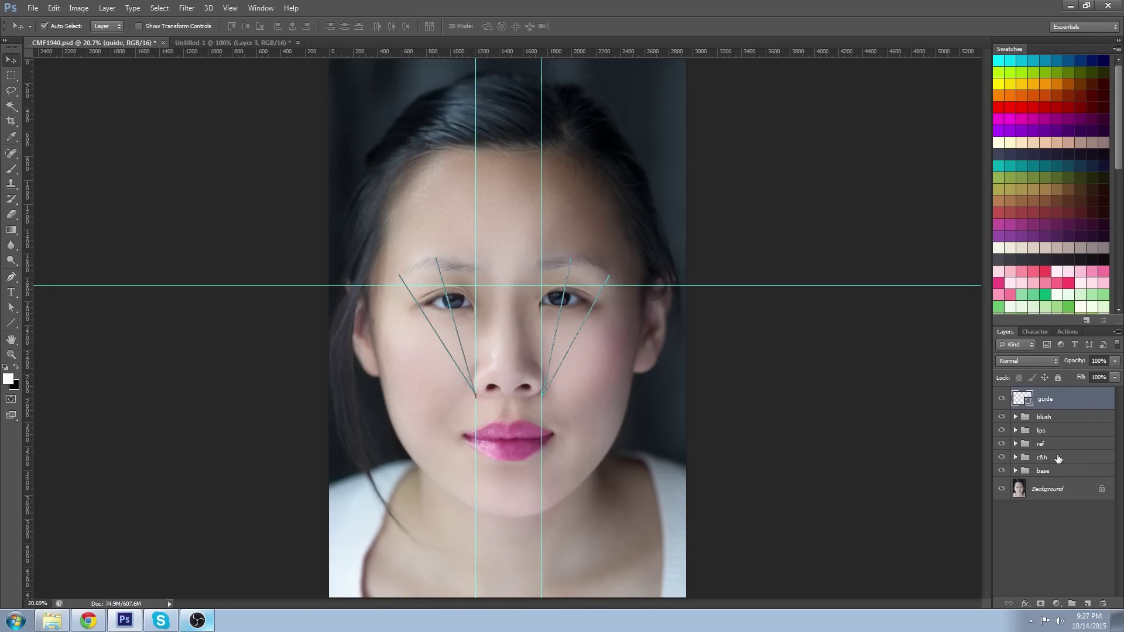
Add an Exposure adjustment above the guide layer with exposure -1.53, offset -0.0037 and gamma 0.87, and invert its mask to black.
left_click(235, 171)
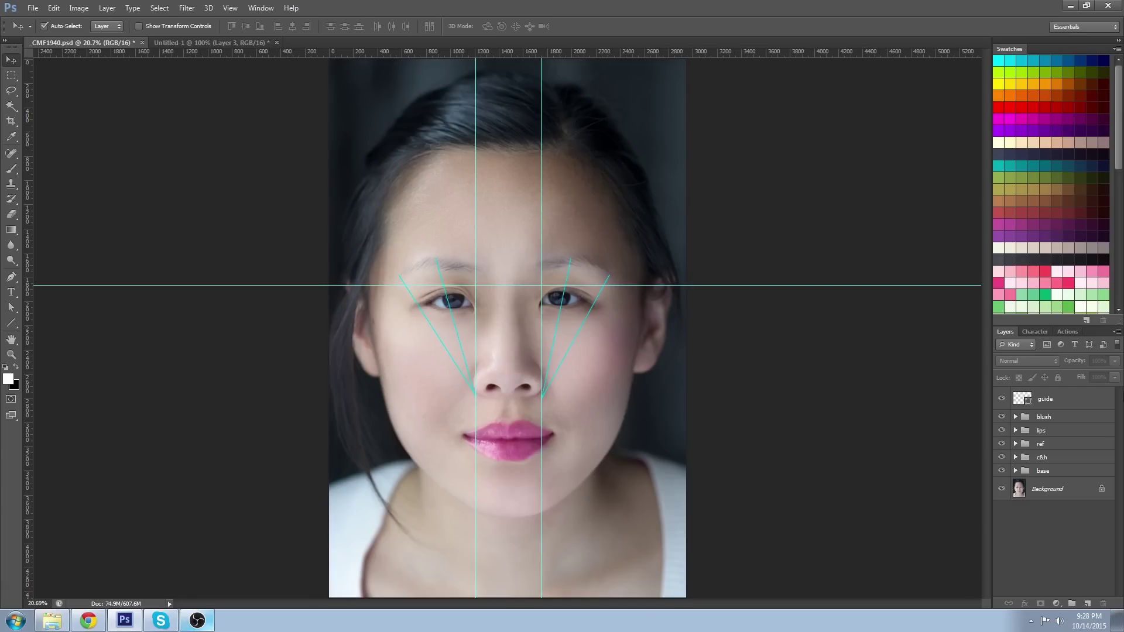
left_click(1087, 399)
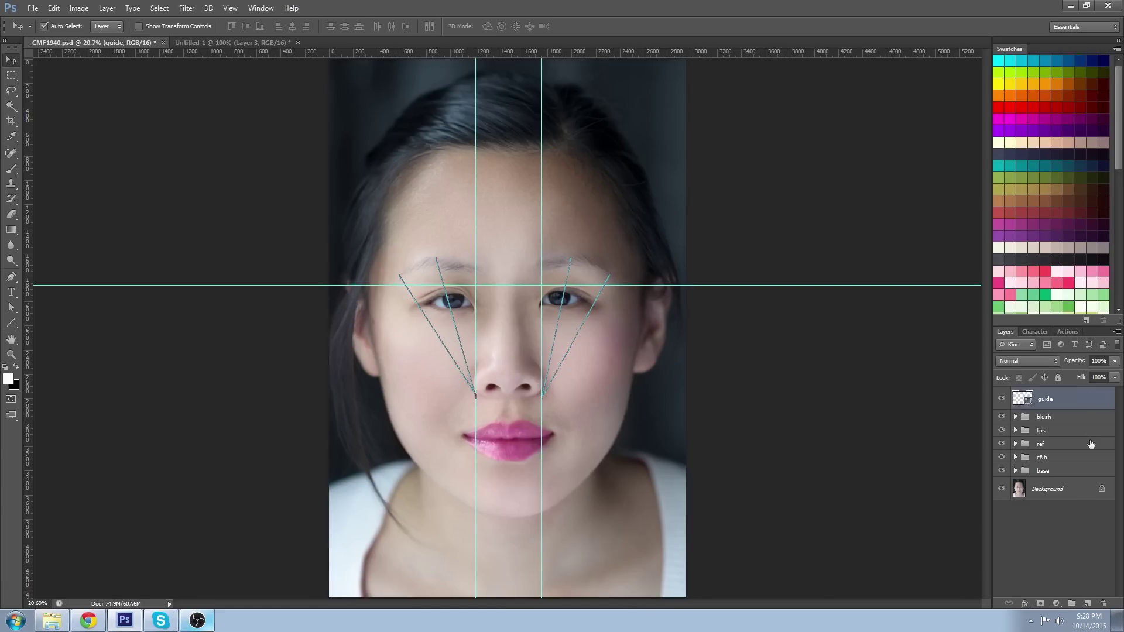
left_click(1056, 604)
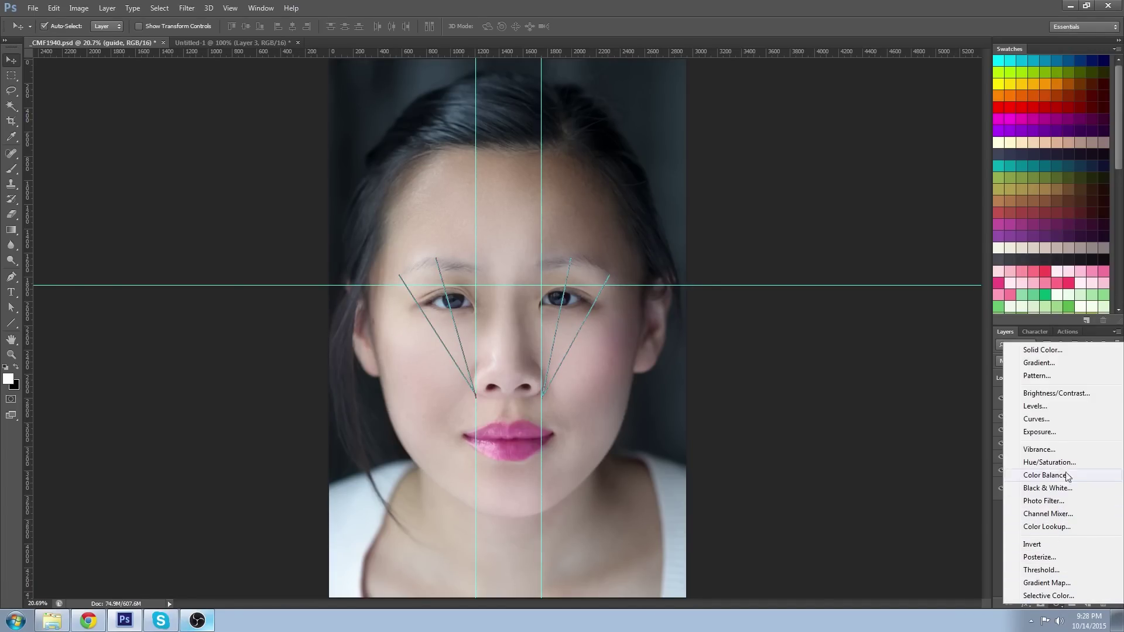
left_click(1040, 432)
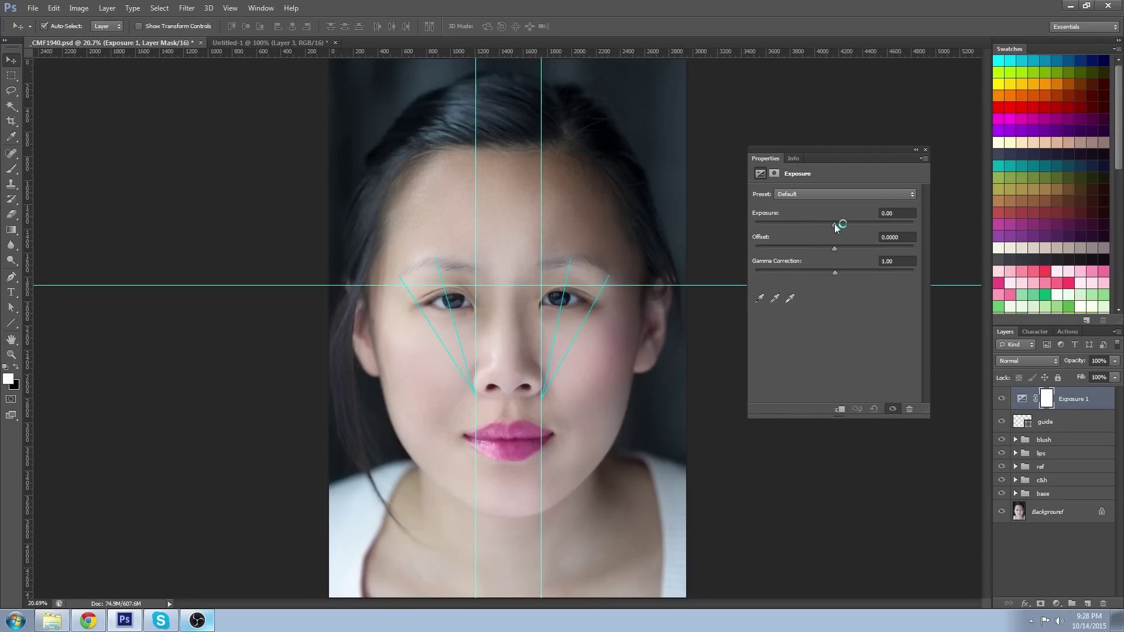
left_click_drag(837, 223, 843, 270)
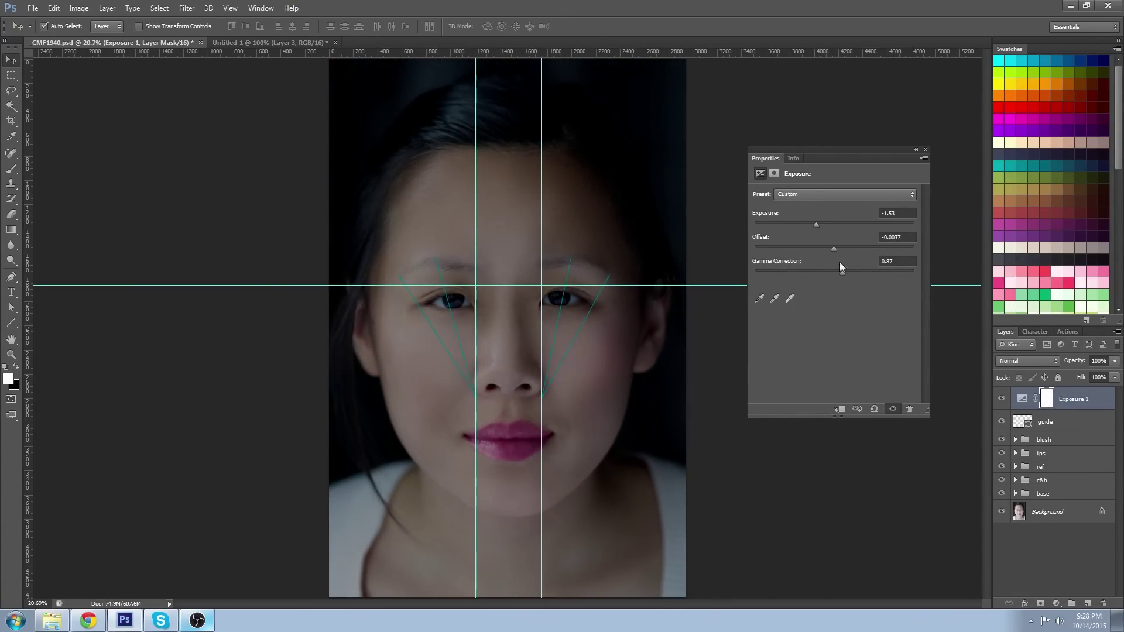
left_click(926, 151)
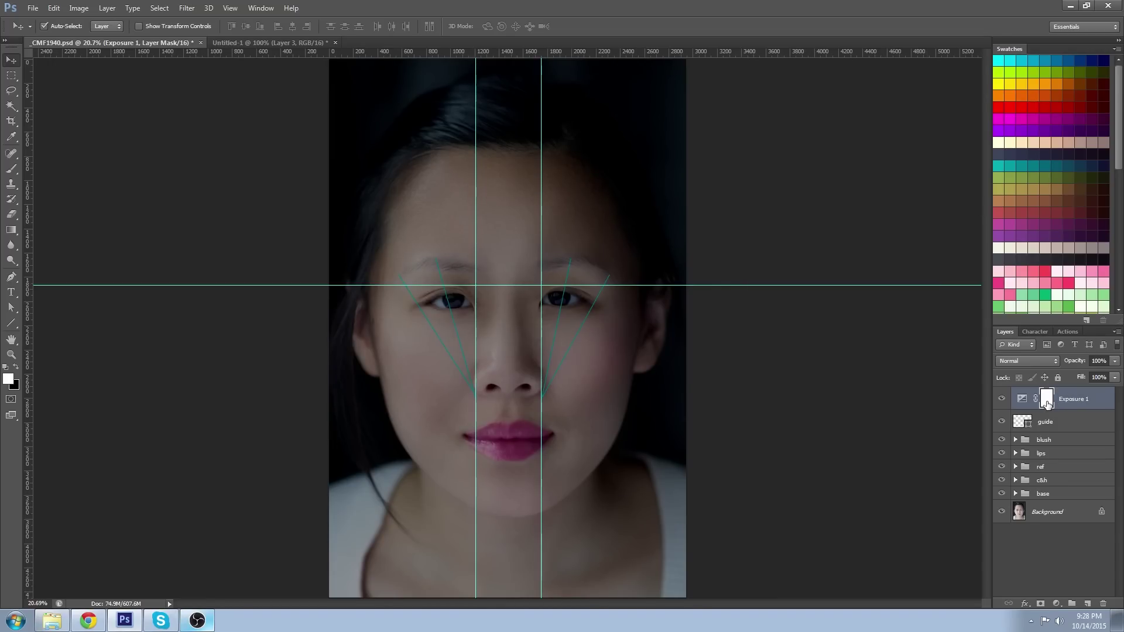
key("ctrl+i")
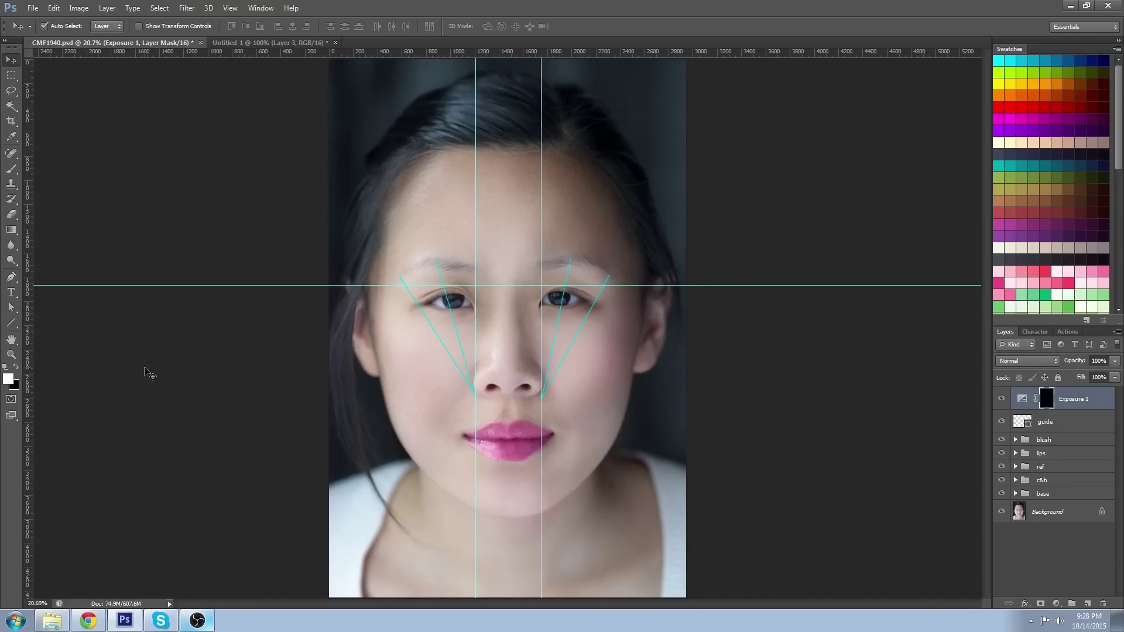
Paint white on the Exposure mask with a 30 px brush at 26% opacity to darken the image-left brow's outer tail.
left_click(13, 356)
left_click_drag(444, 254, 476, 326)
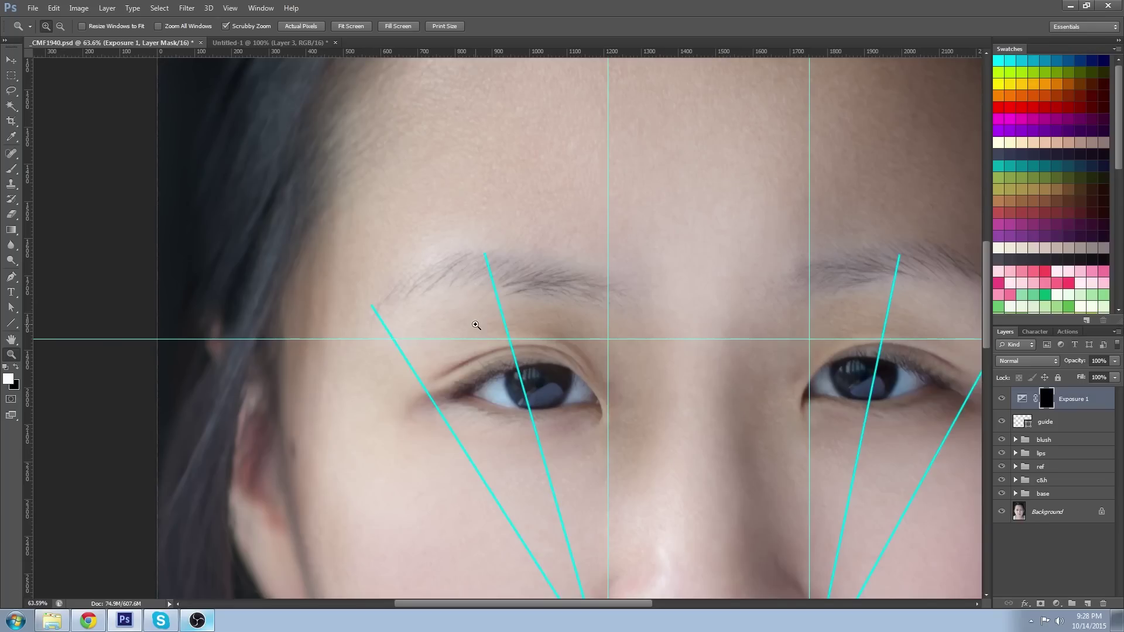
left_click(12, 169)
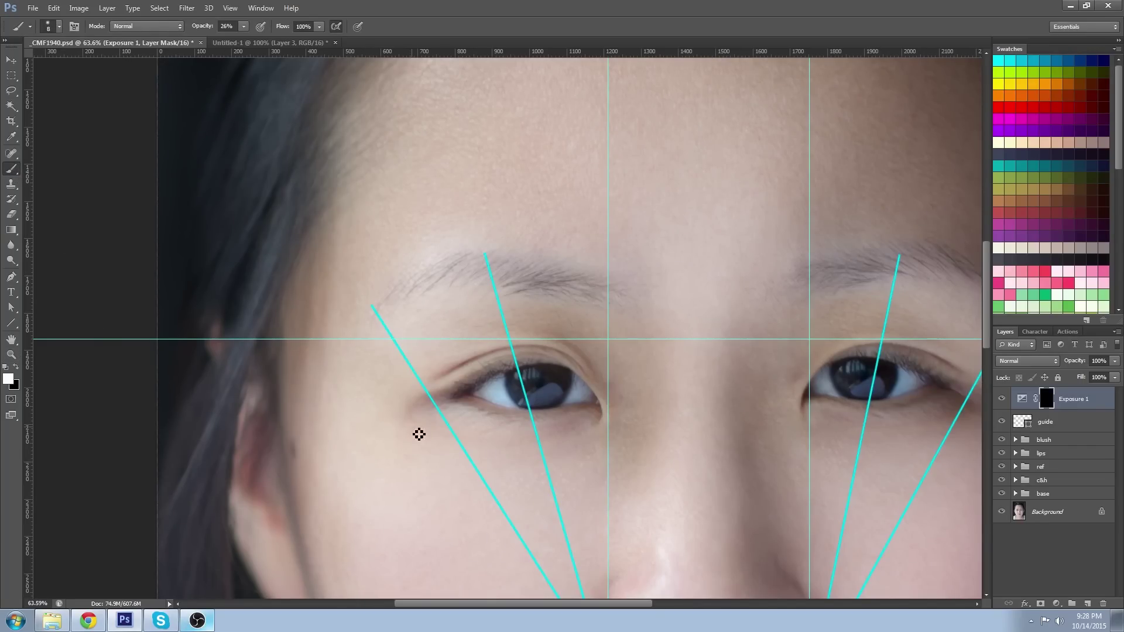
key("bracketright")
key("bracketright")
key("bracketright")
key("bracketright")
key("bracketright")
key("bracketright")
key("bracketright")
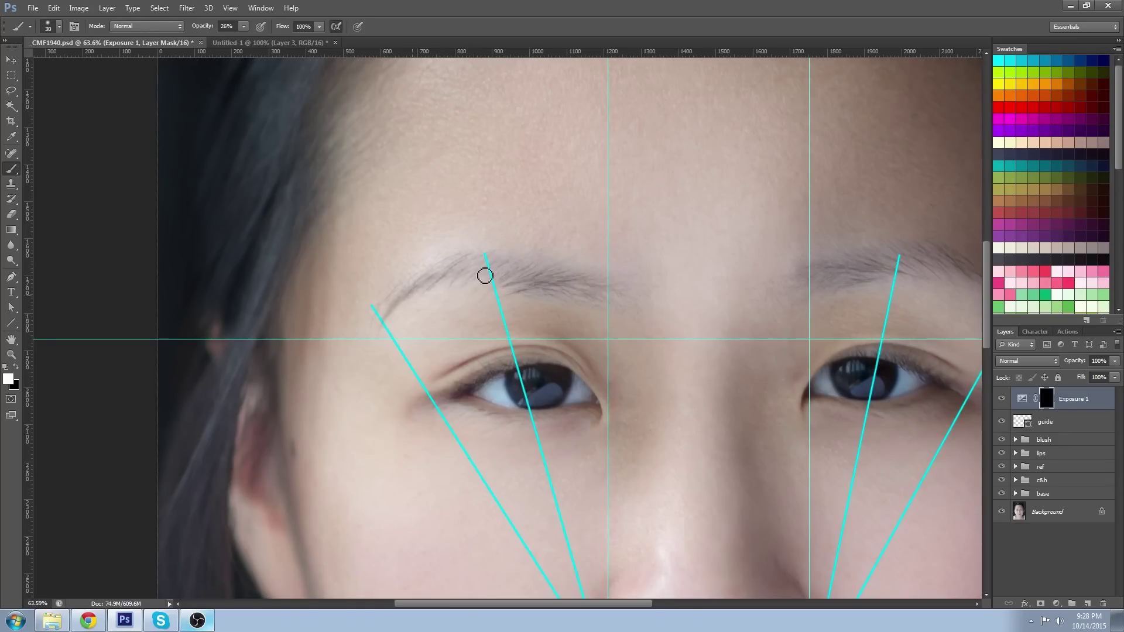
Darken the rest of the brow up to the vertical guide, reducing the brush from 30 px to 10 px for the edges.
key("bracketleft")
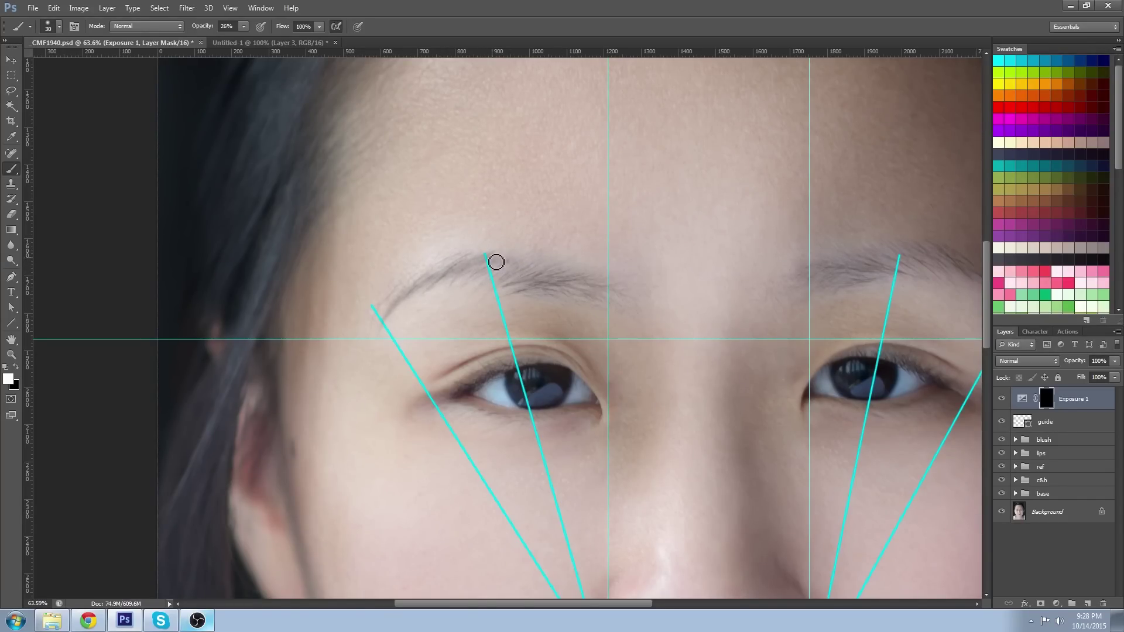
key("bracketleft")
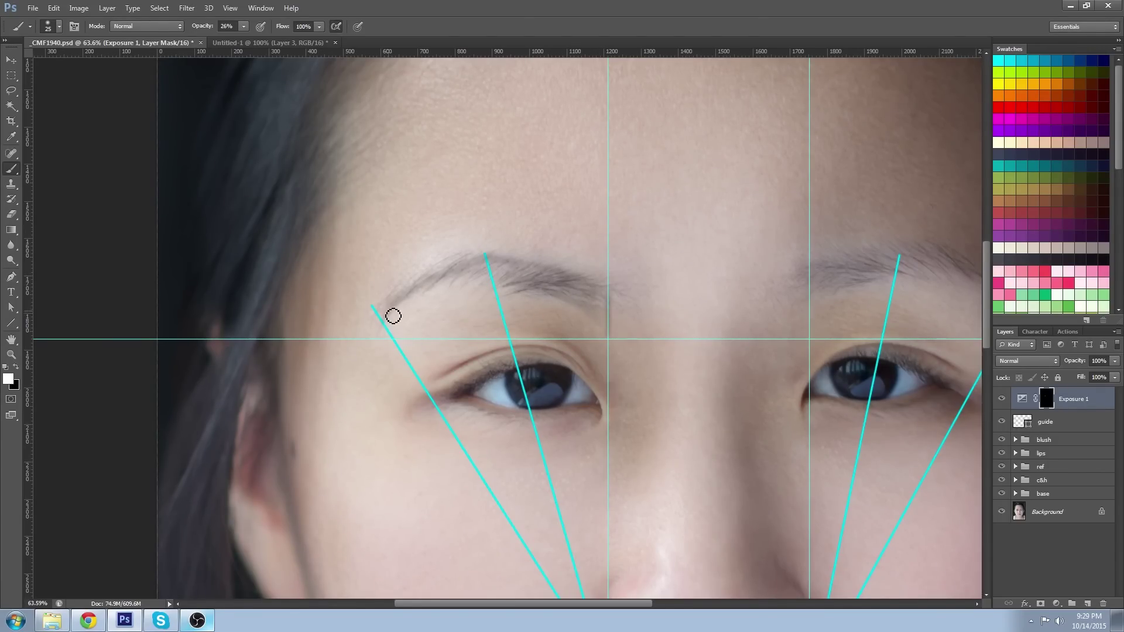
key("bracketleft")
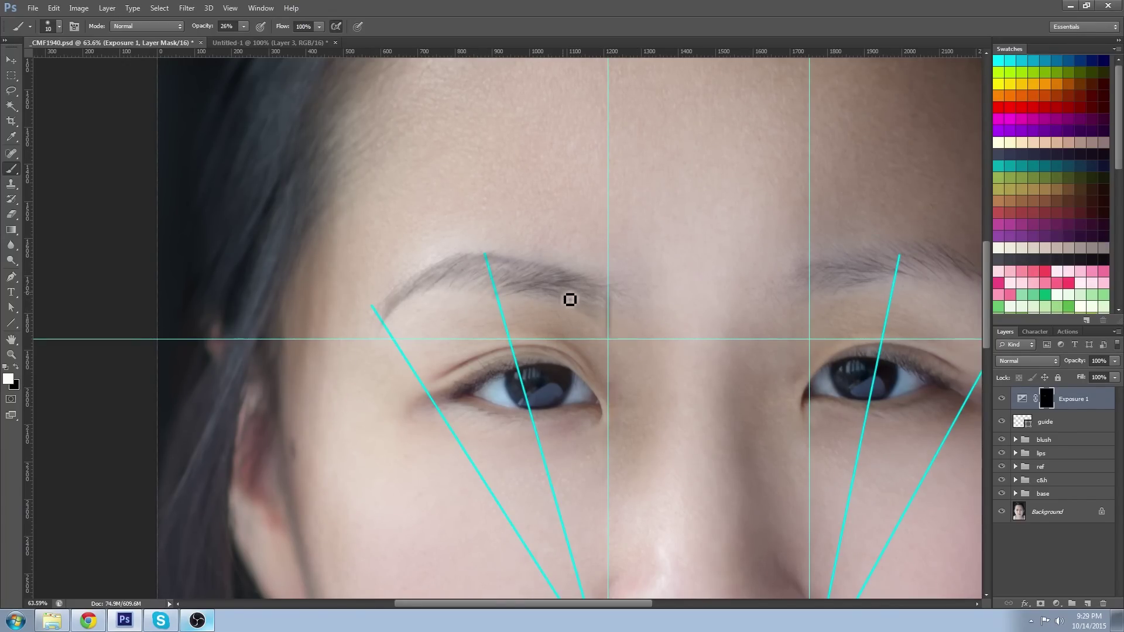
key("bracketleft")
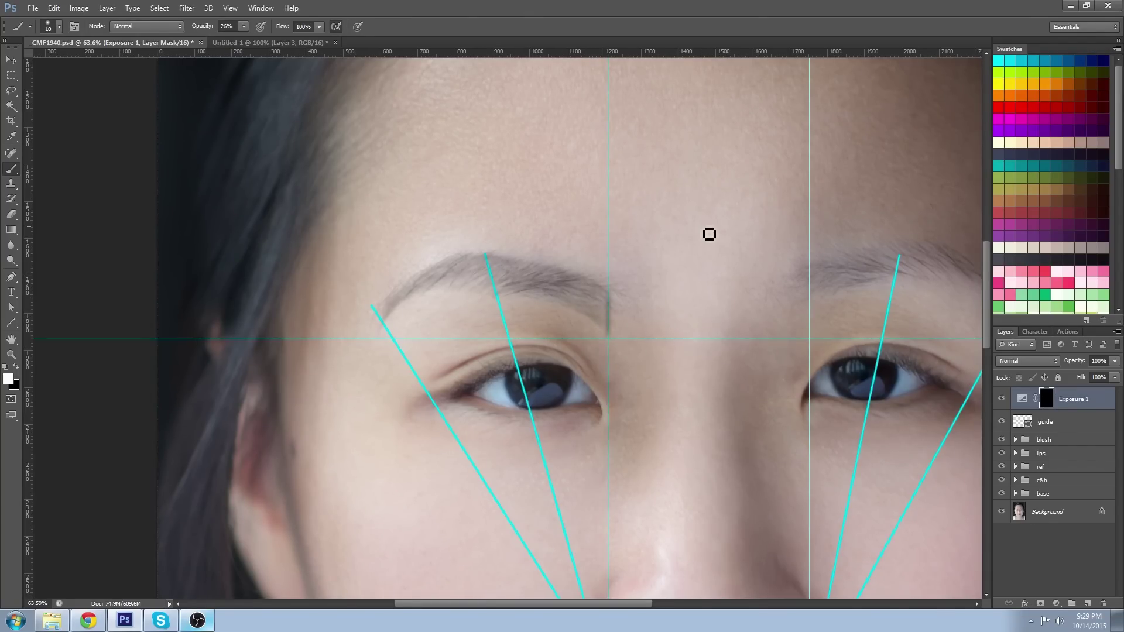
Fill the brow's sparse areas with fine hair strokes on the mask using a 3 px brush.
key("bracketleft")
key("bracketleft")
key("bracketleft")
key("bracketleft")
key("bracketleft")
Hide the rulers, the guides and the guide layer's lines so the painted brow is unobstructed.
left_click(229, 8)
left_click(237, 197)
left_click(229, 8)
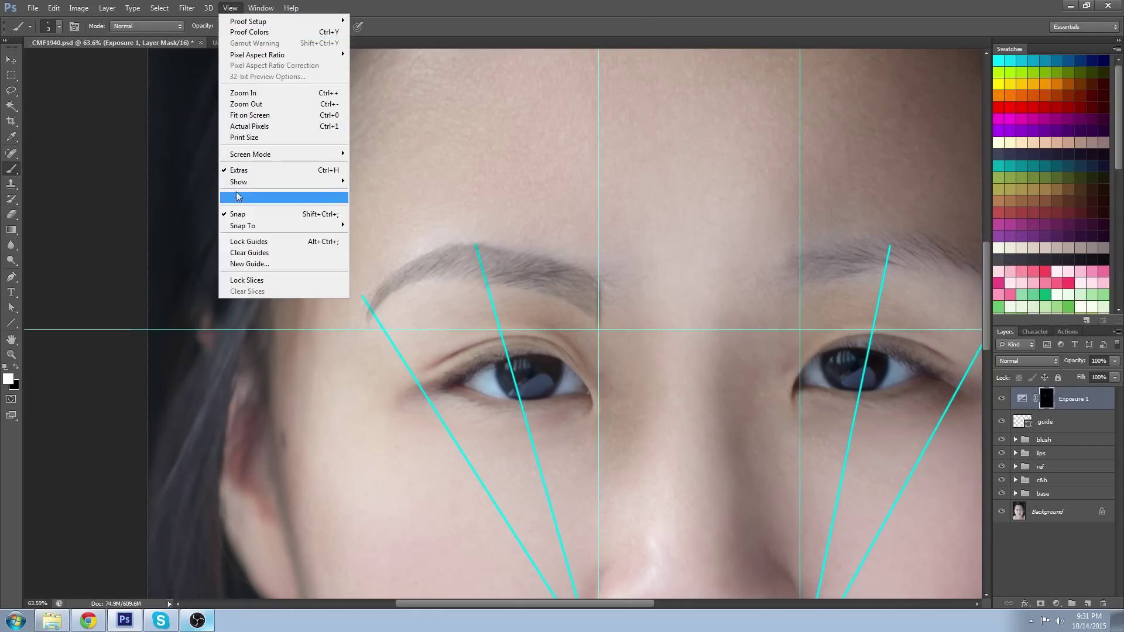
left_click(239, 170)
left_click(1001, 421)
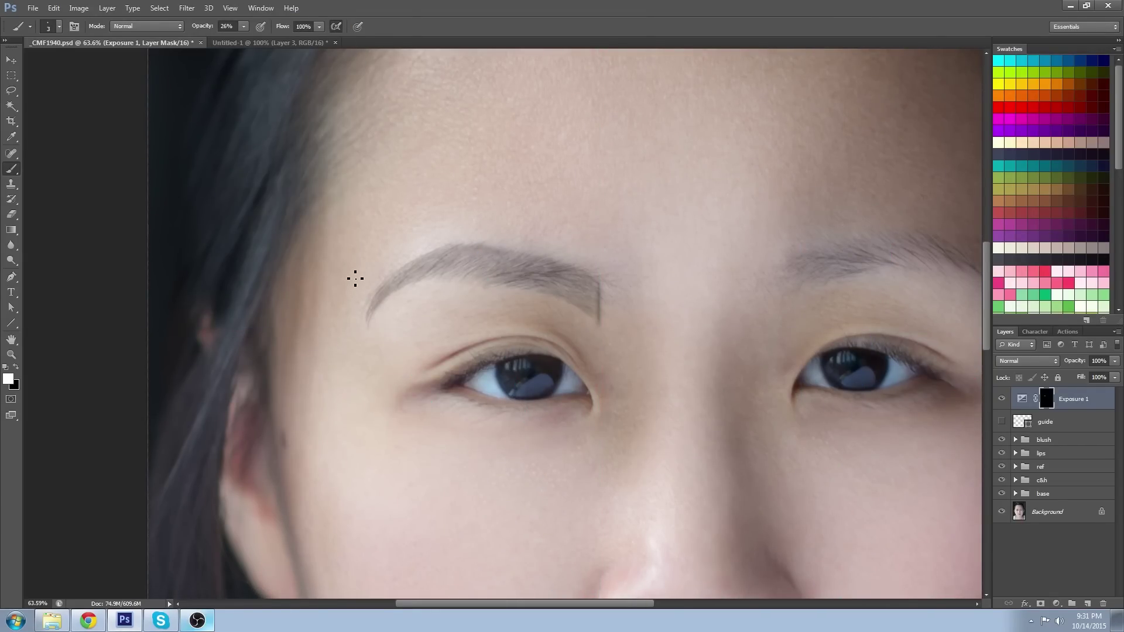
Soften the hard vertical edge at the brow's inner end by painting black on the Exposure mask with a brush of about 10 px.
left_click(10, 355)
left_click_drag(672, 309, 713, 377)
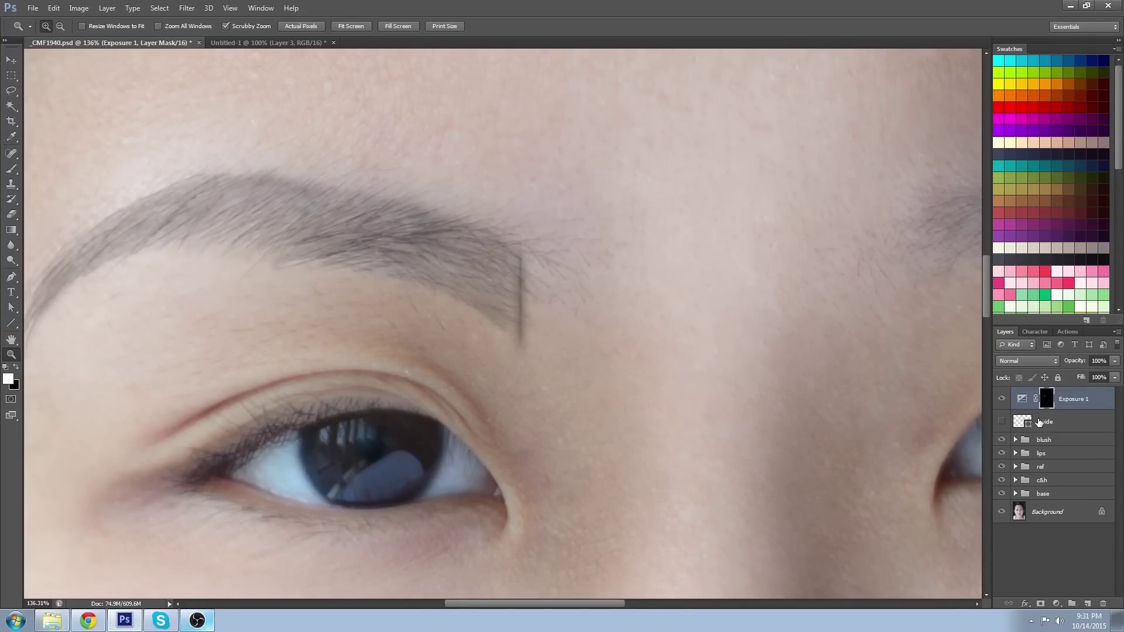
left_click(12, 168)
left_click(16, 367)
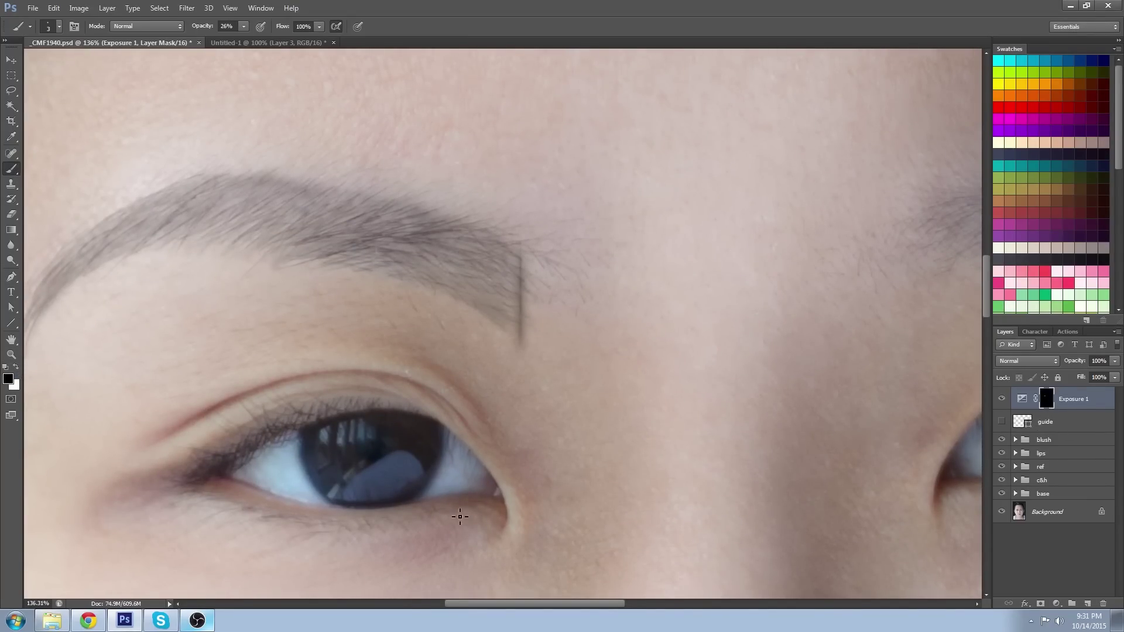
key("bracketright")
key("bracketright")
key("bracketright")
key("bracketright")
key("bracketright")
key("bracketright")
key("bracketright")
key("bracketright")
key("bracketright")
key("bracketright")
mouse_move(529, 344)
left_mouse_down()
mouse_move(519, 339)
mouse_move(525, 319)
mouse_move(538, 325)
mouse_move(533, 287)
mouse_move(544, 298)
mouse_move(523, 311)
mouse_move(535, 279)
mouse_move(515, 251)
mouse_move(535, 281)
left_mouse_up()
key("bracketleft")
key("bracketleft")
key("bracketleft")
key("bracketleft")
key("bracketright")
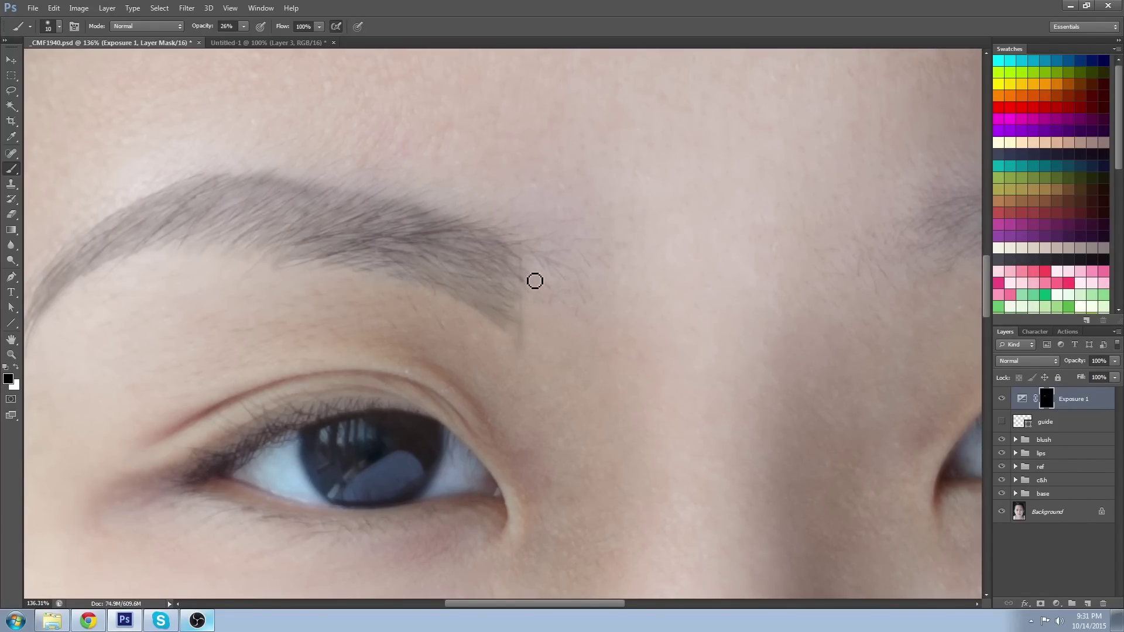
key("bracketright")
key("bracketleft")
Paint fine white hair strokes on the mask with a 3 px brush to refine the brow's inner end.
left_click(17, 367)
key("bracketleft")
key("bracketleft")
key("bracketleft")
key("bracketleft")
key("bracketleft")
key("bracketleft")
key("bracketleft")
key("bracketright")
left_click_drag(518, 244, 529, 236)
left_click_drag(268, 389, 490, 326)
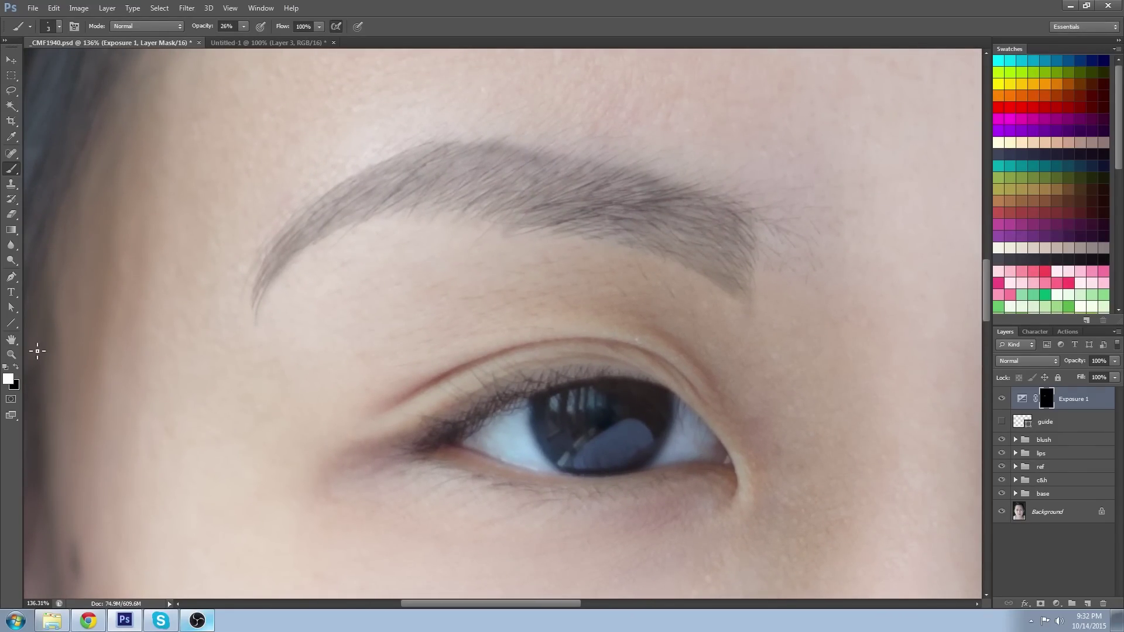
Compare the brow on the whole face with the Exposure adjustment hidden and shown.
key("z")
scroll(506, 311, "down", 4)
scroll(644, 372, "down", 1)
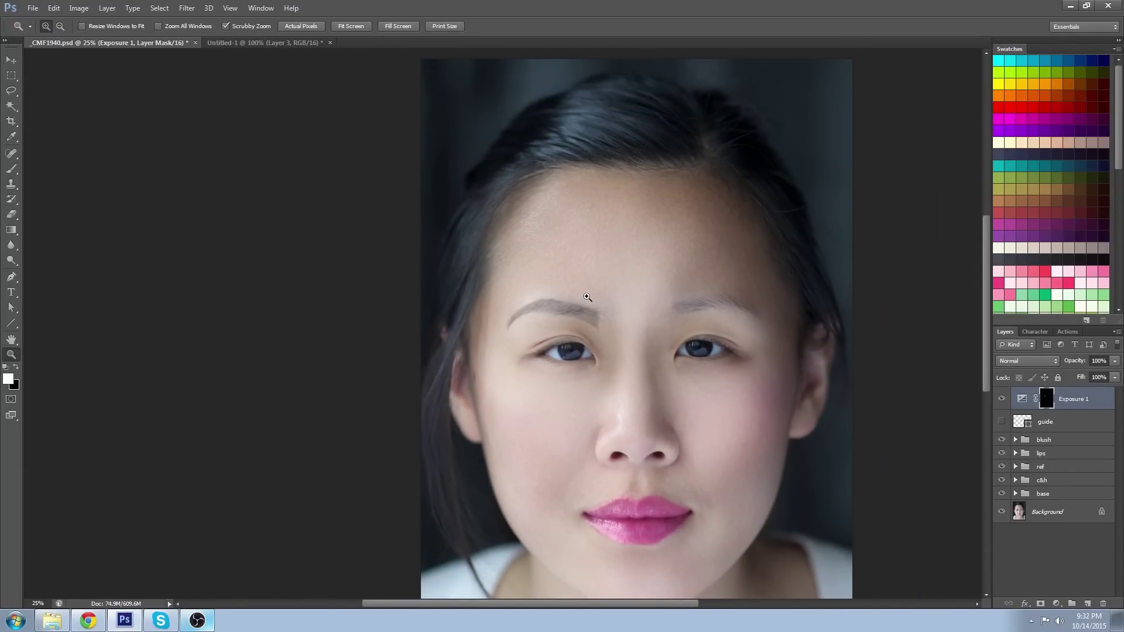
scroll(587, 297, "up", 1)
left_click(1002, 401)
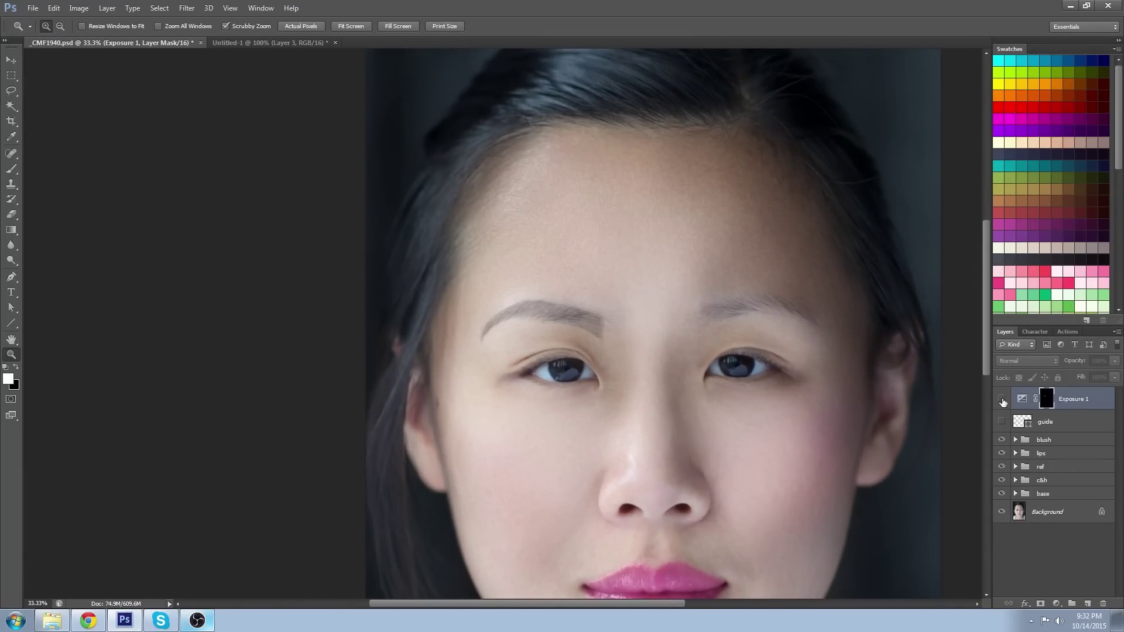
left_click(1002, 401)
Display the Exposure mask alone, select the painted brow with a rectangular marquee and duplicate it over to the opposite brow's position.
left_click(1046, 400, "alt")
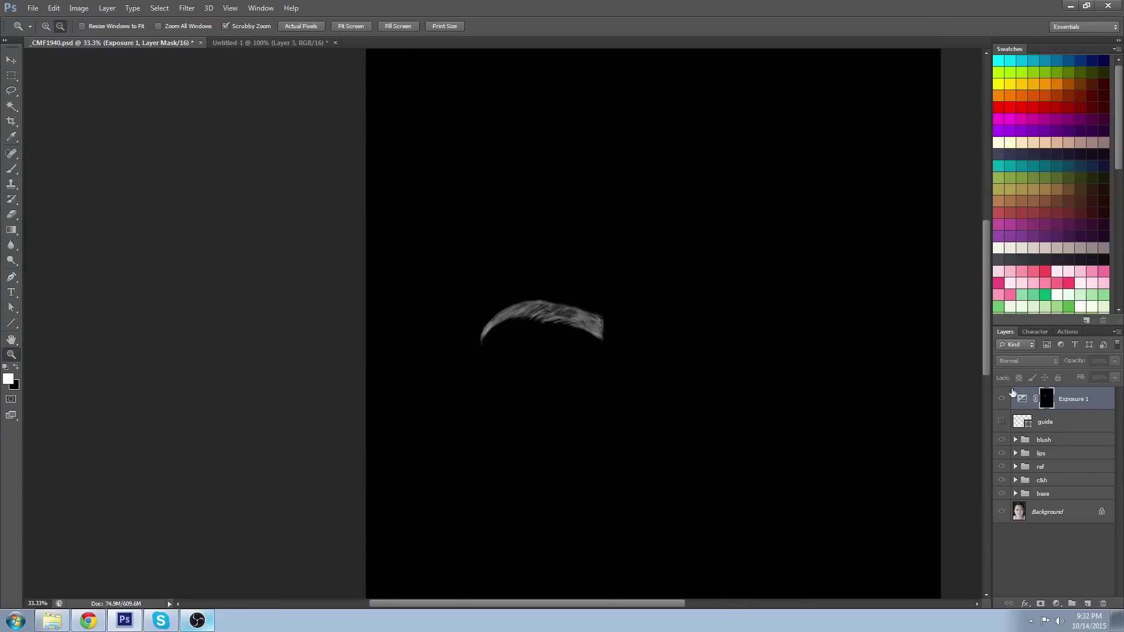
left_click(11, 75)
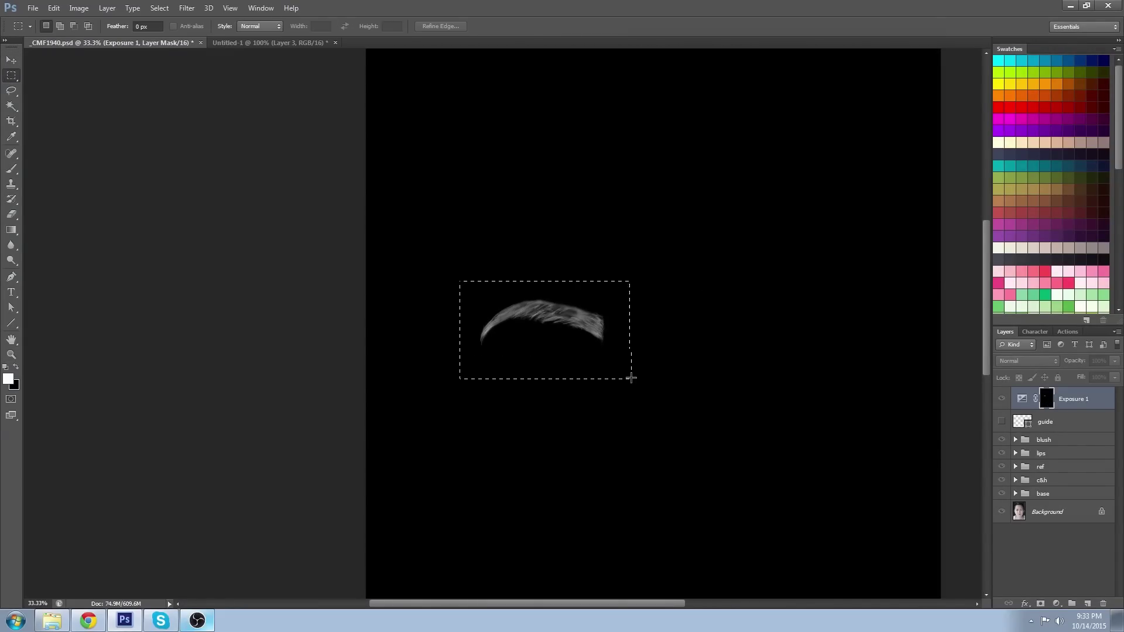
key("v")
left_click_drag(591, 315, 748, 335)
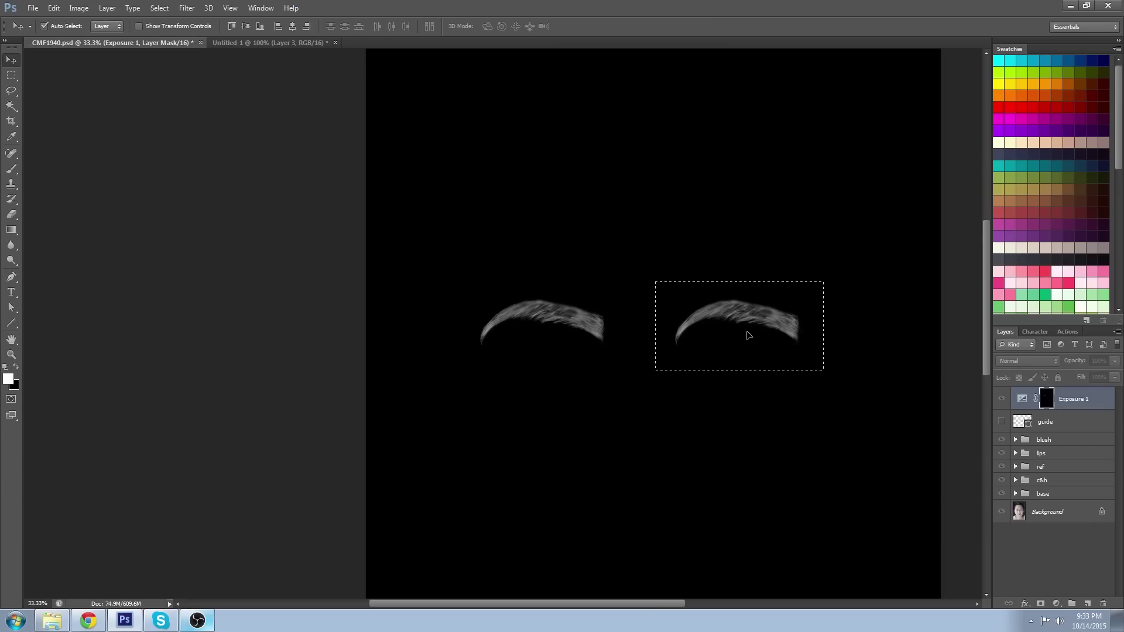
Flip the duplicated brow horizontally on the Exposure mask and nudge it outward from the face's centre.
left_click(53, 7)
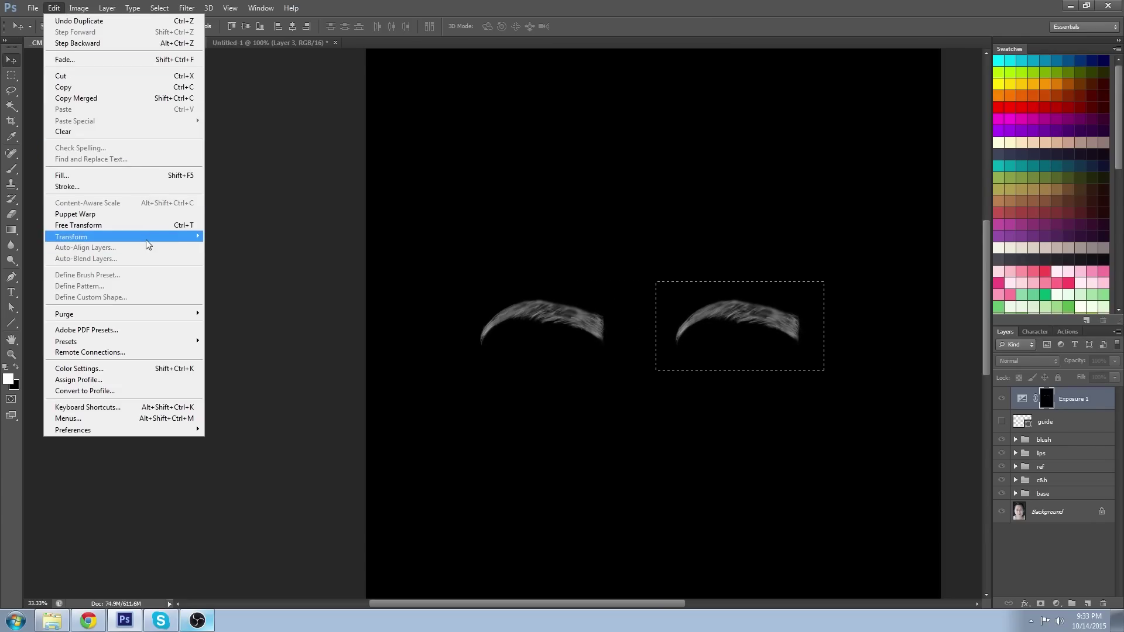
left_click(258, 363)
key("shift+Right")
key("shift+Right")
key("shift+Right")
key("shift+Right")
key("shift+Right")
key("shift+Right")
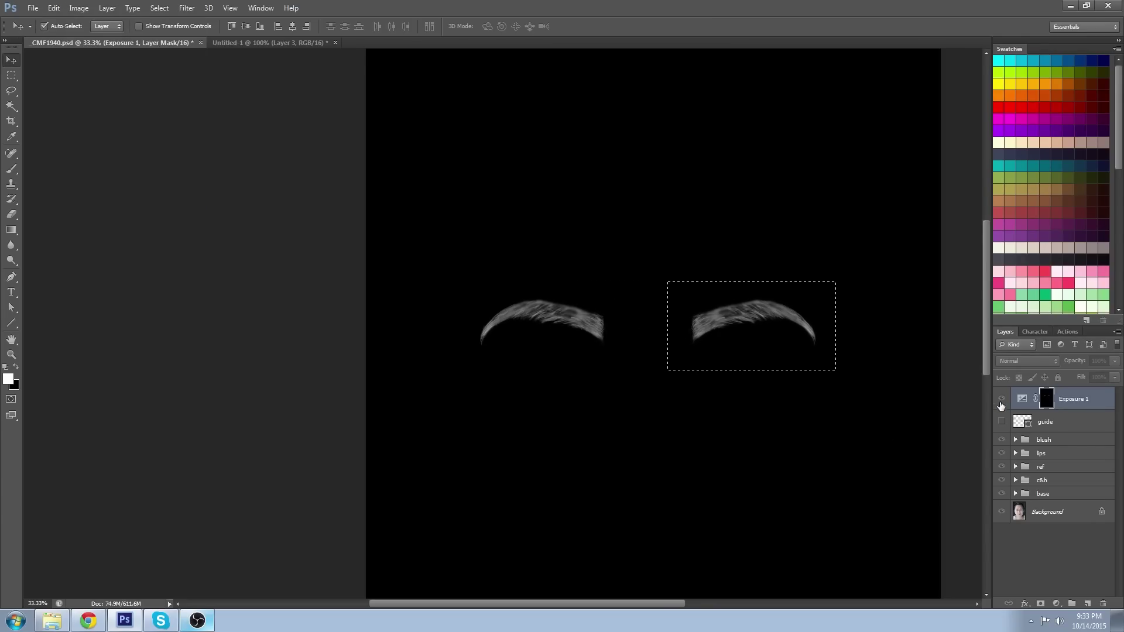
Return from the mask view to the portrait, nudge the mirrored brow into place over the opposite brow, and deselect.
left_click(1022, 400)
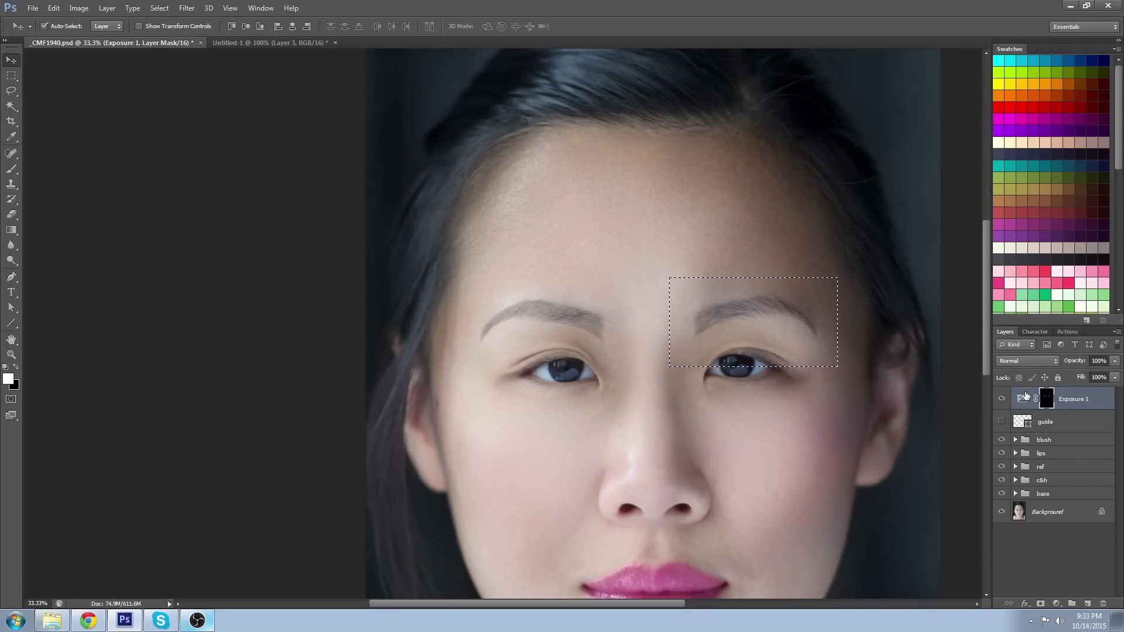
key("shift+Down")
key("shift+Down")
key("shift+Left")
key("shift+Left")
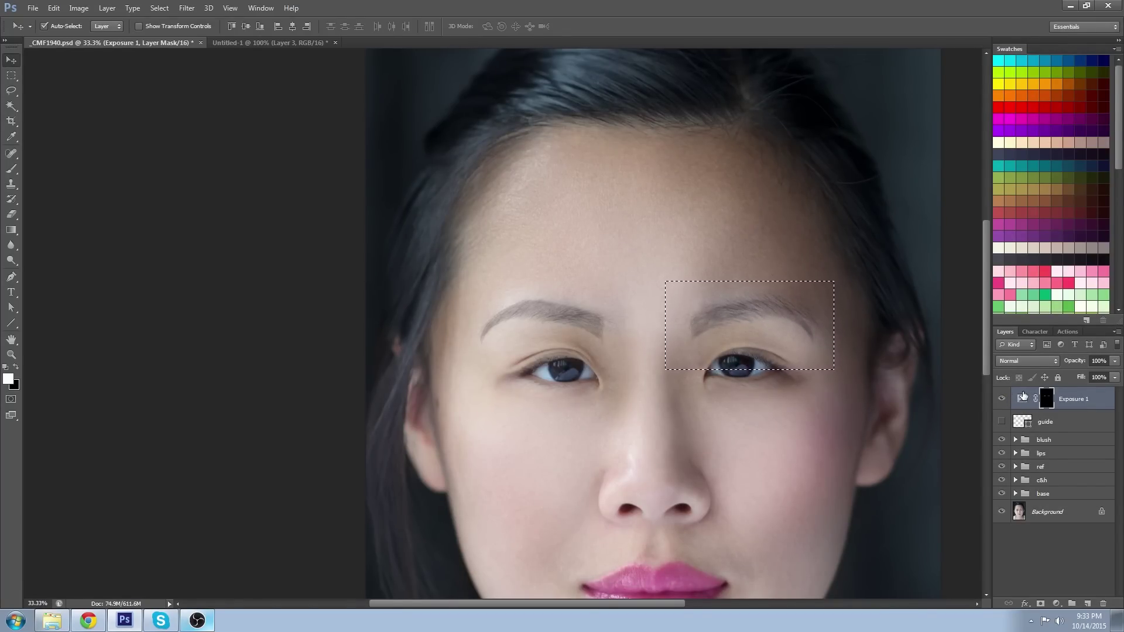
key("shift+Right")
key("shift+Right")
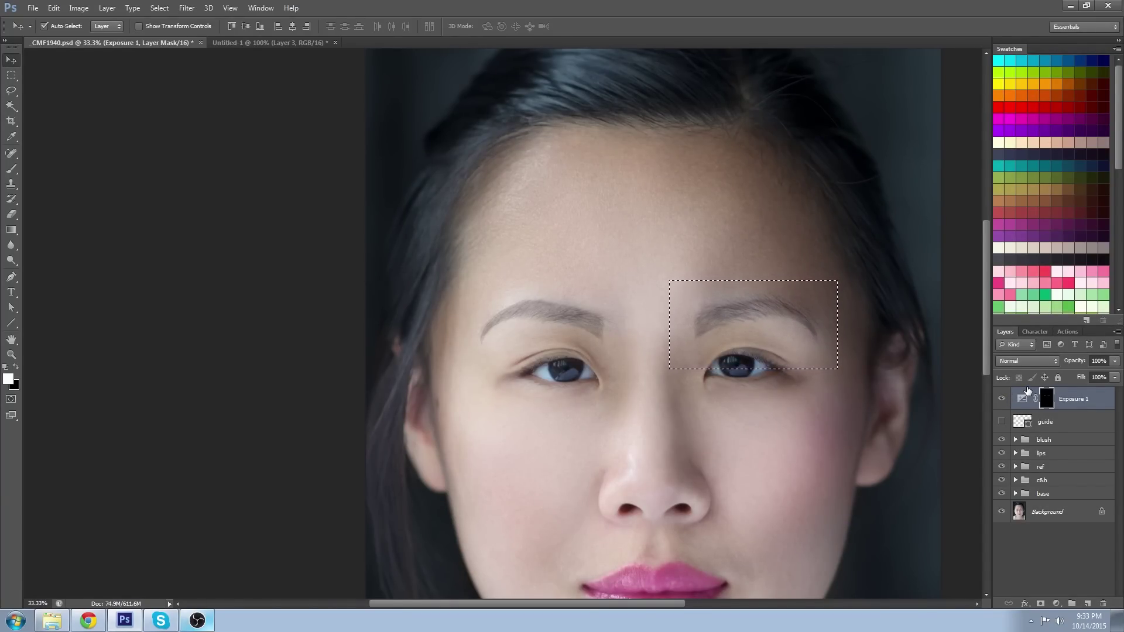
key("shift+Up")
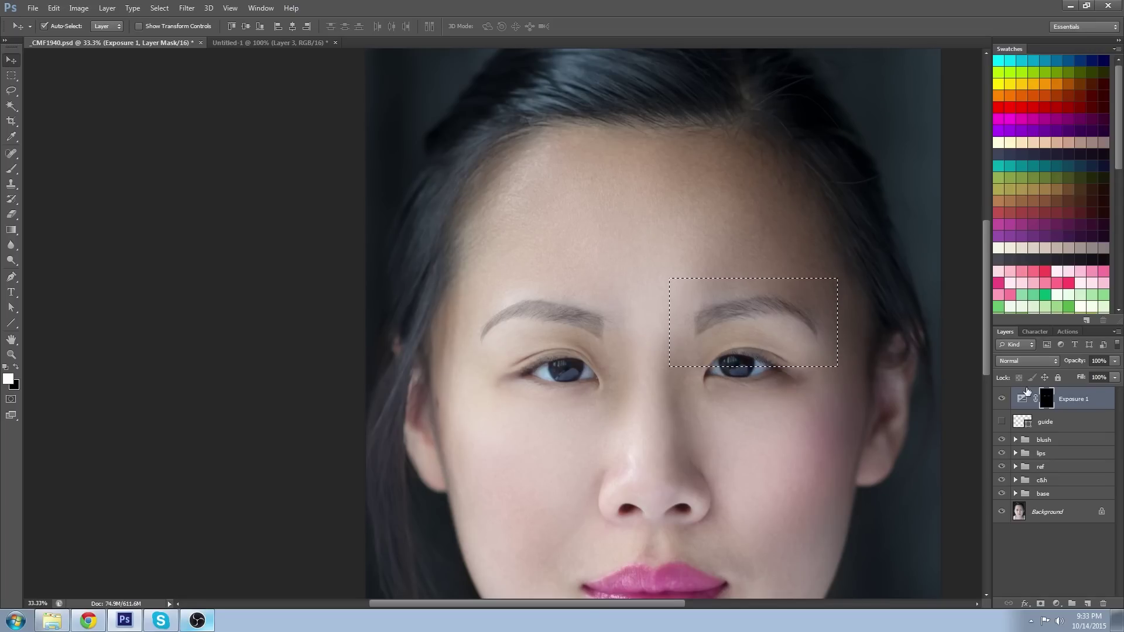
key("ctrl+d")
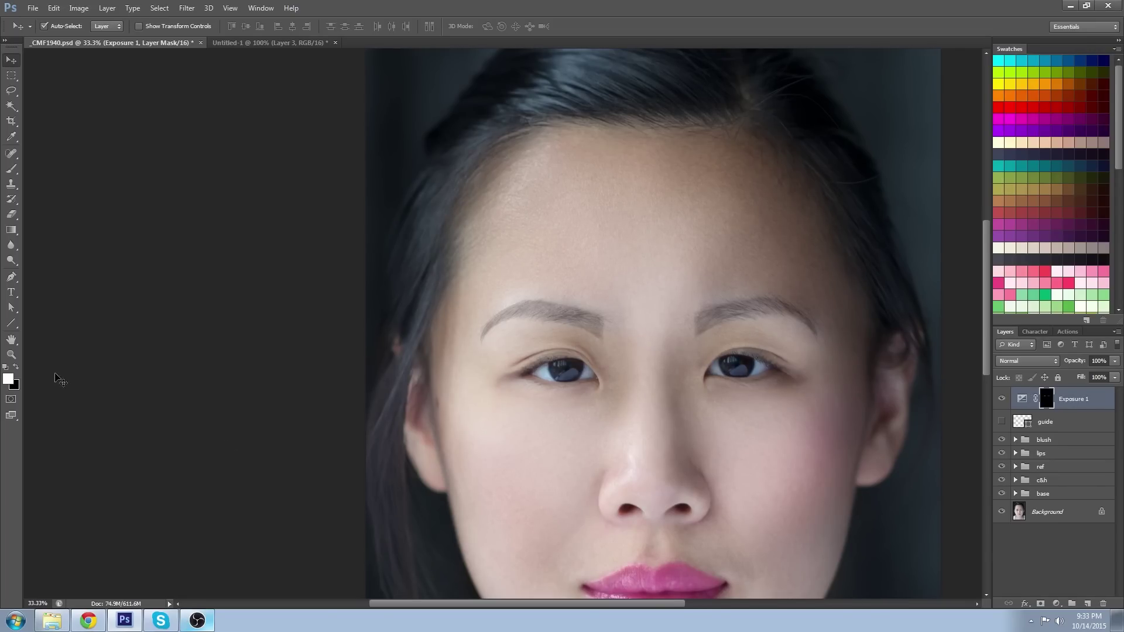
Check the brows on the whole face, reselect the mirrored brow, nudge it slightly outward and deselect.
left_click(10, 356)
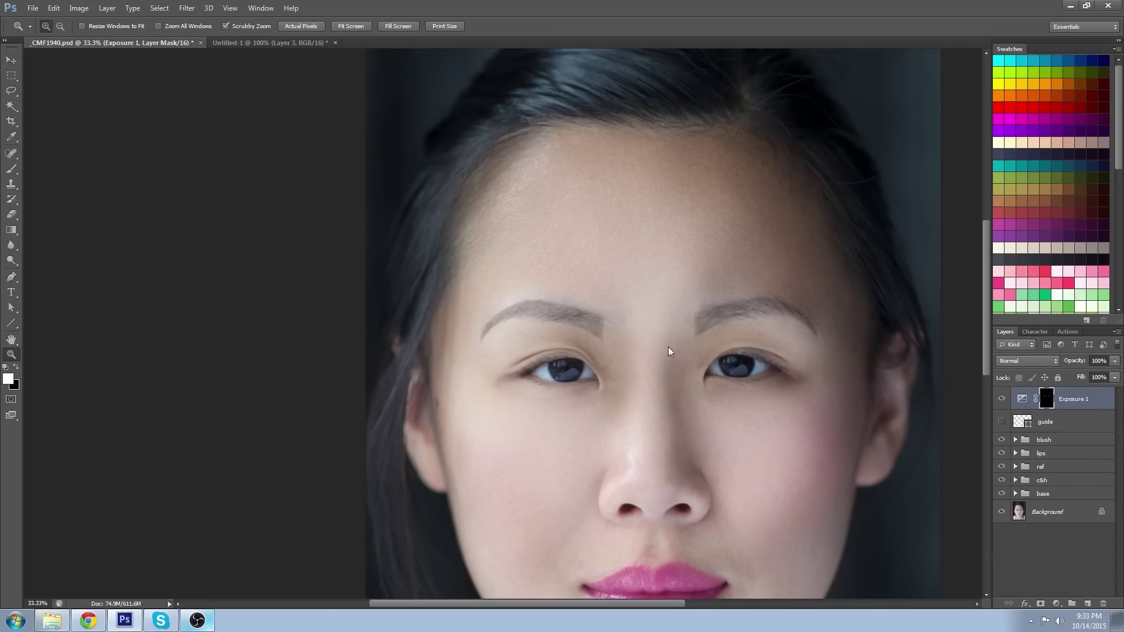
scroll(708, 390, "down", 3)
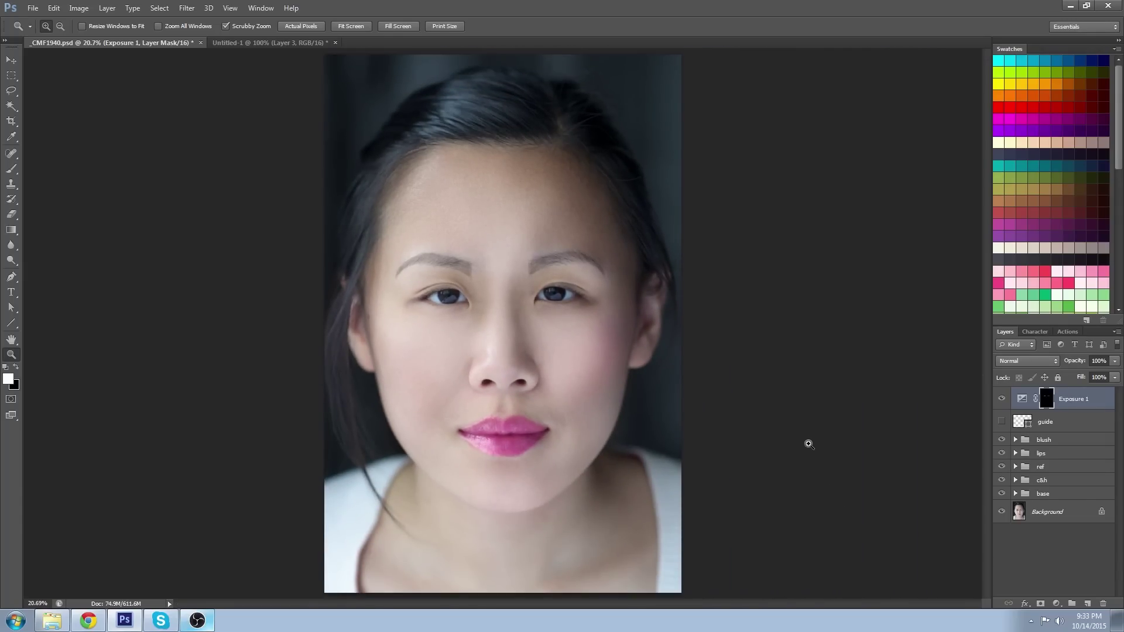
key("ctrl+shift+d")
left_click(11, 59)
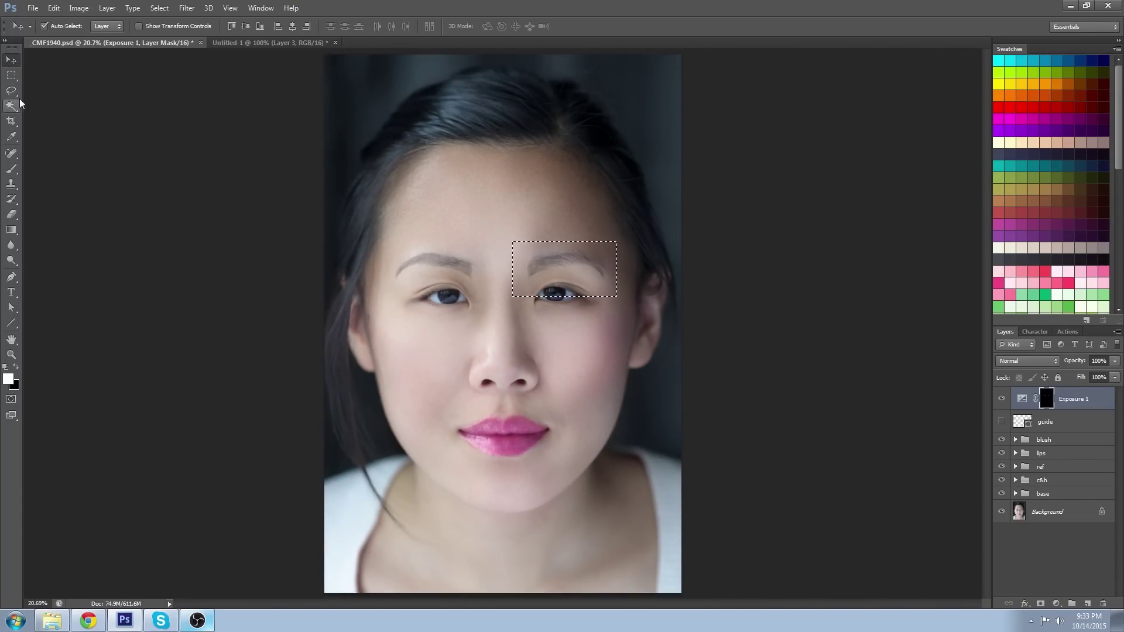
key("shift+Right")
key("shift+Right")
key("ctrl+d")
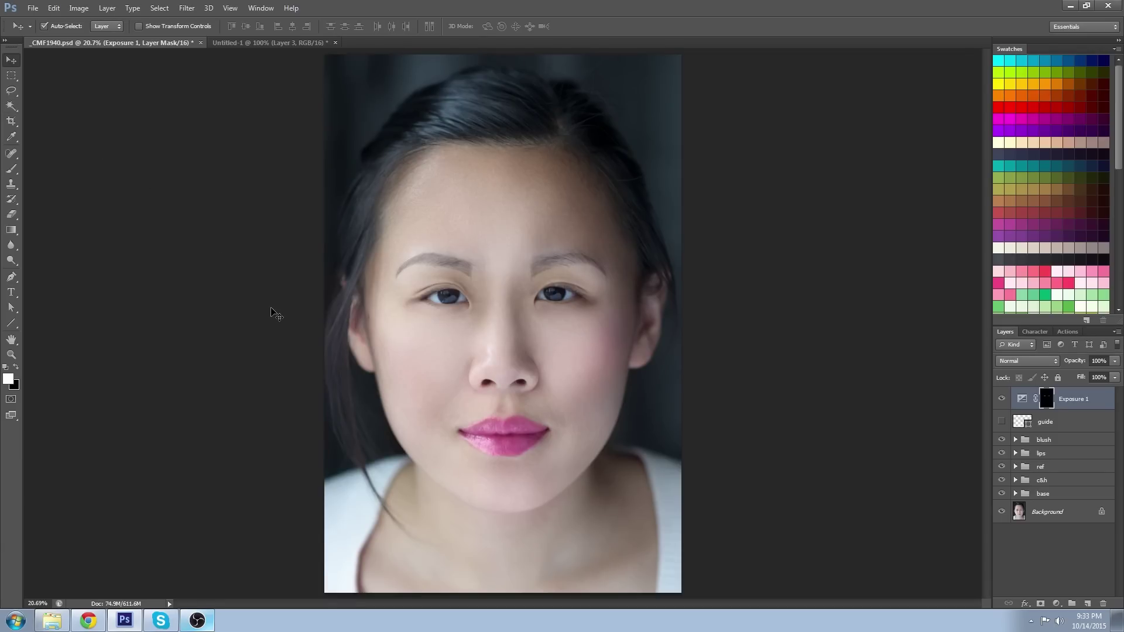
Lower the opacity of the Exposure 1 layer to 86%.
left_click(11, 355)
left_click(537, 249)
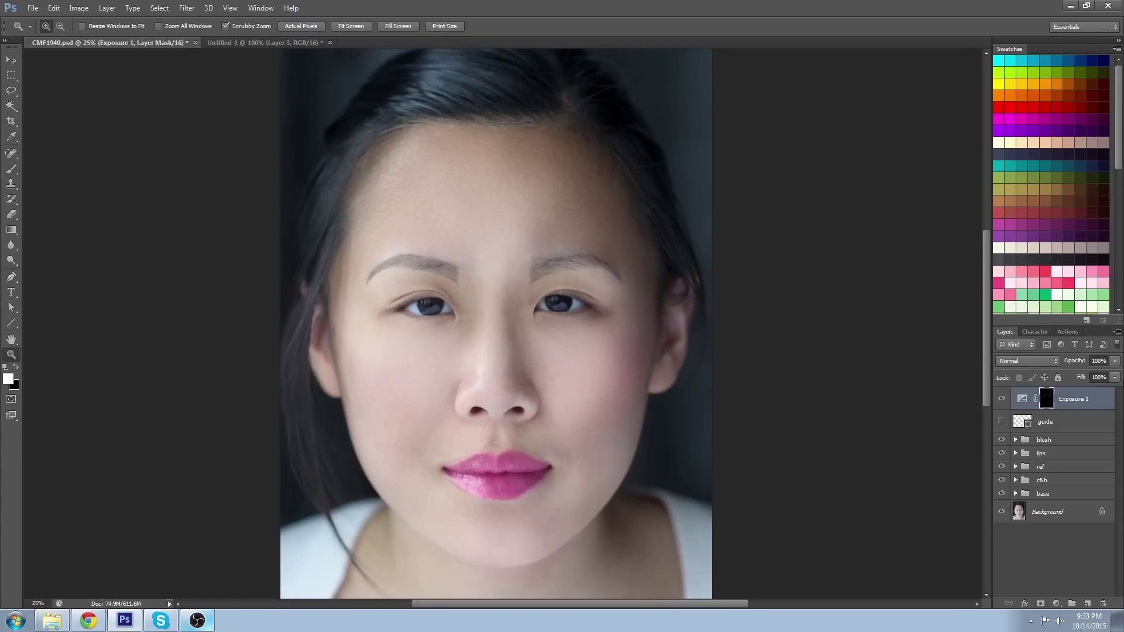
left_click(1115, 361)
left_click_drag(1084, 374, 1115, 373)
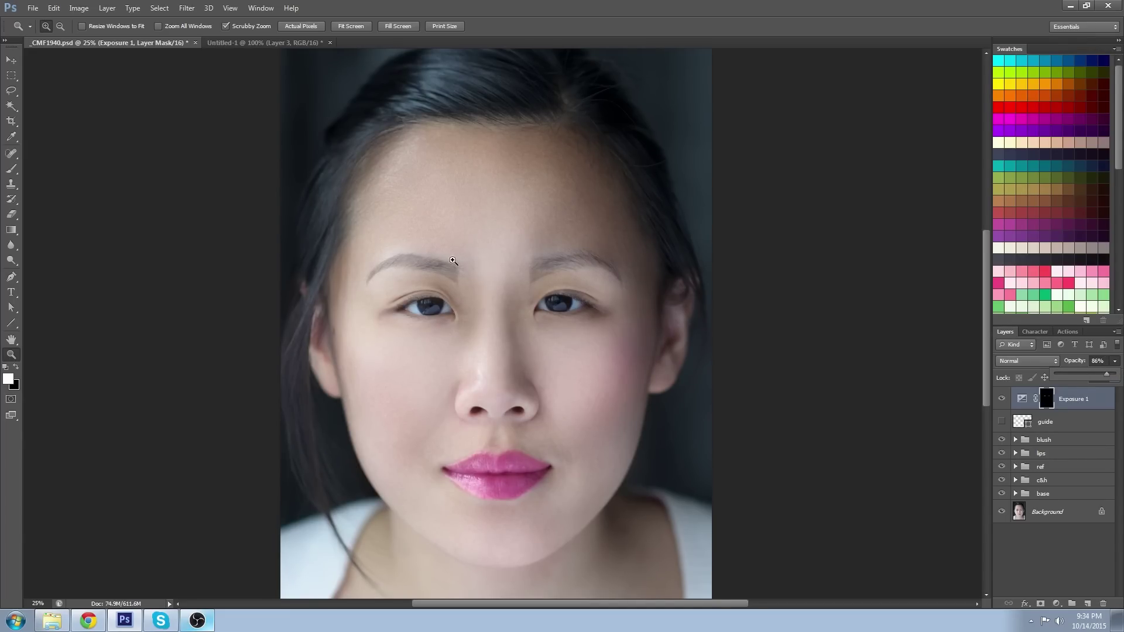
Split the black Underlying Layer slider in Exposure 1's Blend If options to 0 / 156.
left_click_drag(453, 261, 519, 350)
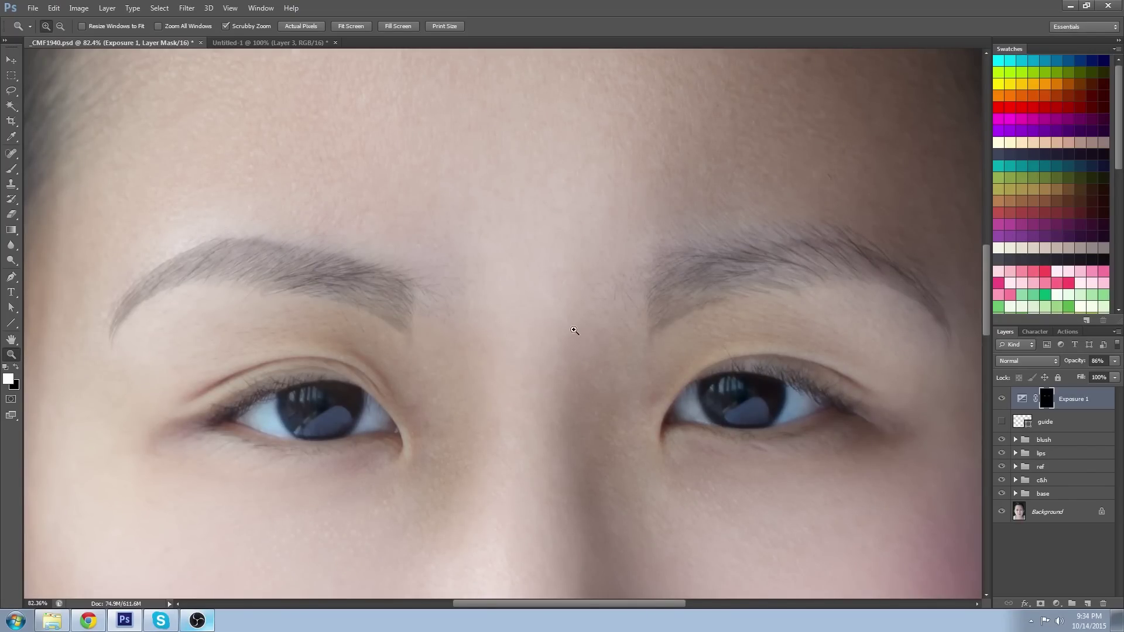
double_click(1102, 400)
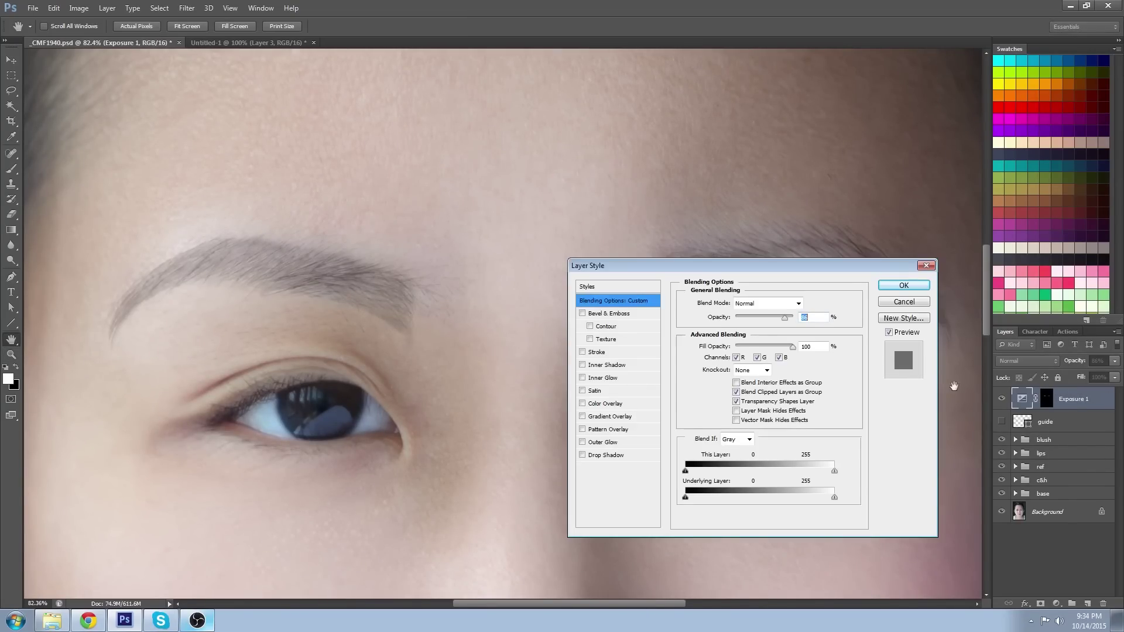
key("alt")
mouse_move(780, 497)
left_mouse_down()
mouse_move(804, 497)
mouse_move(777, 497)
left_mouse_up()
left_click(906, 286)
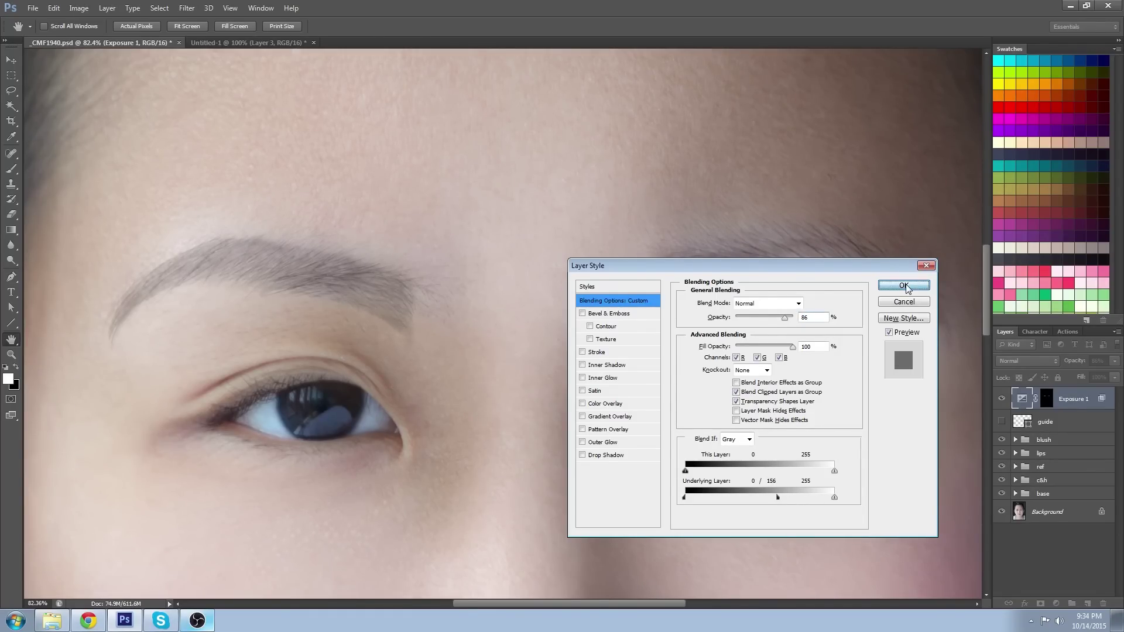
Hide the layers from Exposure 1 down to c&h, expand the base group, select concealer, and show Exposure 1 again.
left_click_drag(545, 329, 516, 330)
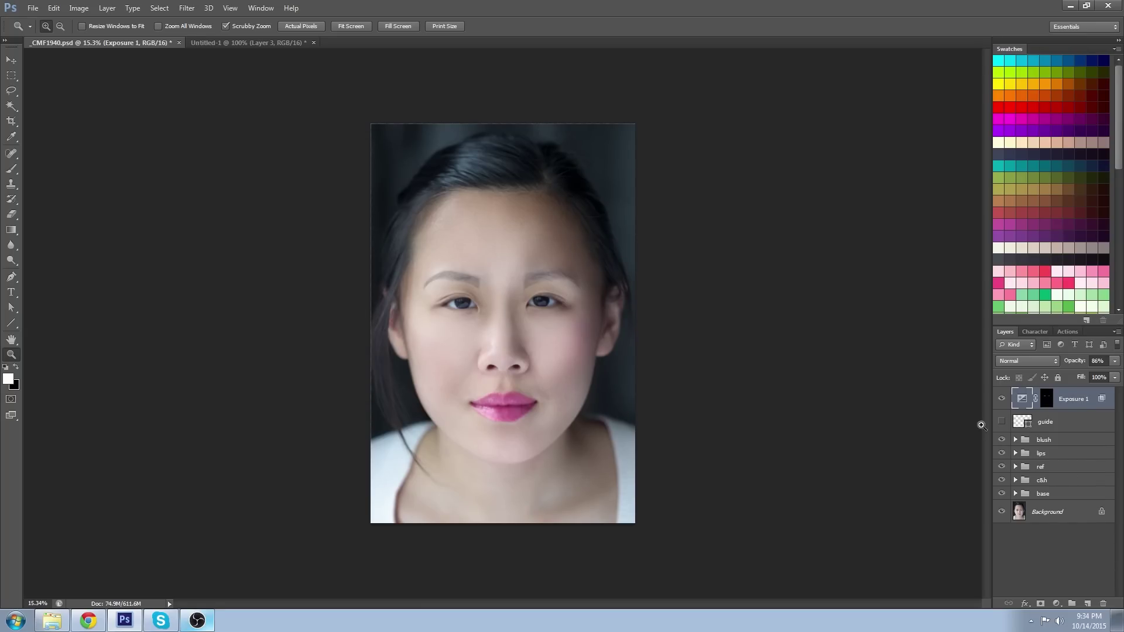
left_click_drag(1003, 400, 1003, 480)
left_click(1003, 480)
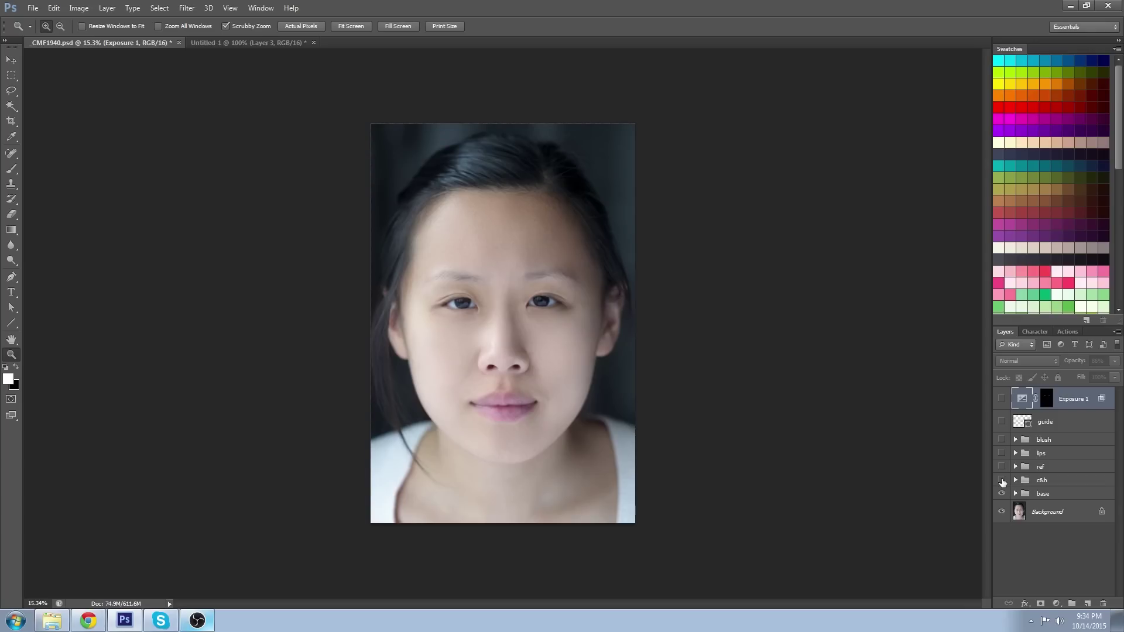
left_click(1015, 494)
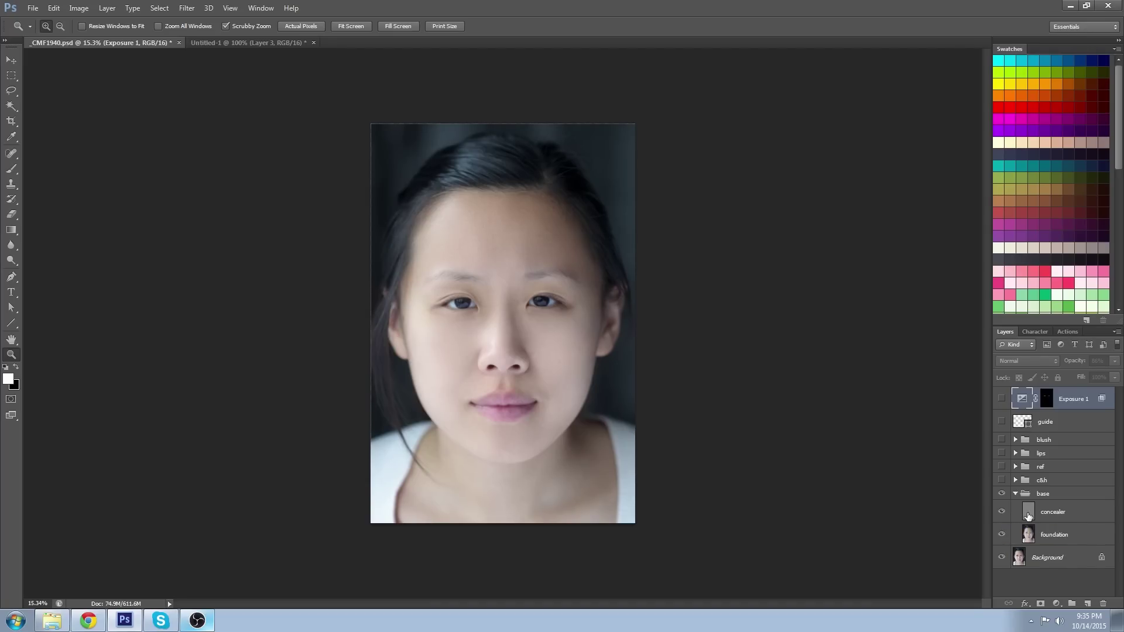
left_click(1029, 514)
left_click(1001, 400)
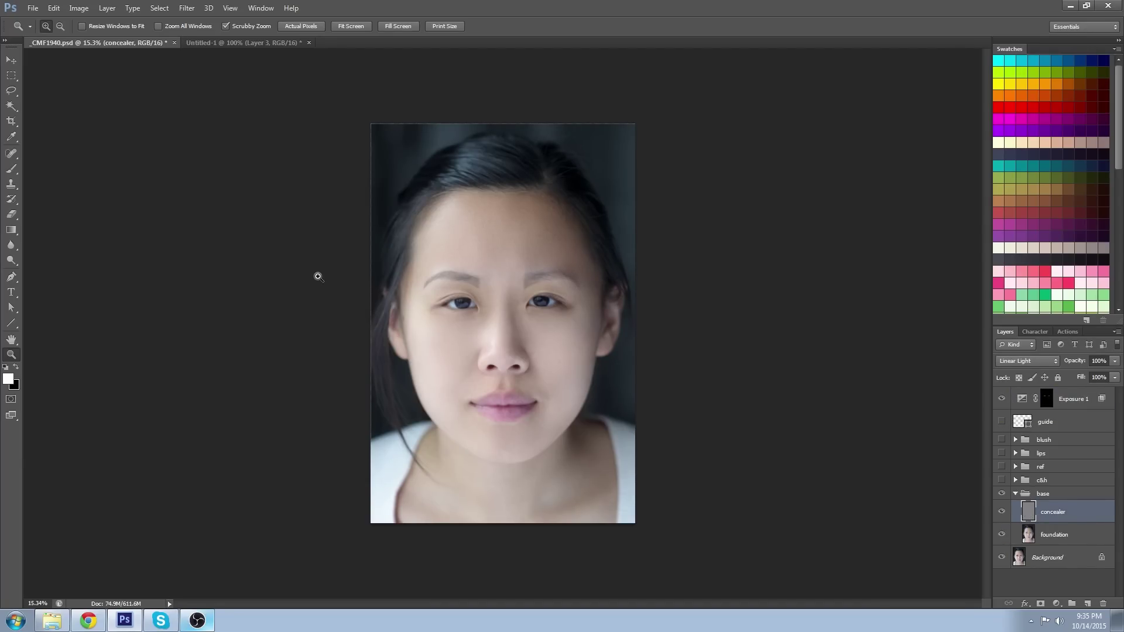
Raise the Exposure 1 layer's opacity to 100% while viewing both brows up close.
scroll(521, 261, "up", 5)
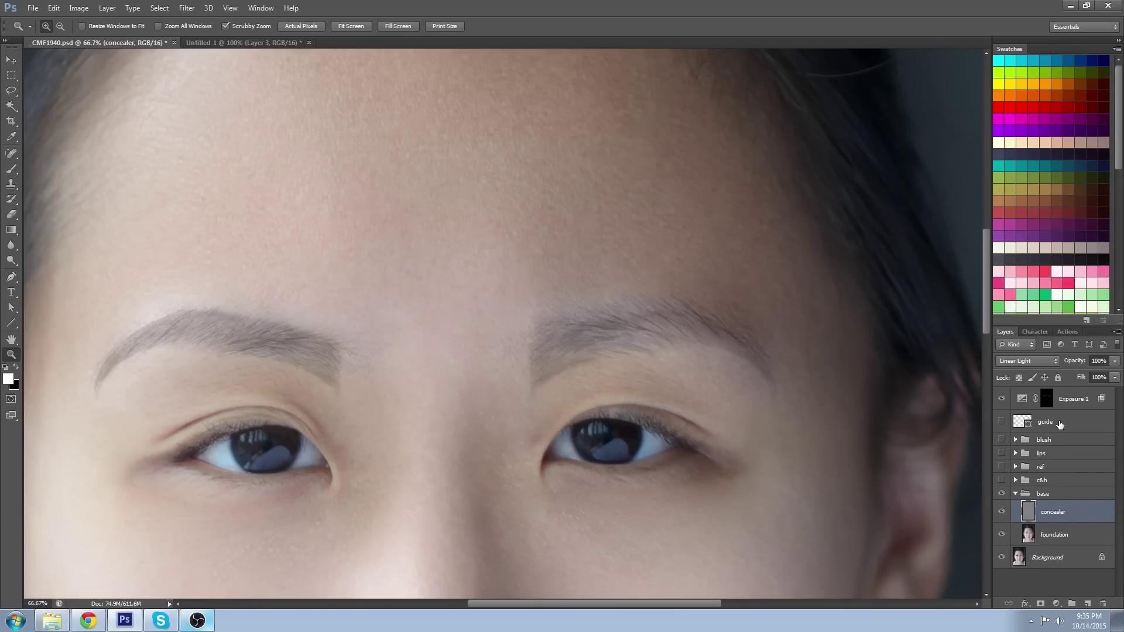
left_click(1074, 399)
left_click(1116, 362)
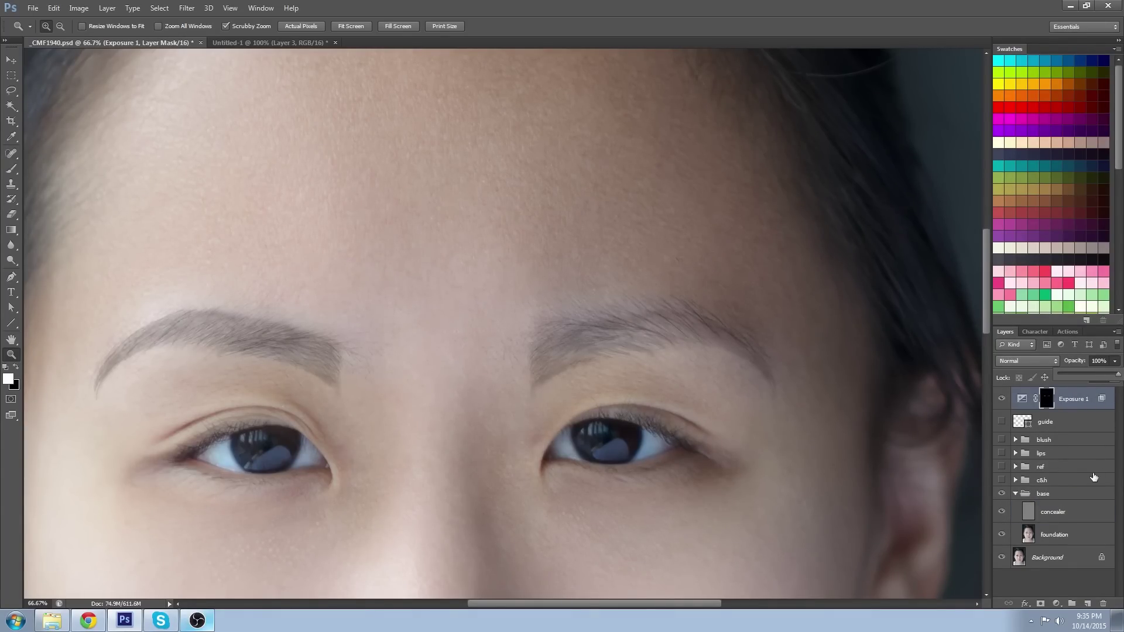
Compare the brows by toggling the concealer, foundation and Exposure 1 layers, leaving only the foundation layer hidden of these three.
left_click(1003, 538)
left_click(1002, 513)
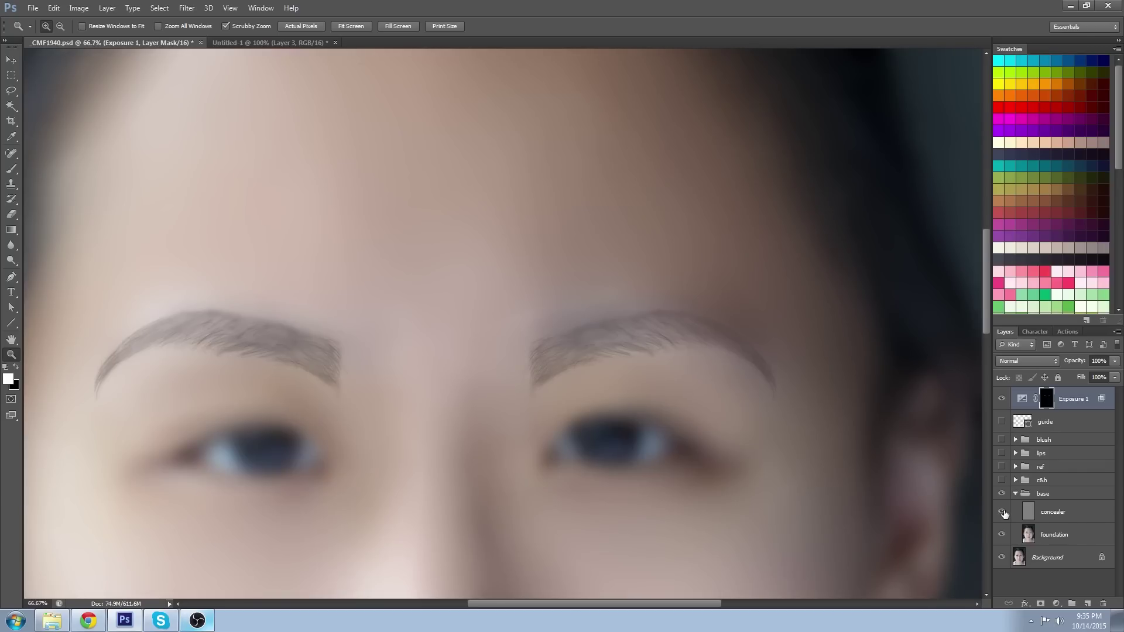
left_click(1003, 513)
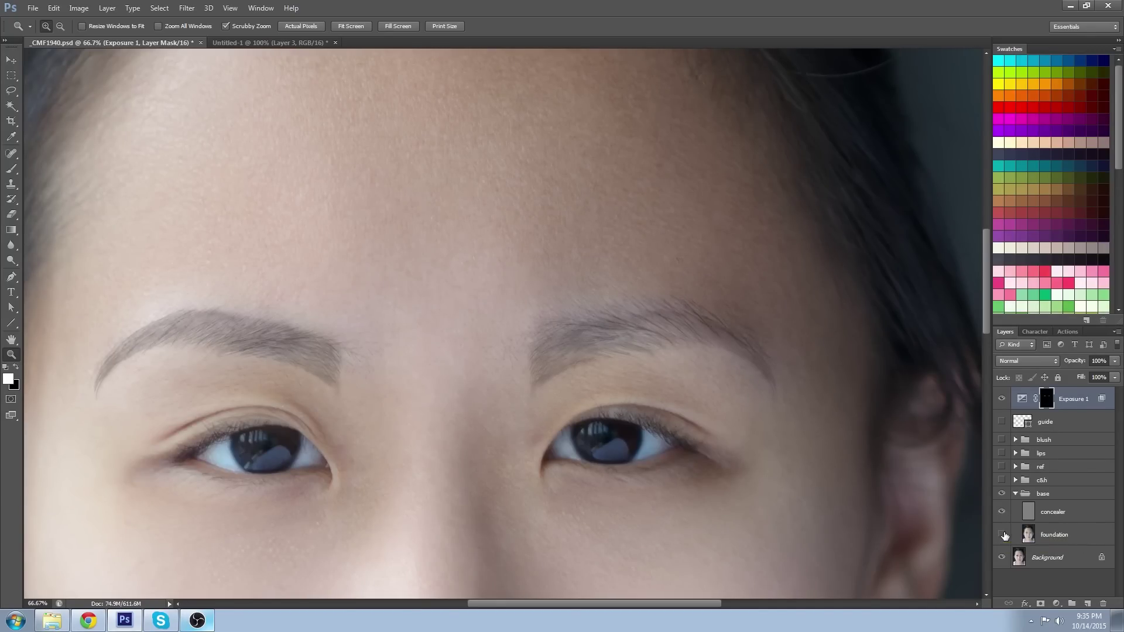
left_click(1003, 535)
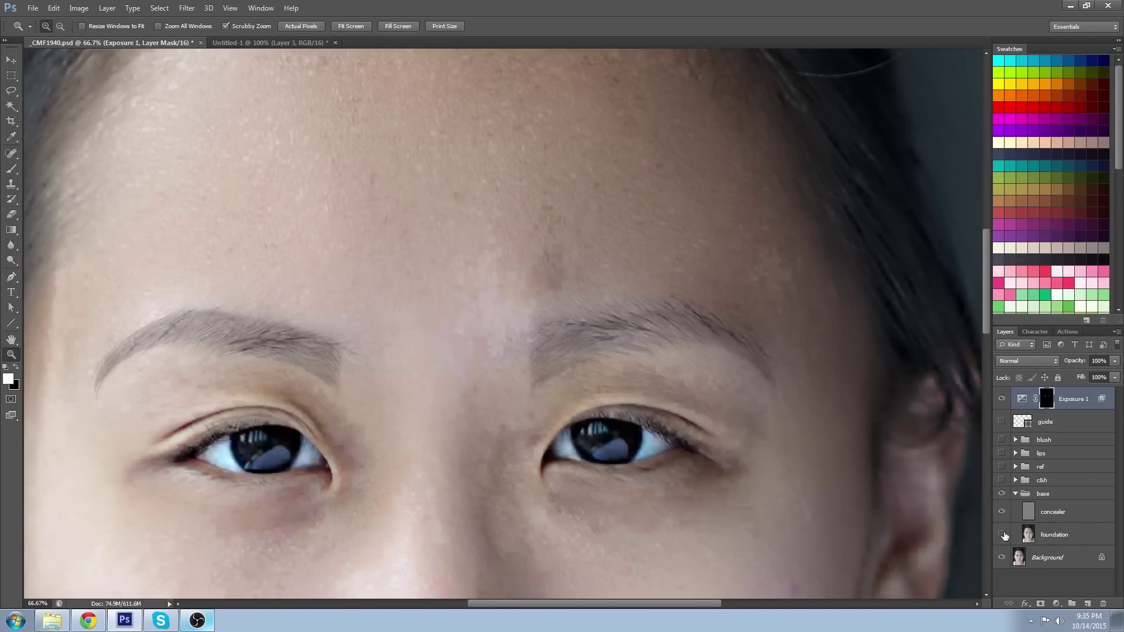
left_click(1003, 400)
left_click(1003, 400)
Remove stray hairs around both brows on the concealer layer with the content-aware Spot Healing Brush at 25 px.
left_click(1028, 510)
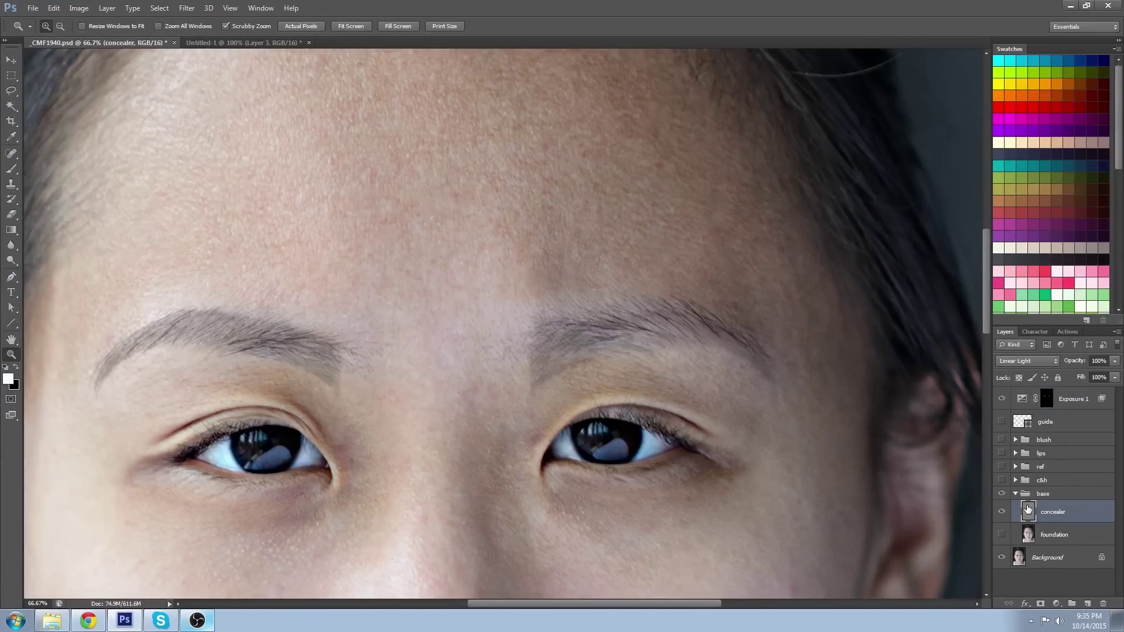
left_click(11, 153)
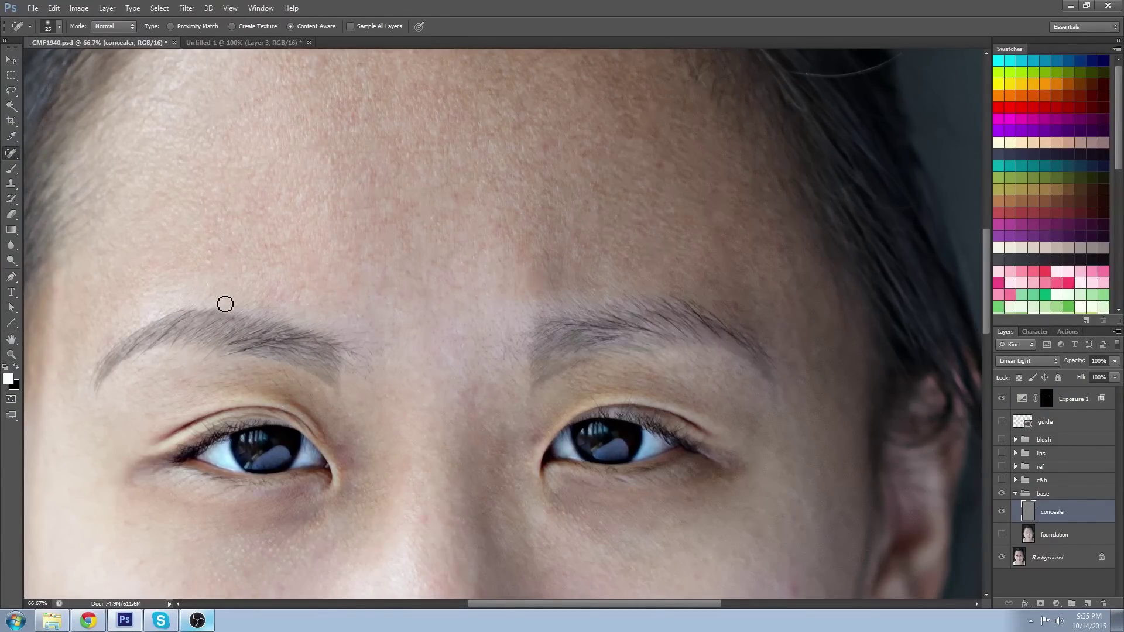
mouse_move(221, 299)
left_mouse_down()
mouse_move(287, 310)
mouse_move(273, 311)
left_mouse_up()
left_click_drag(358, 333, 378, 329)
left_click_drag(512, 353, 520, 364)
mouse_move(614, 311)
left_mouse_down()
mouse_move(627, 297)
mouse_move(664, 299)
left_mouse_up()
left_click(620, 308)
left_click(644, 306)
left_click(370, 369)
Show the foundation and concealer layers together again and inspect the cleaned brows up close and on the whole face.
left_click(1002, 511)
left_click(1002, 534)
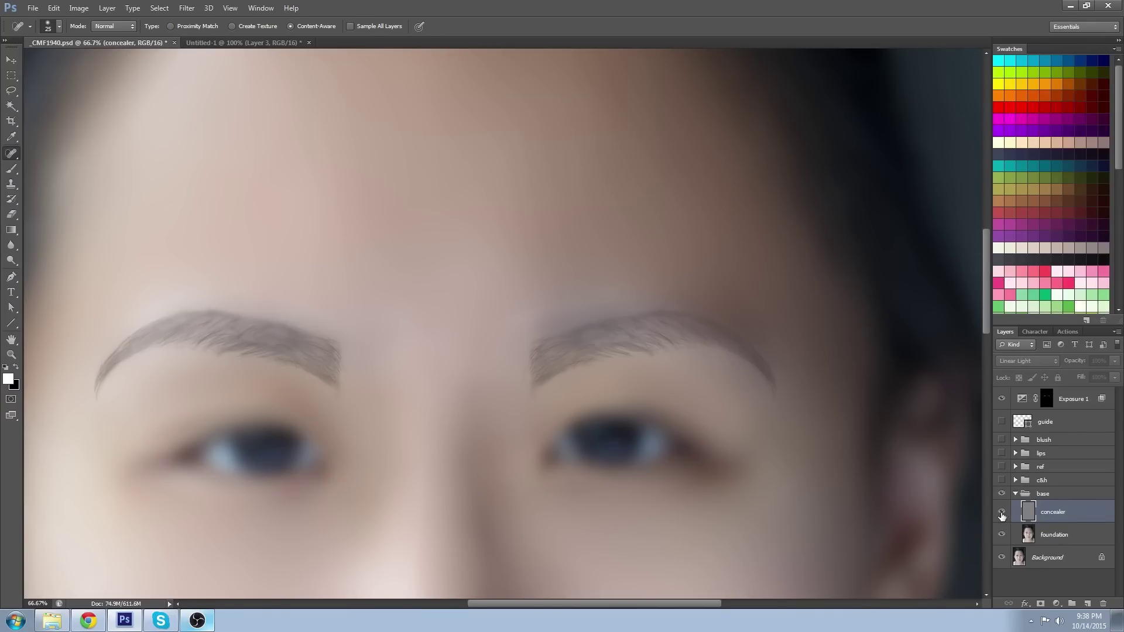
left_click(1002, 513)
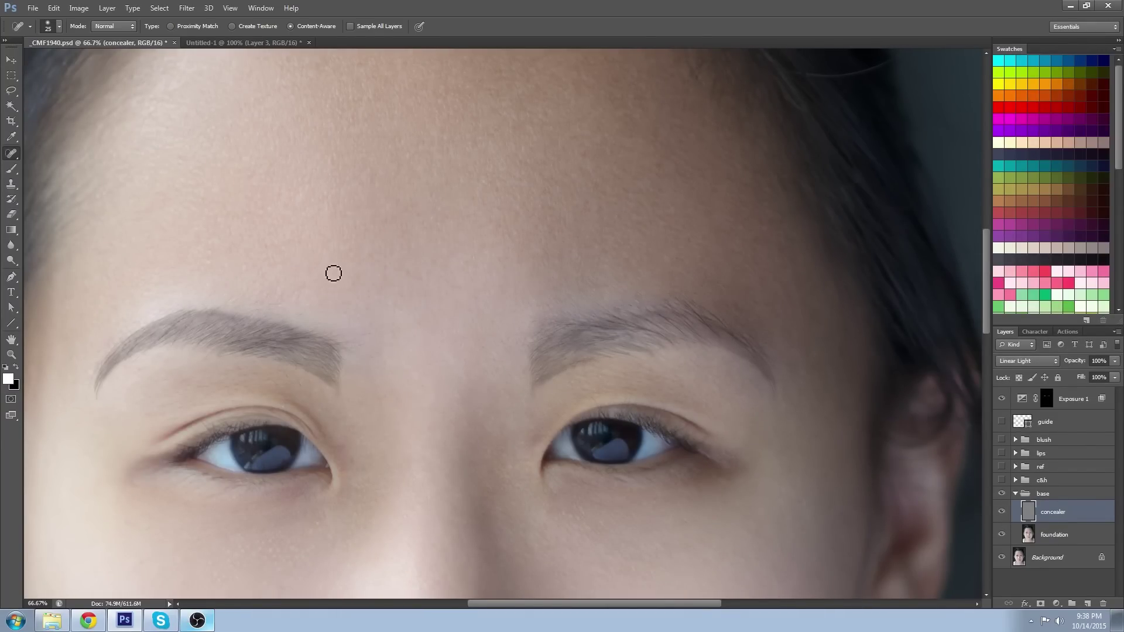
left_click(11, 354)
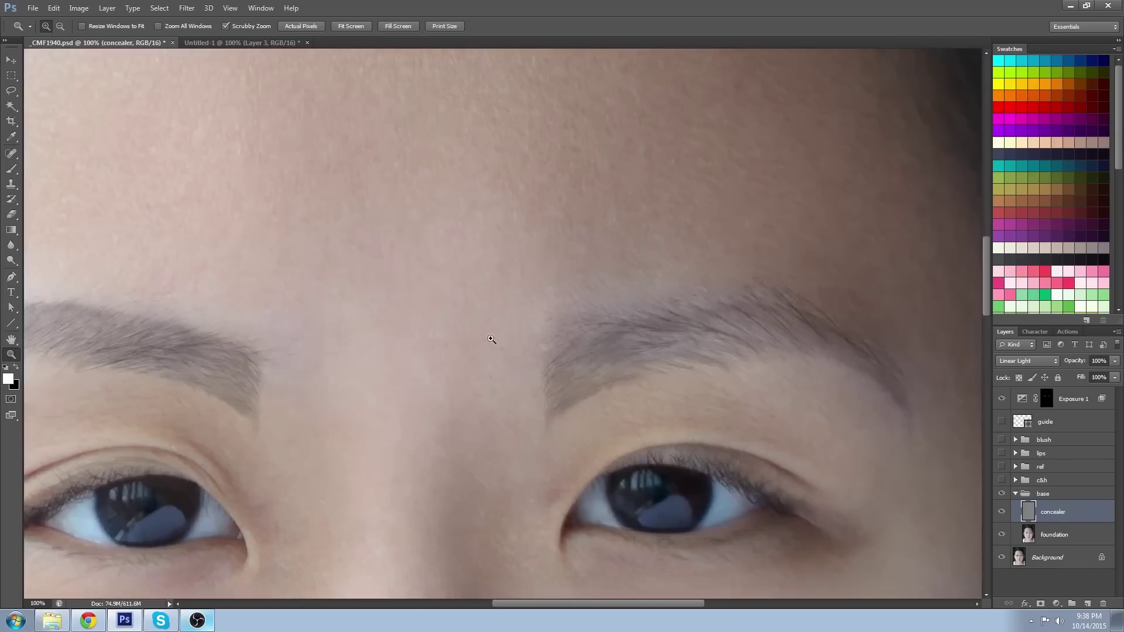
key("ctrl+0")
left_click(649, 270, "alt")
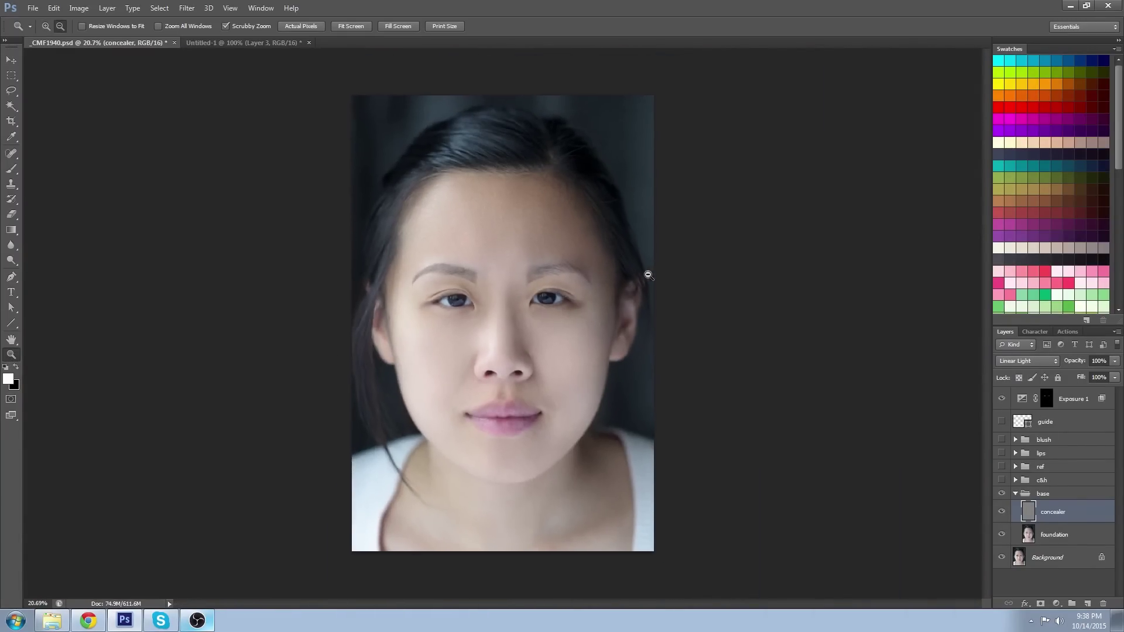
left_click(458, 329)
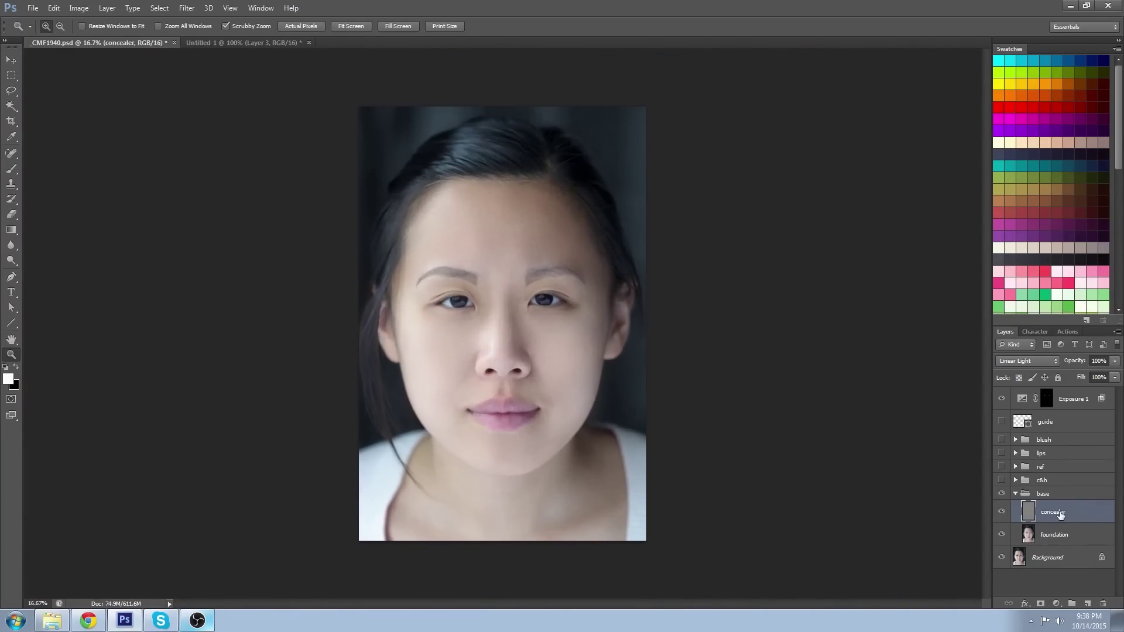
Show the c&h, lips and blush groups again to bring back the full makeup.
left_click(1002, 481)
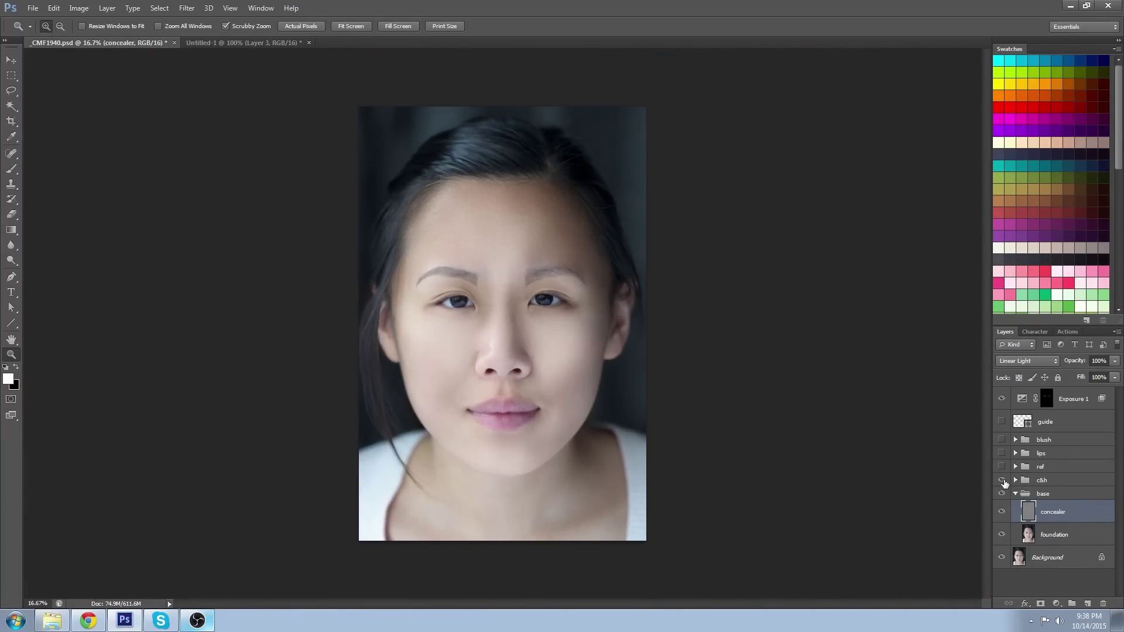
left_click(1001, 453)
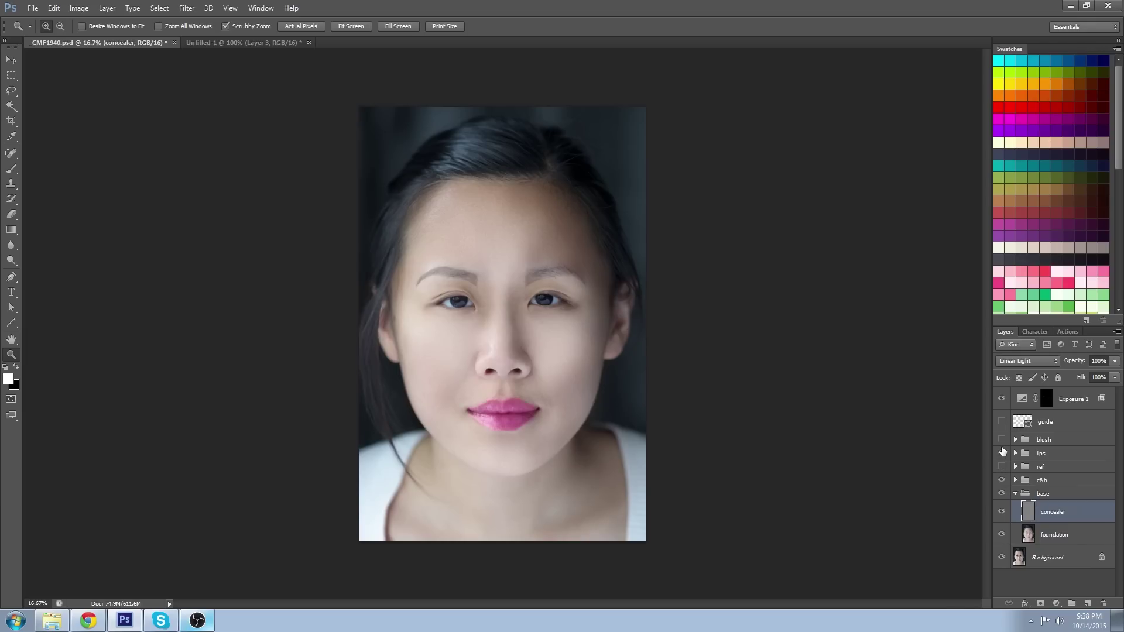
left_click(1002, 440)
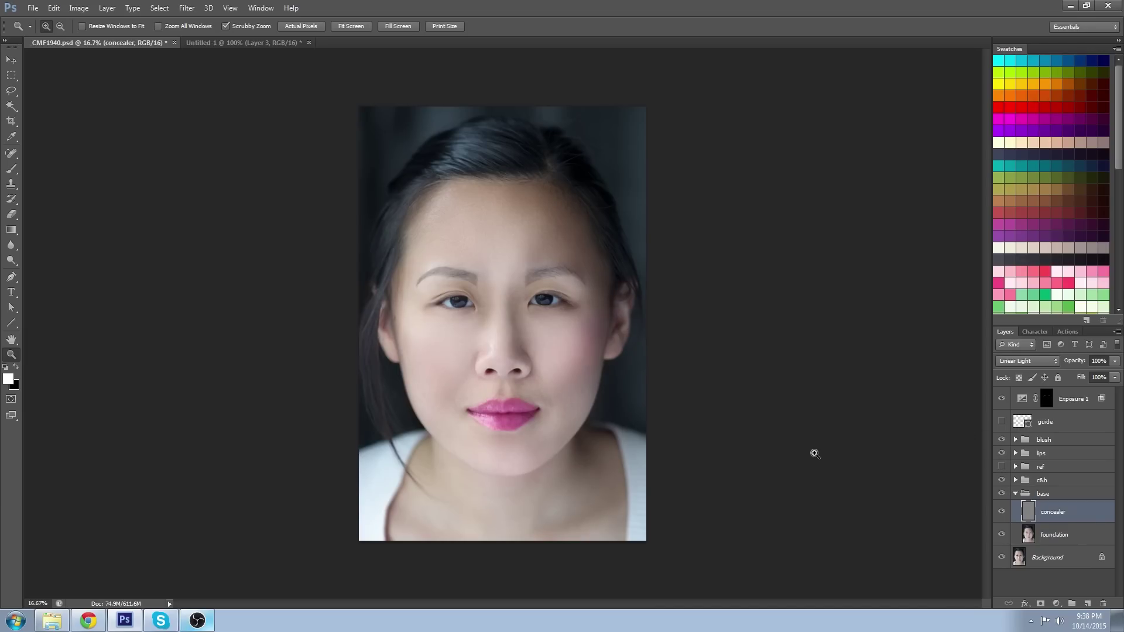
Compare the brows with and without the Exposure 1 adjustment, and rename that layer as eyebrows.
left_click(1071, 404)
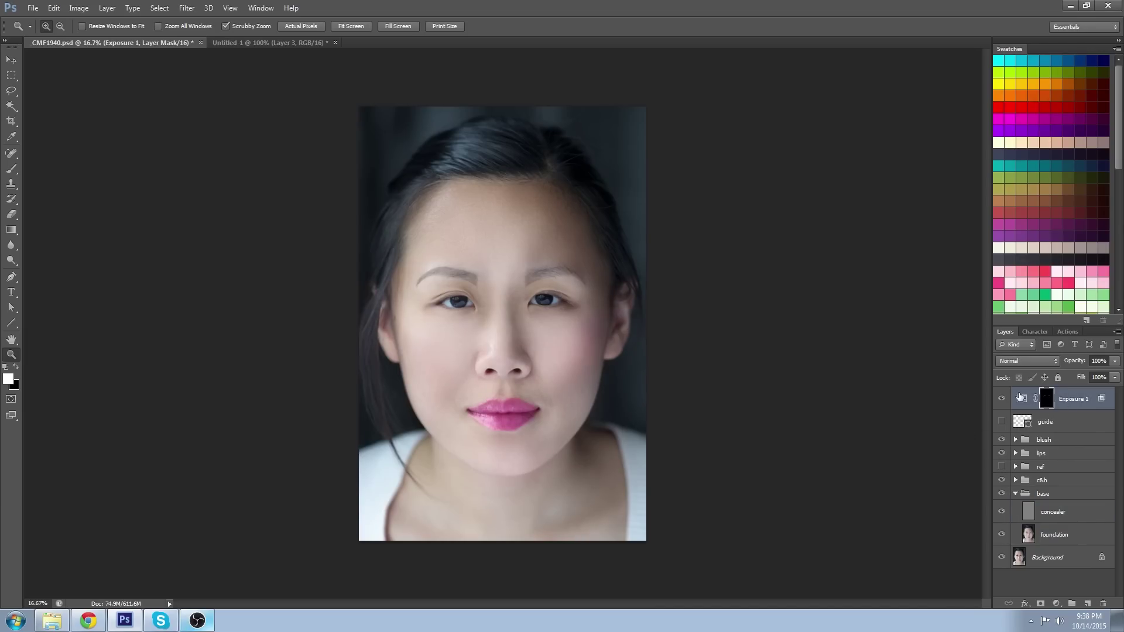
left_click(1002, 400)
left_click(1002, 399)
left_click(479, 297)
double_click(1070, 402)
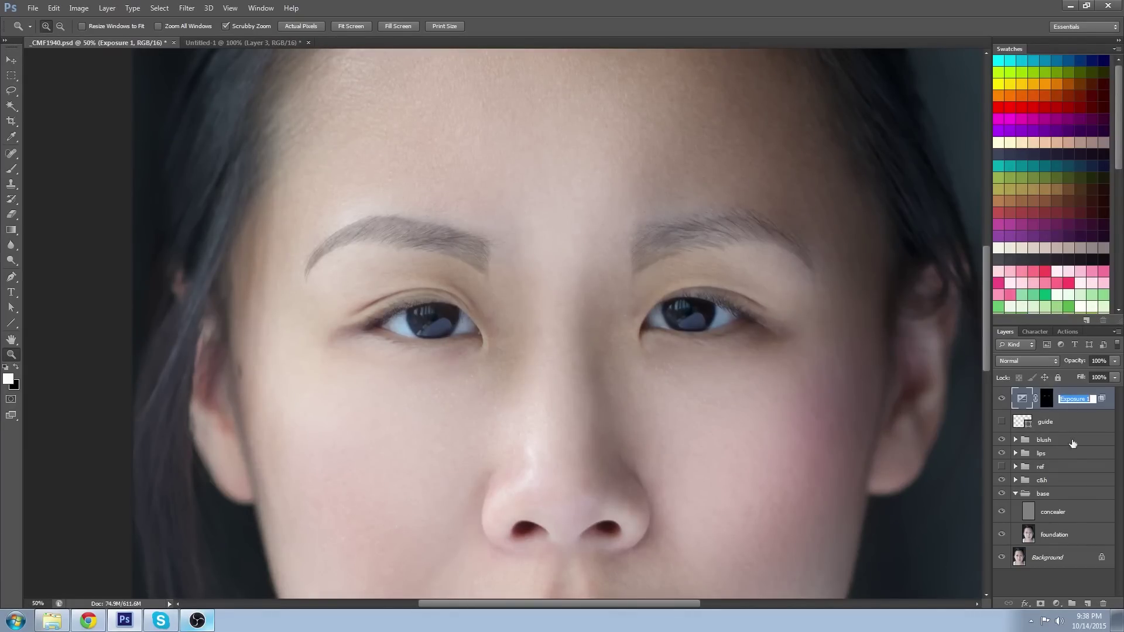
type("eyebrows")
key("Return")
Add a Hue/Saturation adjustment with Hue -14 and Lightness -46, and invert its mask to hide the effect.
left_click(1056, 604)
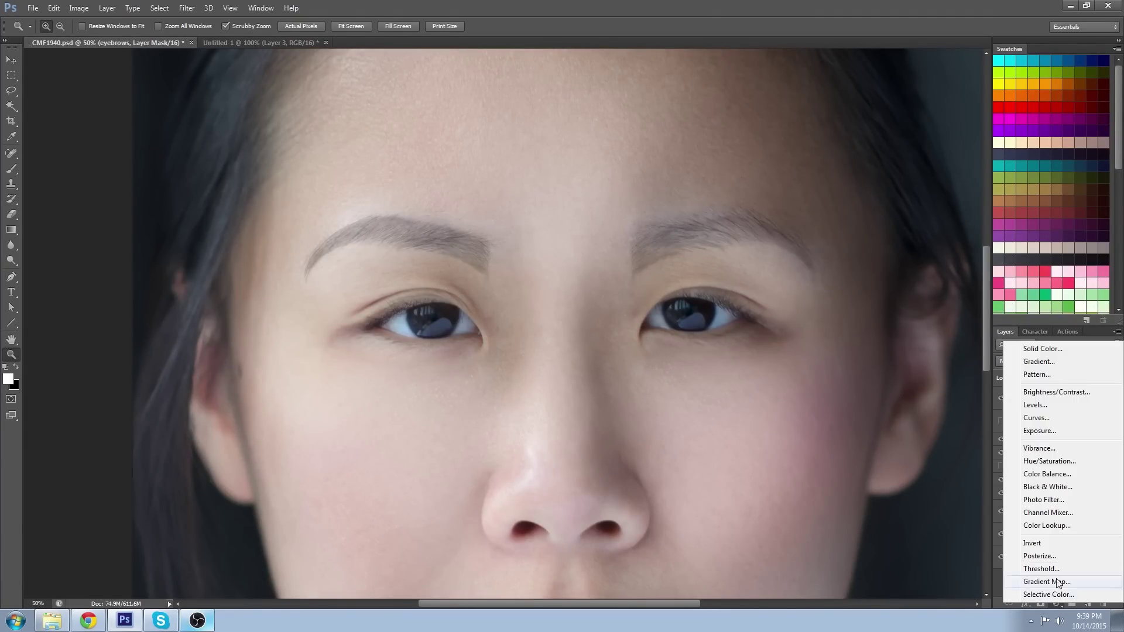
left_click(1055, 461)
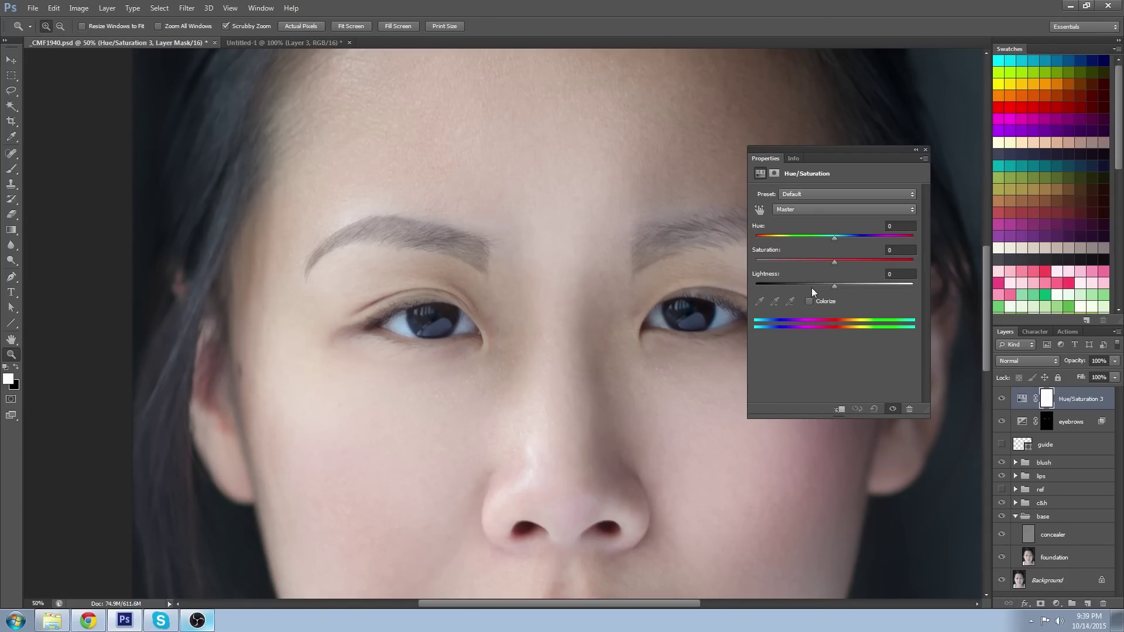
left_click_drag(835, 285, 800, 286)
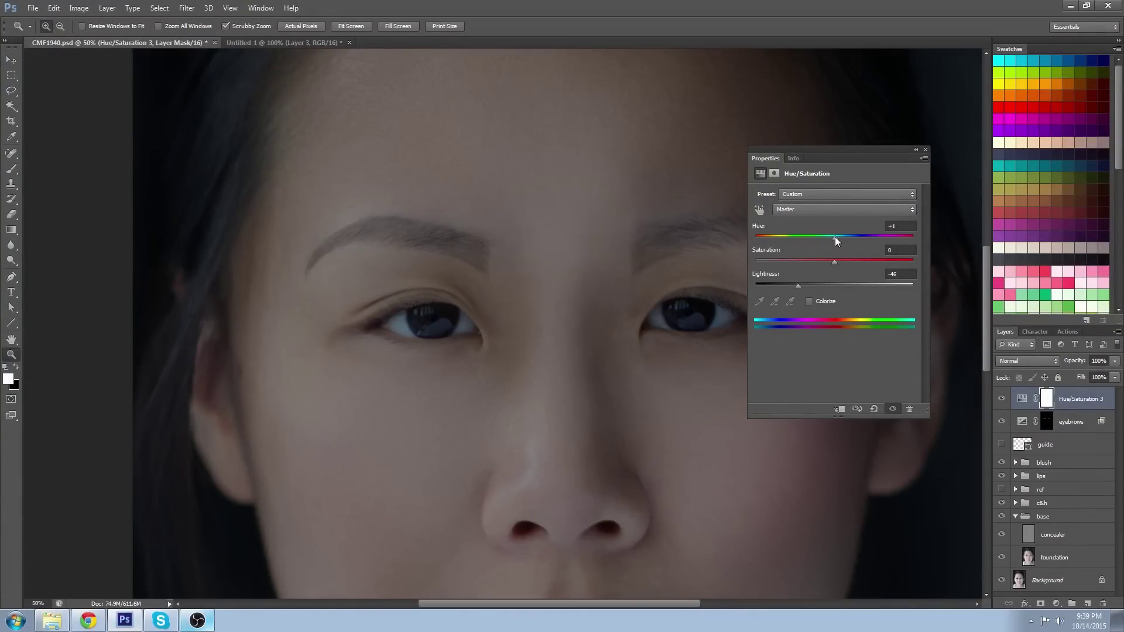
left_click_drag(835, 237, 821, 238)
mouse_move(820, 237)
left_mouse_down()
mouse_move(829, 235)
mouse_move(790, 233)
mouse_move(824, 237)
left_mouse_up()
left_click(926, 150)
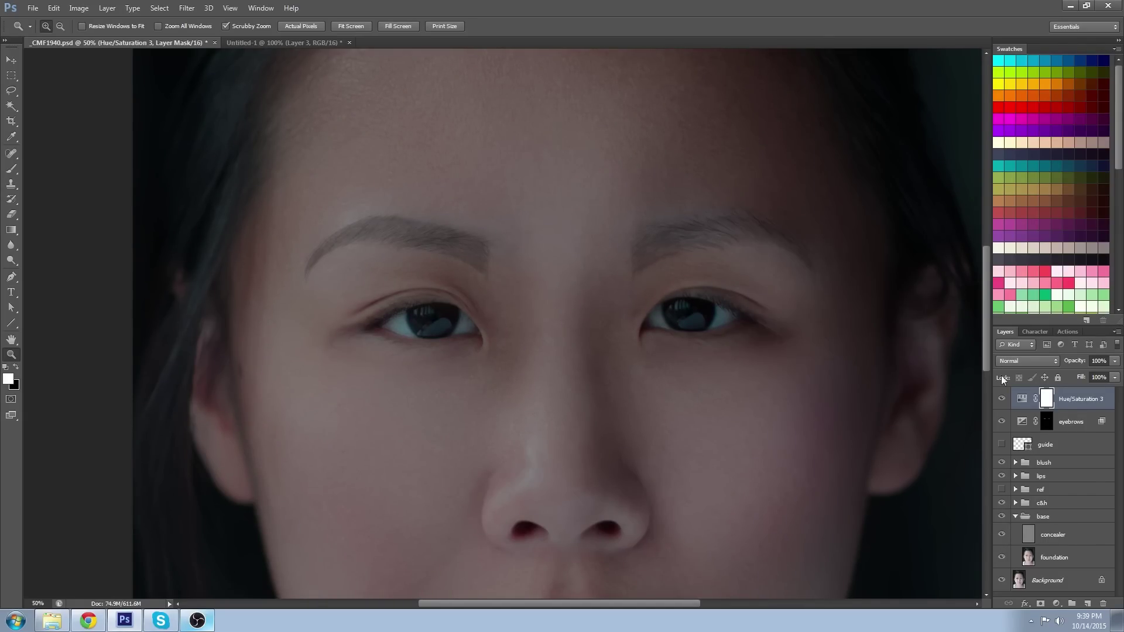
key("ctrl+i")
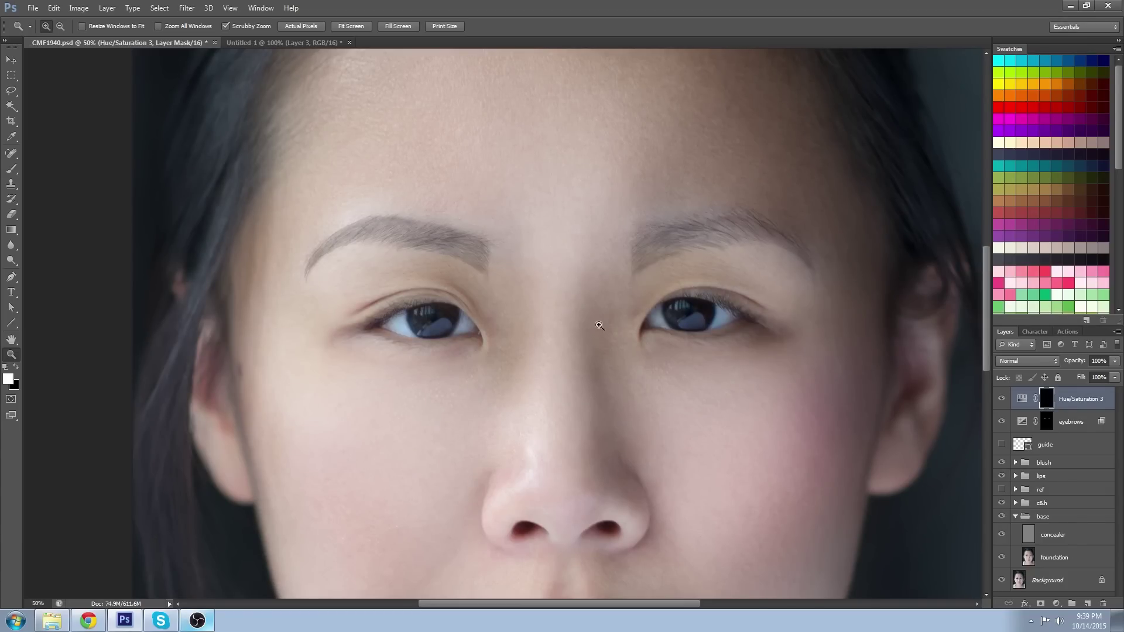
Paint eyeshadow in white onto the mask from the outer corner across the upper lid of the left-hand eye, using a 26% opacity brush.
key("b")
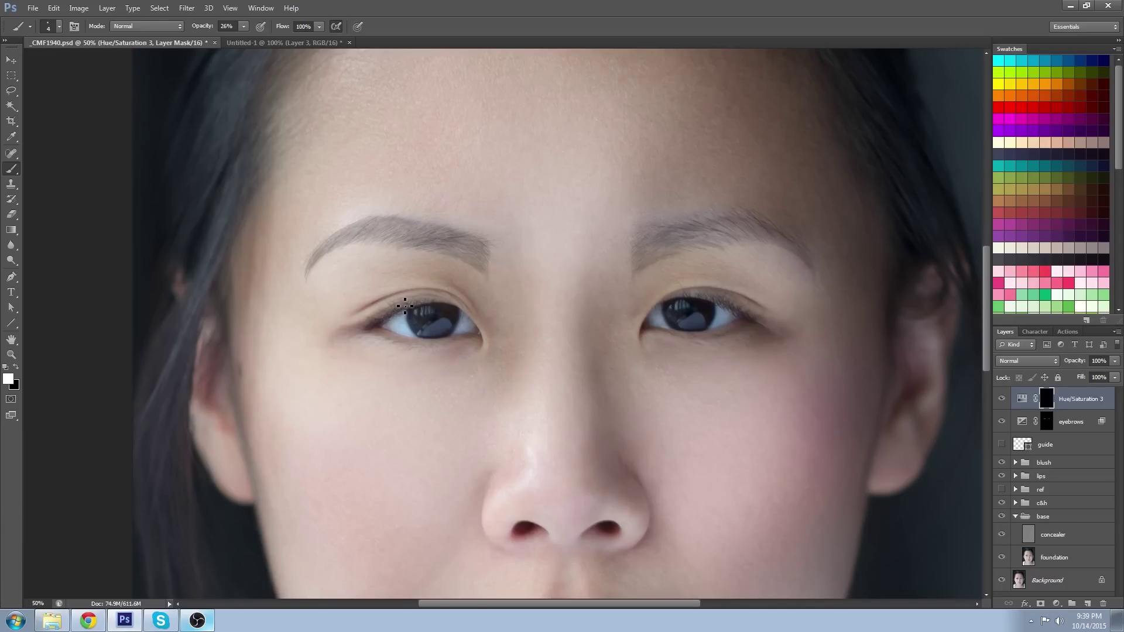
key("bracketright")
key("bracketright")
key("bracketright")
key("bracketright")
key("bracketright")
key("bracketright")
key("bracketright")
key("bracketright")
key("bracketright")
mouse_move(314, 293)
left_mouse_down()
mouse_move(345, 320)
mouse_move(334, 307)
mouse_move(415, 303)
left_mouse_up()
key("bracketright")
key("bracketright")
key("bracketright")
left_click_drag(324, 295, 411, 300)
Darken the upper lash line of the left-hand eye on the mask with a smaller brush of about 25 px.
key("bracketleft")
key("bracketleft")
key("bracketleft")
key("bracketleft")
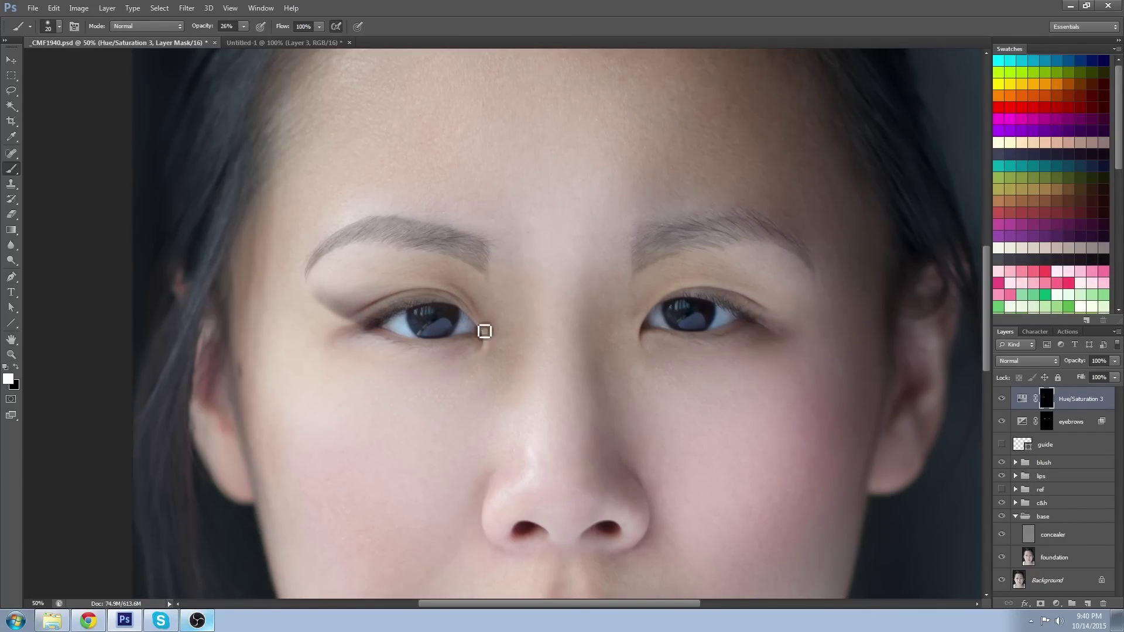
key("bracketright")
key("bracketright")
key("bracketright")
mouse_move(357, 320)
left_mouse_down()
mouse_move(374, 301)
mouse_move(447, 298)
left_mouse_up()
Build up the shadow at the outer corner and across the lid with larger brushes, up to 80 px.
key("bracketright")
key("bracketright")
key("bracketright")
key("bracketright")
key("bracketright")
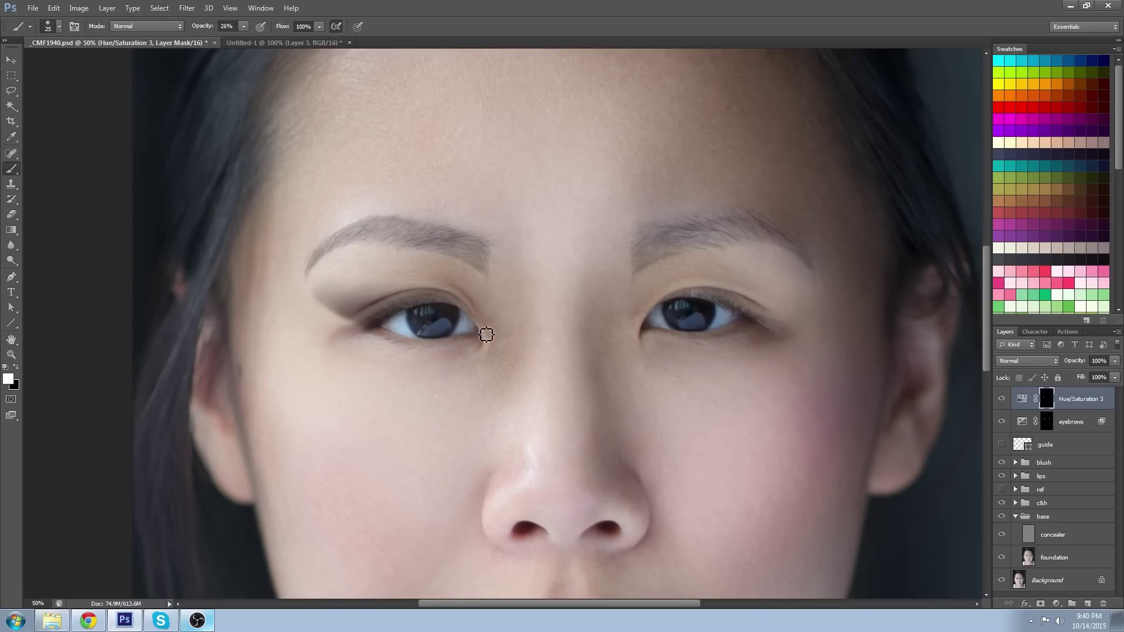
left_click(326, 291)
key("bracketleft")
key("bracketleft")
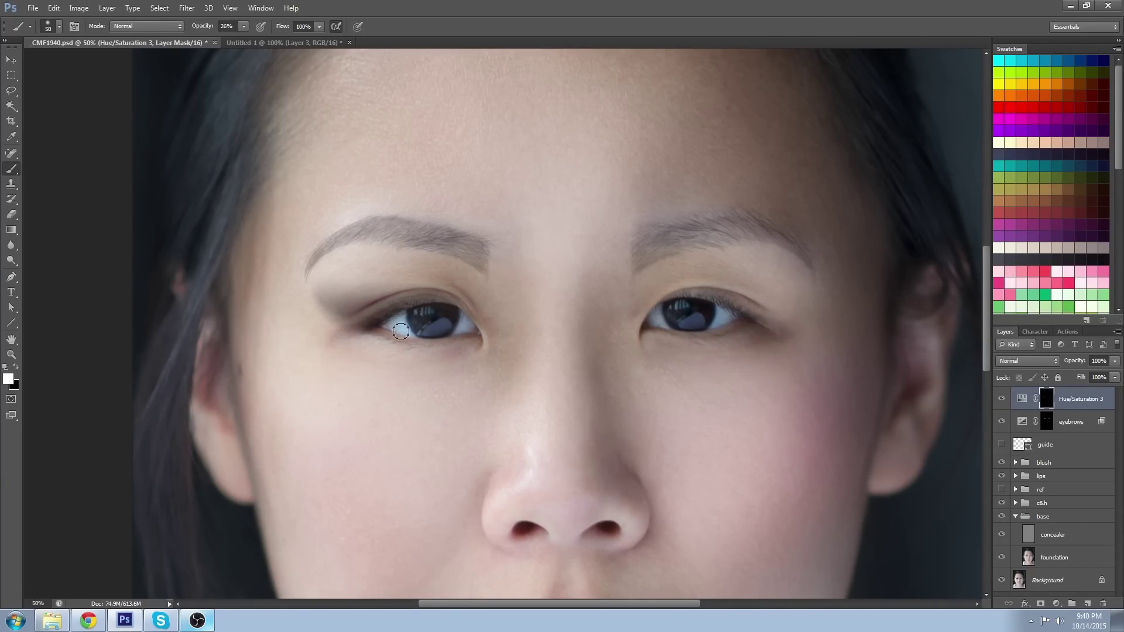
key("bracketright")
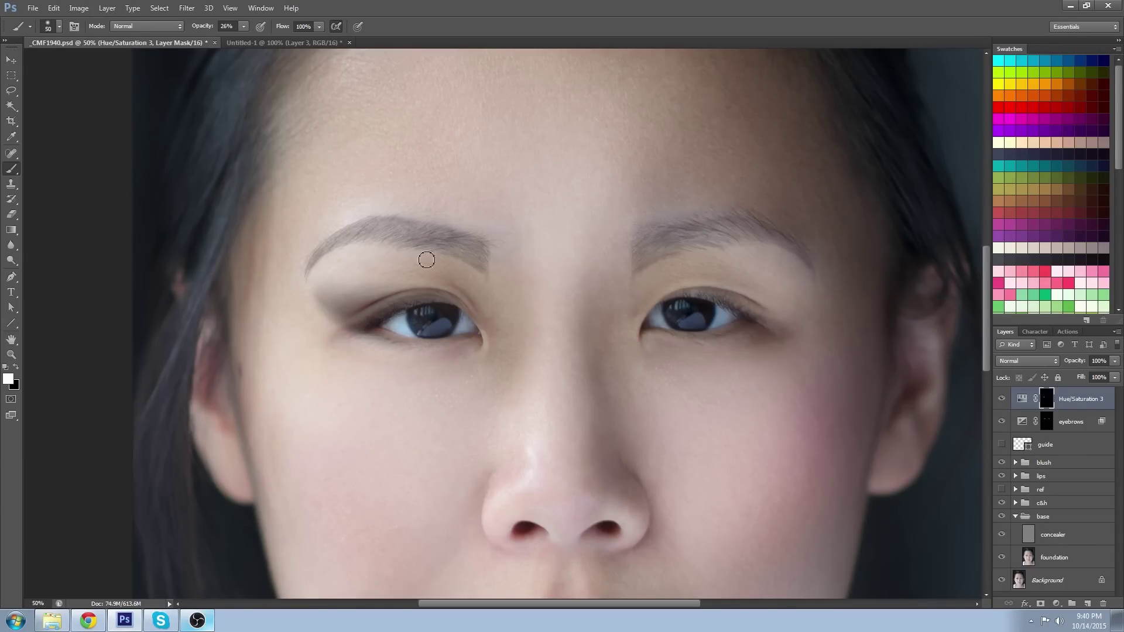
key("bracketright")
key("bracketright")
key("bracketright")
key("bracketright")
left_click_drag(356, 277, 461, 291)
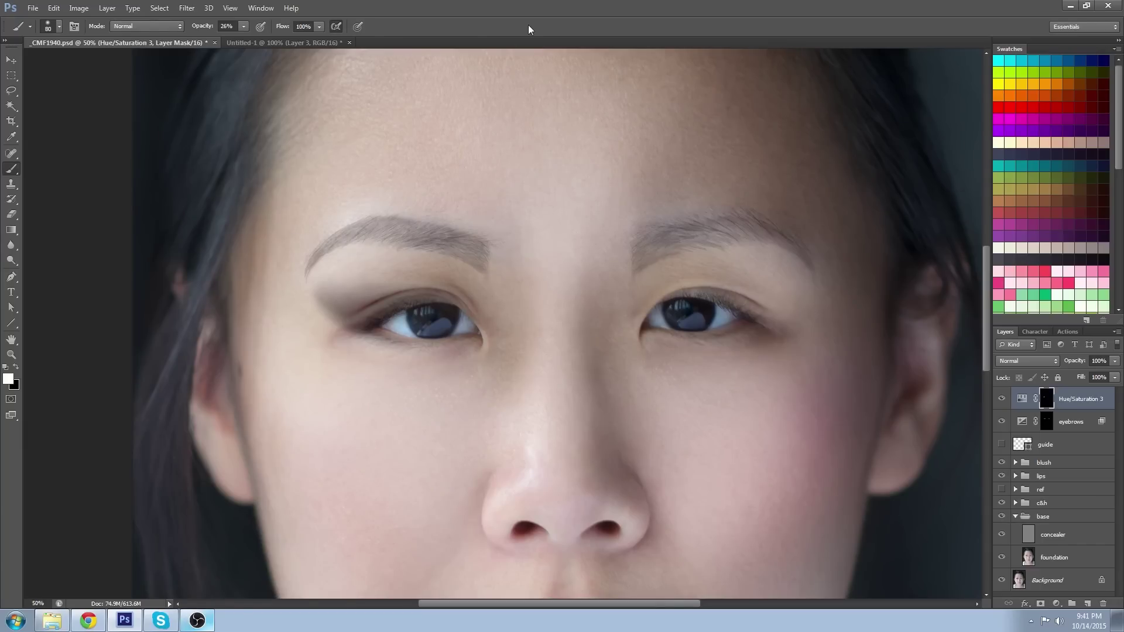
Soften the painted eyeshadow mask with a Gaussian Blur of 12.7 pixels radius.
left_click(187, 8)
mouse_move(222, 136)
left_click(359, 210)
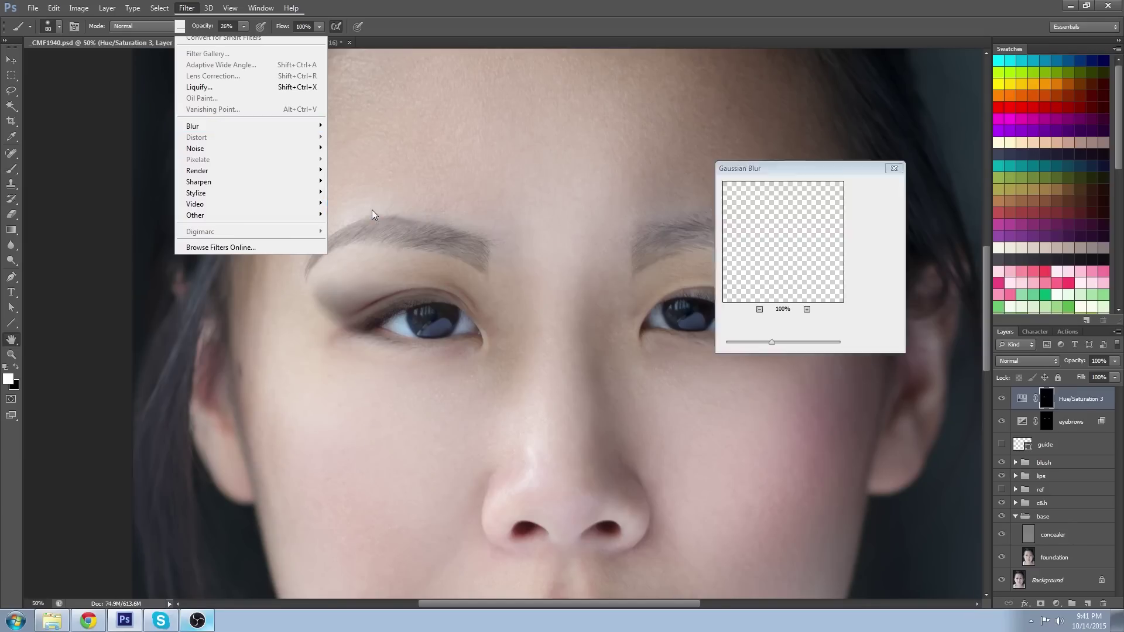
left_click(744, 342)
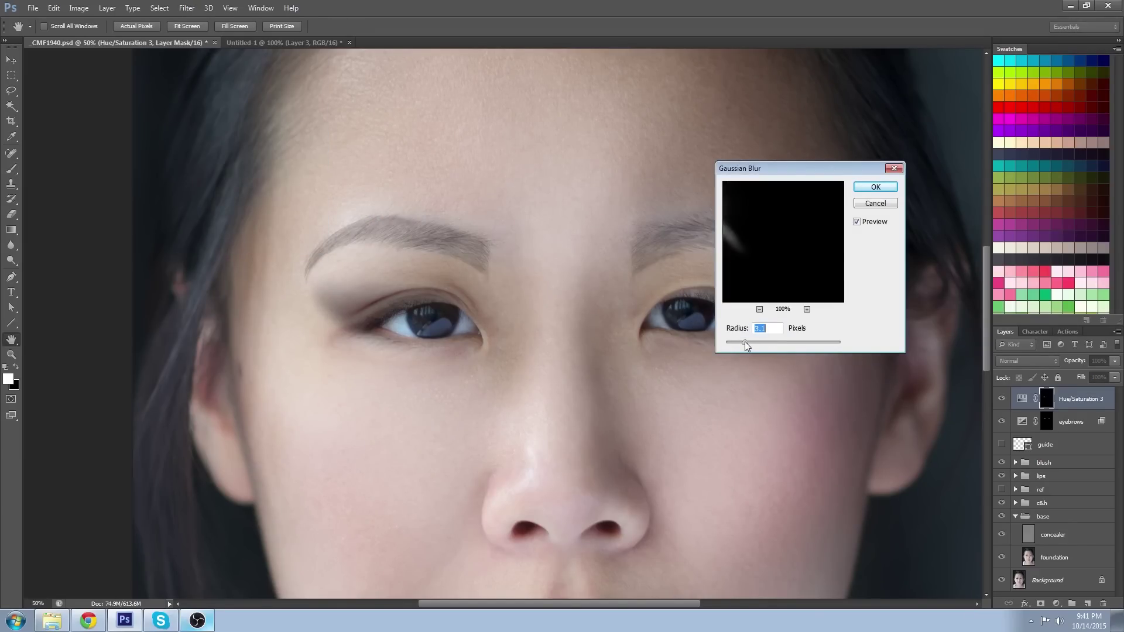
left_click_drag(761, 253, 837, 258)
left_click(760, 309)
left_click_drag(745, 342, 779, 340)
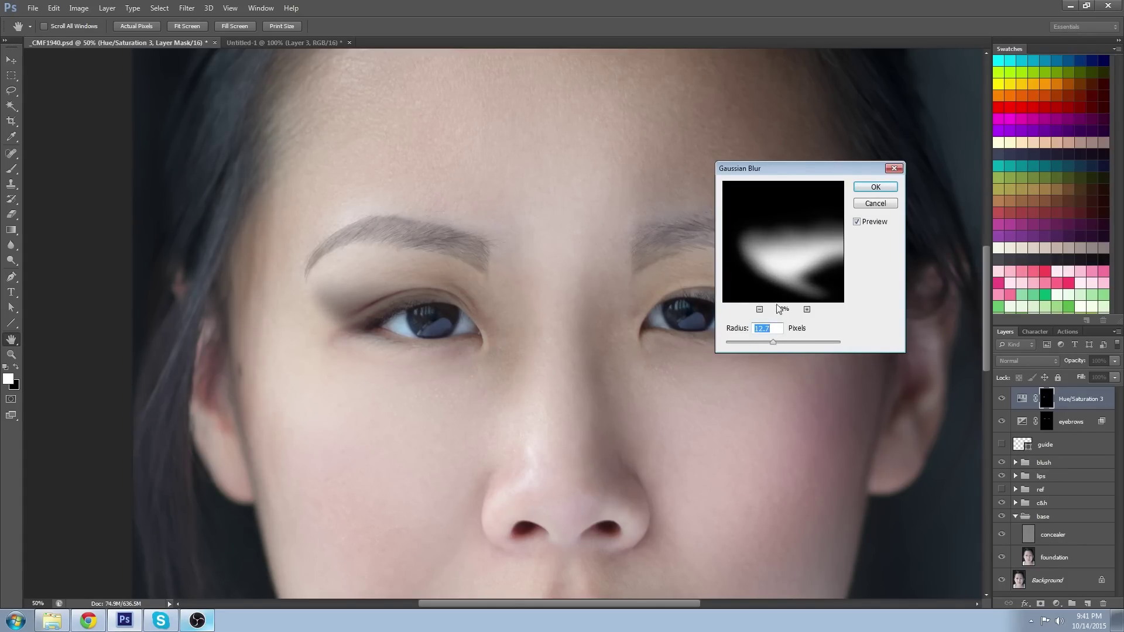
left_click(876, 186)
key("b")
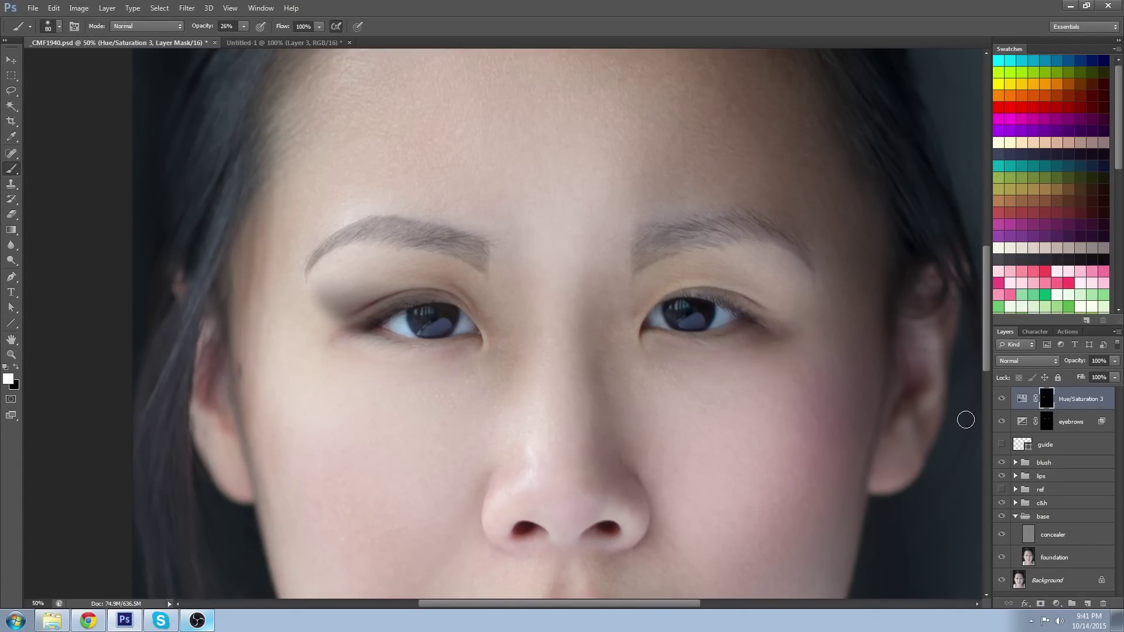
Shift the eyeshadow adjustment's Hue to about -42 for a purplish tone and check it up close and on the whole face.
double_click(1021, 401)
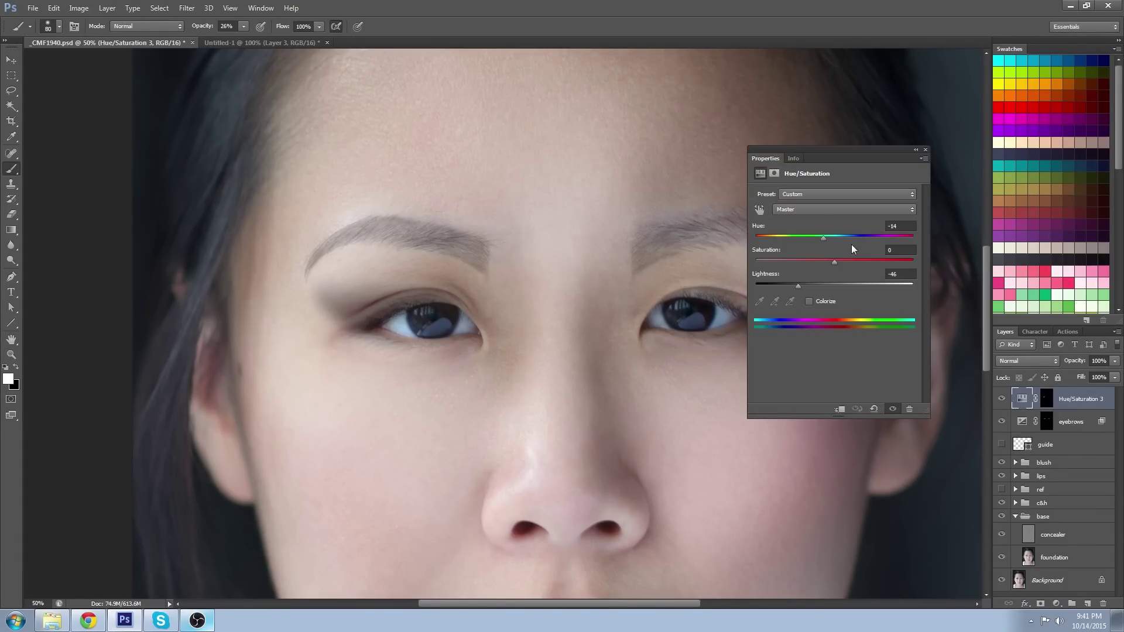
left_click_drag(822, 240, 816, 235)
left_click_drag(791, 235, 800, 236)
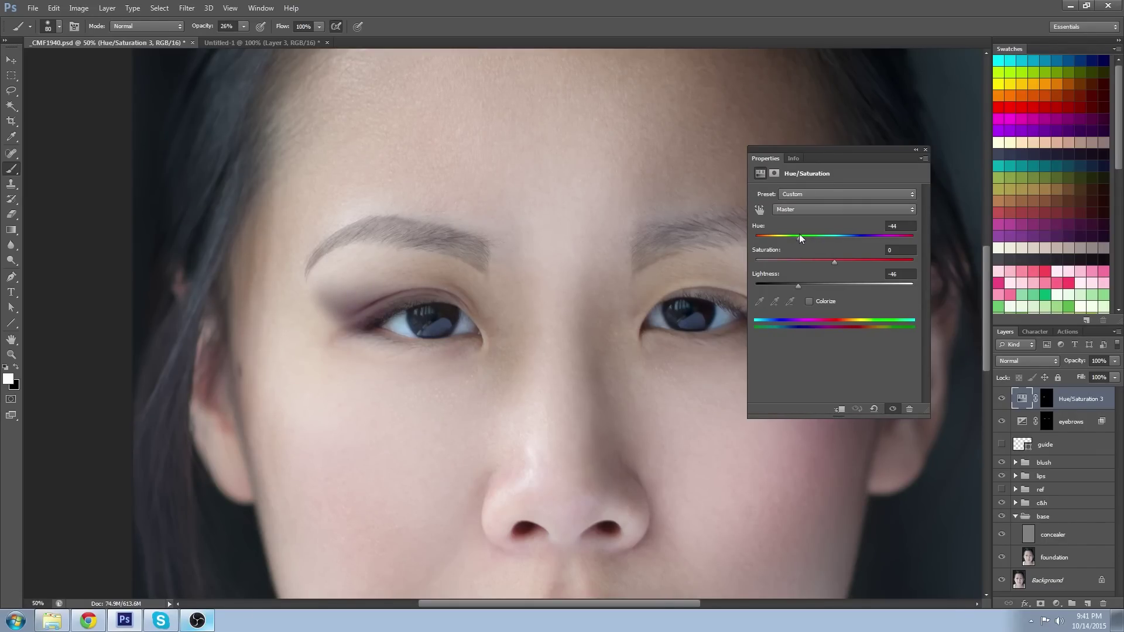
left_click(925, 150)
double_click(11, 355)
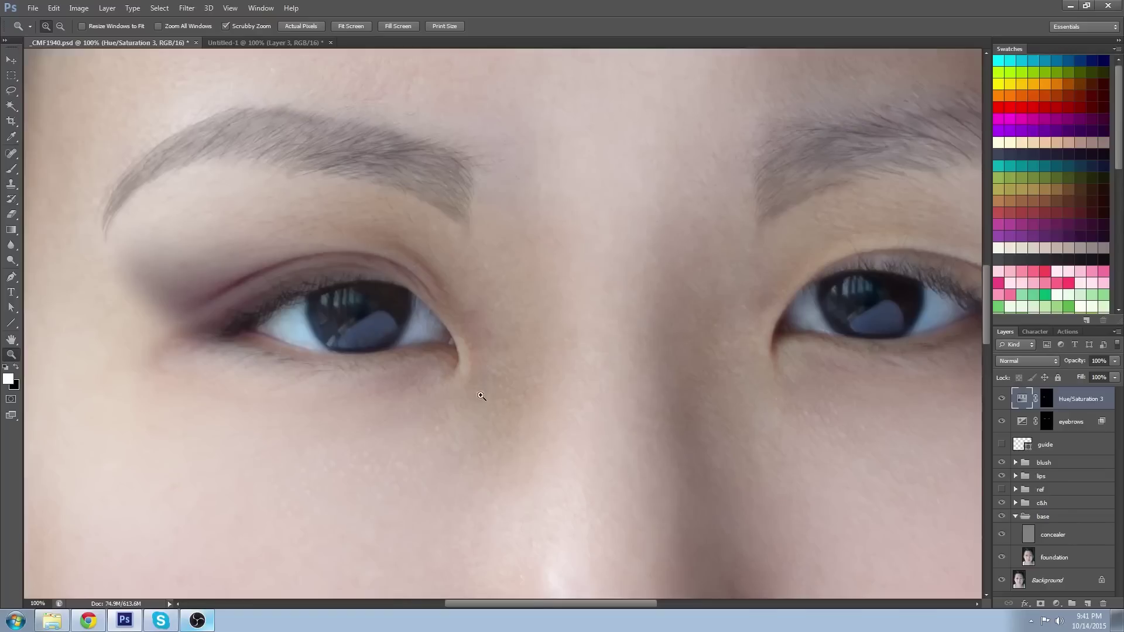
key("ctrl+0")
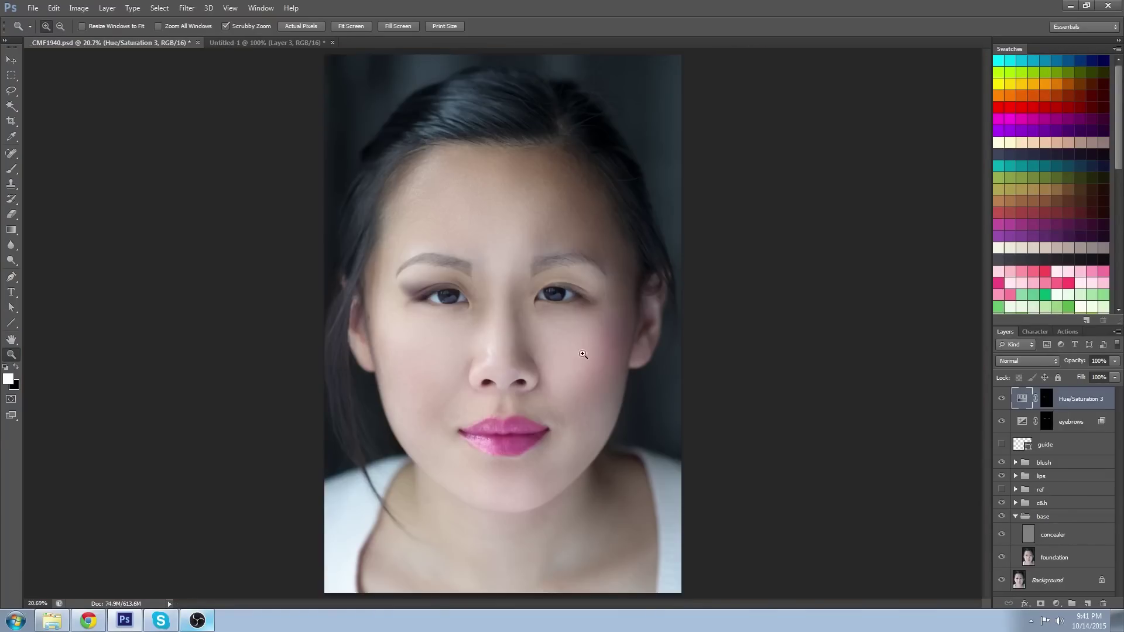
double_click(1022, 400)
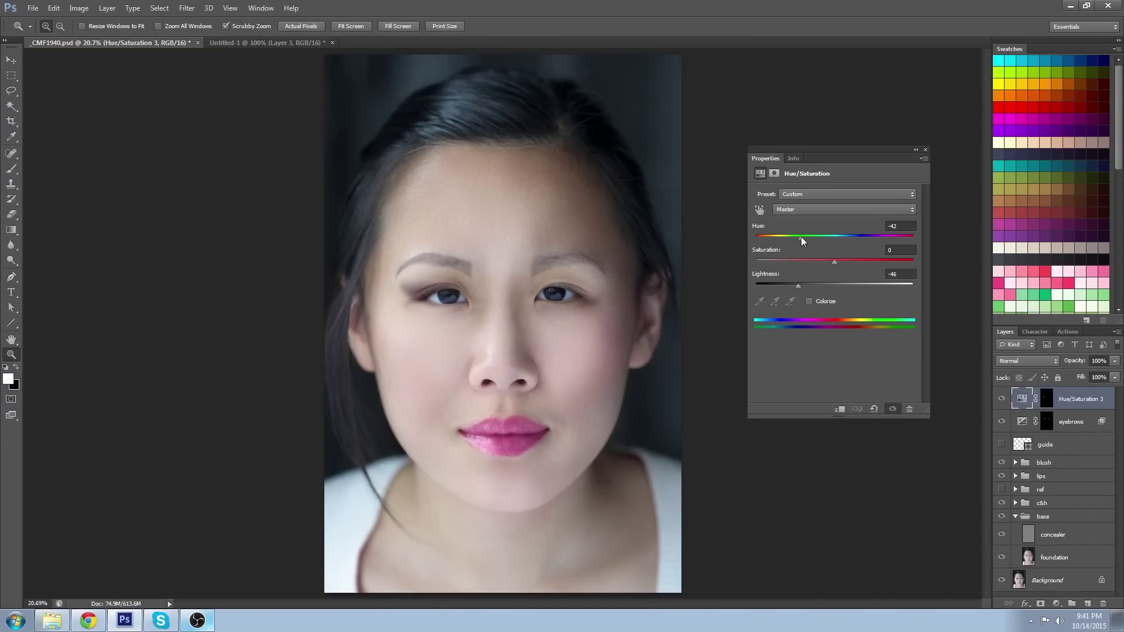
left_click_drag(799, 237, 845, 261)
left_click_drag(455, 257, 477, 308)
key("ctrl+0")
Display the Hue/Saturation mask on its own and enclose the painted eyeshadow shape in a rectangular selection.
left_click(1047, 399, "alt")
left_click(513, 285)
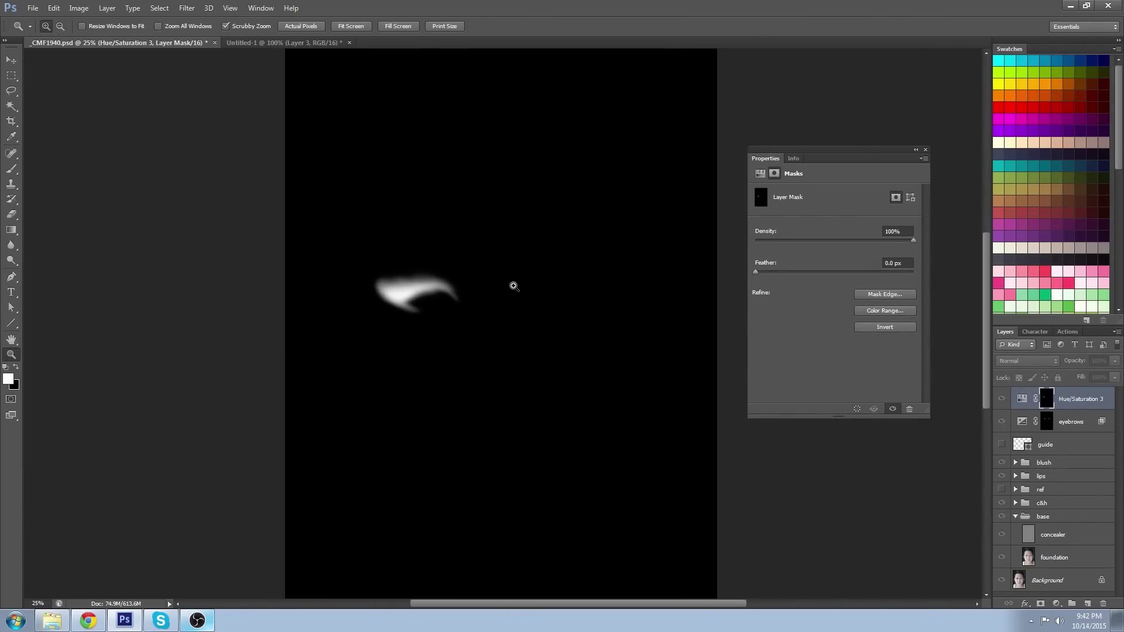
left_click(513, 284)
key("m")
left_click_drag(293, 234, 462, 341)
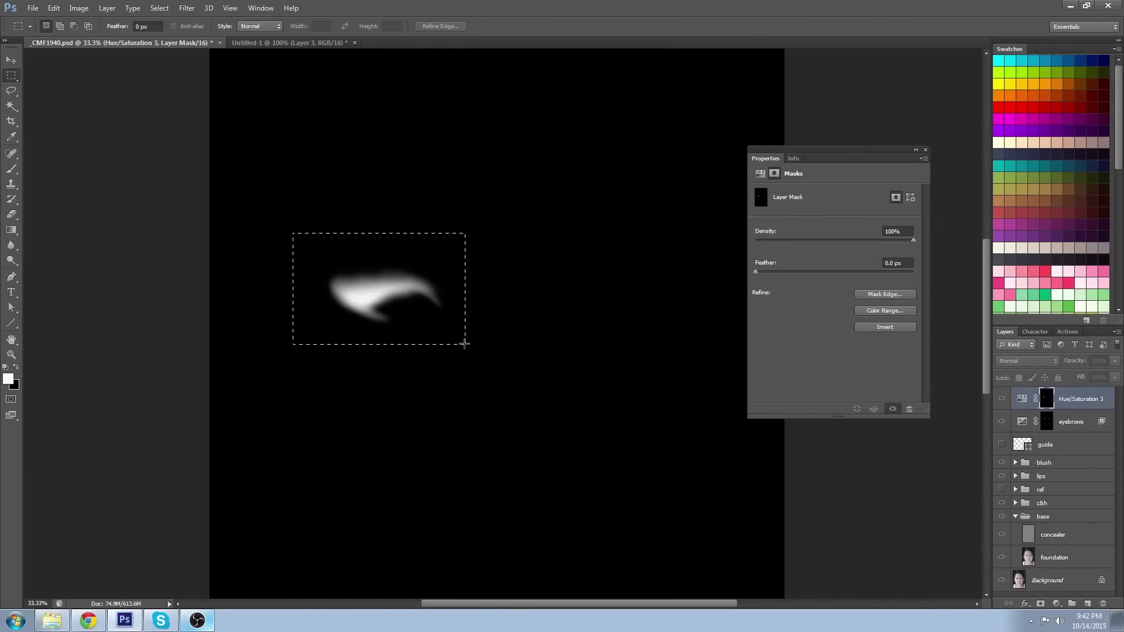
Duplicate the selected mask shape across to the opposite eye and flip the copy horizontally.
key("v")
left_click_drag(350, 278, 572, 281)
left_click(53, 8)
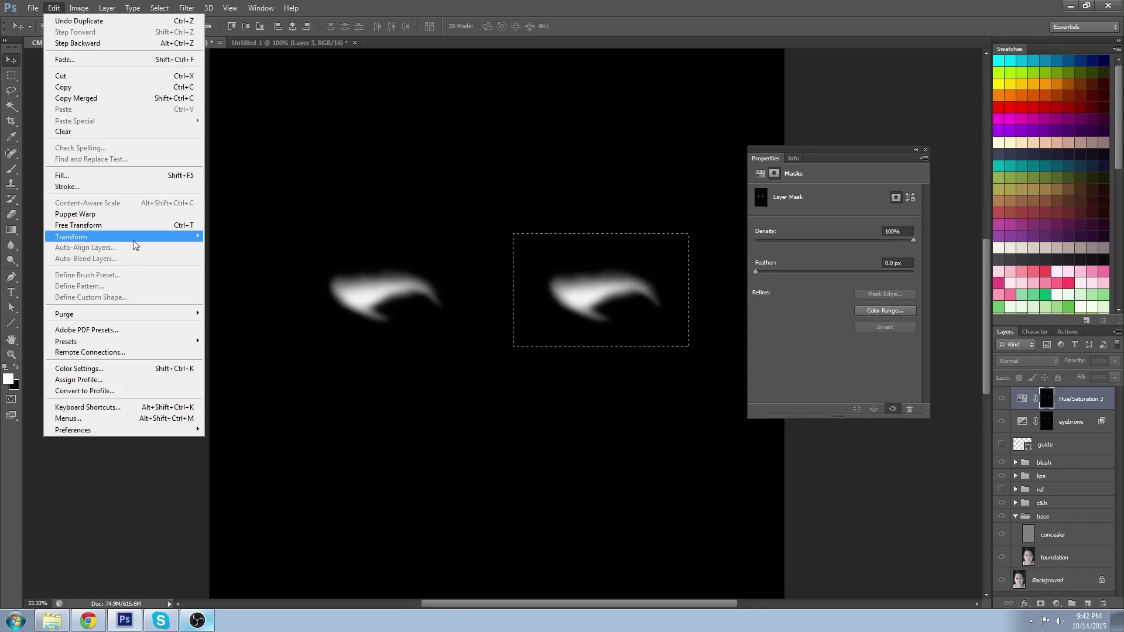
mouse_move(134, 242)
left_click(293, 364)
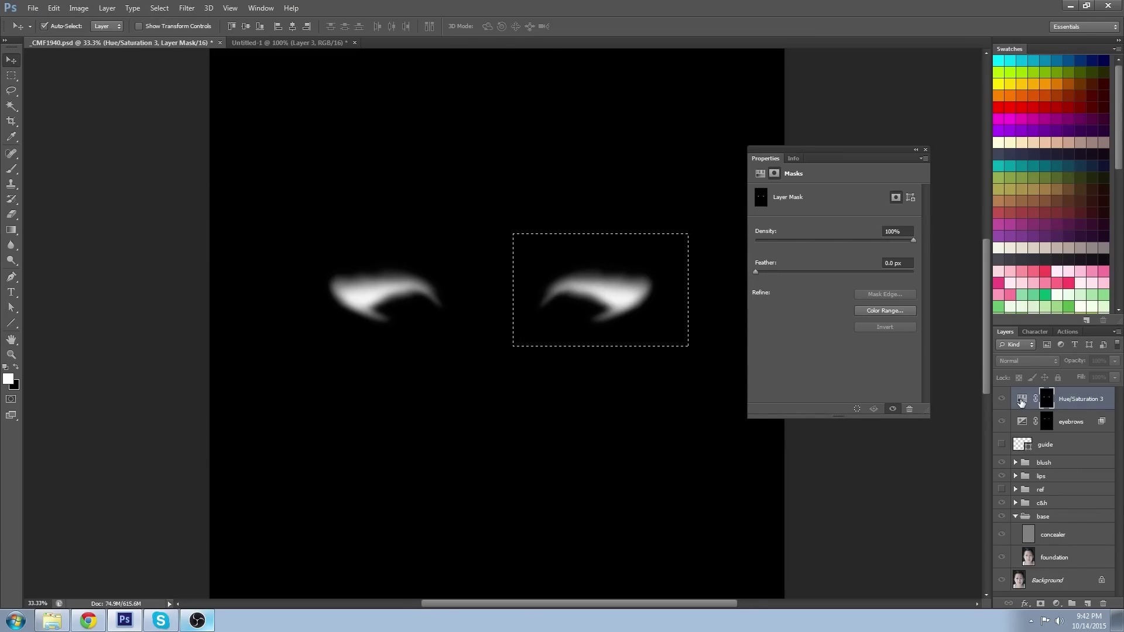
Return to the full image, nudge the mirrored eyeshadow sideways until it fits the right-hand eye, and deselect it.
left_click(1022, 399)
key("ctrl+\\")
key("shift+Right")
key("shift+Right")
key("shift+Right")
key("shift+Right")
key("shift+Right")
key("shift+Left")
key("shift+Left")
key("shift+Left")
key("shift+Left")
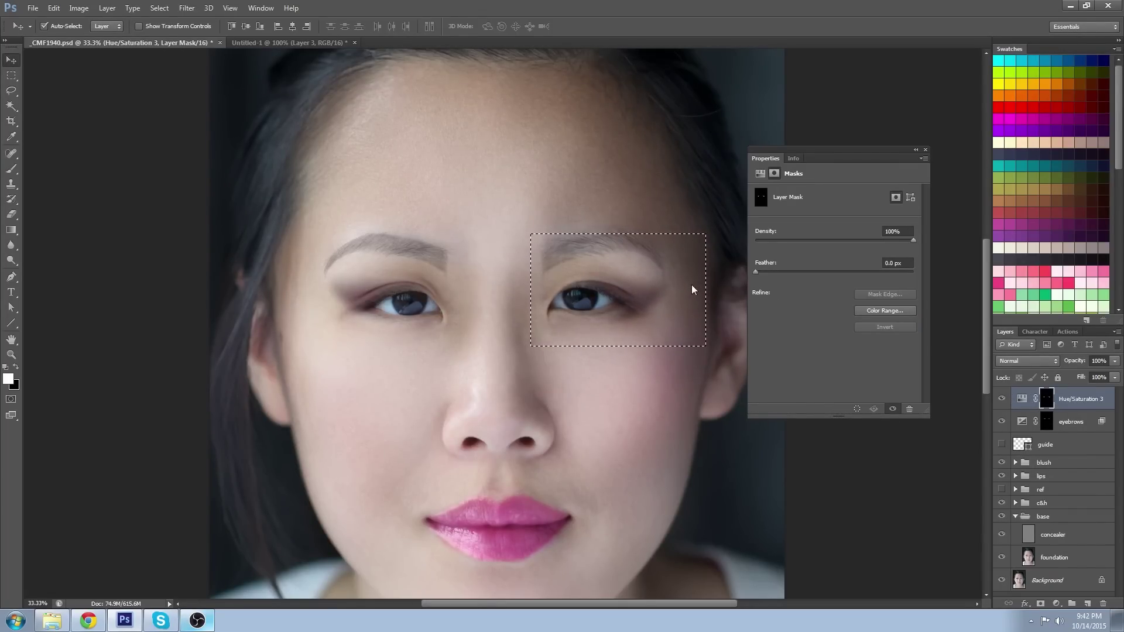
key("shift+Right")
key("shift+Right")
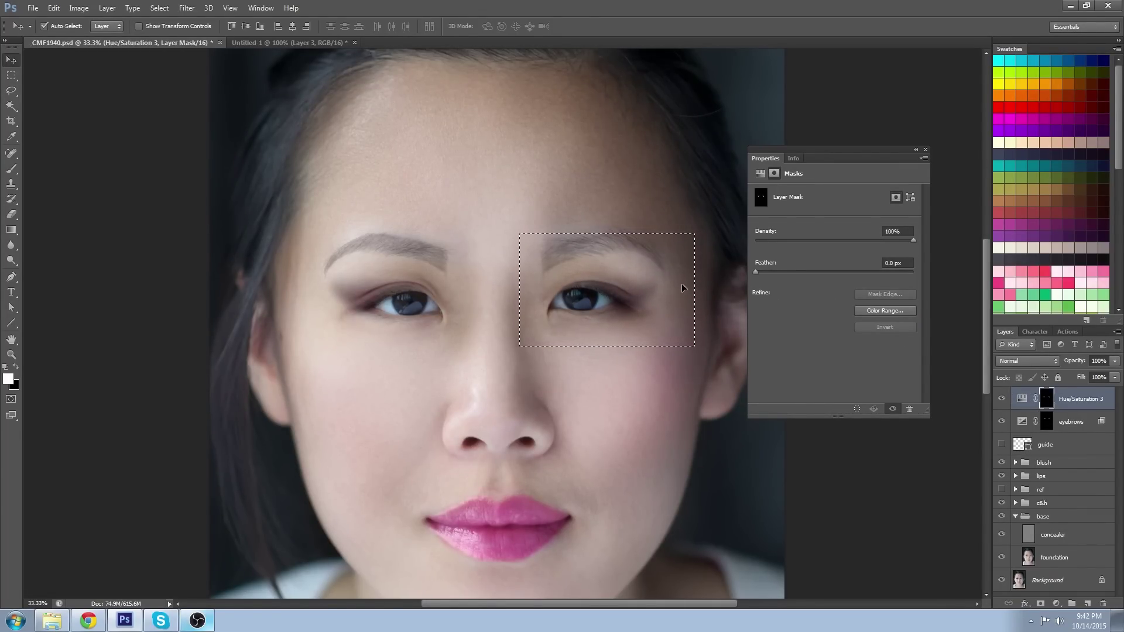
key("ctrl+d")
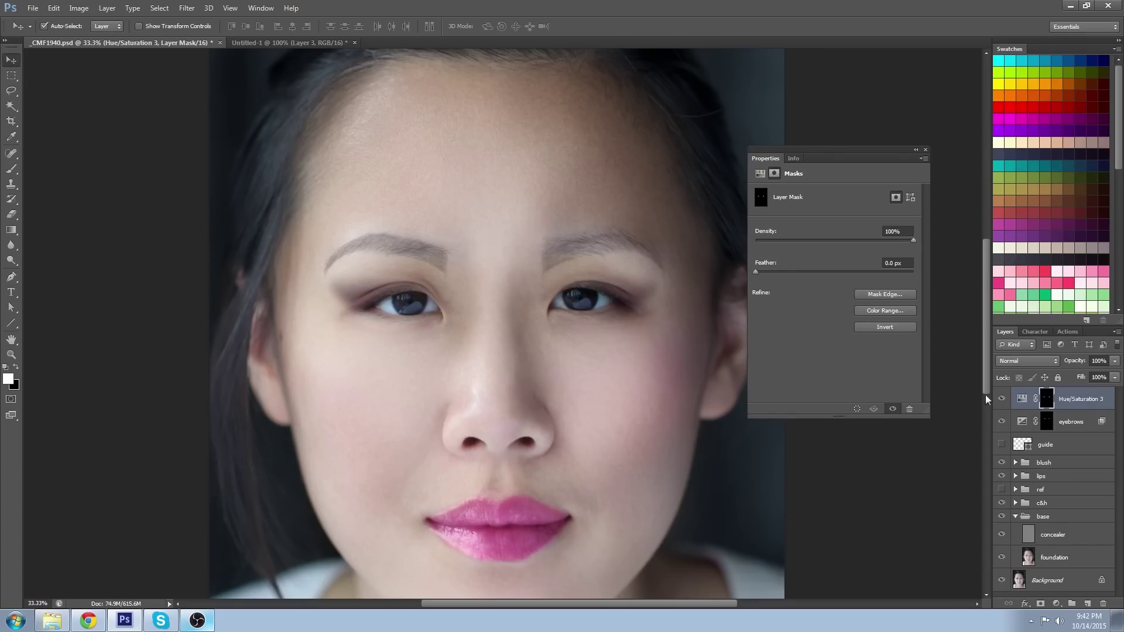
left_click(925, 150)
Compare the eyes with and without the Hue/Saturation 3 adjustment, and rename that layer as eyeshadow.
left_click(1002, 399)
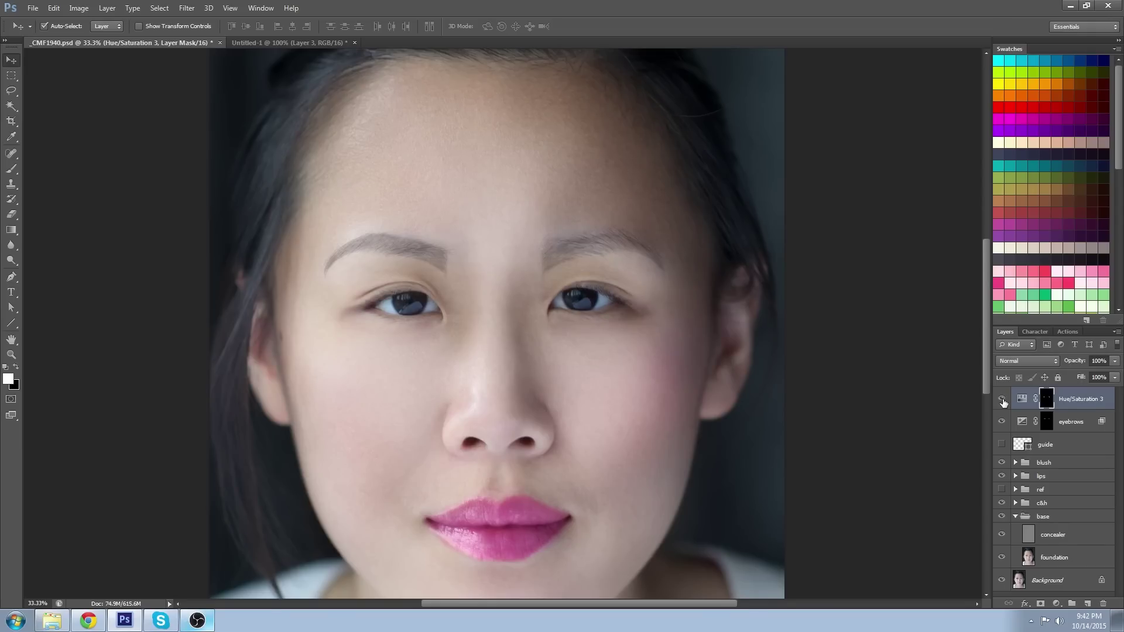
left_click(1002, 399)
left_click(1002, 400)
left_click(1001, 399)
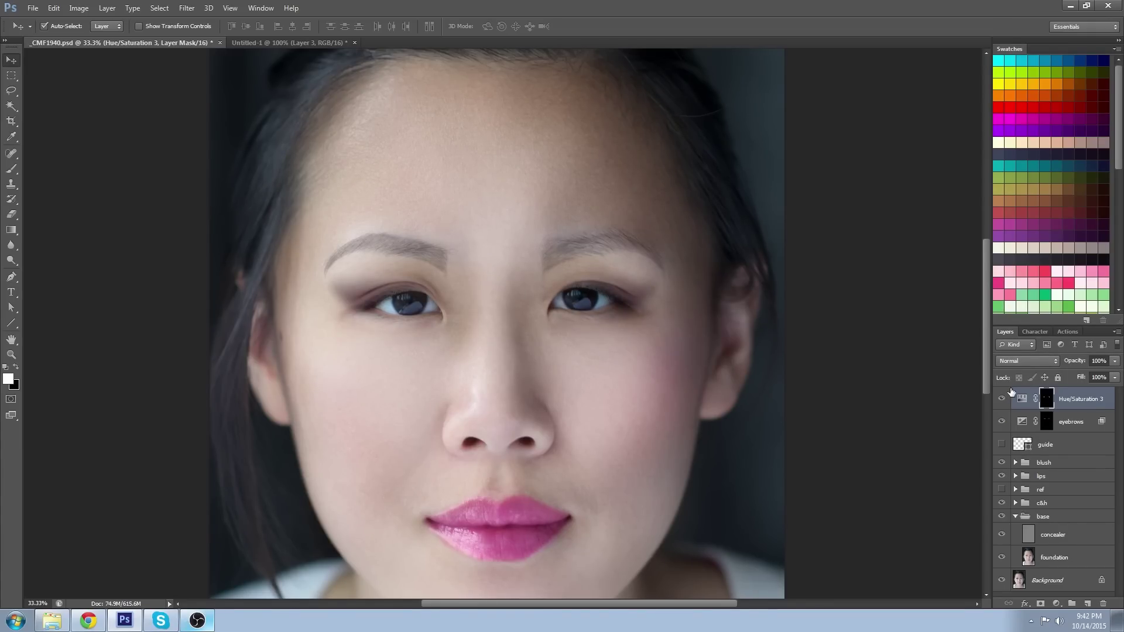
double_click(1079, 398)
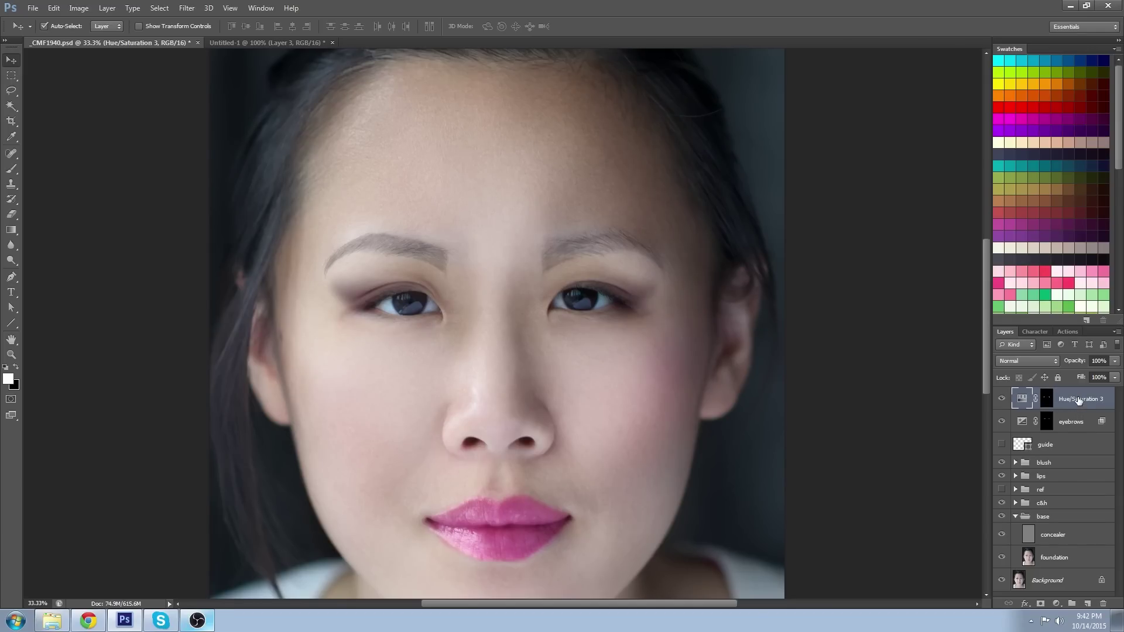
type("eyeshadow")
key("Return")
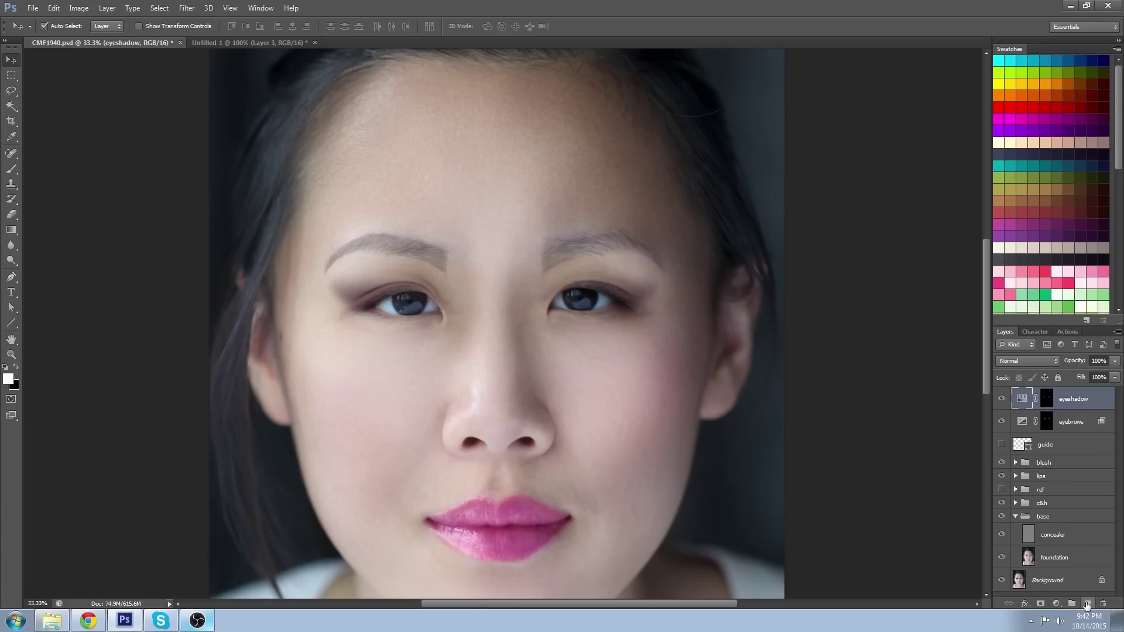
Add a Hue/Saturation adjustment above the eyeshadow layer with Lightness +18, and invert its mask to hide the effect.
left_click(1058, 604)
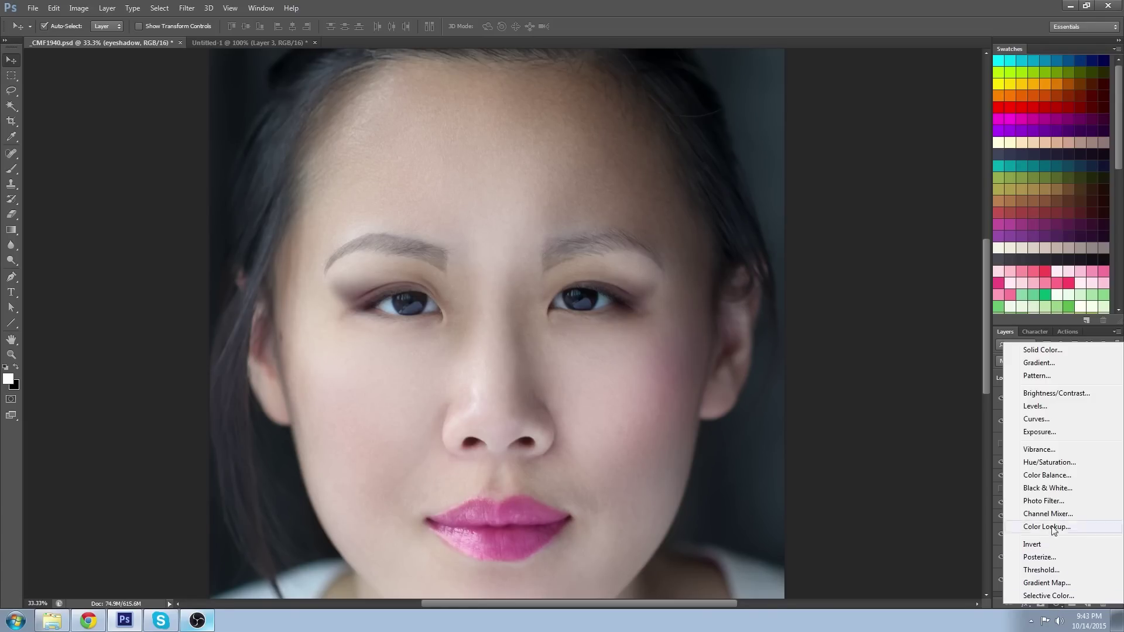
left_click(1063, 392)
left_click_drag(834, 286, 847, 285)
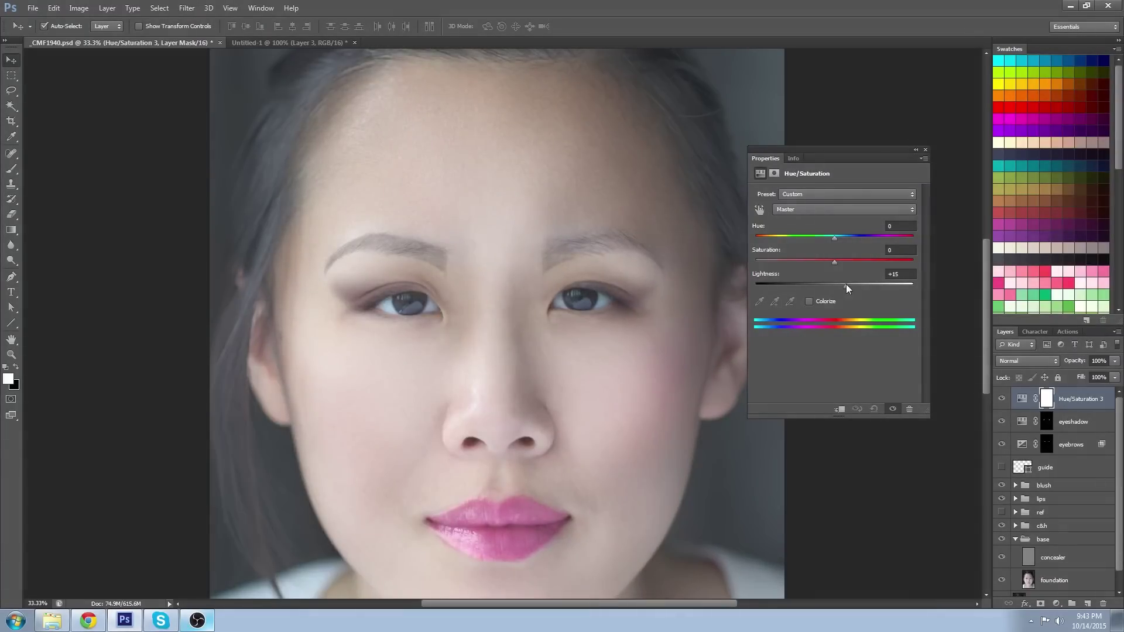
left_click(925, 150)
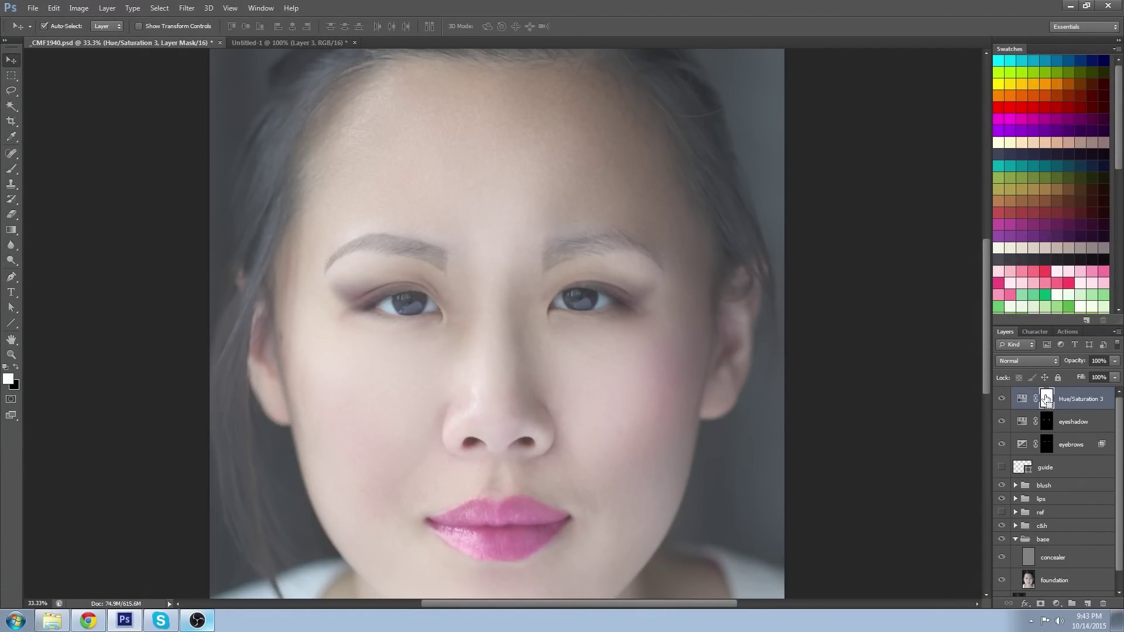
key("ctrl+i")
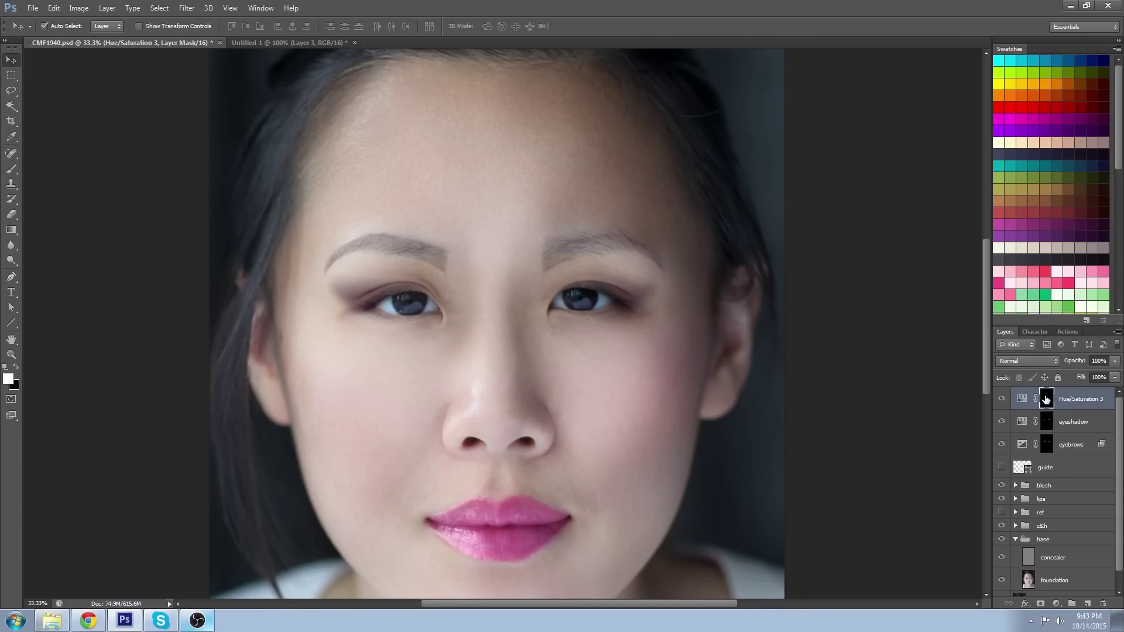
Ready a 90 px brush for the mask, and raise the adjustment's Lightness to about +38.
key("b")
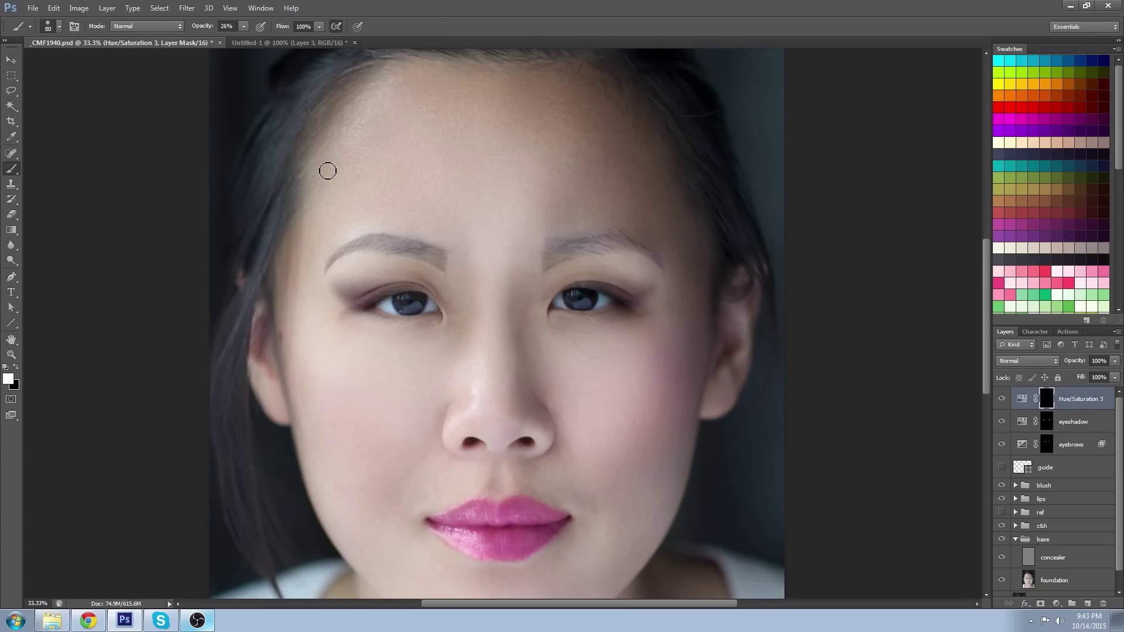
key("bracketleft")
key("bracketleft")
key("bracketright")
key("bracketright")
key("bracketright")
double_click(1023, 400)
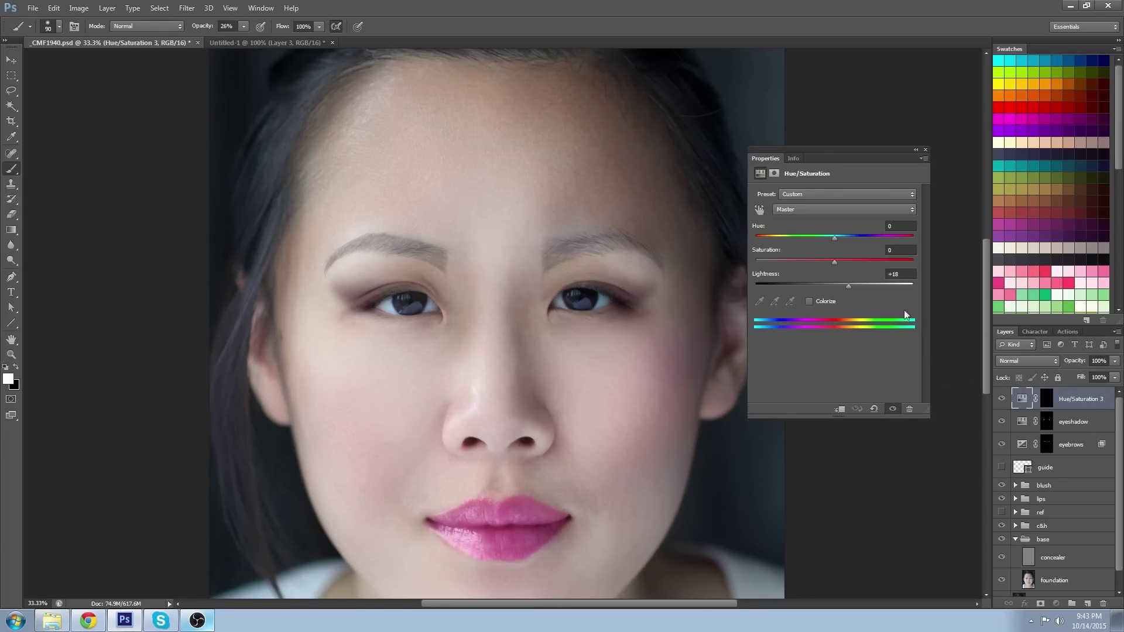
left_click_drag(848, 285, 863, 286)
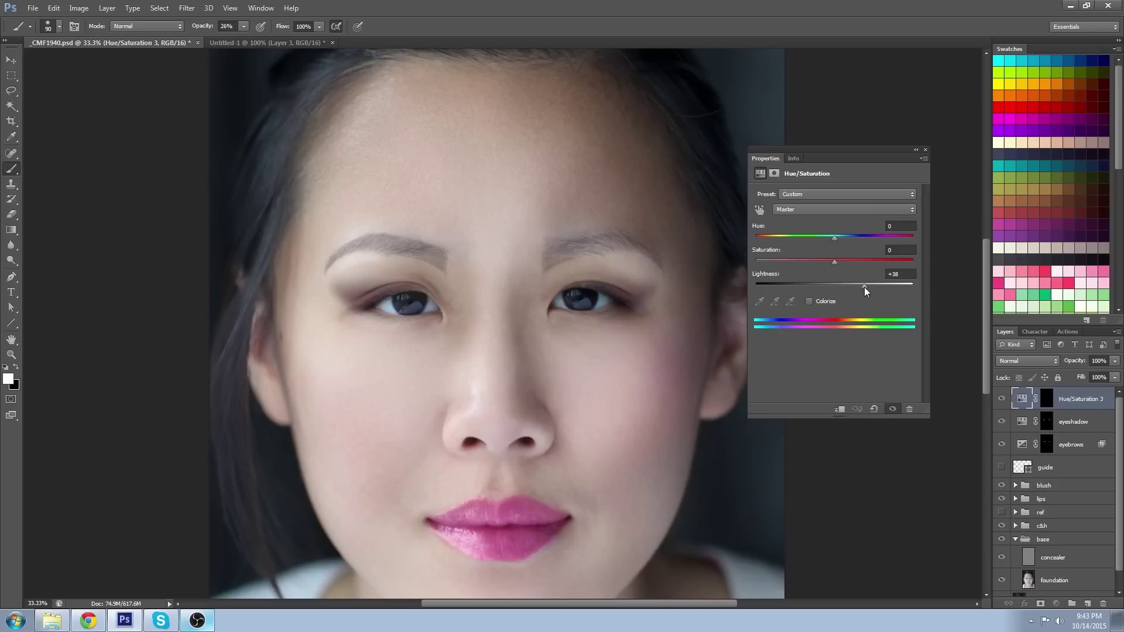
left_click(924, 151)
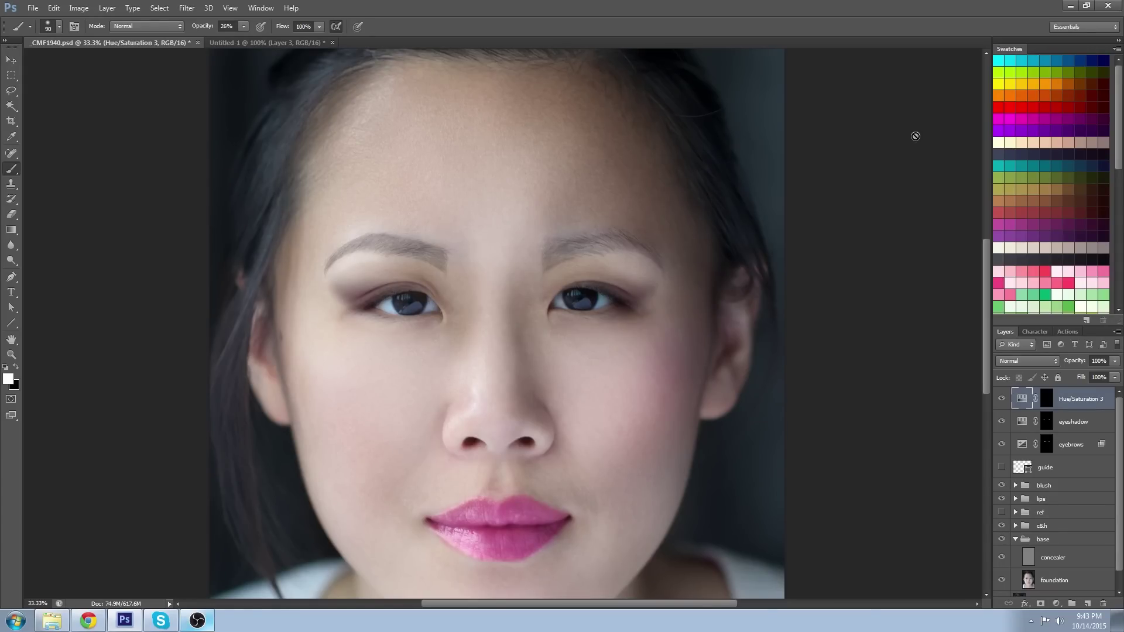
left_click(1040, 402)
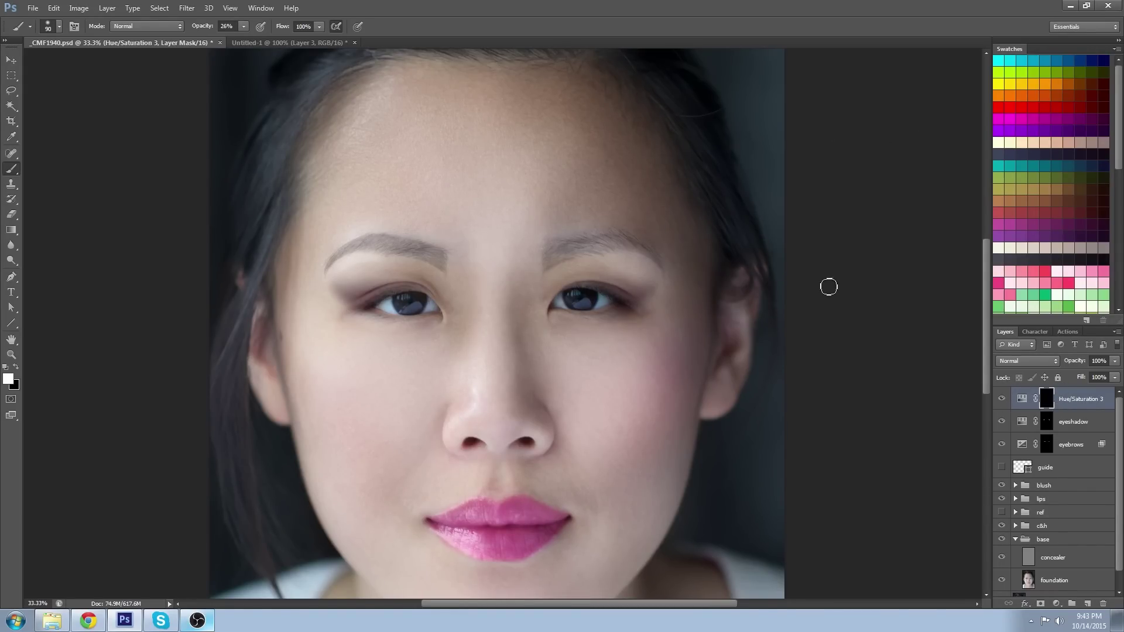
Paint the light eyeshadow into the mask around the left-hand eye with a 100 px white brush at 26% opacity.
key("bracketleft")
key("bracketleft")
key("bracketleft")
key("bracketright")
key("bracketright")
key("bracketright")
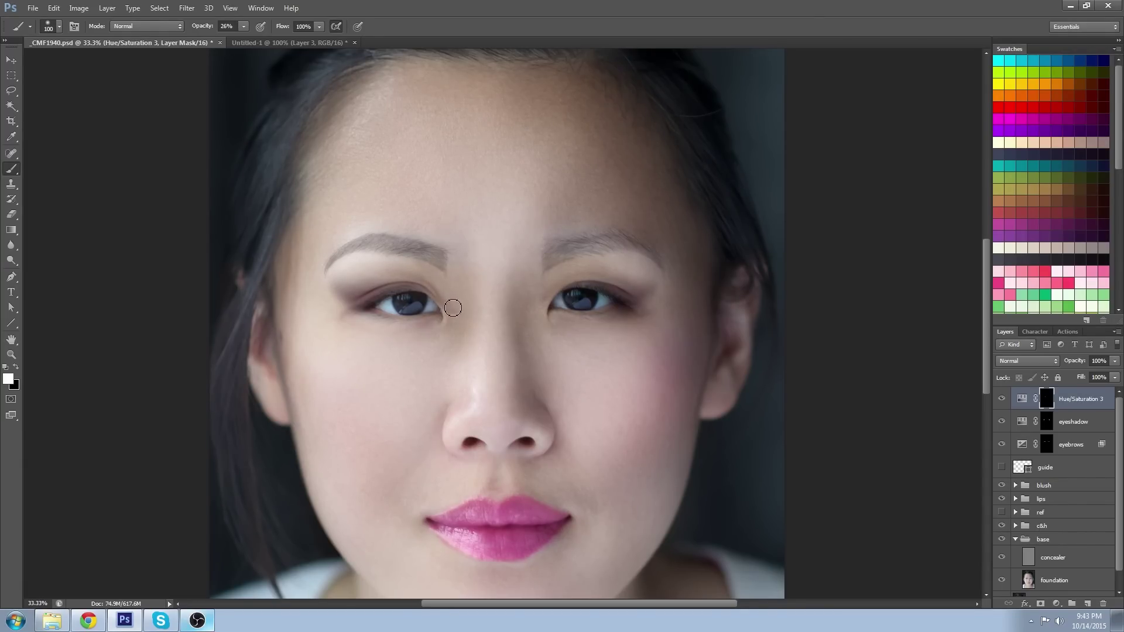
key("bracketright")
key("bracketright")
key("bracketleft")
key("bracketleft")
key("bracketleft")
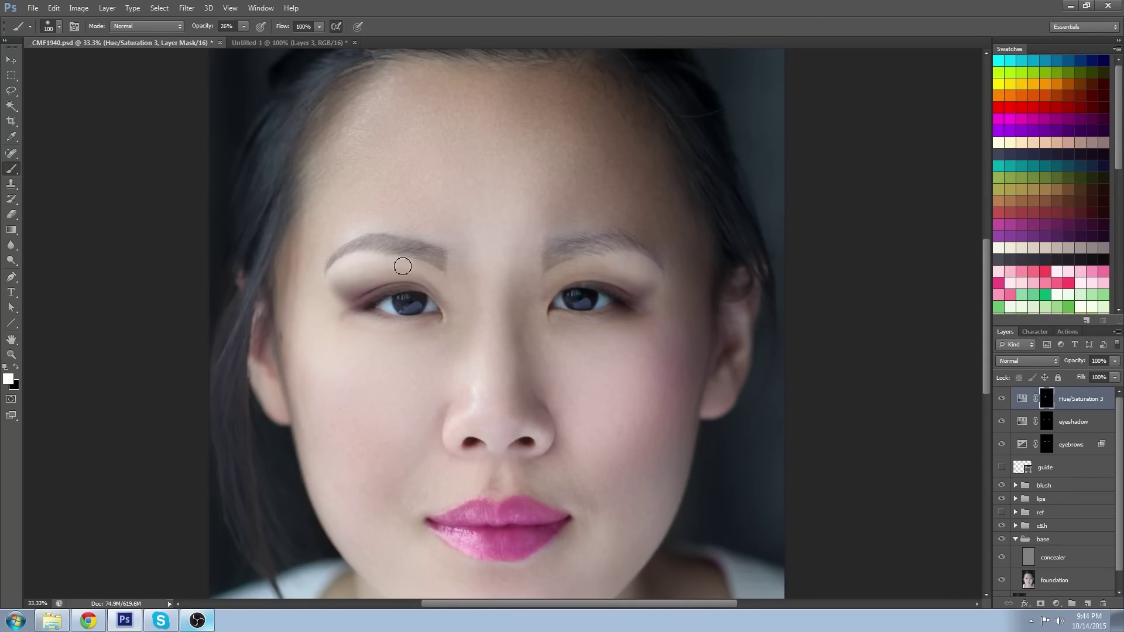
Build up the highlight beneath the left-hand eyebrow with varied brush sizes, then reduce the brush to 15 px for fine areas.
key("bracketleft")
key("bracketleft")
key("bracketleft")
key("bracketleft")
key("bracketleft")
key("bracketright")
key("bracketright")
key("bracketright")
key("bracketright")
key("bracketleft")
key("bracketleft")
key("bracketleft")
key("bracketleft")
key("bracketleft")
key("bracketleft")
key("bracketleft")
key("bracketleft")
key("bracketleft")
key("bracketleft")
key("bracketleft")
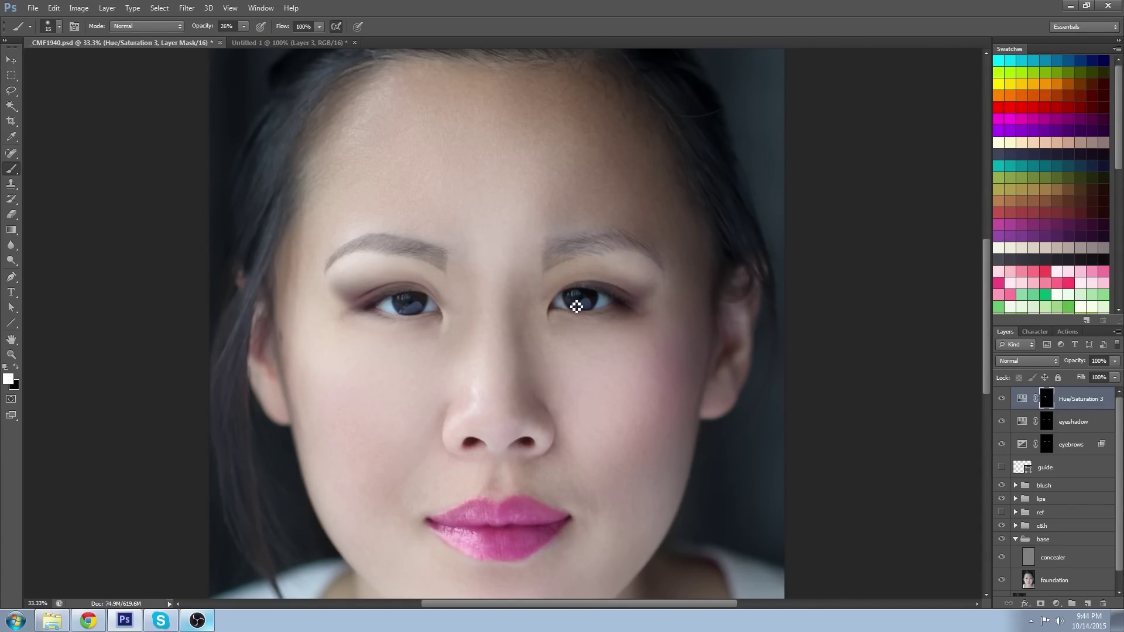
Brighten the inner corner and lid of the right-hand eye in the mask, enlarging the brush to 125 px.
key("bracketleft")
key("bracketright")
key("bracketright")
key("bracketright")
key("bracketright")
key("bracketright")
key("bracketright")
key("bracketright")
key("bracketright")
key("bracketright")
key("bracketright")
key("bracketright")
key("bracketright")
key("bracketright")
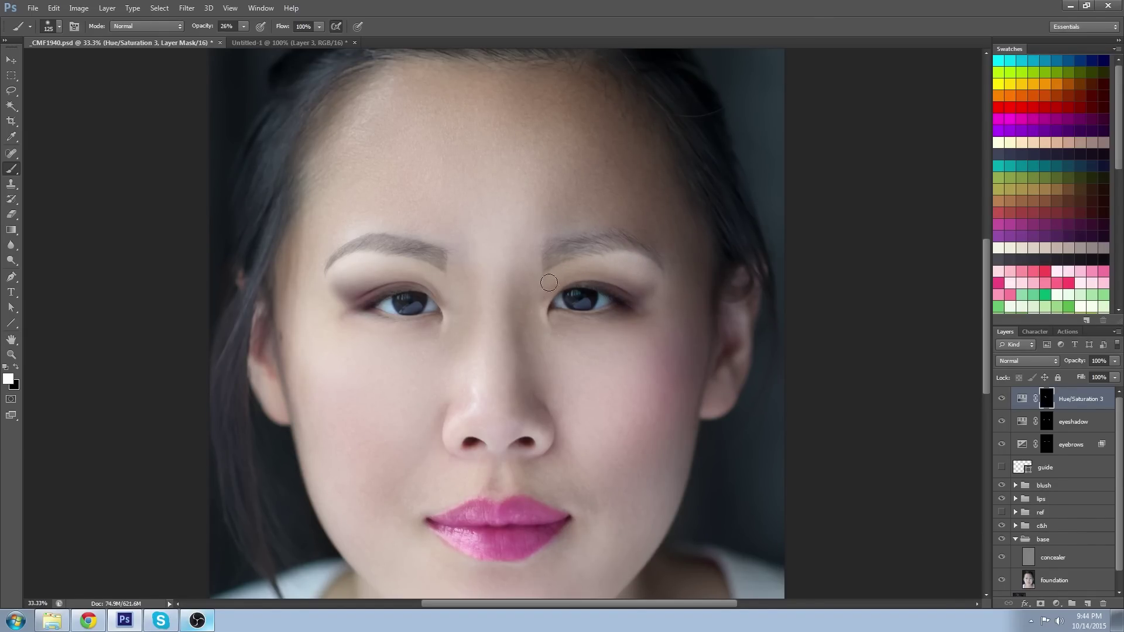
Touch up the light eyeshadow close to the eyes with a smaller brush of 40 px and less.
key("bracketleft")
key("bracketleft")
key("bracketleft")
key("bracketleft")
key("bracketleft")
key("bracketleft")
key("bracketleft")
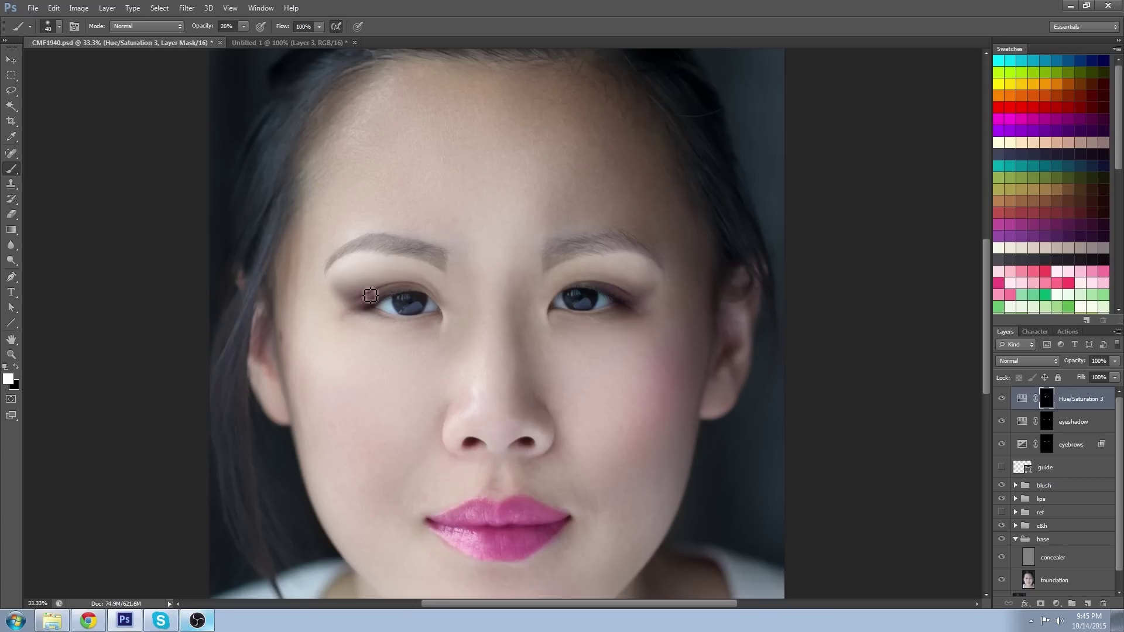
key("bracketleft")
key("bracketleft")
key("bracketleft")
key("bracketleft")
key("bracketleft")
Set the Lightness of the light eyeshadow adjustment to +10, judging it on the whole portrait.
left_click(11, 354)
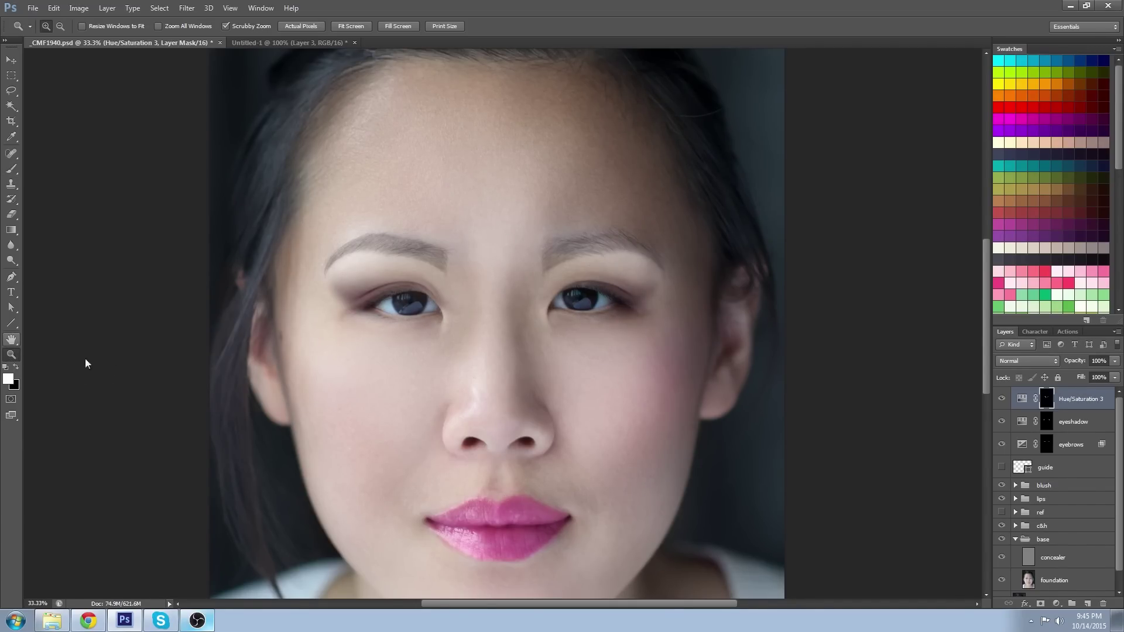
left_click(598, 372, "alt")
left_click(585, 376, "alt")
key("b")
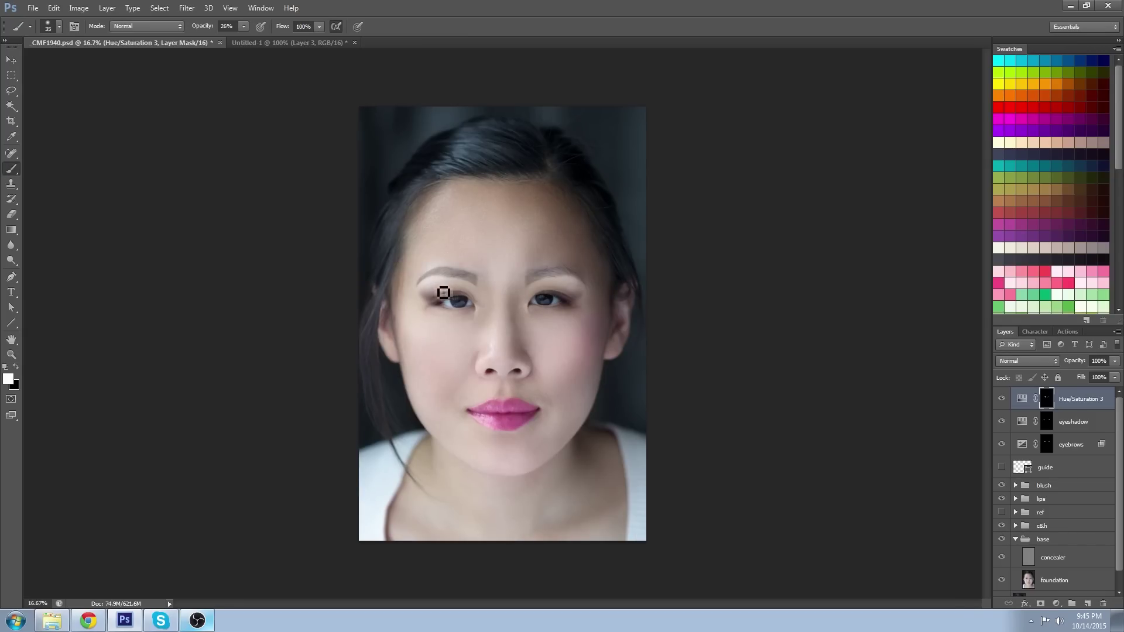
key("bracketright")
key("bracketright")
key("bracketright")
key("bracketright")
key("bracketright")
key("bracketright")
key("bracketright")
key("bracketright")
double_click(1023, 399)
left_click(843, 284)
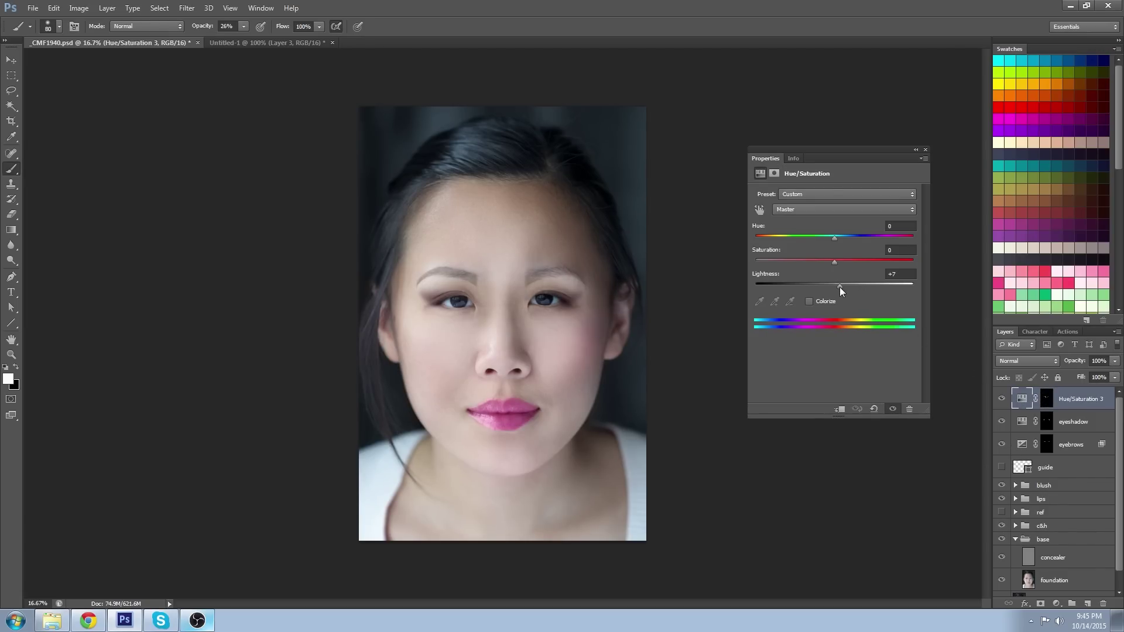
left_click(925, 150)
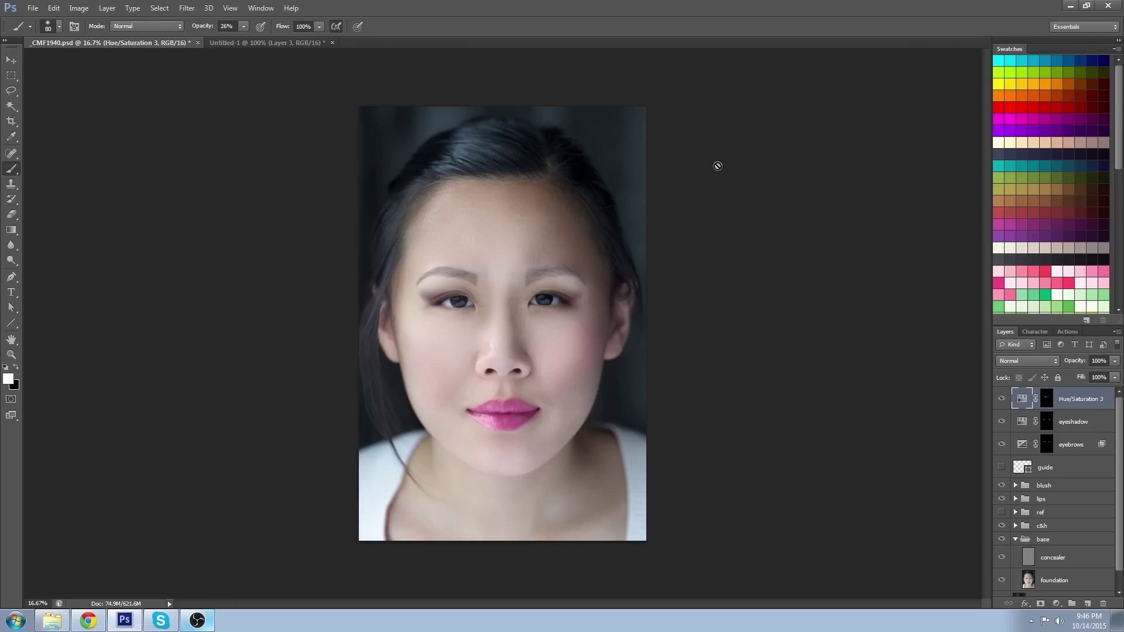
Shift the light eyeshadow adjustment's Hue slightly below zero, try a higher Saturation, and set Saturation back to 0.
double_click(1022, 401)
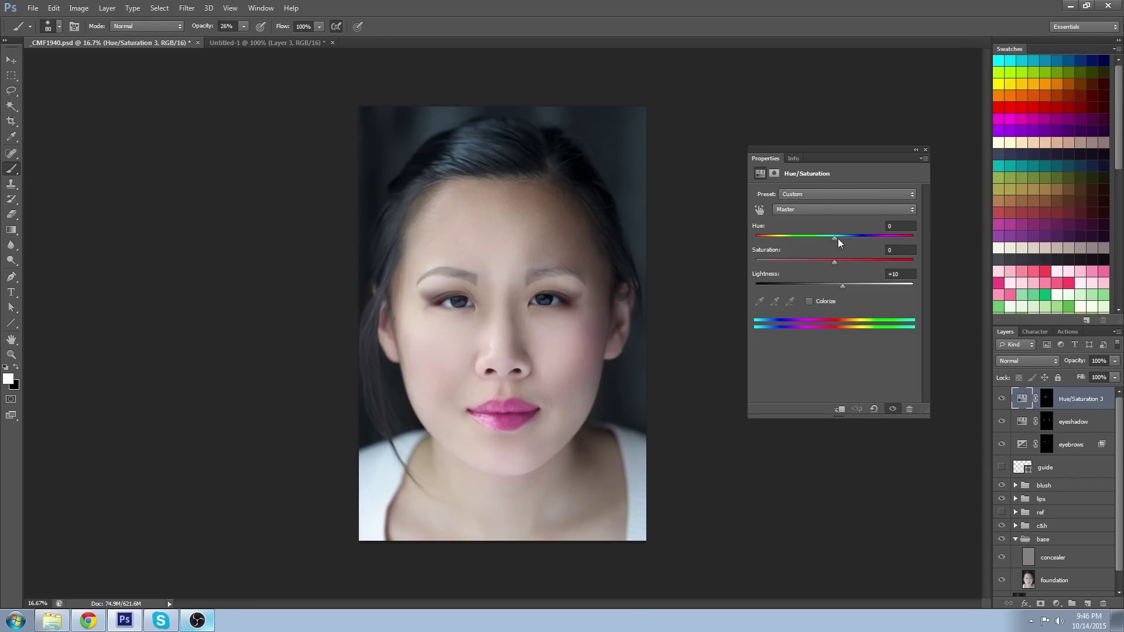
mouse_move(838, 239)
left_mouse_down()
mouse_move(862, 226)
mouse_move(803, 223)
mouse_move(825, 222)
left_mouse_up()
left_click_drag(834, 262, 856, 261)
double_click(902, 250)
type("0")
left_click_drag(824, 238, 819, 238)
left_click(926, 151)
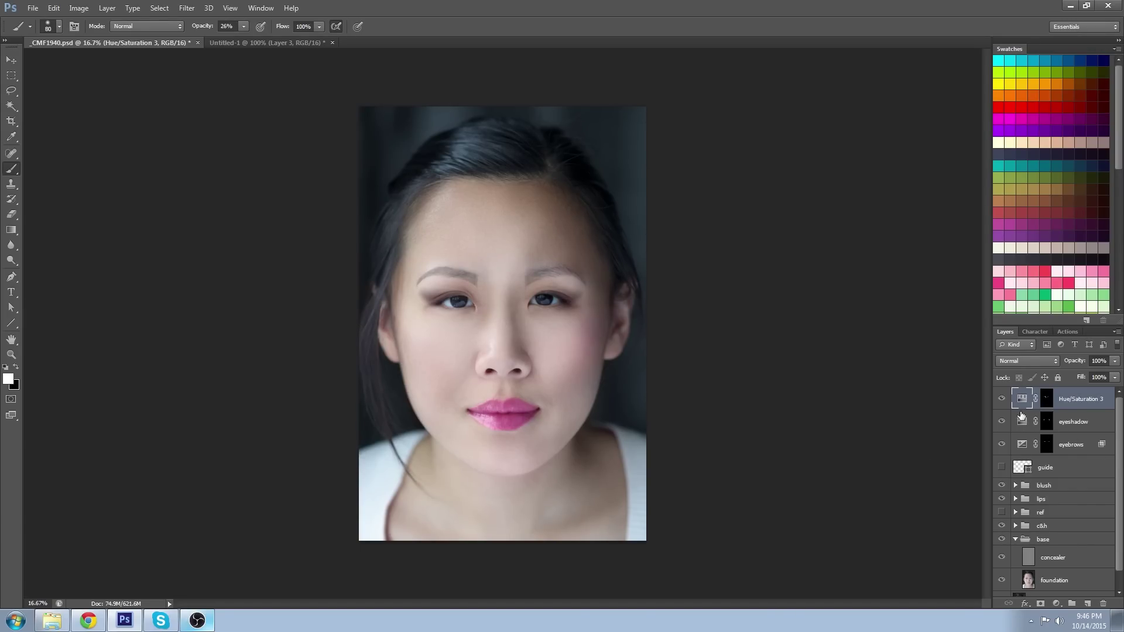
Rename the Hue/Saturation 3 layer as eyeshadow light and the layer beneath it as eyeshadow dark.
double_click(1066, 403)
type("eyeshadow light")
key("Return")
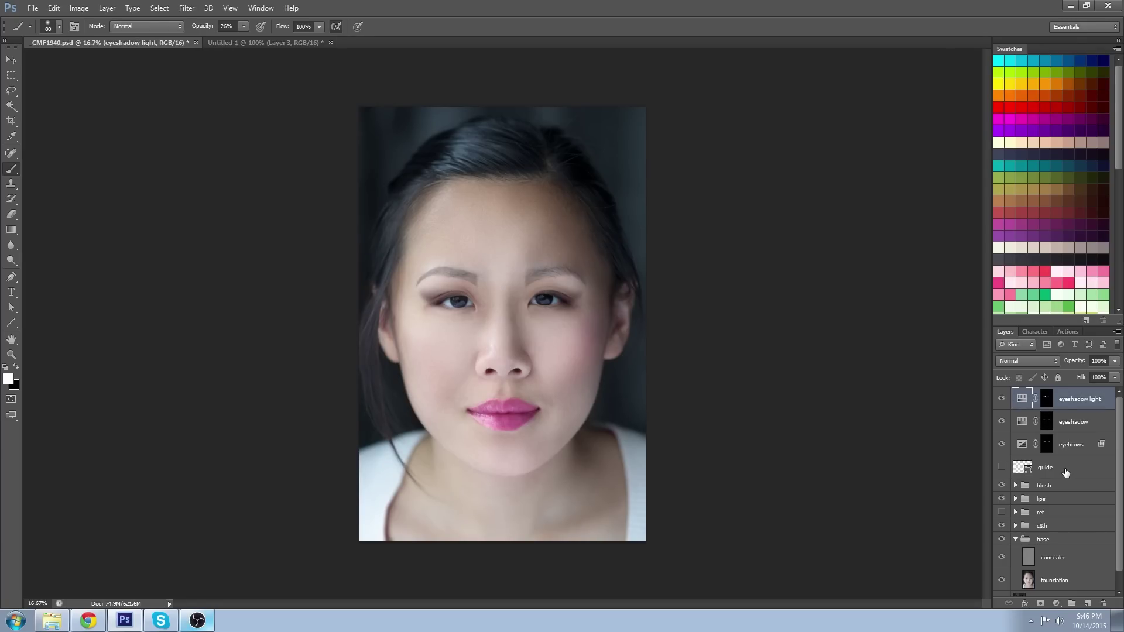
double_click(1075, 422)
type("eyeshadow dark")
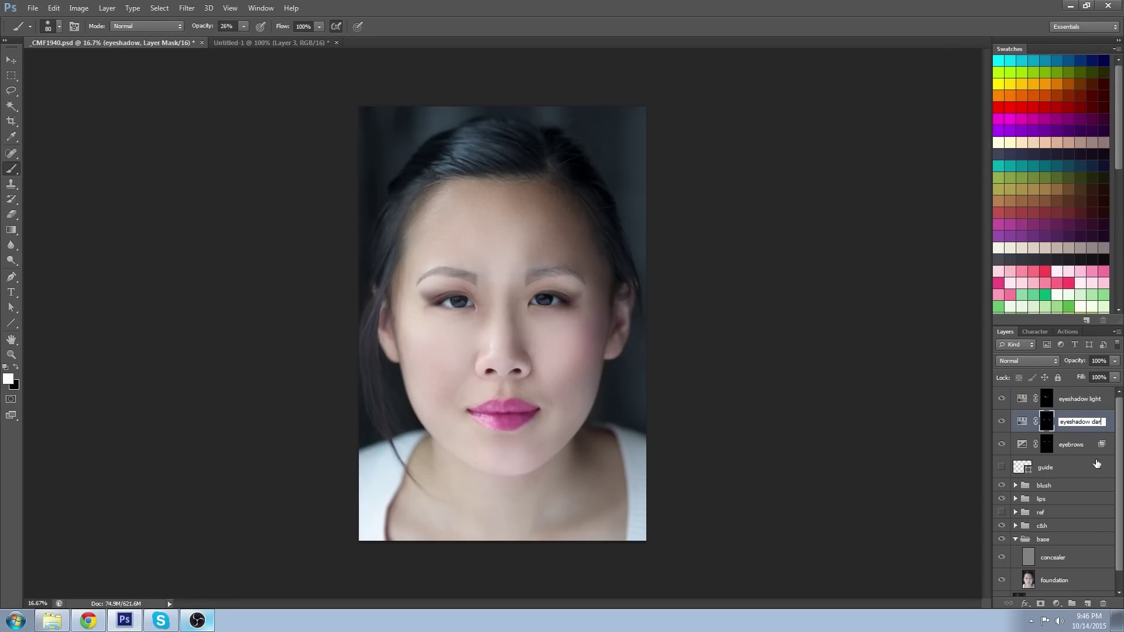
key("Return")
Add a Hue/Saturation adjustment above eyeshadow light with Lightness -24, and invert its mask.
left_click(1099, 404)
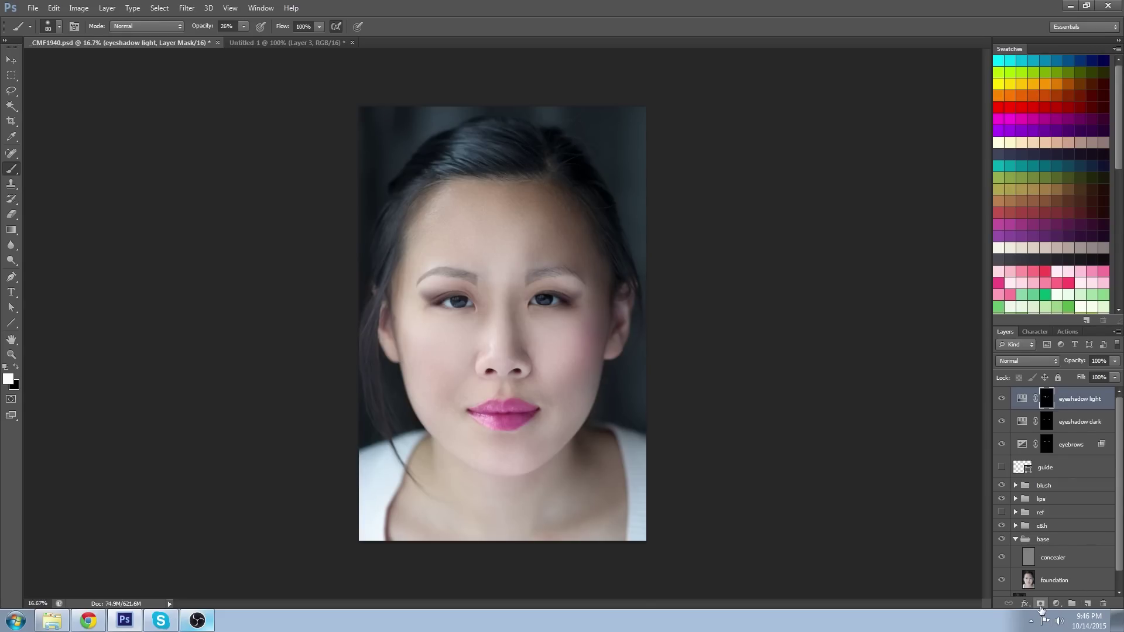
left_click(1057, 604)
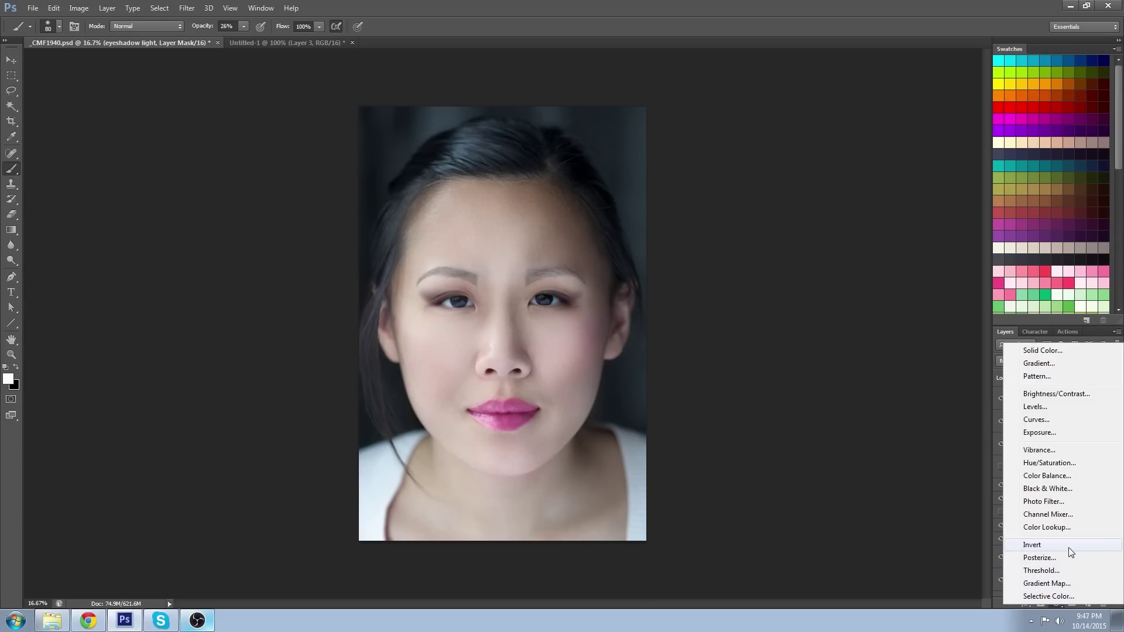
left_click(1067, 463)
left_click_drag(833, 285, 815, 289)
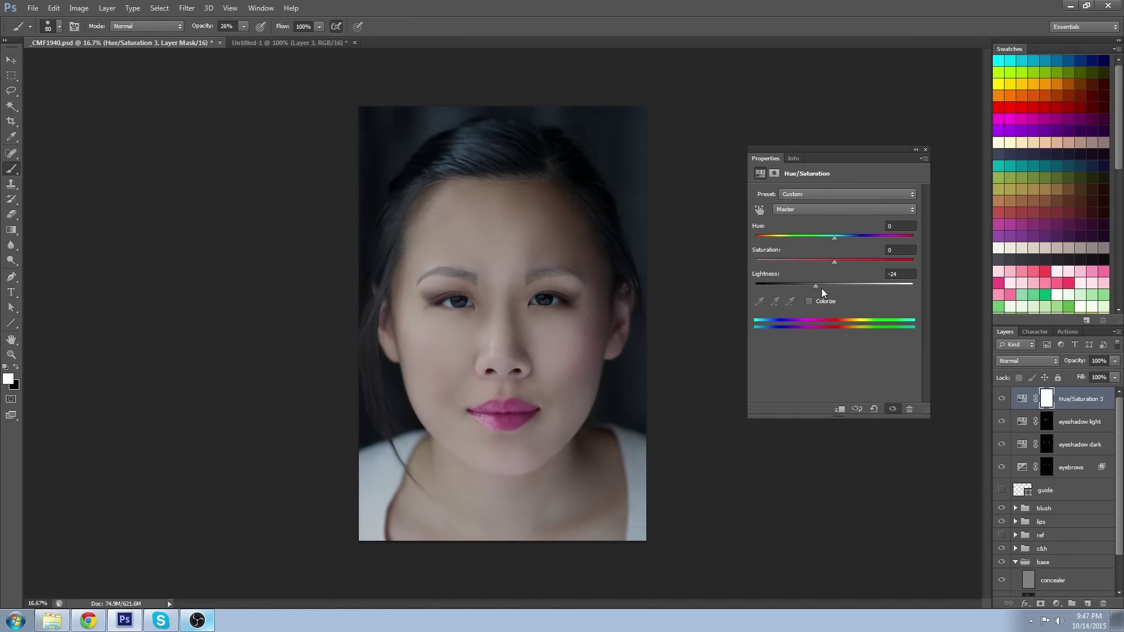
left_click(926, 150)
key("ctrl+i")
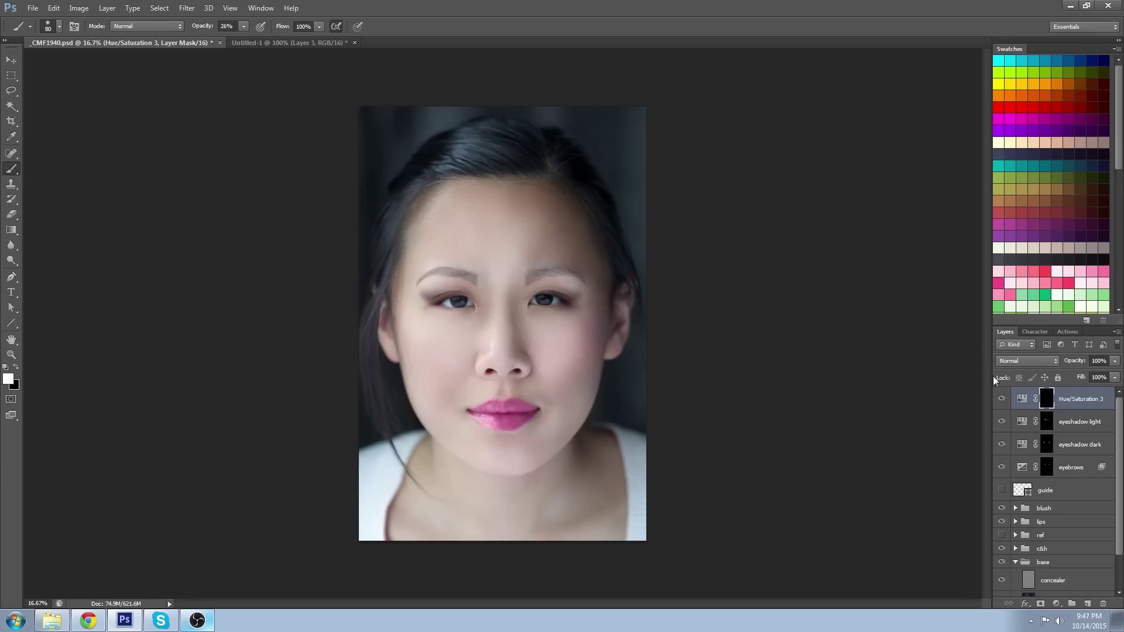
Paint the first eyeliner stroke into the mask at the left-hand eye's outer corner with a small white brush.
left_click(11, 355)
left_click_drag(450, 281, 515, 342)
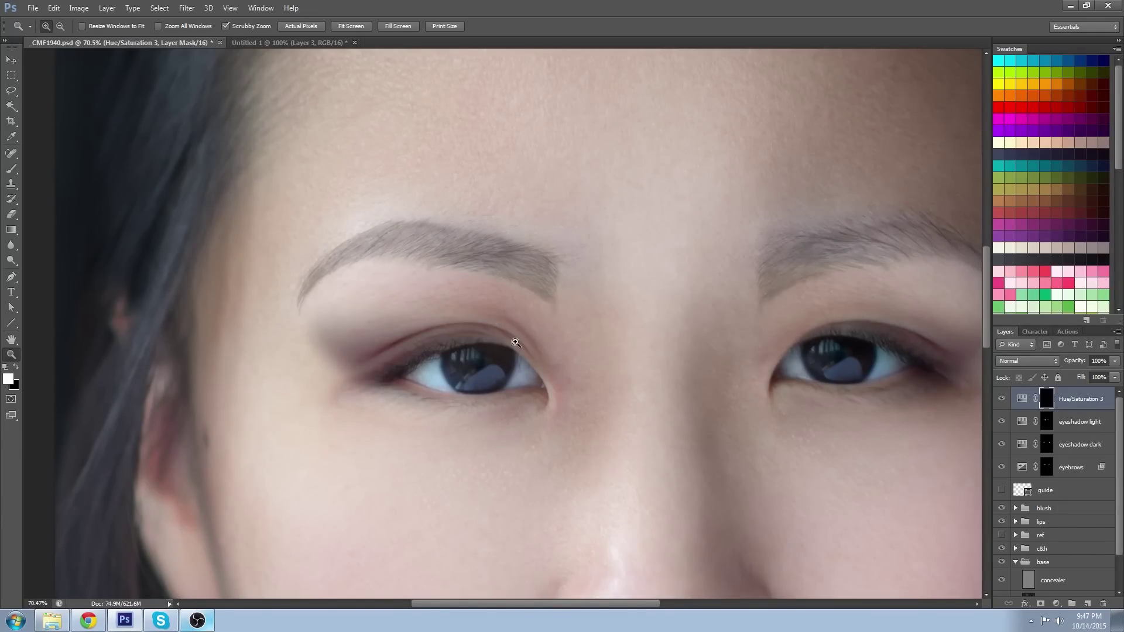
left_click(10, 169)
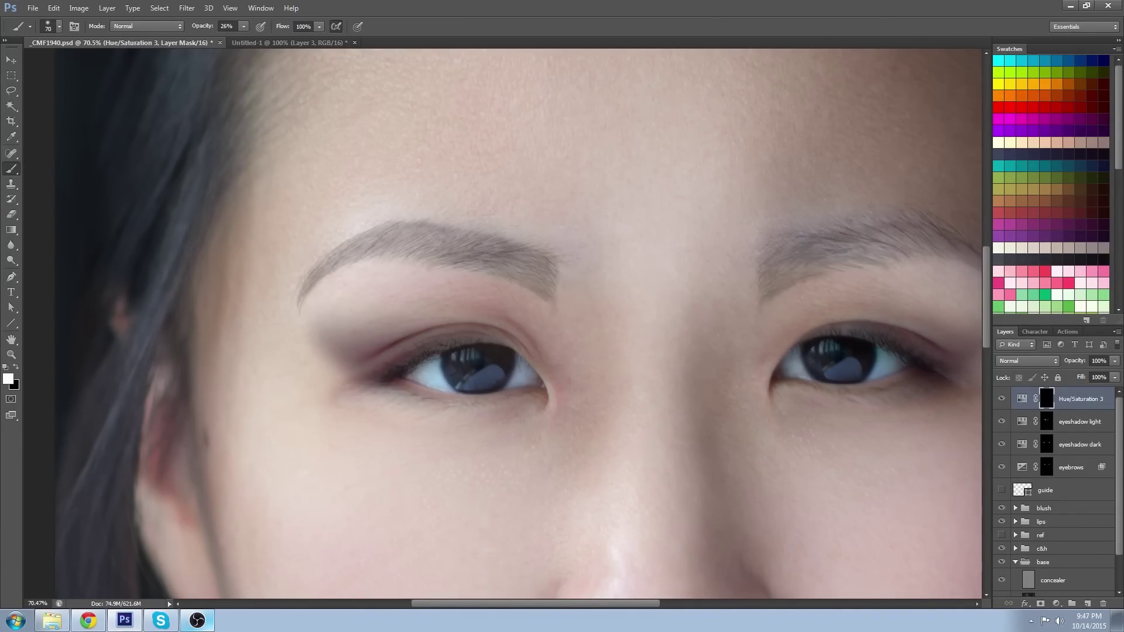
key("bracketleft")
key("bracketleft")
key("bracketleft")
key("bracketleft")
key("bracketleft")
key("bracketleft")
key("bracketleft")
key("bracketleft")
key("bracketleft")
left_click_drag(352, 368, 387, 383)
Extend the eyeliner along the left-hand eye's upper lash line, varying the brush size and ending at 20 px.
key("bracketright")
key("bracketright")
key("bracketright")
key("bracketright")
key("bracketright")
key("bracketright")
key("bracketleft")
key("bracketleft")
key("bracketleft")
key("bracketright")
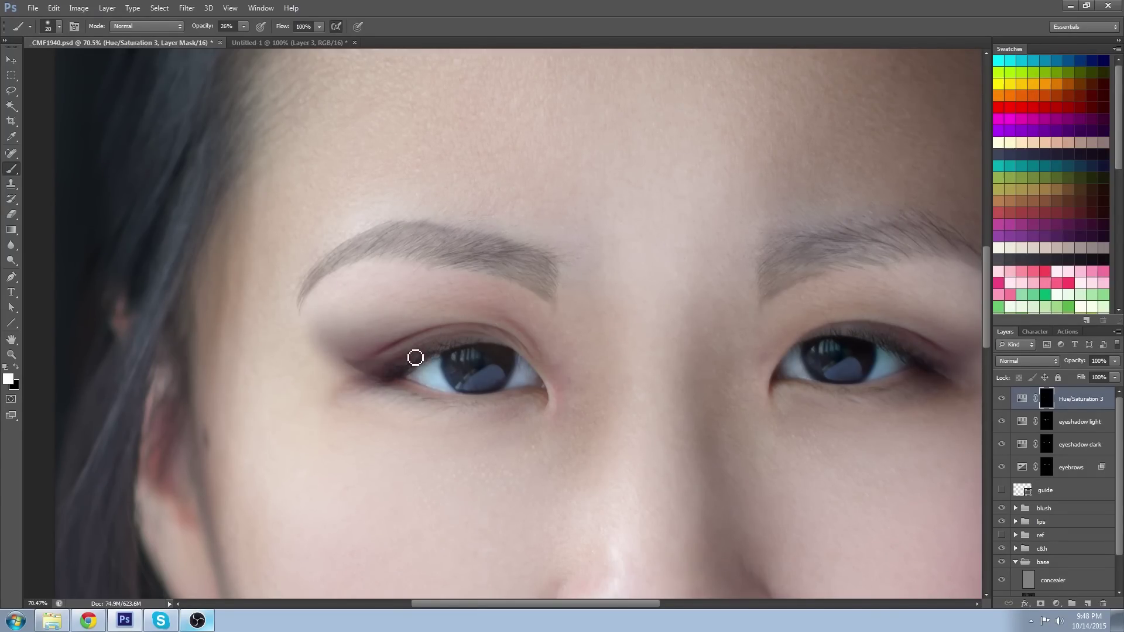
Lower the Lightness of the eyeliner's Hue/Saturation adjustment further to darken the painted line.
double_click(1022, 400)
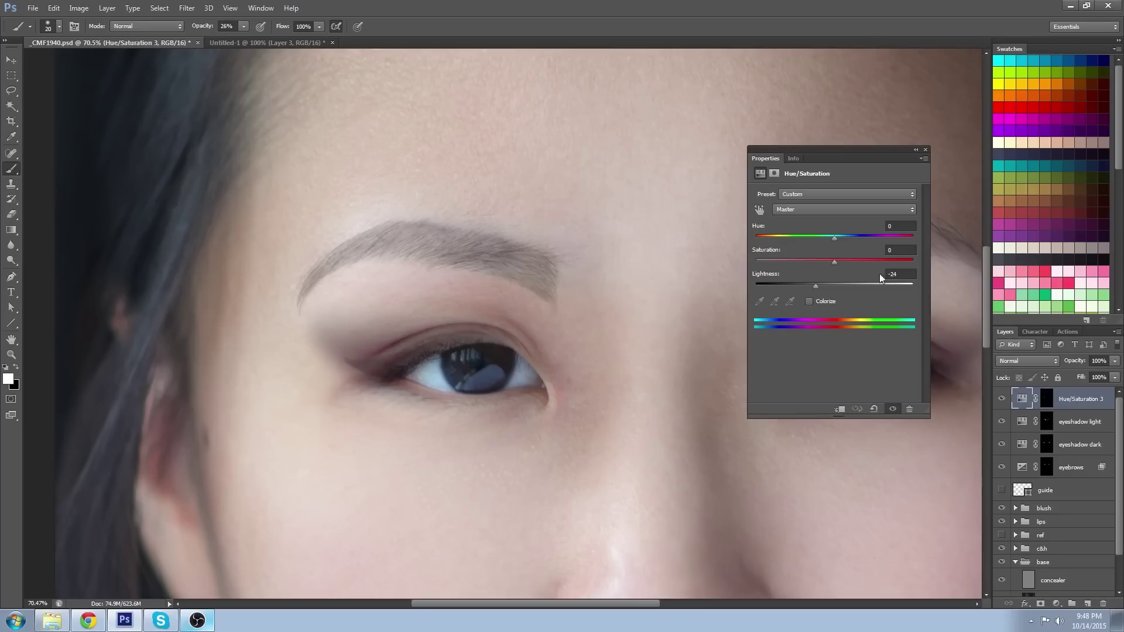
left_click(800, 285)
left_click(925, 152)
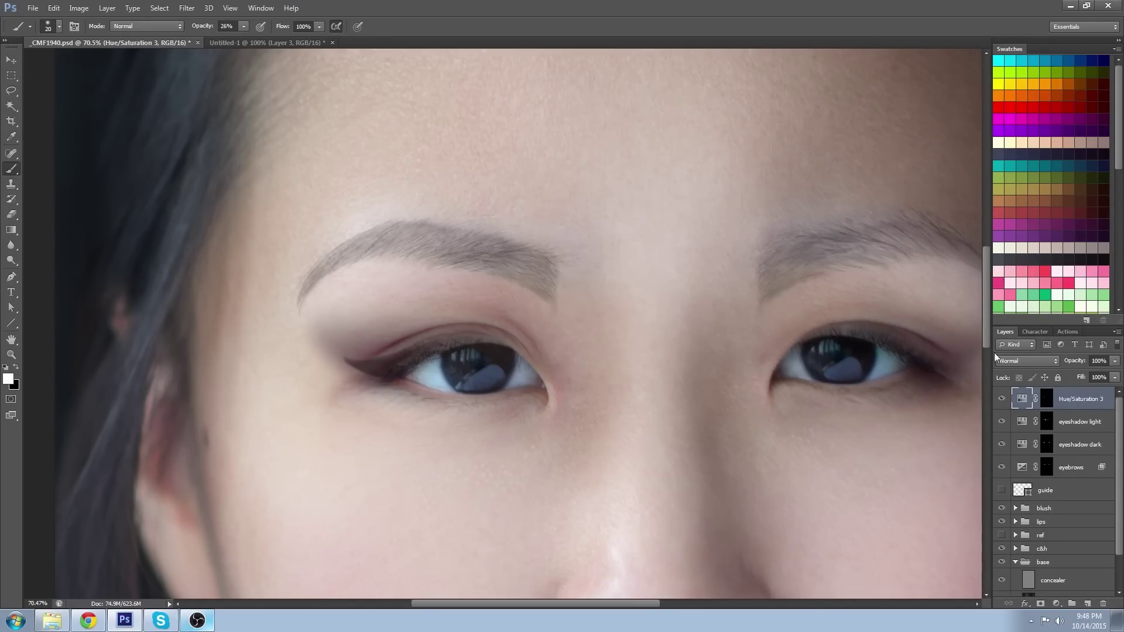
Deepen the eyeliner in the mask from the outer wing along the left-hand eye's upper lid with a 10–15 px brush.
left_click(1046, 399)
key("bracketleft")
key("bracketleft")
key("bracketleft")
mouse_move(353, 367)
left_mouse_down()
mouse_move(406, 343)
mouse_move(410, 355)
left_mouse_up()
key("bracketright")
key("bracketright")
key("bracketright")
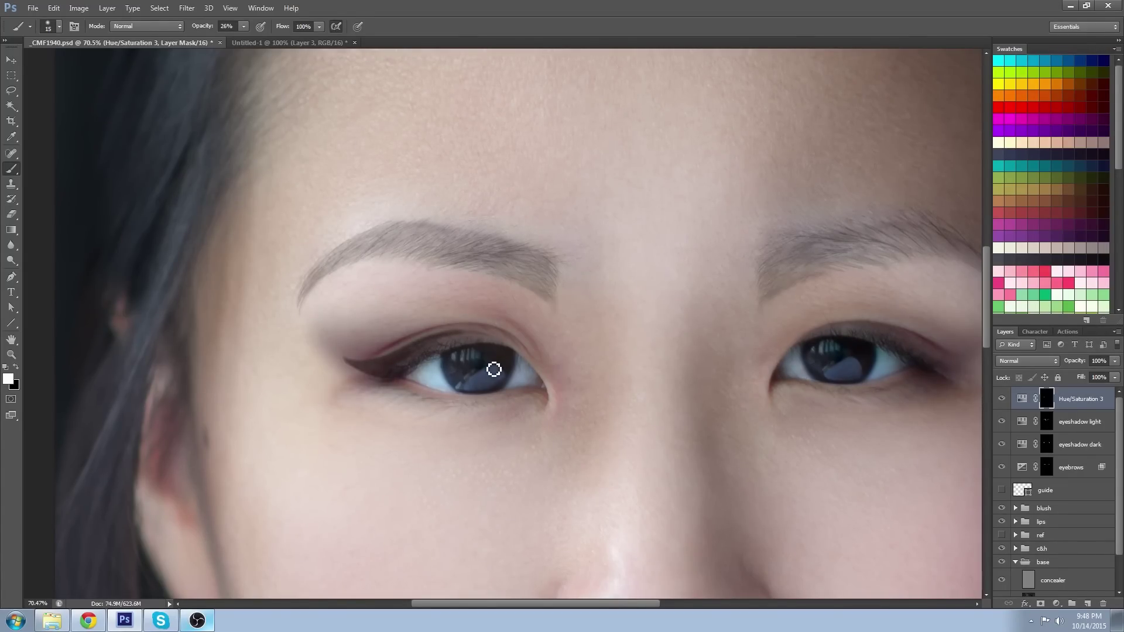
key("bracketleft")
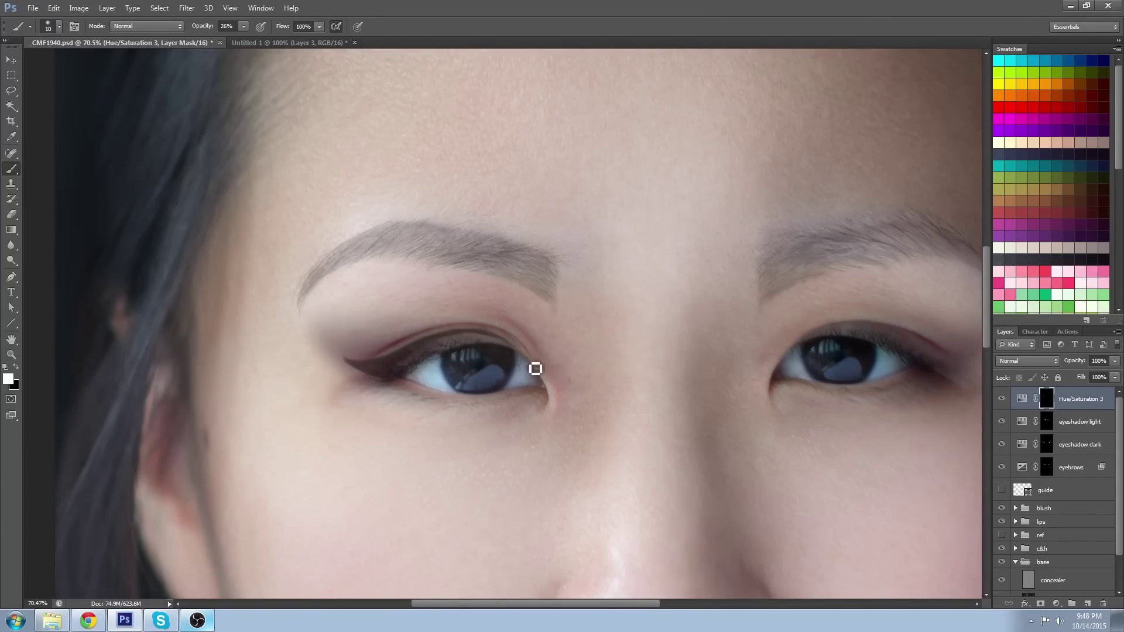
key("bracketright")
Raise the brush opacity to 100% and paint a solid, sharply winged eyeliner along the left-hand eye's upper lash line.
mouse_move(245, 27)
left_mouse_down()
mouse_move(491, 344)
mouse_move(439, 346)
mouse_move(464, 349)
left_mouse_up()
key("bracketright")
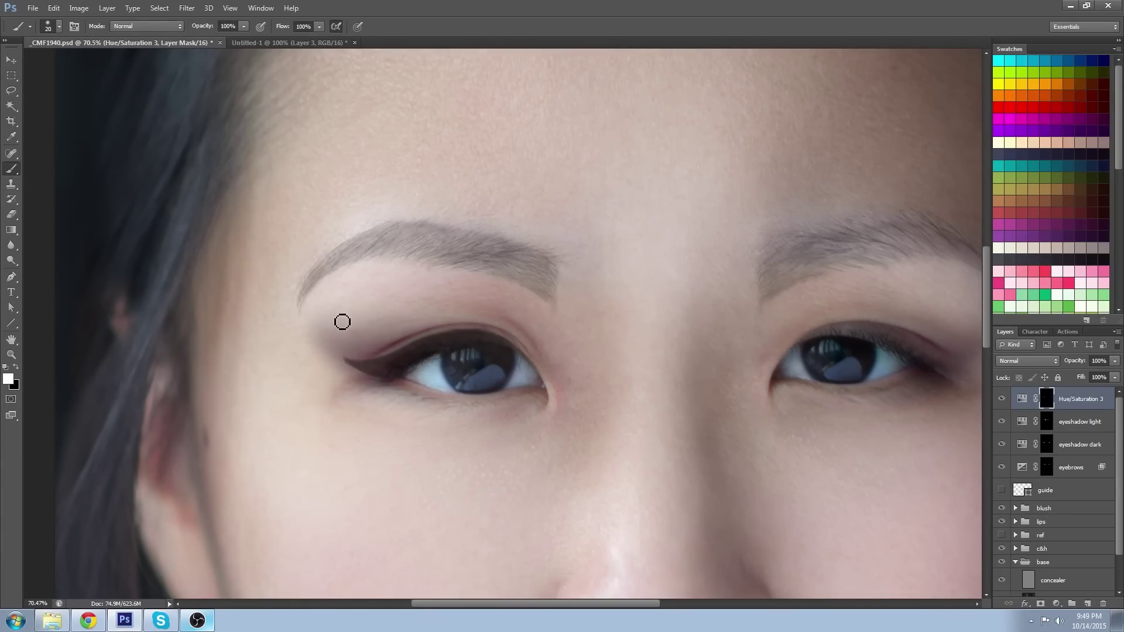
key("bracketleft")
key("bracketleft")
key("bracketright")
key("bracketright")
key("bracketleft")
key("bracketleft")
key("bracketleft")
key("bracketright")
key("bracketright")
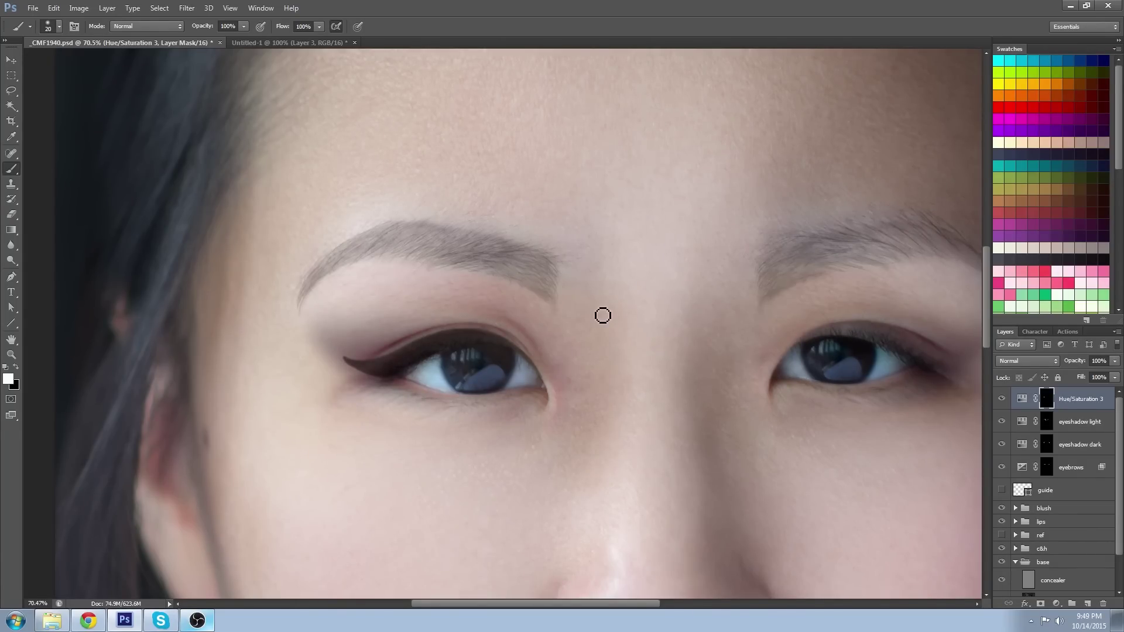
Shift the Hue of the eyeliner's Hue/Saturation adjustment and fine-tune its Lightness and Saturation.
key("bracketleft")
key("bracketleft")
left_click(11, 355)
left_click_drag(547, 328, 522, 373)
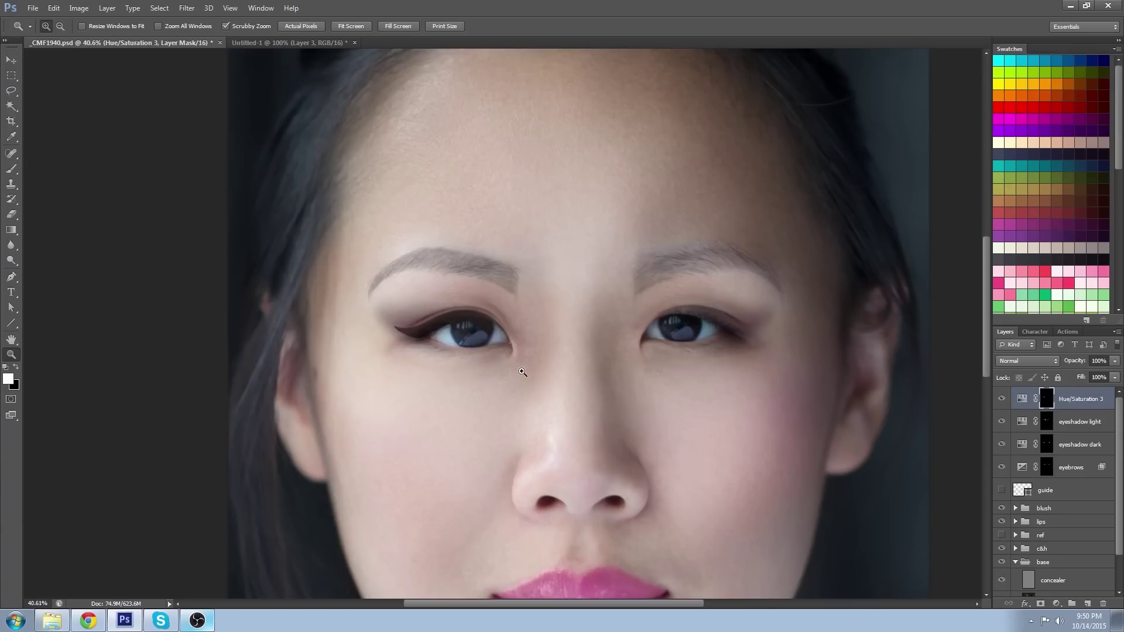
double_click(1022, 402)
left_click_drag(835, 238, 808, 238)
left_click_drag(426, 321, 648, 329)
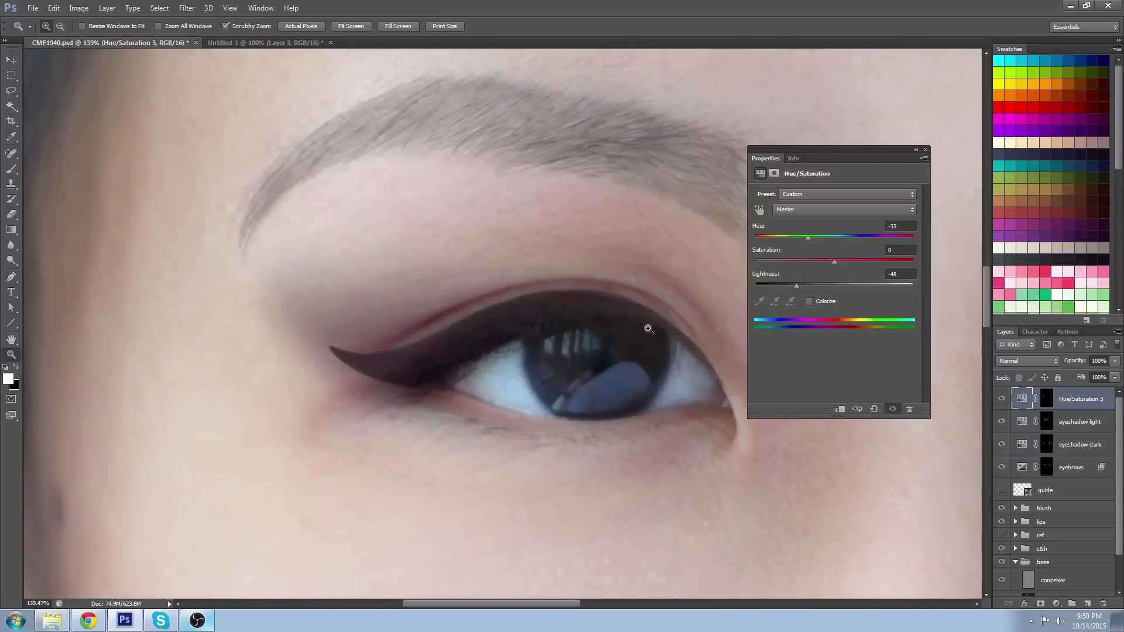
left_click_drag(824, 237, 786, 231)
left_click(797, 286)
mouse_move(798, 285)
left_mouse_down()
mouse_move(812, 286)
mouse_move(796, 279)
left_mouse_up()
left_click(813, 267)
left_click(926, 150)
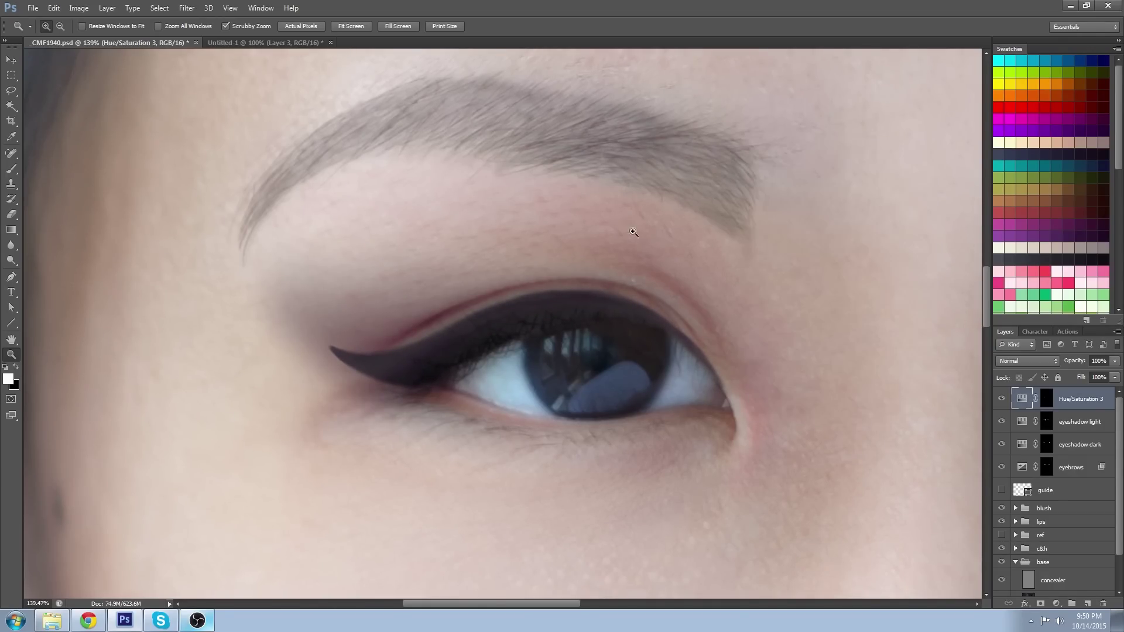
Marquee-select the left-hand eye's eyeliner in the Hue/Saturation 3 mask and copy it across toward the right-hand eye.
right_click(569, 247)
left_click(586, 253)
left_click_drag(514, 275, 547, 318)
left_click(11, 76)
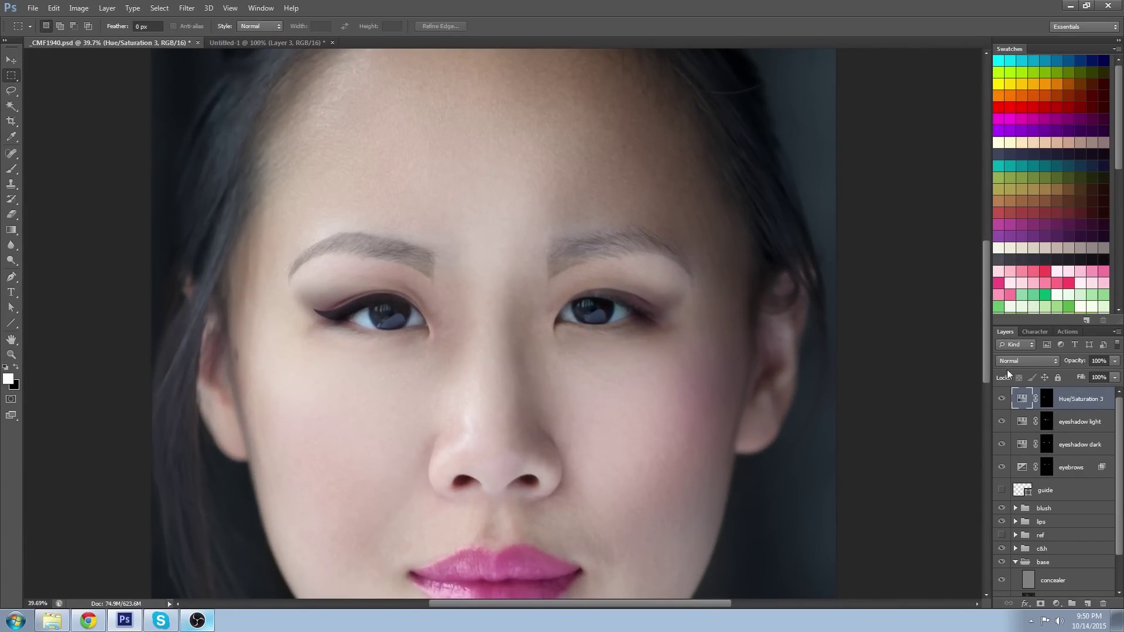
left_click(1043, 403)
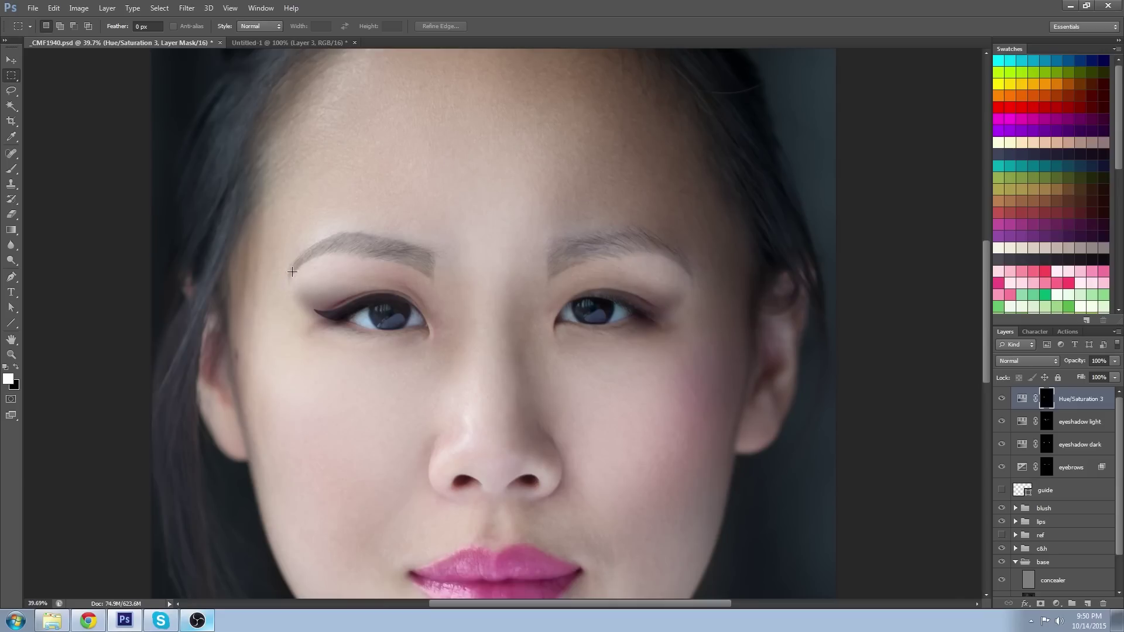
left_click_drag(297, 273, 443, 355)
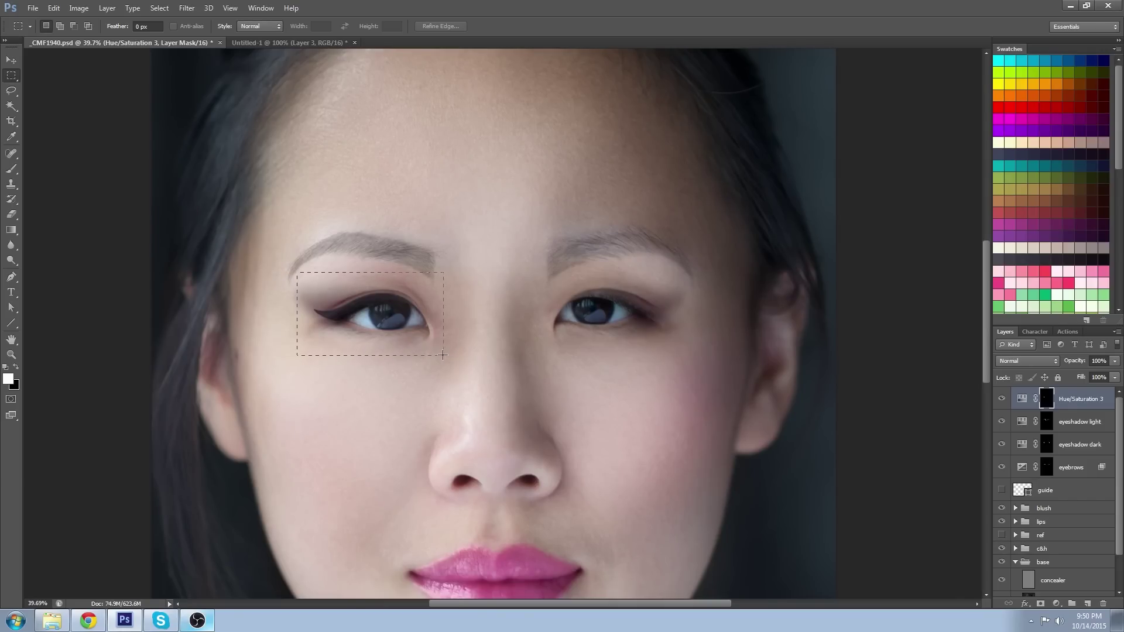
left_click(13, 62)
left_click(1048, 400, "alt")
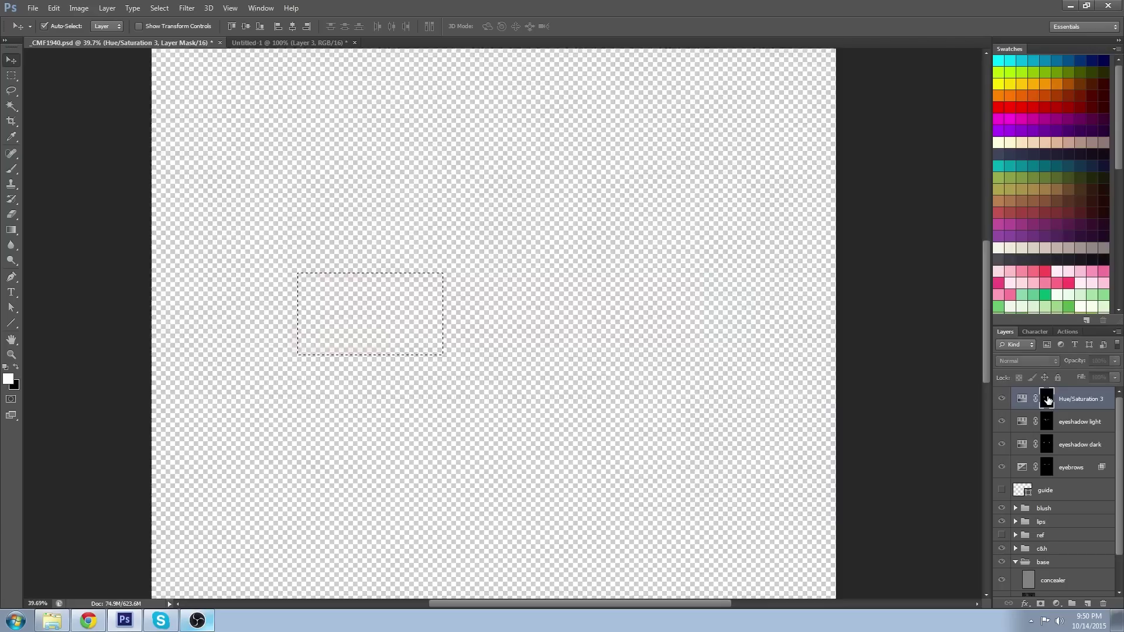
left_click_drag(364, 314, 565, 317, "alt")
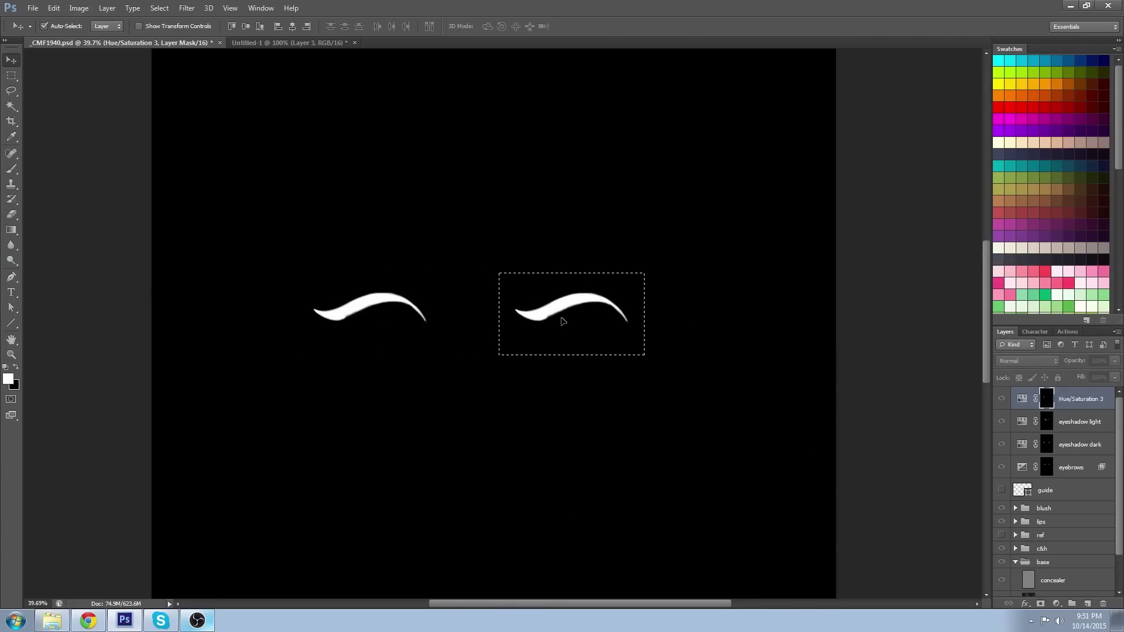
Flip the copied eyeliner horizontally within the mask and return to the full image view.
left_click(50, 12)
mouse_move(149, 234)
left_click(278, 363)
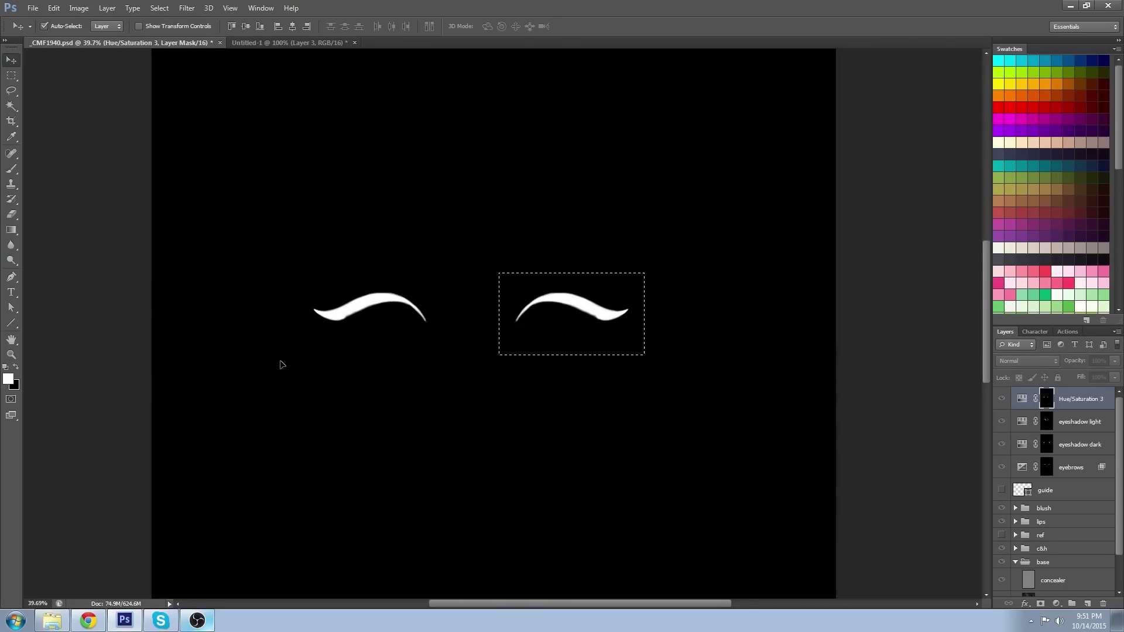
left_click(1022, 400)
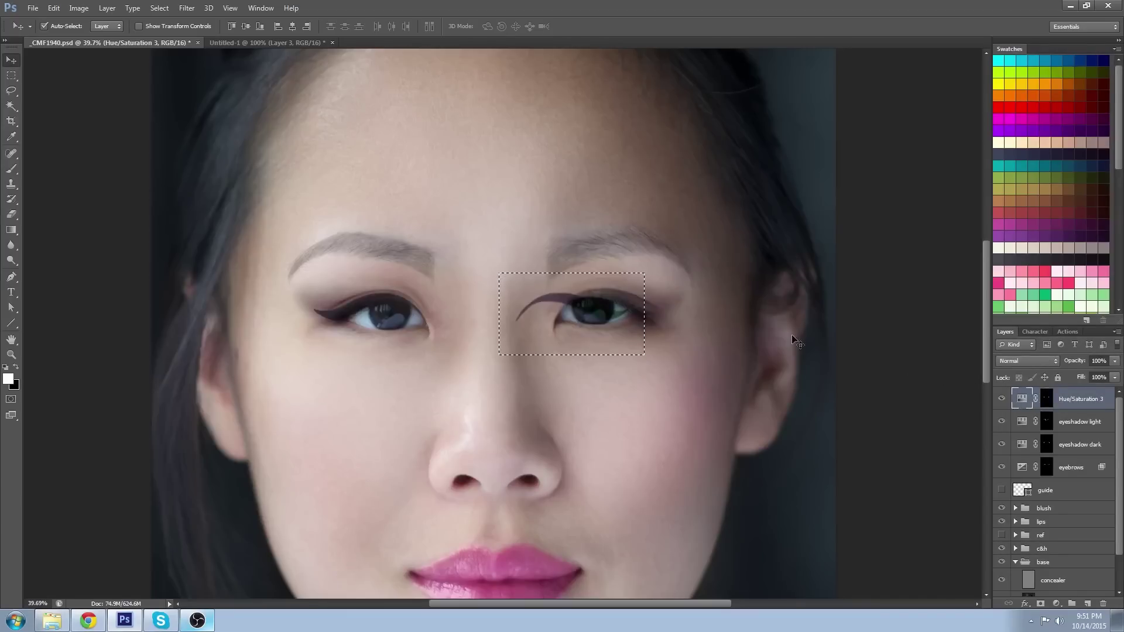
Nudge the mirrored eyeliner in the mask onto the right-hand eye's upper lash line, and deselect it.
left_click(1048, 402)
key("shift+Right")
key("shift+Right")
key("shift+Right")
key("shift+Right")
key("shift+Right")
key("shift+Right")
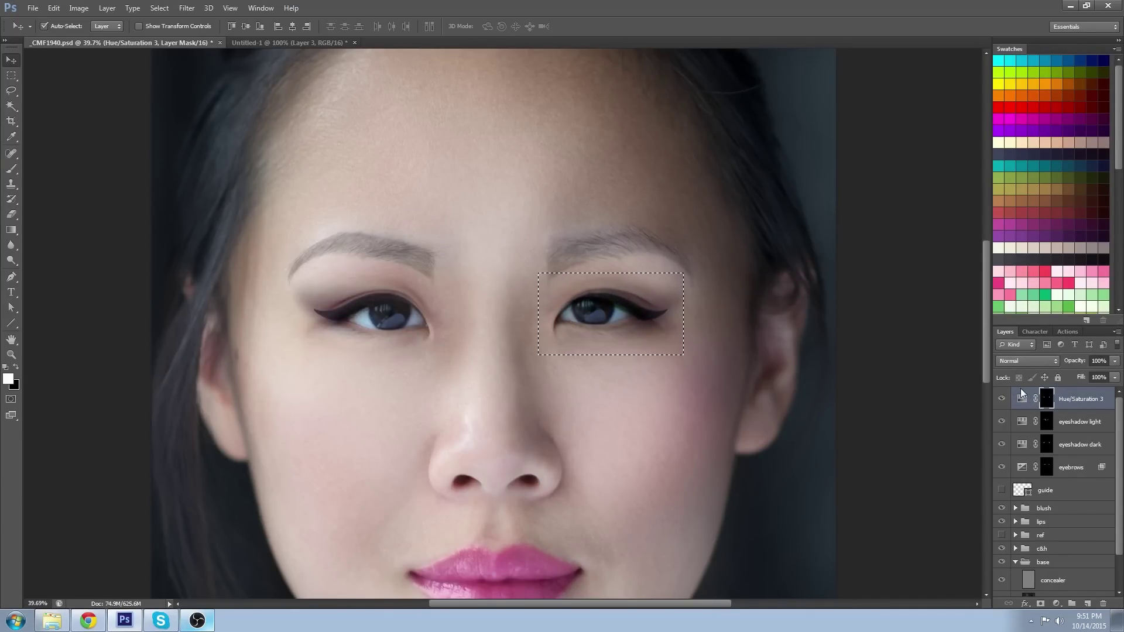
key("shift+Right")
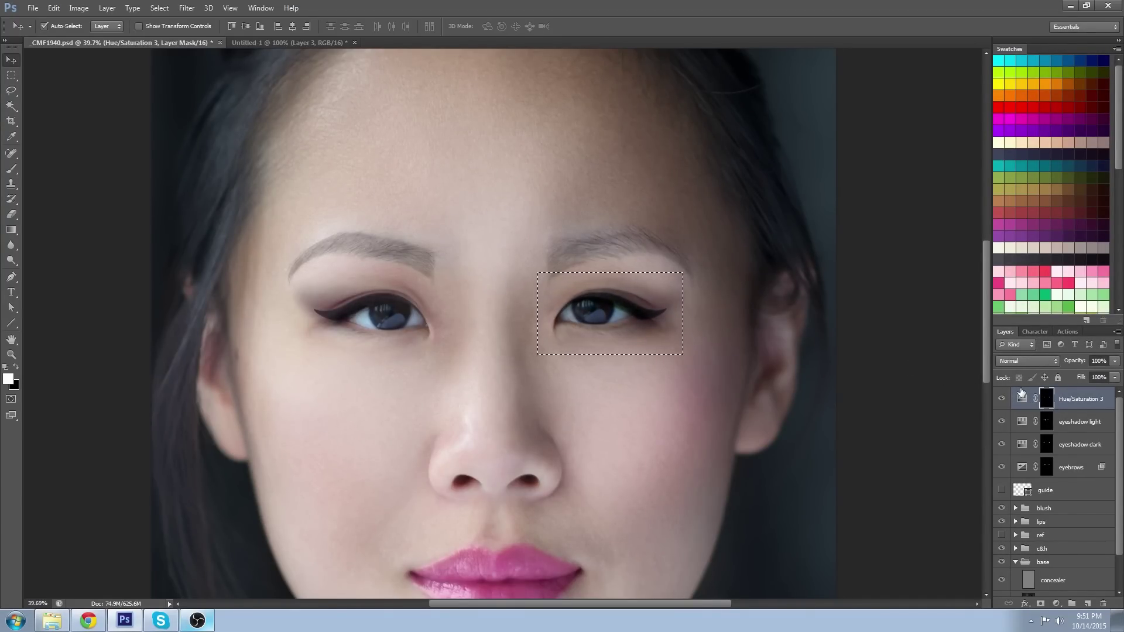
key("ctrl+d")
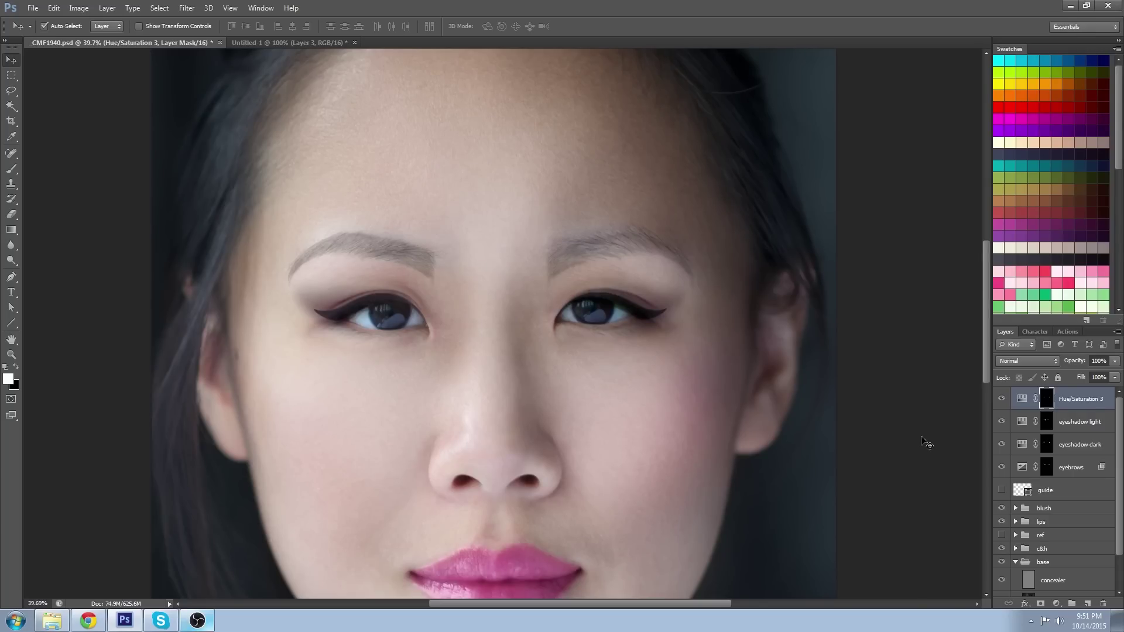
Paint black in the mask with an enlarged brush to clear the eyeliner adjustment spilling over both irises, and switch back to white.
left_click(17, 367)
left_click(11, 169)
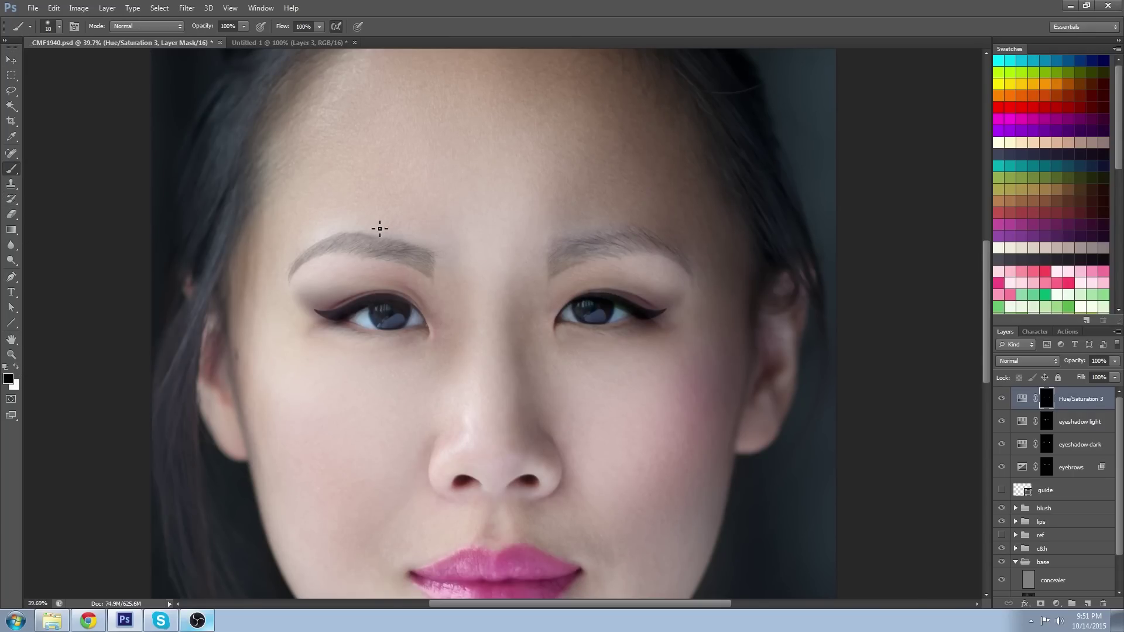
key("bracketright")
key("bracketright")
key("bracketright")
key("bracketright")
key("bracketright")
key("bracketright")
mouse_move(414, 323)
left_mouse_down()
mouse_move(375, 319)
mouse_move(394, 315)
left_mouse_up()
mouse_move(608, 317)
left_mouse_down()
mouse_move(627, 319)
mouse_move(576, 316)
left_mouse_up()
key("bracketleft")
key("bracketleft")
key("bracketright")
key("bracketleft")
key("x")
key("bracketleft")
key("bracketleft")
key("bracketleft")
Set the Hue/Saturation 3 layer's blend mode to Darken and its opacity to 85%.
left_click(11, 354)
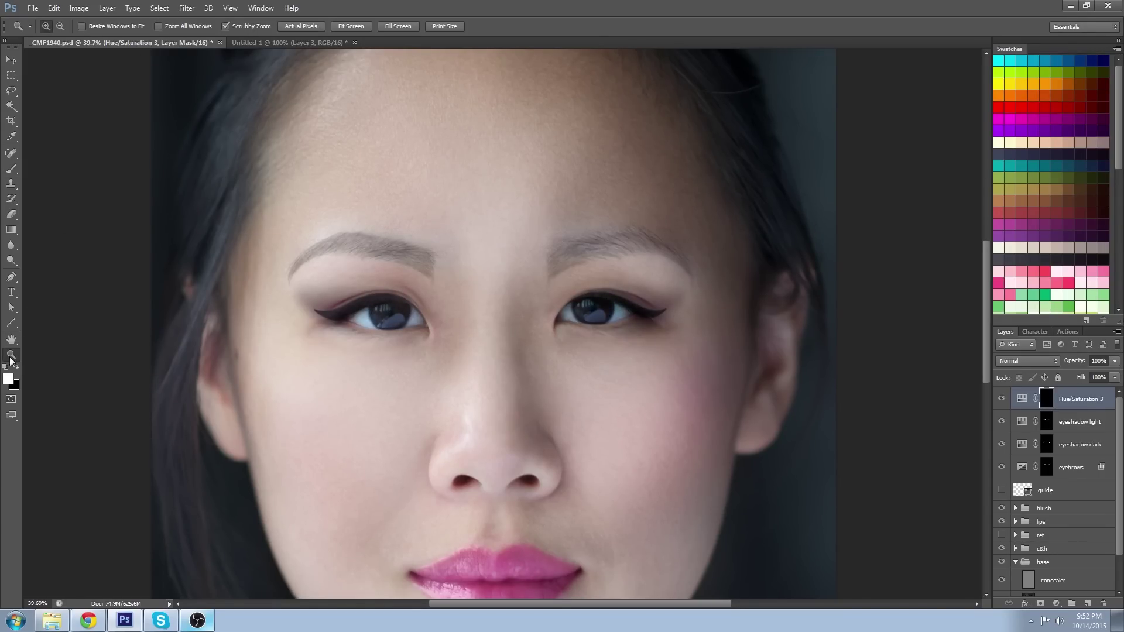
left_click(728, 347, "alt")
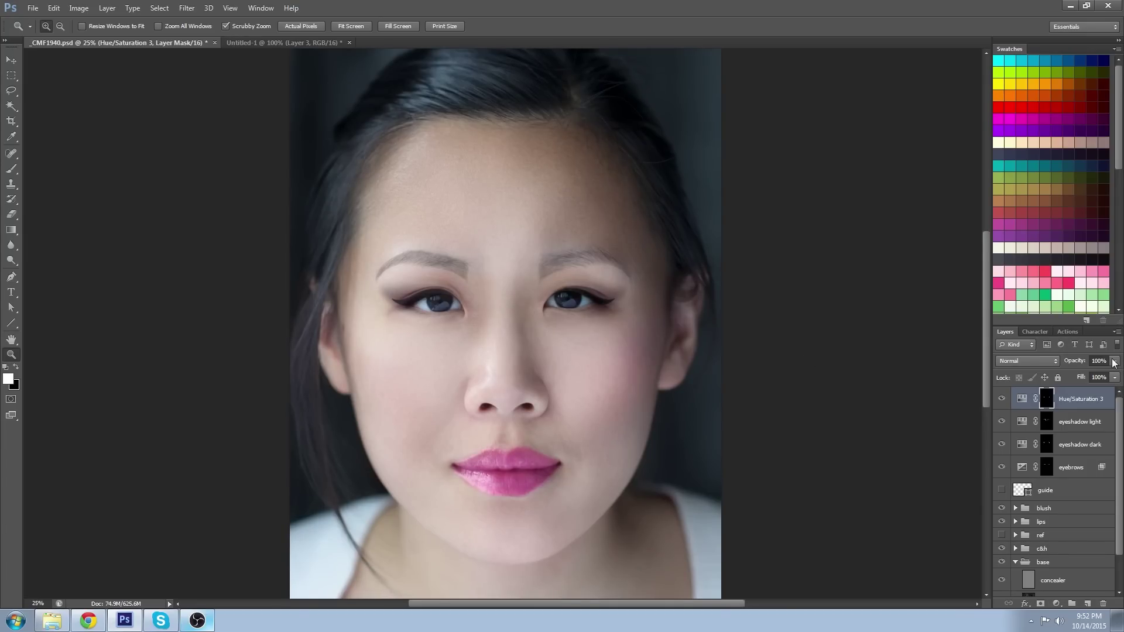
left_click(1094, 397)
left_click(1043, 361)
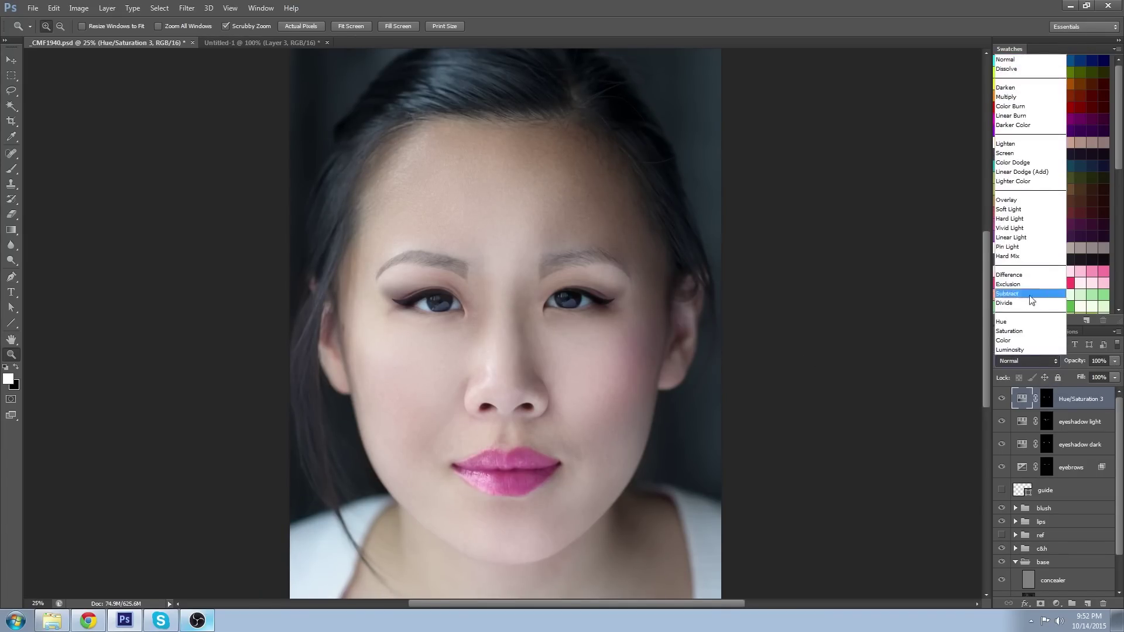
left_click(1007, 88)
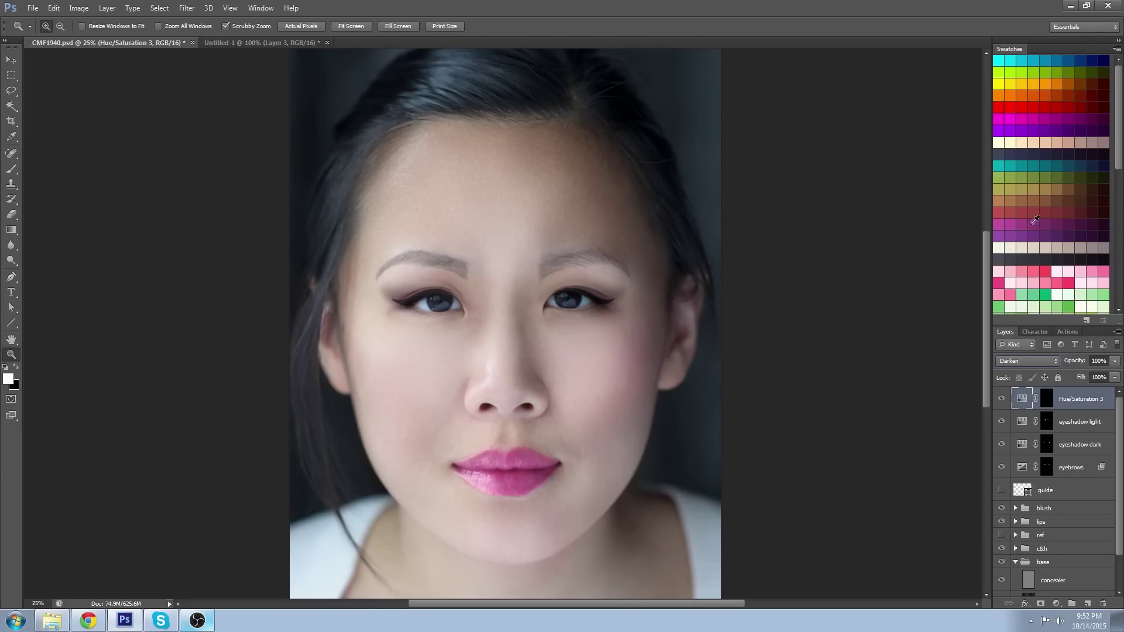
left_click(1114, 361)
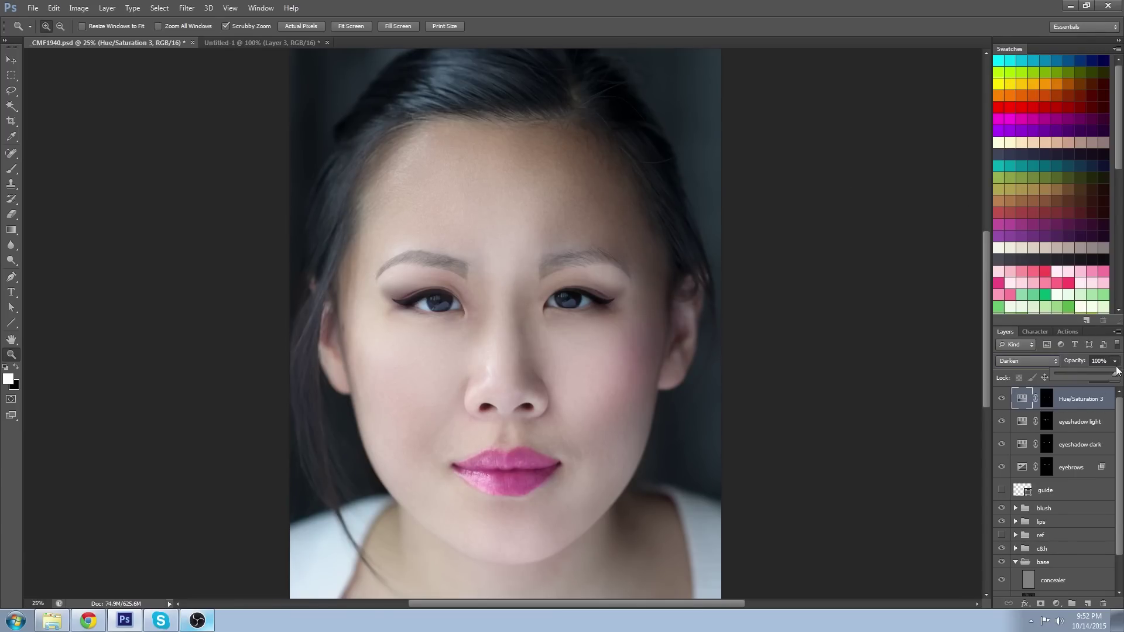
mouse_move(1102, 376)
left_mouse_down()
mouse_move(1085, 377)
mouse_move(1108, 380)
left_mouse_up()
Save the document and rename the Hue/Saturation 3 layer as eyeliner.
key("ctrl+s")
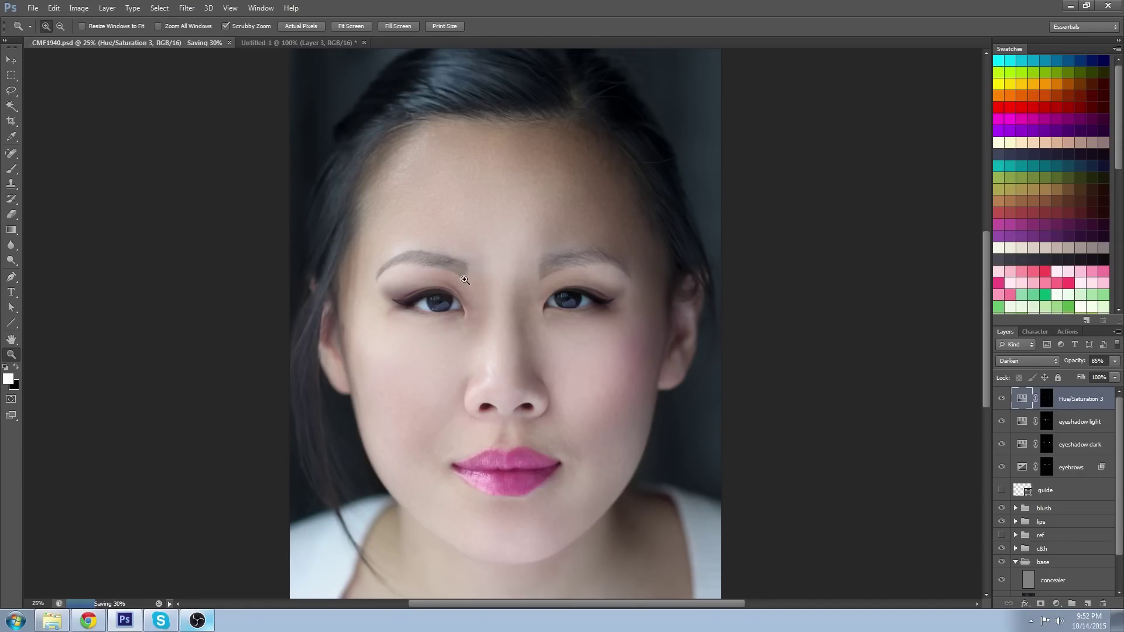
left_click_drag(464, 280, 515, 282)
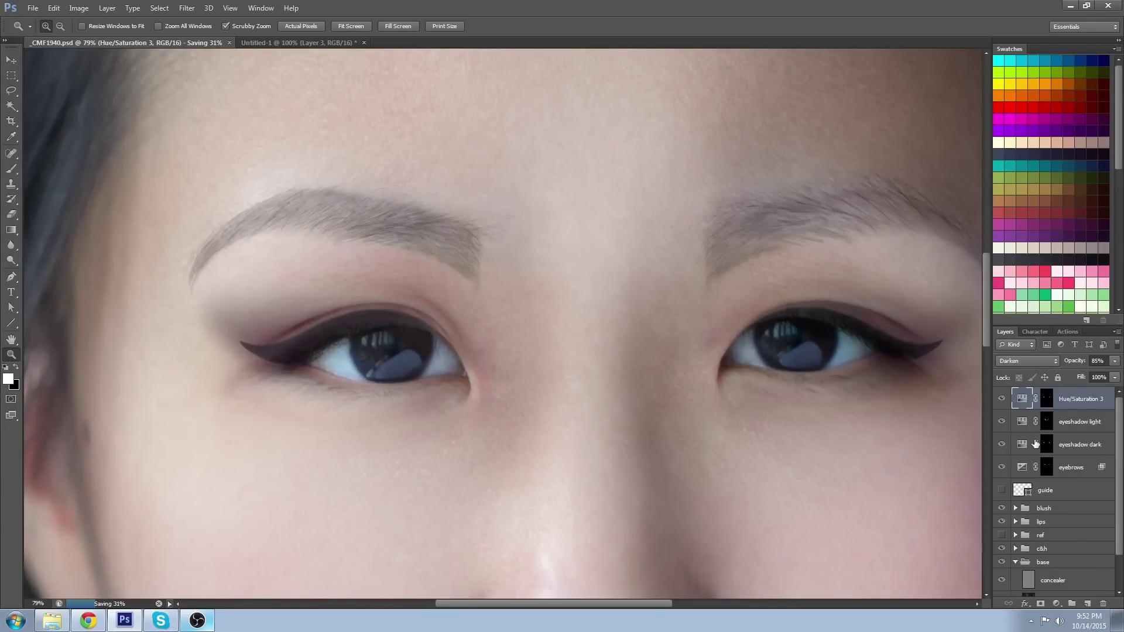
double_click(1083, 400)
type("eyeliner")
key("Return")
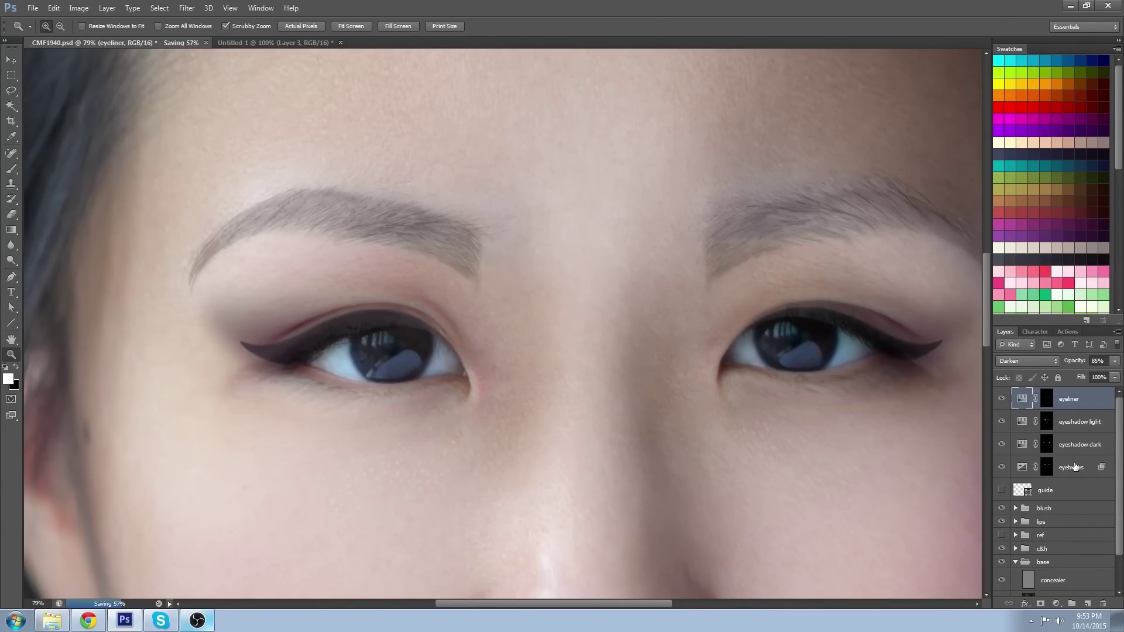
Hide the eyeliner, eyeshadow light, eyeshadow dark and eyebrows layers, and add a new layer named mascara above them.
left_click(1003, 399)
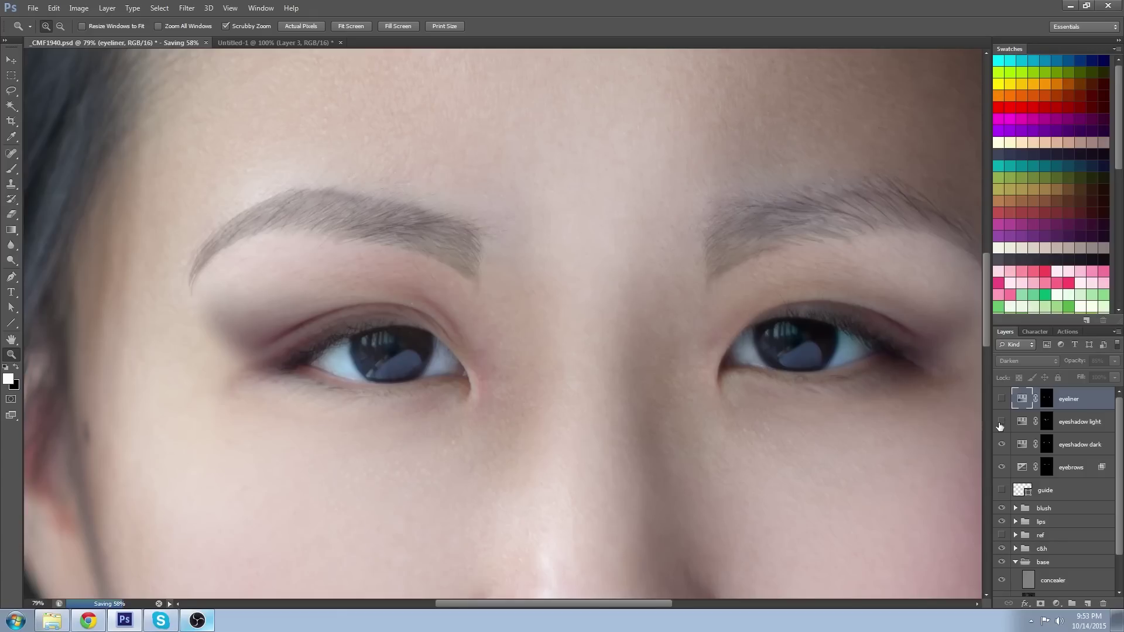
left_click(1002, 468)
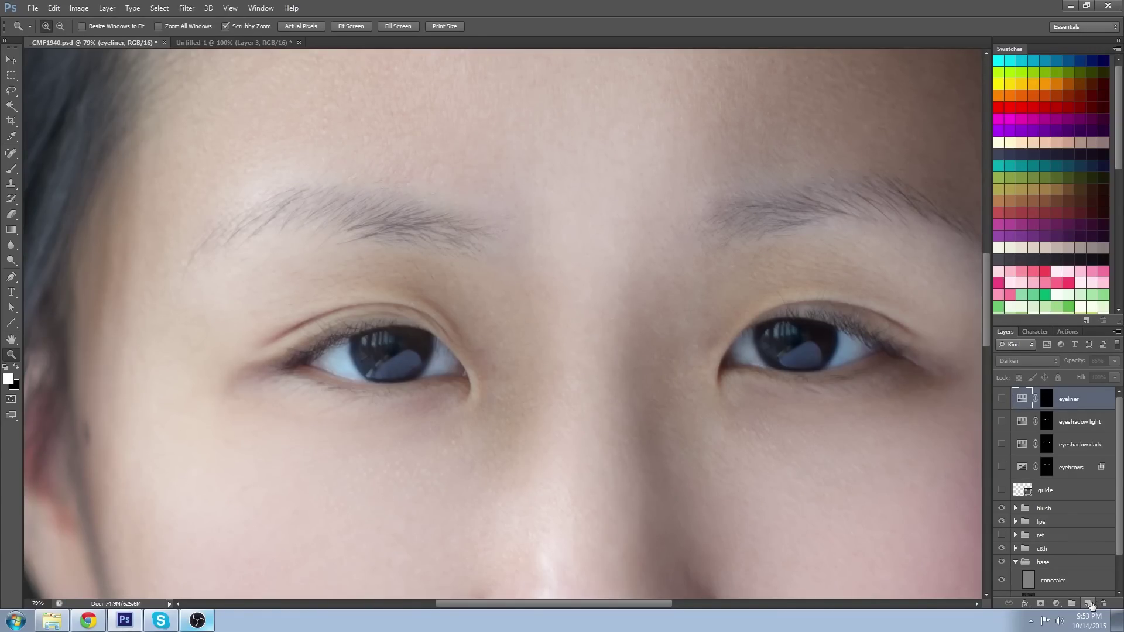
left_click(1090, 603)
double_click(1039, 399)
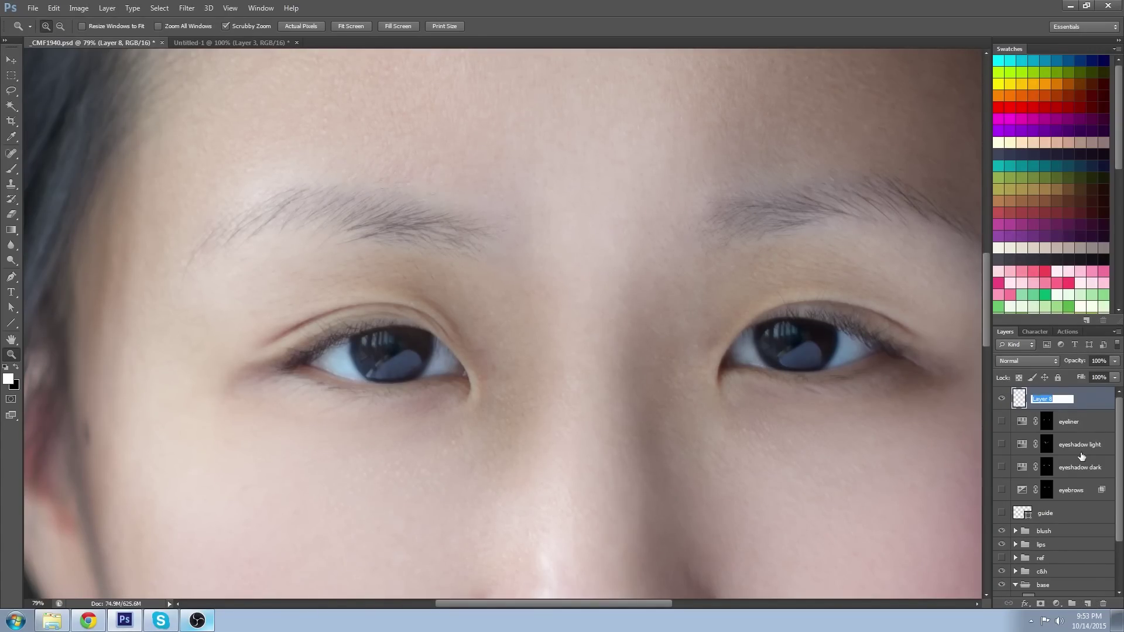
type("mascara")
key("Return")
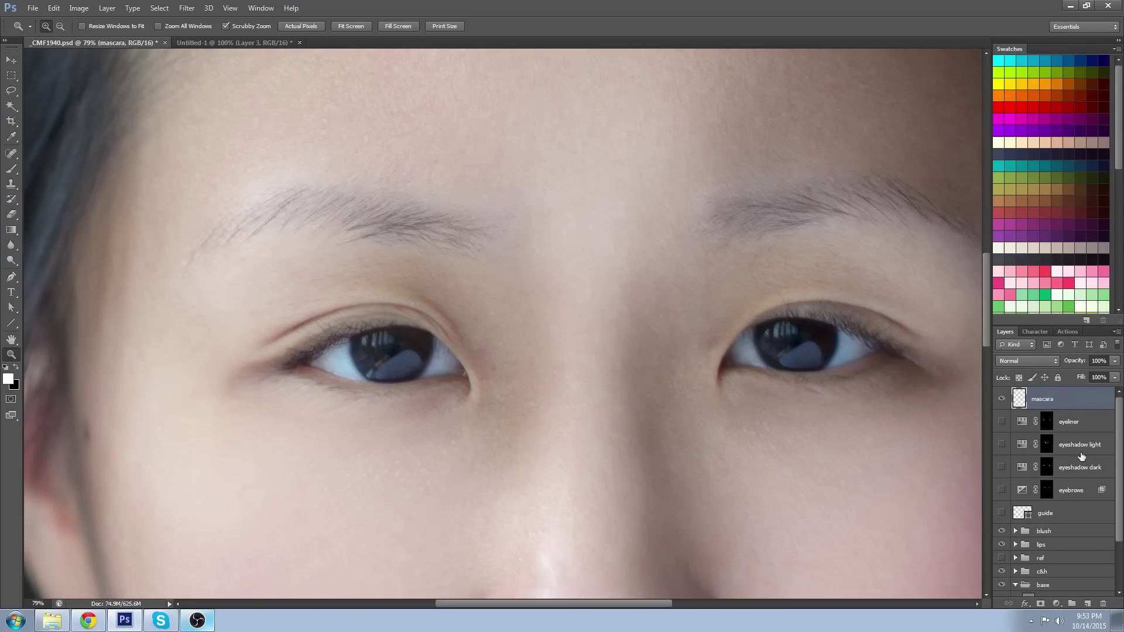
Sample the dark lash colour from the left-hand eye for the Brush and reduce the brush size to 1 px.
left_click_drag(323, 332, 349, 344)
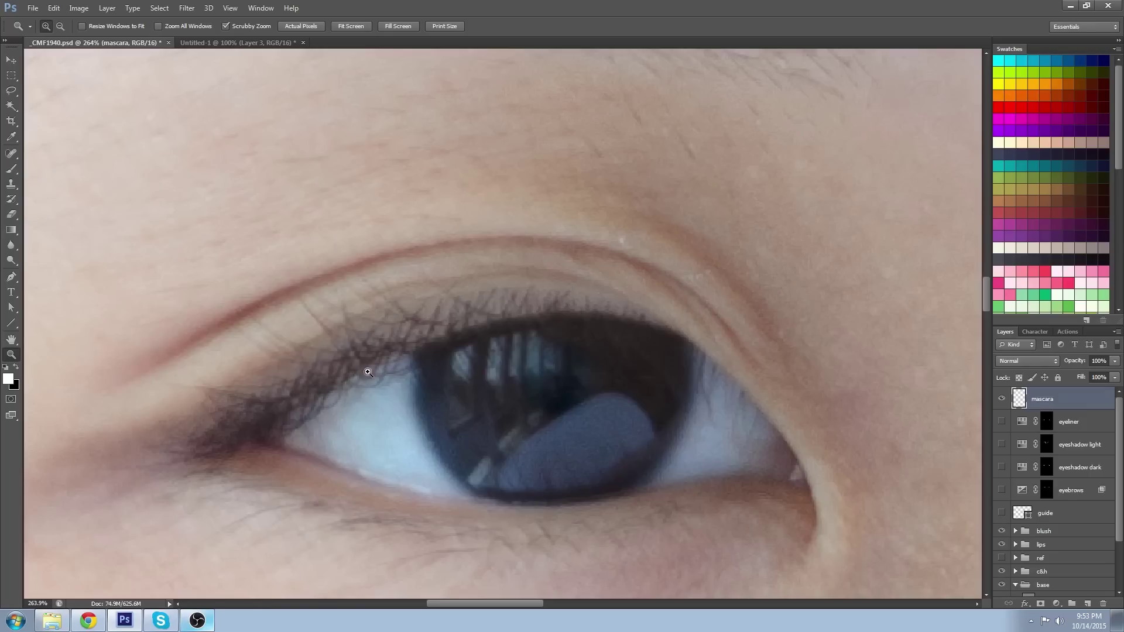
key("b")
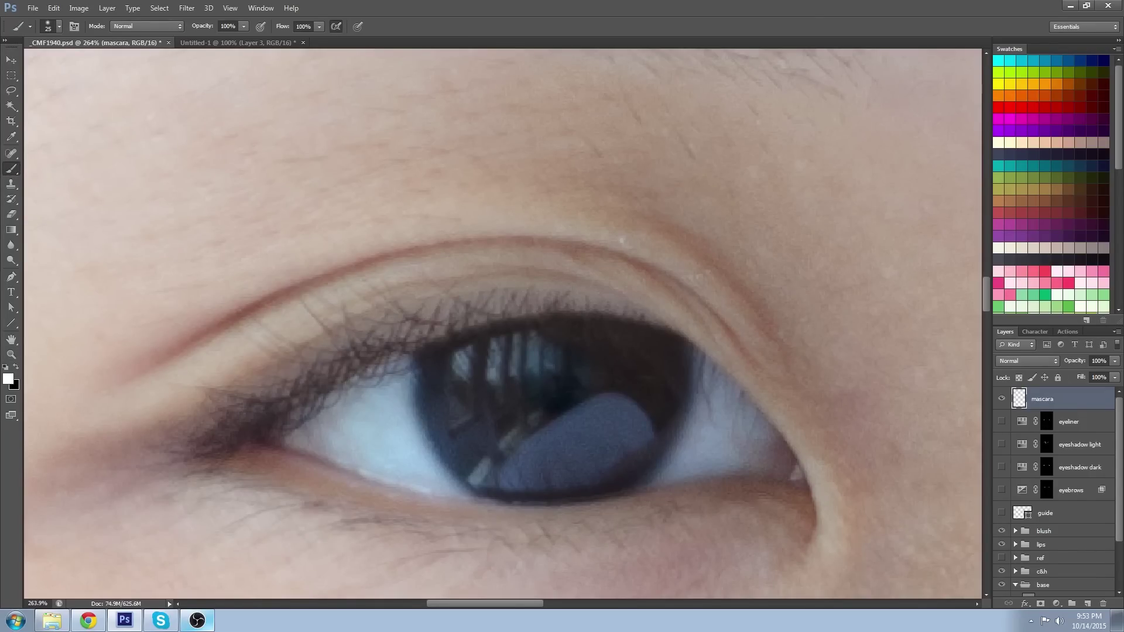
left_click(392, 344, "alt")
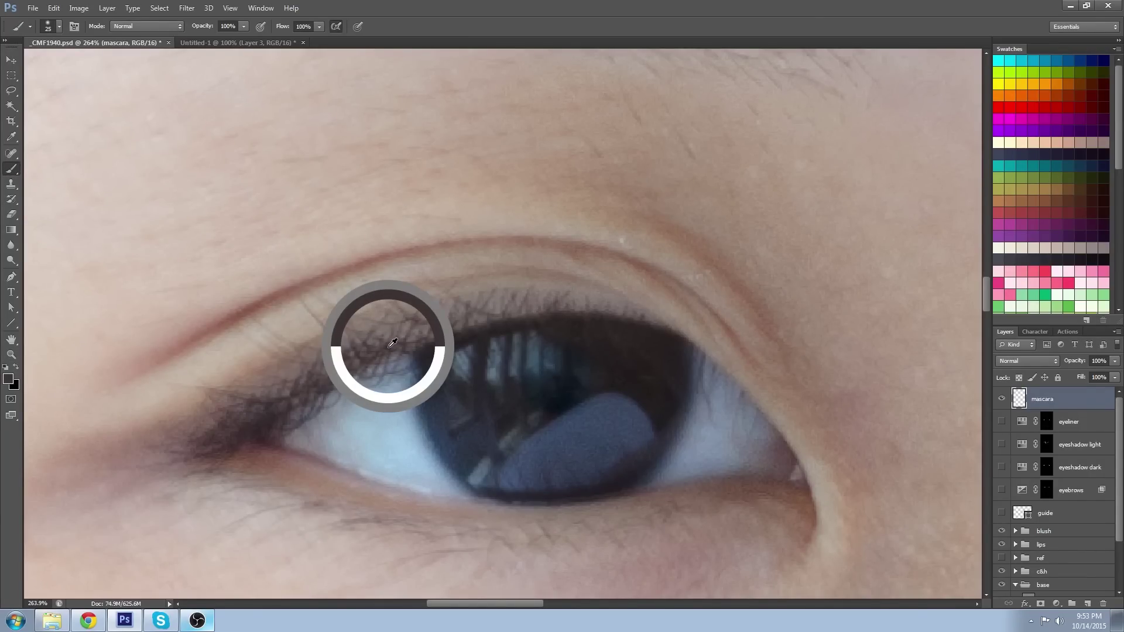
key("bracketleft")
key("bracketleft")
key("bracketleft")
key("bracketleft")
key("bracketleft")
key("bracketleft")
key("bracketleft")
key("bracketleft")
key("bracketleft")
key("bracketleft")
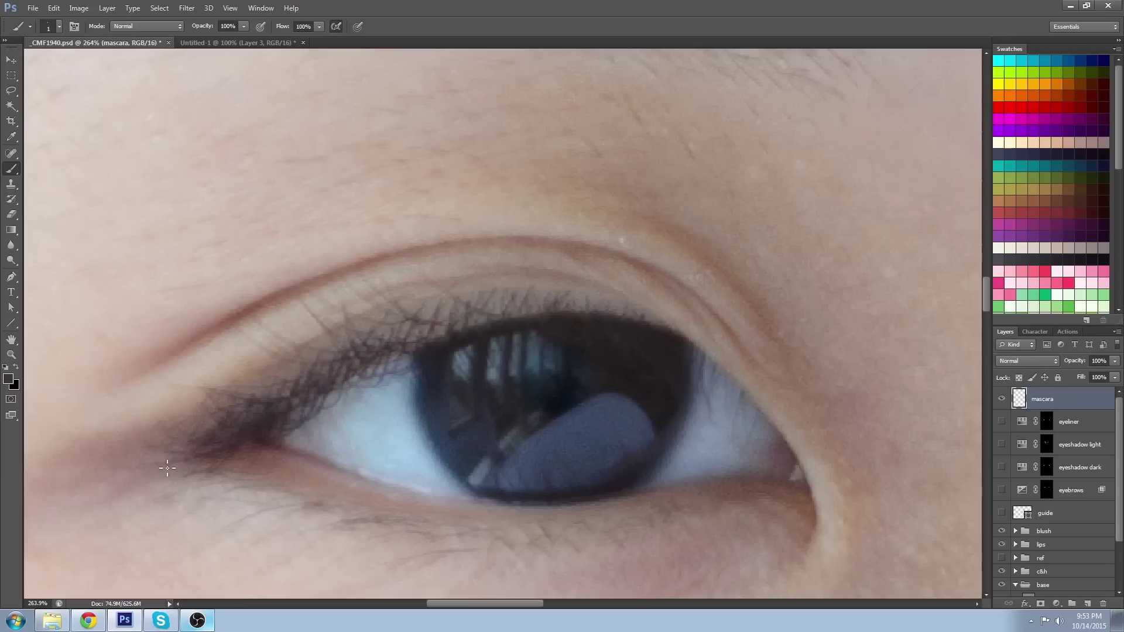
Paint curved lashes along the outer half of the left-hand eye's upper lash line with a 2 px brush.
key("bracketright")
left_click_drag(326, 329, 313, 321)
key("bracketright")
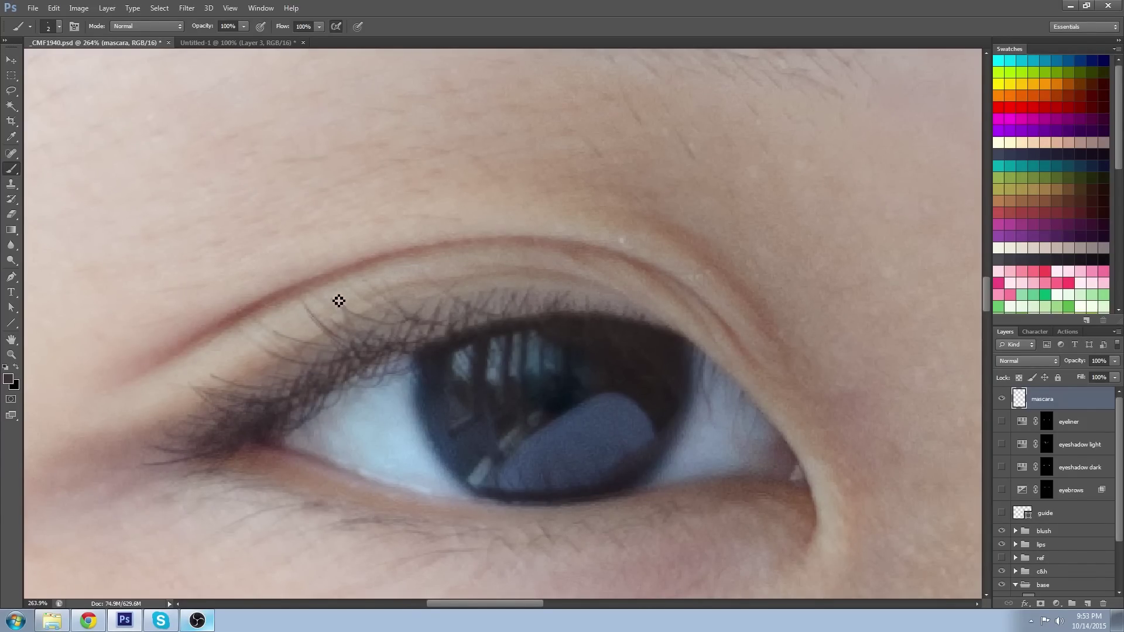
mouse_move(402, 318)
left_mouse_down()
mouse_move(373, 313)
mouse_move(448, 297)
mouse_move(425, 271)
left_mouse_up()
left_click_drag(481, 308, 517, 245)
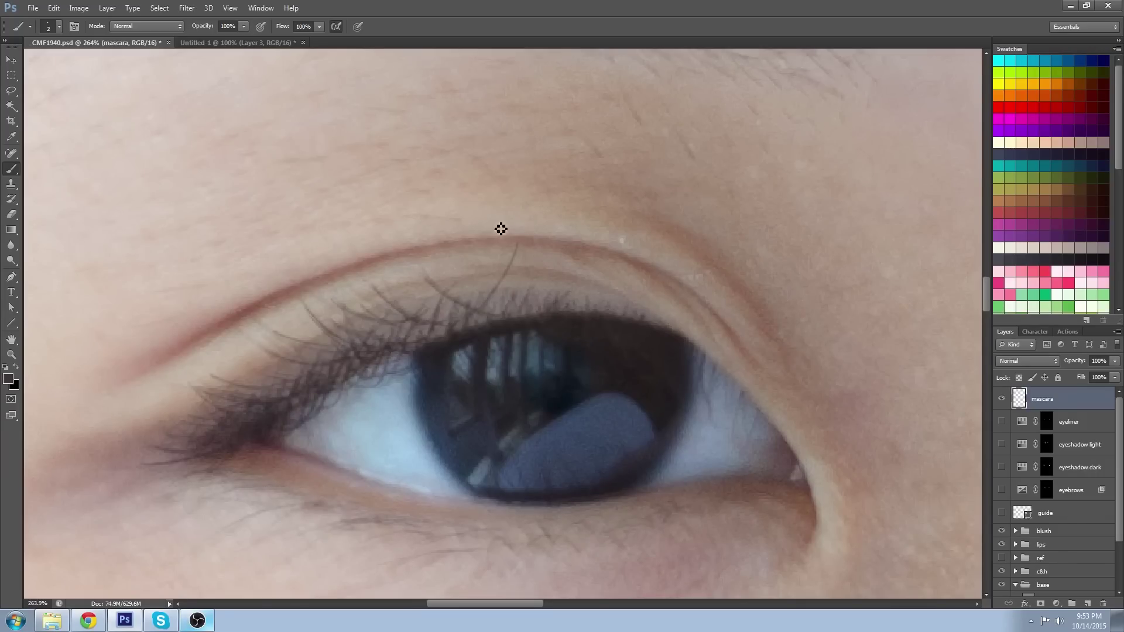
left_click_drag(516, 297, 526, 275)
key("ctrl+alt+z")
key("ctrl+alt+z")
Paint short, fanned lashes along the middle and inner part of the left-hand eye's upper lash line.
left_click_drag(481, 310, 506, 262)
left_click_drag(478, 299, 469, 275)
left_click_drag(579, 300, 565, 273)
mouse_move(589, 309)
left_mouse_down()
mouse_move(587, 287)
mouse_move(624, 290)
left_mouse_up()
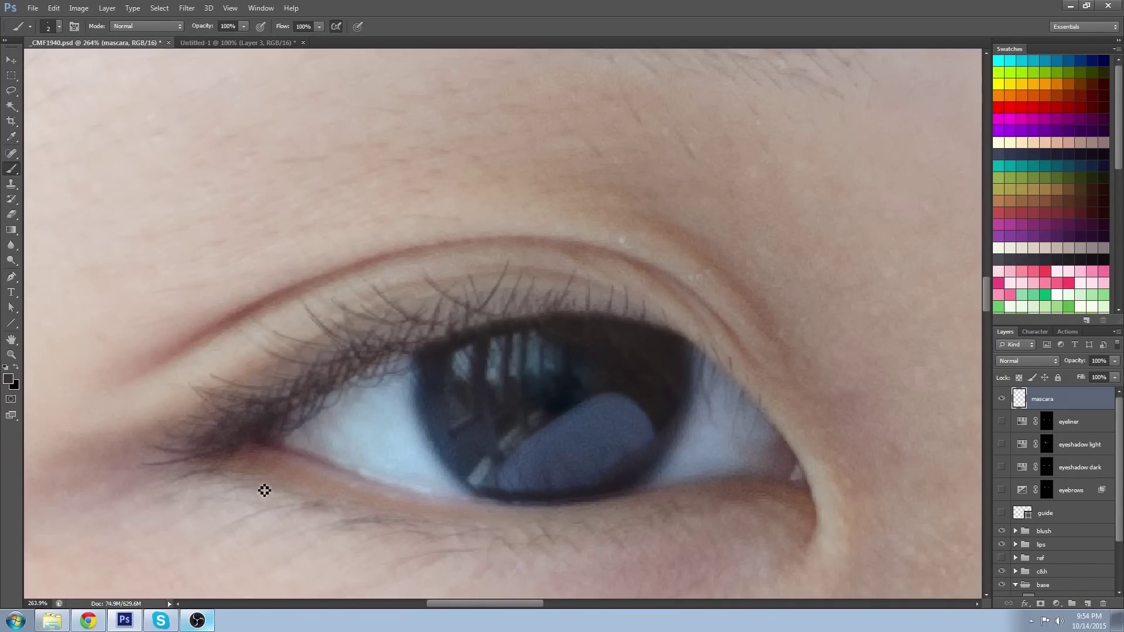
Paint thin lower lashes beneath the left-hand eye and lengthen the upper lashes near its outer corner.
left_click_drag(267, 488, 201, 501)
mouse_move(298, 507)
left_mouse_down()
mouse_move(235, 522)
mouse_move(430, 518)
left_mouse_up()
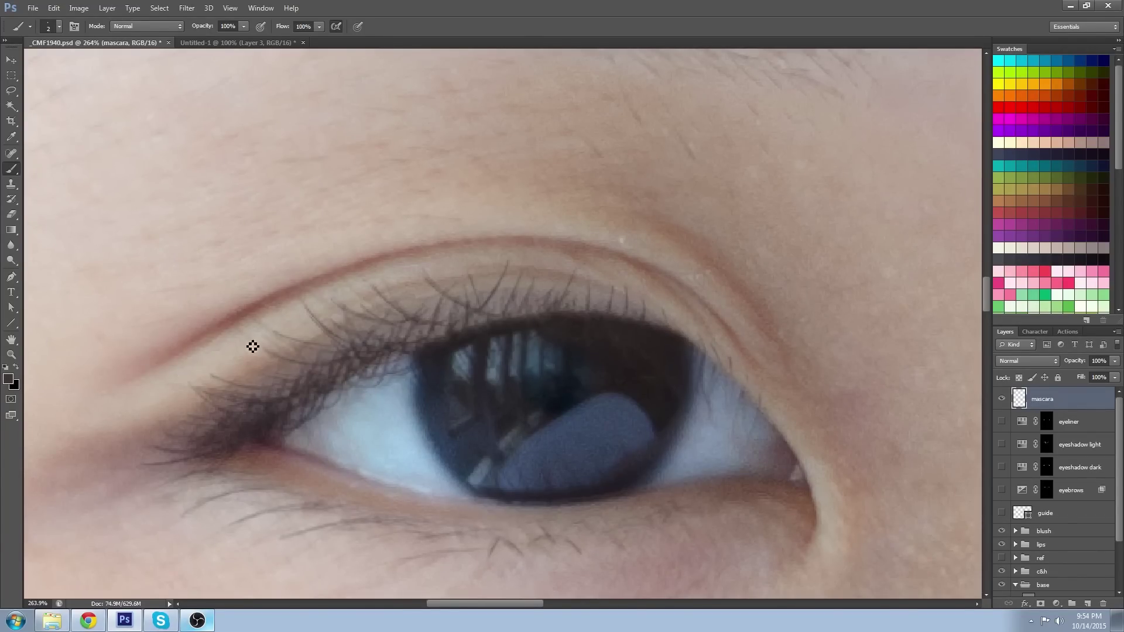
left_click_drag(279, 359, 227, 384)
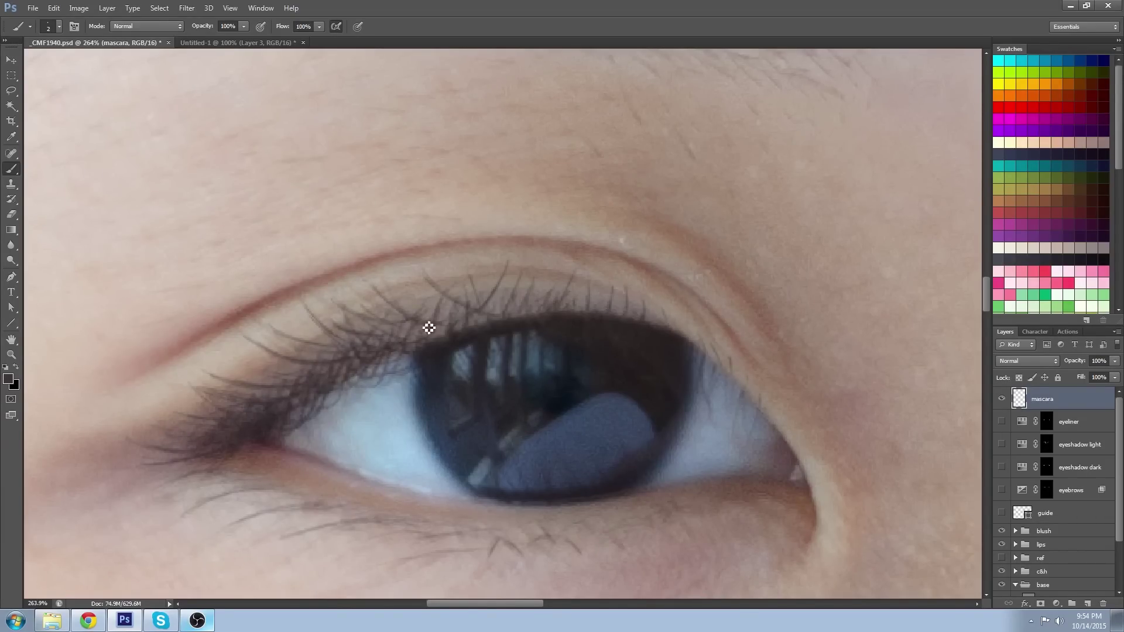
Paint thin, fanned lashes along the right-hand eye's upper lash line with the 2 px Brush.
left_click(11, 354)
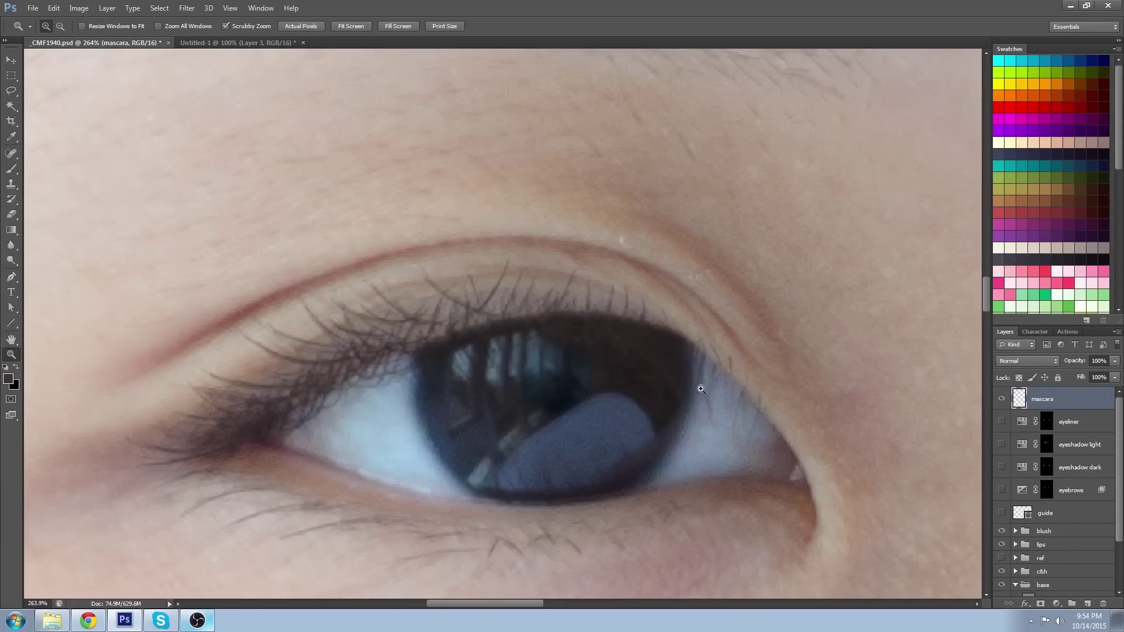
scroll(728, 429, "down", 5)
left_click_drag(873, 492, 420, 391)
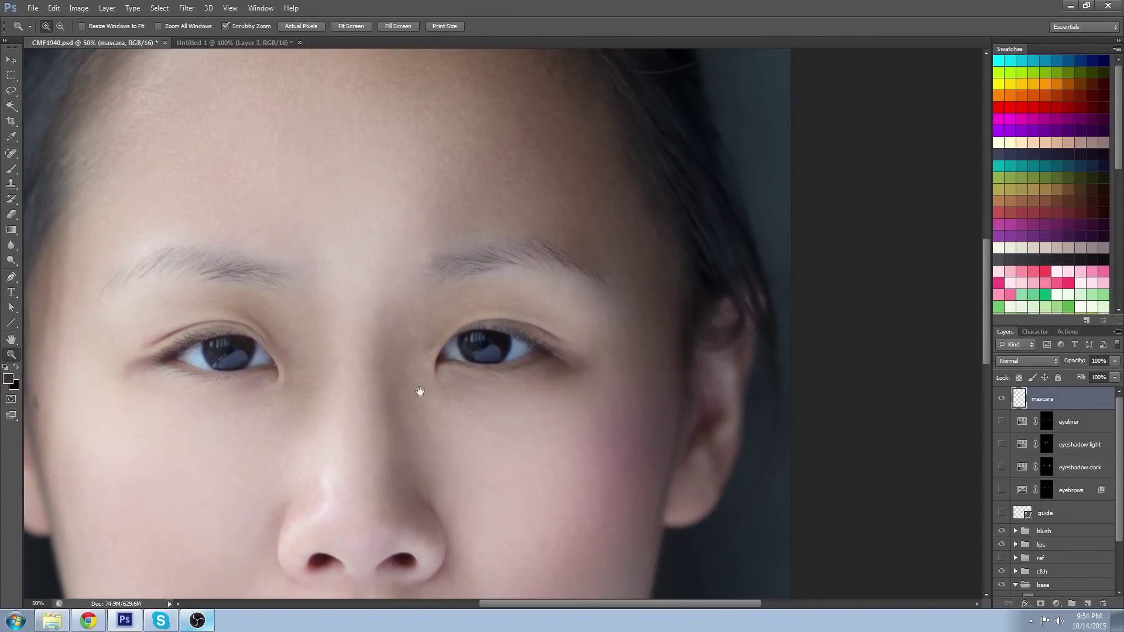
left_click(519, 350)
key("b")
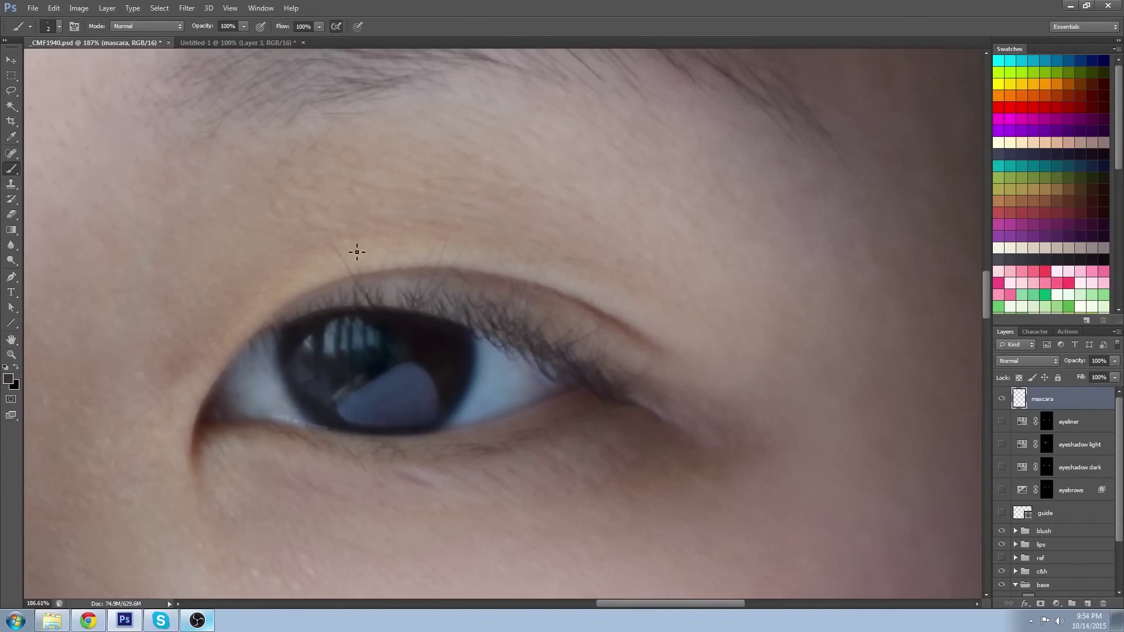
left_click(250, 350)
left_click_drag(374, 287, 394, 236)
left_click_drag(527, 290, 541, 254)
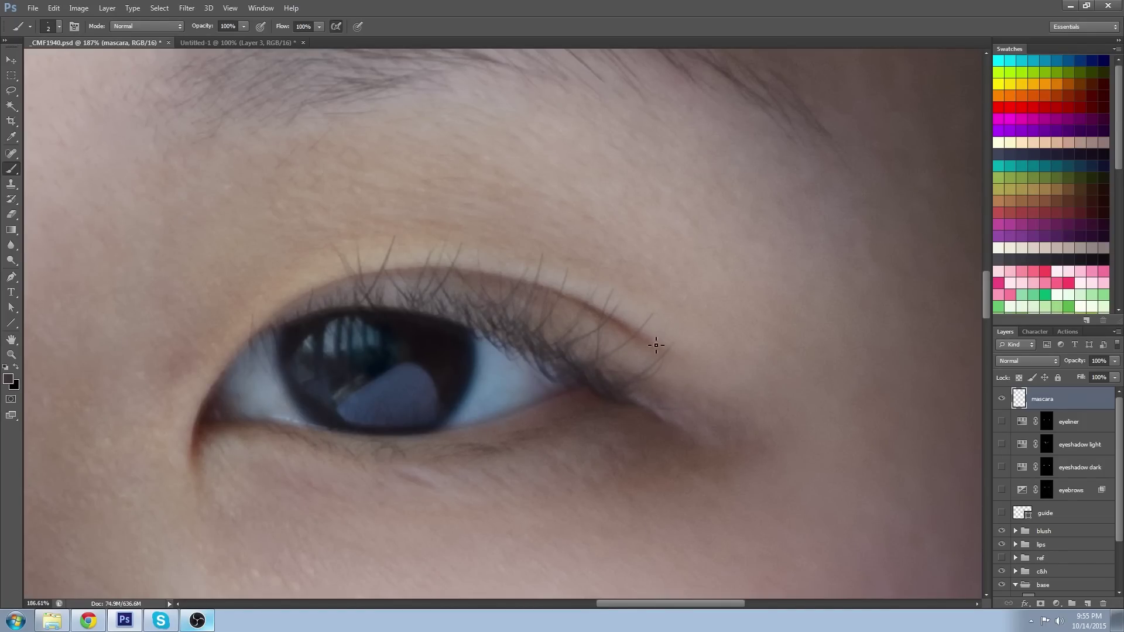
Resample the dark lash colour and add lashes at the right-hand eye's outer and inner corners and beneath it.
left_click(499, 321, "alt")
left_click(503, 321, "alt")
left_click_drag(541, 360, 556, 370)
left_click(377, 308, "alt")
left_click_drag(251, 336, 235, 347)
left_click_drag(414, 468, 436, 487)
left_click(577, 359, "alt")
Set the mascara layer's blend mode to Darken and move the layer directly below the eyebrows layer.
left_click(11, 354)
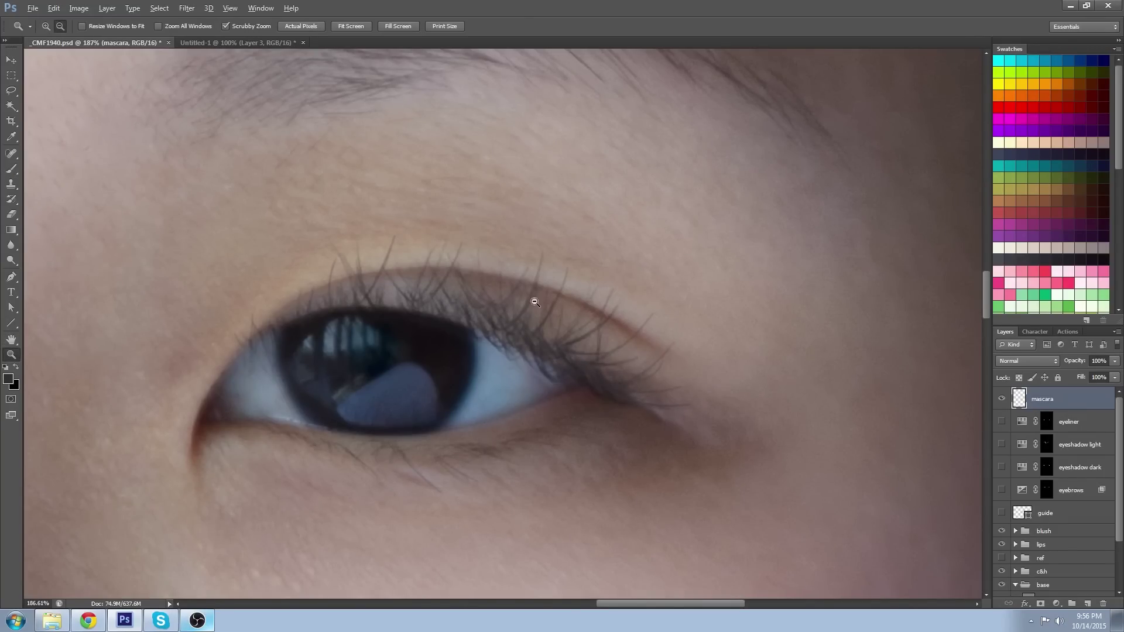
left_click(535, 302, "alt")
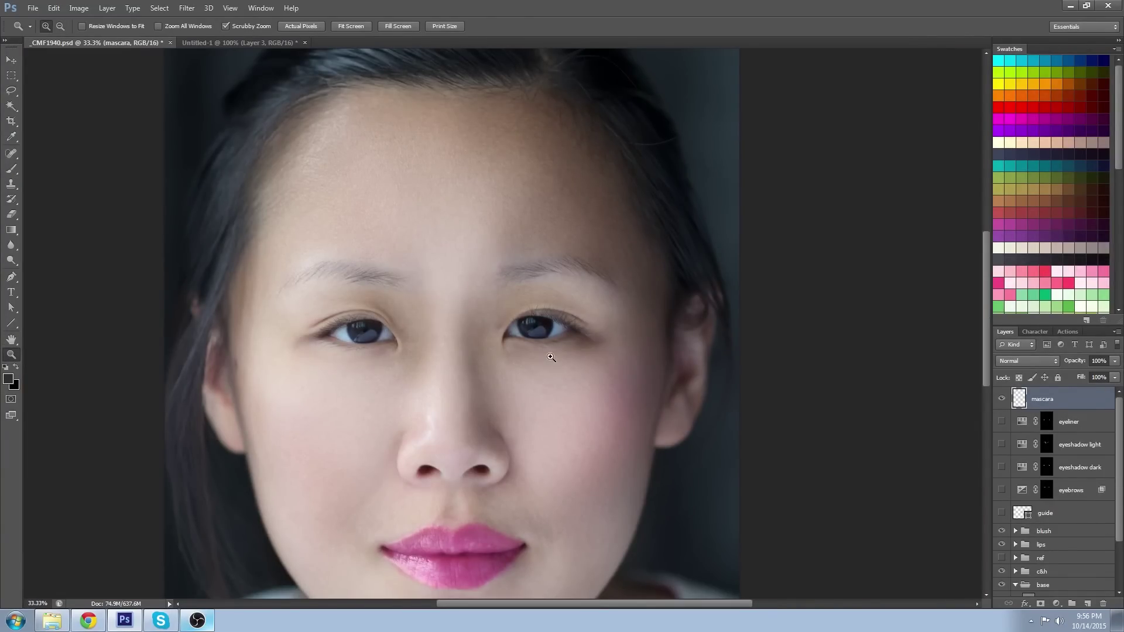
left_click(1025, 361)
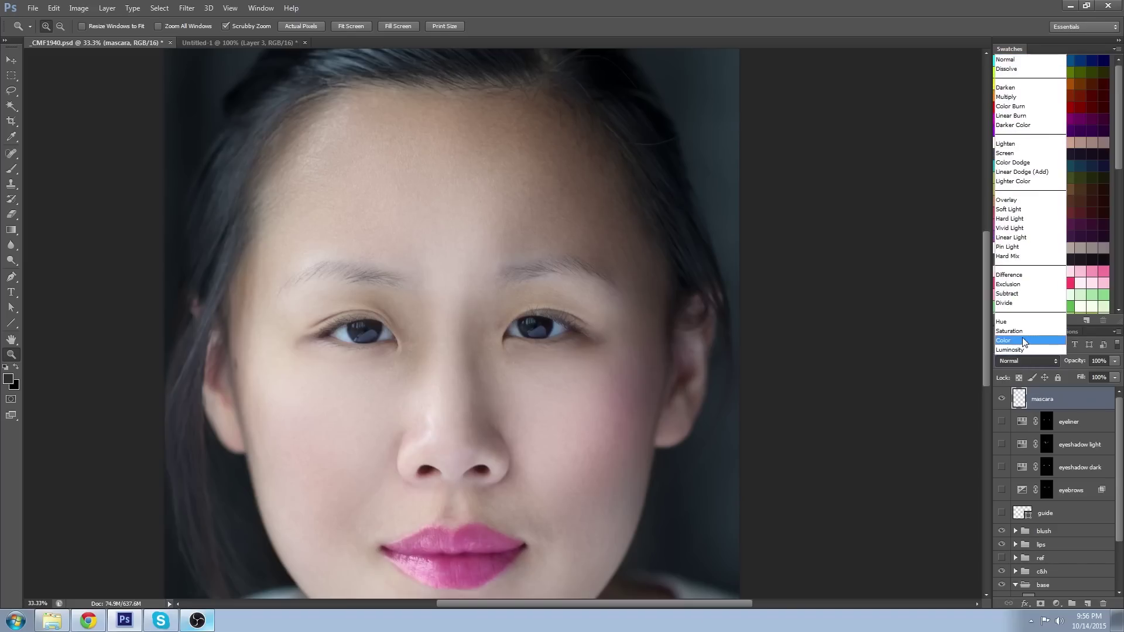
left_click(1008, 88)
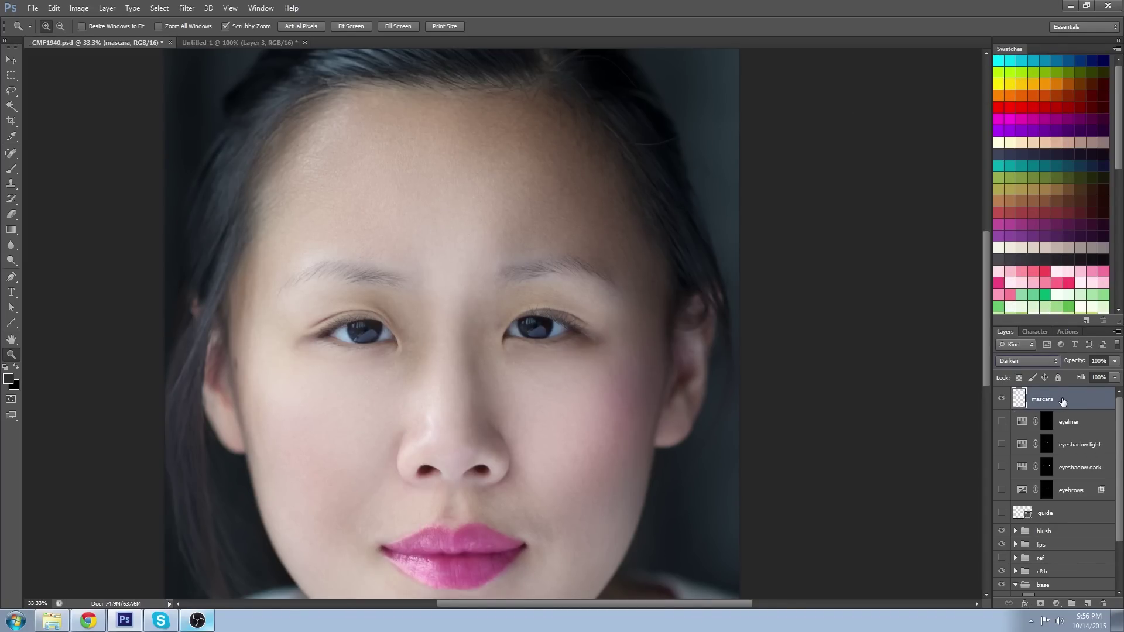
left_click_drag(1063, 401, 1063, 501)
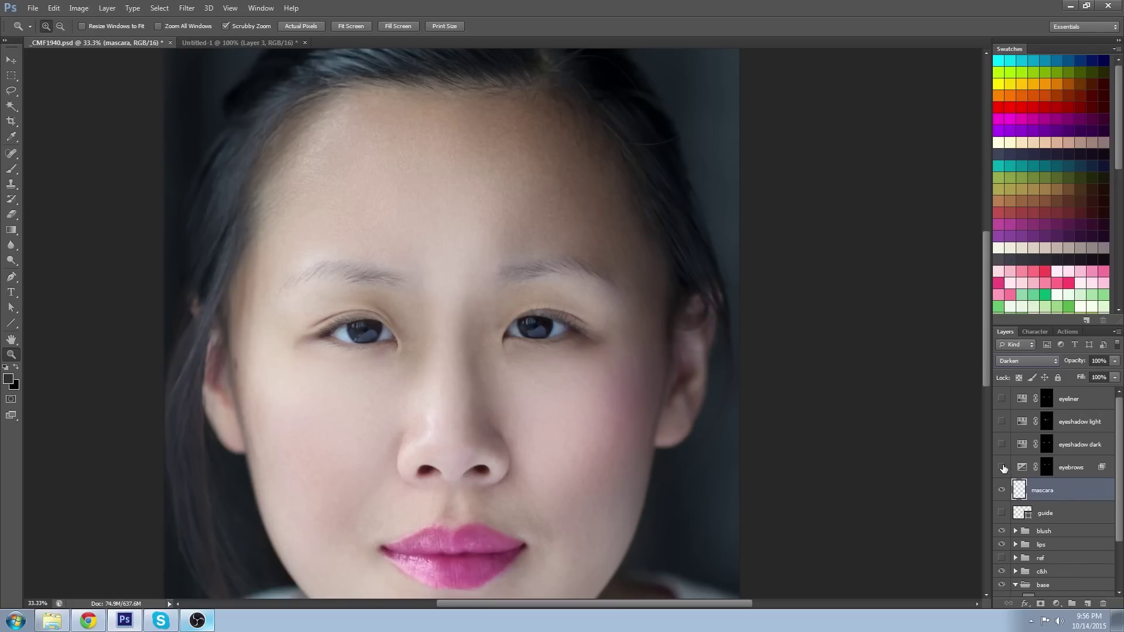
Make the eyebrows, eyeshadow dark, eyeshadow light and eyeliner layers visible again.
left_click(1003, 467)
left_click(1001, 444)
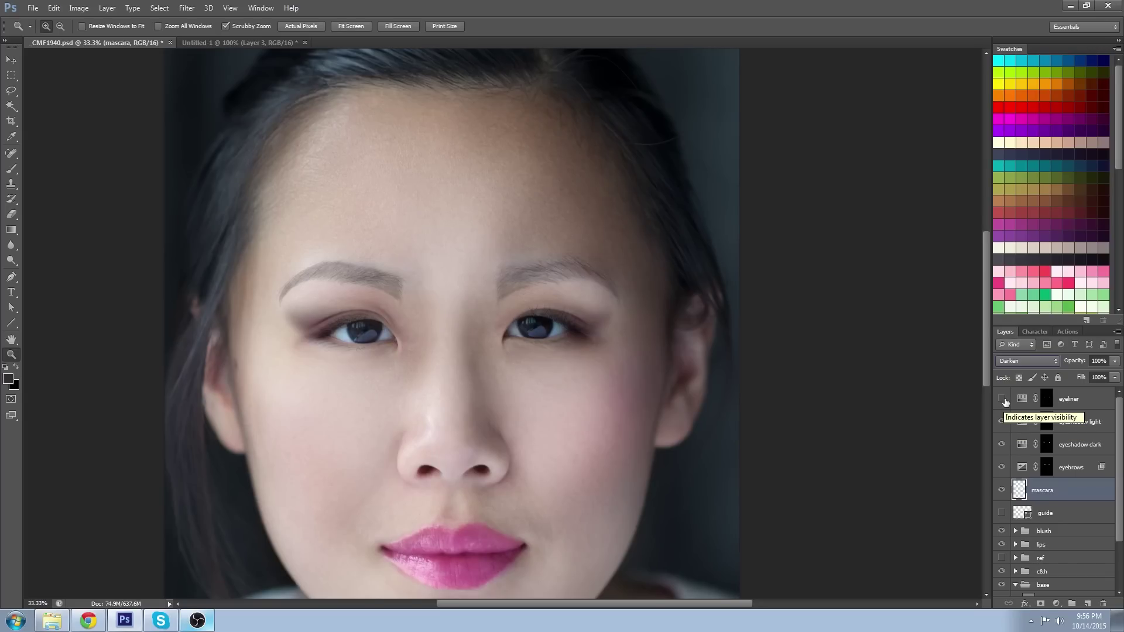
left_click(1003, 400)
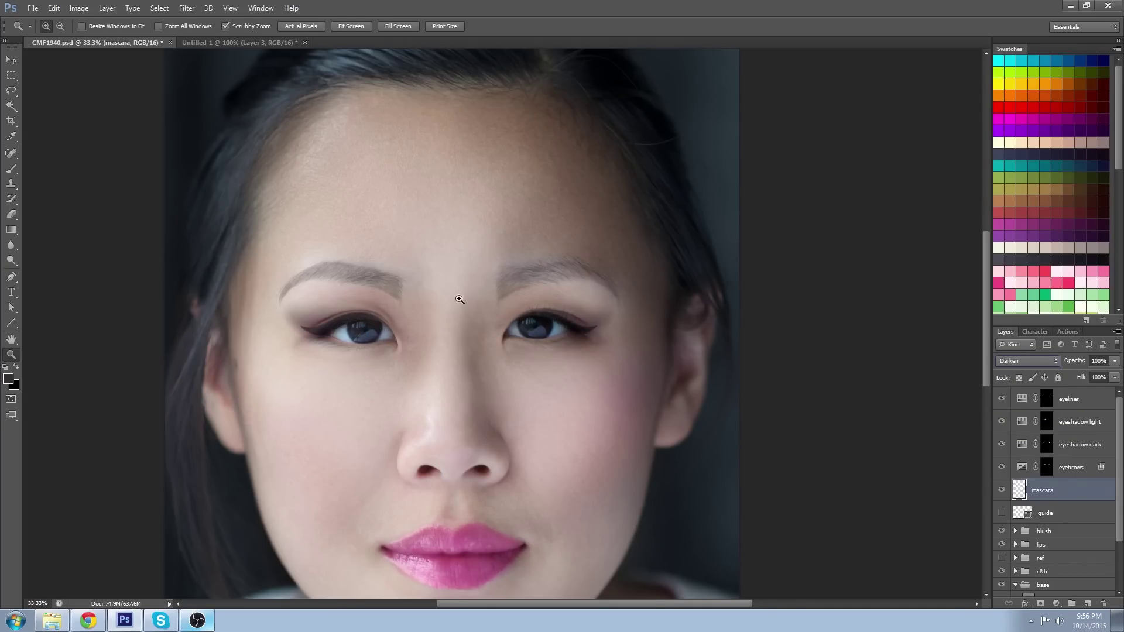
Inspect the combined lashes, eyeliner and eyeshadow on each eye up close and across the whole portrait.
left_click(342, 300)
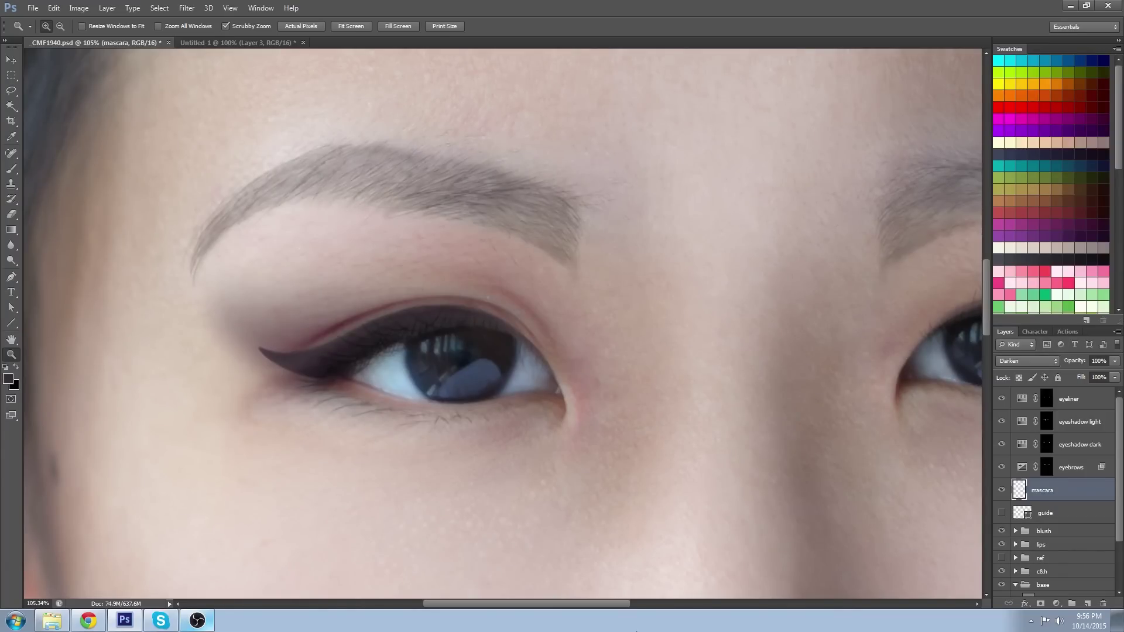
key("b")
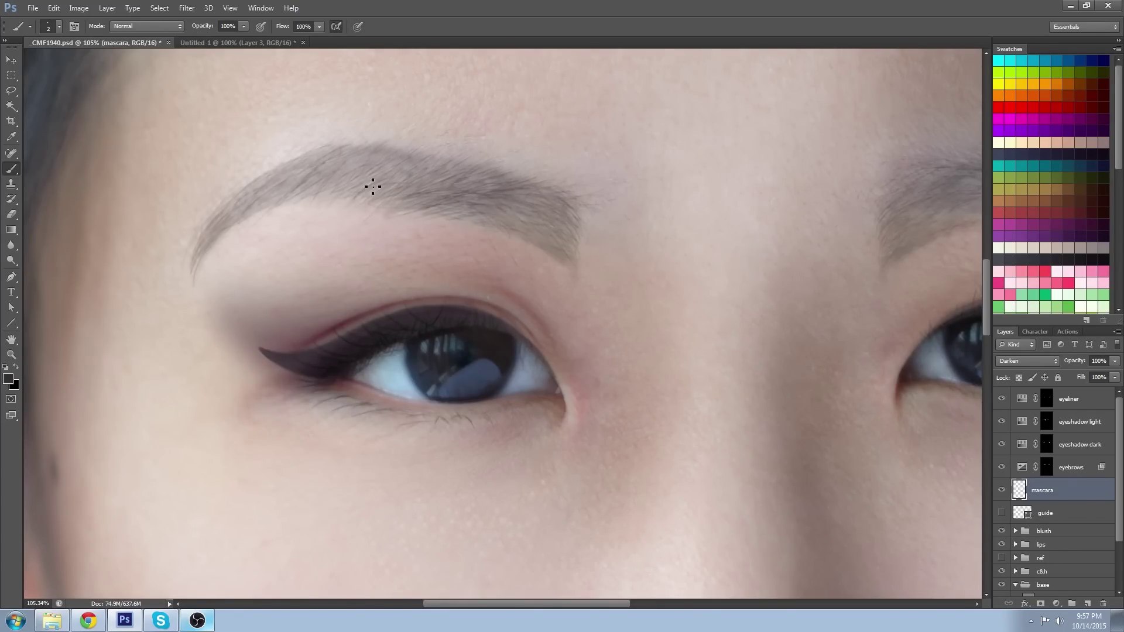
left_click_drag(826, 509, 417, 466)
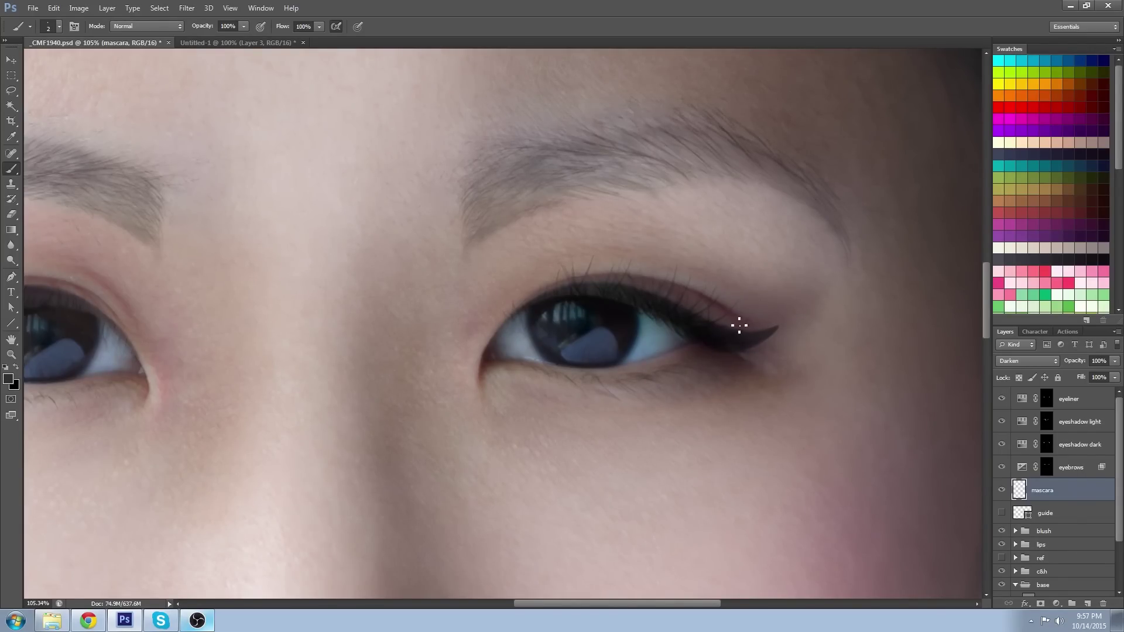
key("z")
left_click_drag(585, 422, 467, 423)
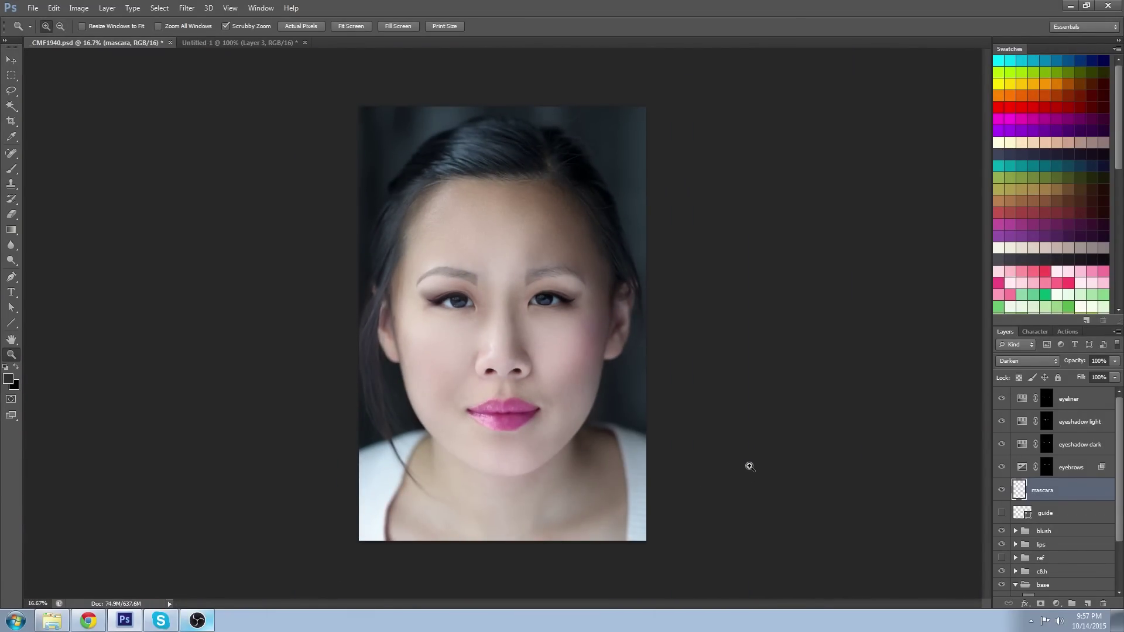
Compare the face with and without the mascara, eyebrows, eyeshadow and eyeliner layers by toggling their visibility.
left_click_drag(502, 229, 622, 341)
left_click(1001, 490)
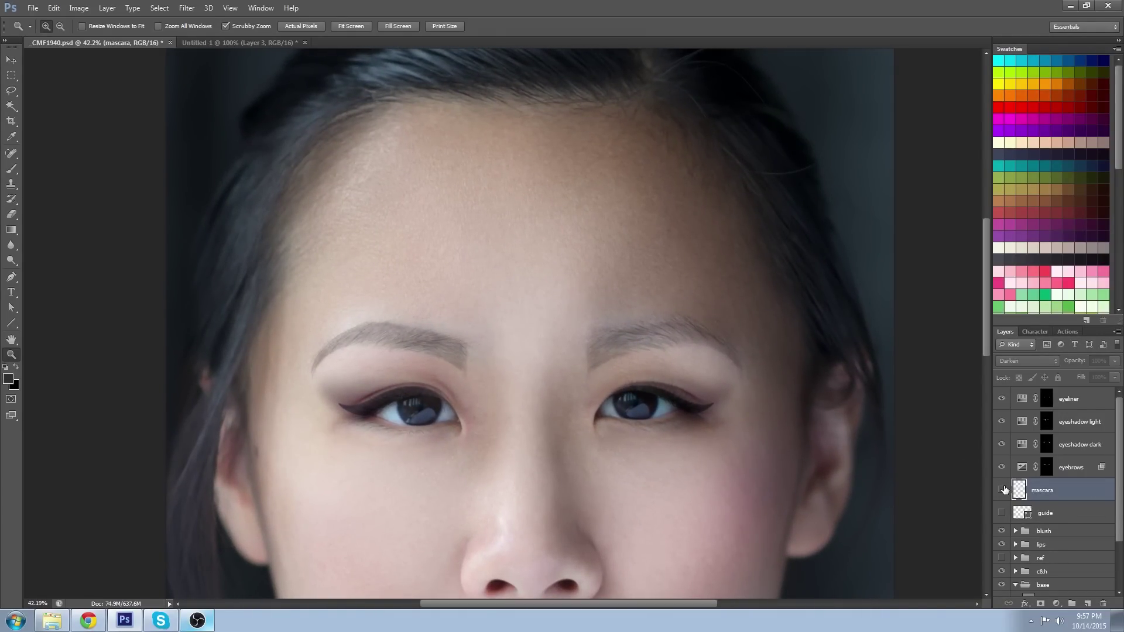
left_click(1001, 490)
left_click(1002, 490)
left_click(1002, 490)
left_click(1002, 466)
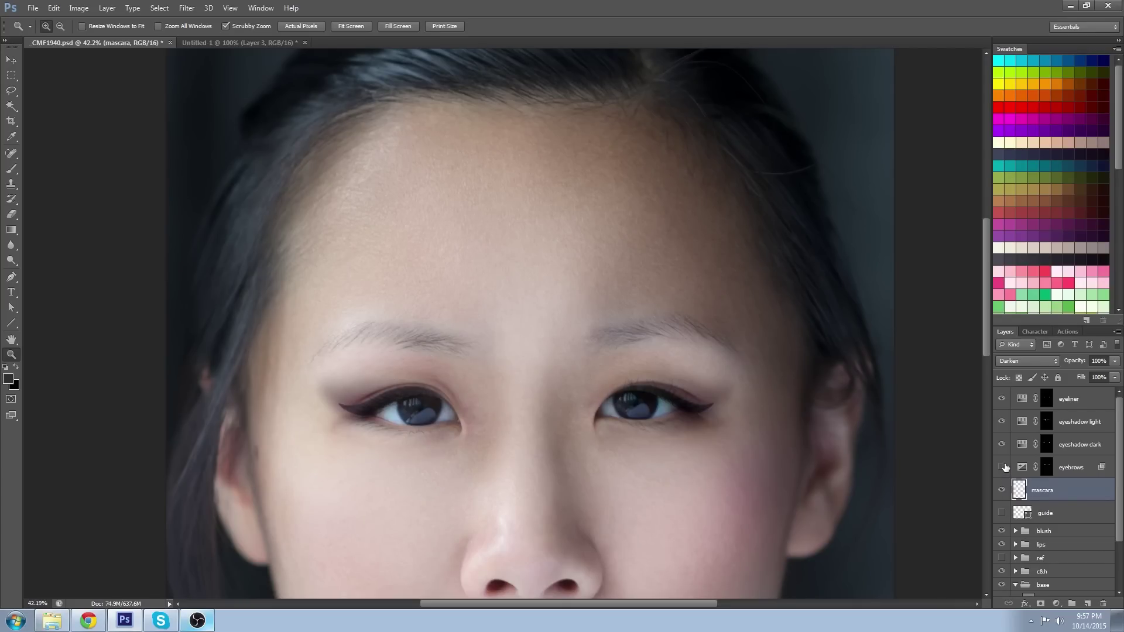
left_click(1005, 467)
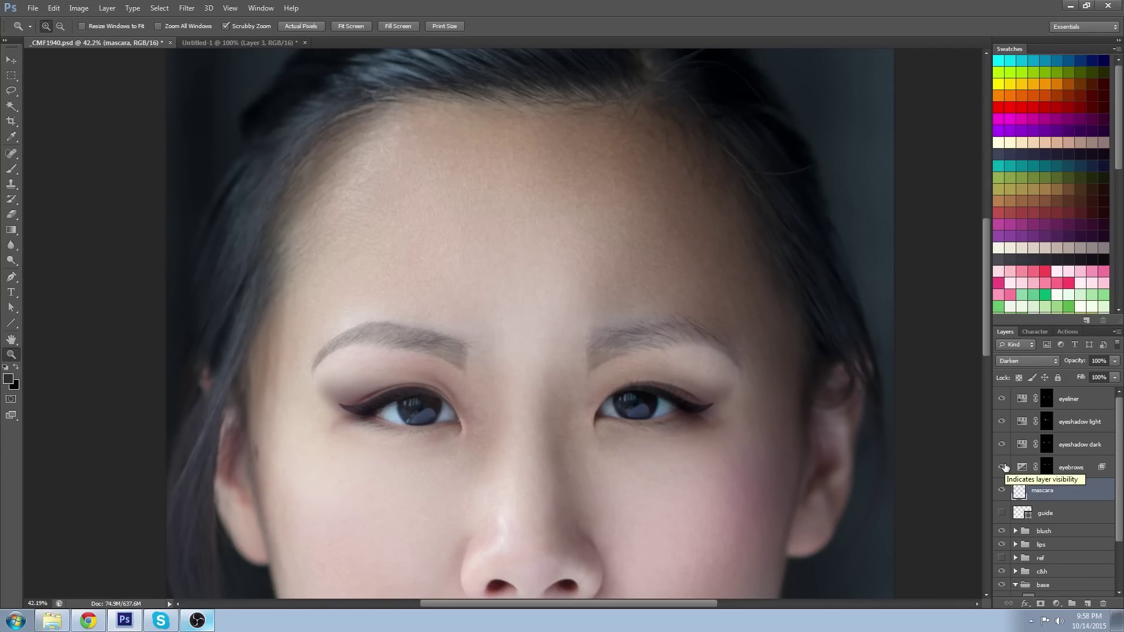
left_click(1005, 467)
left_click_drag(1005, 467, 1005, 401)
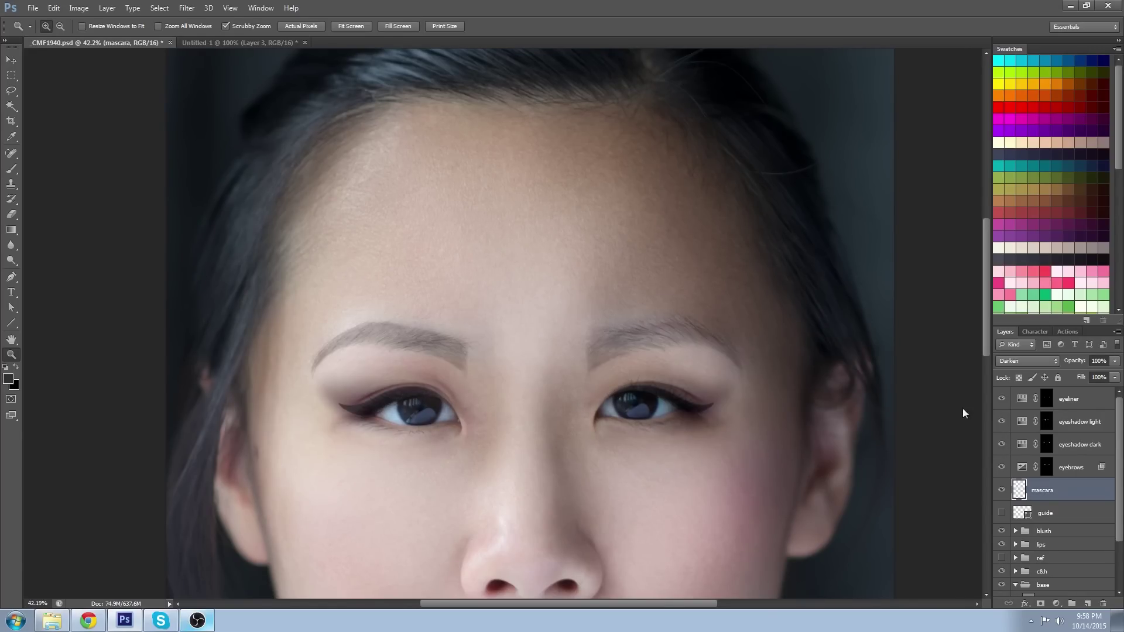
right_click(595, 268)
left_click(612, 270)
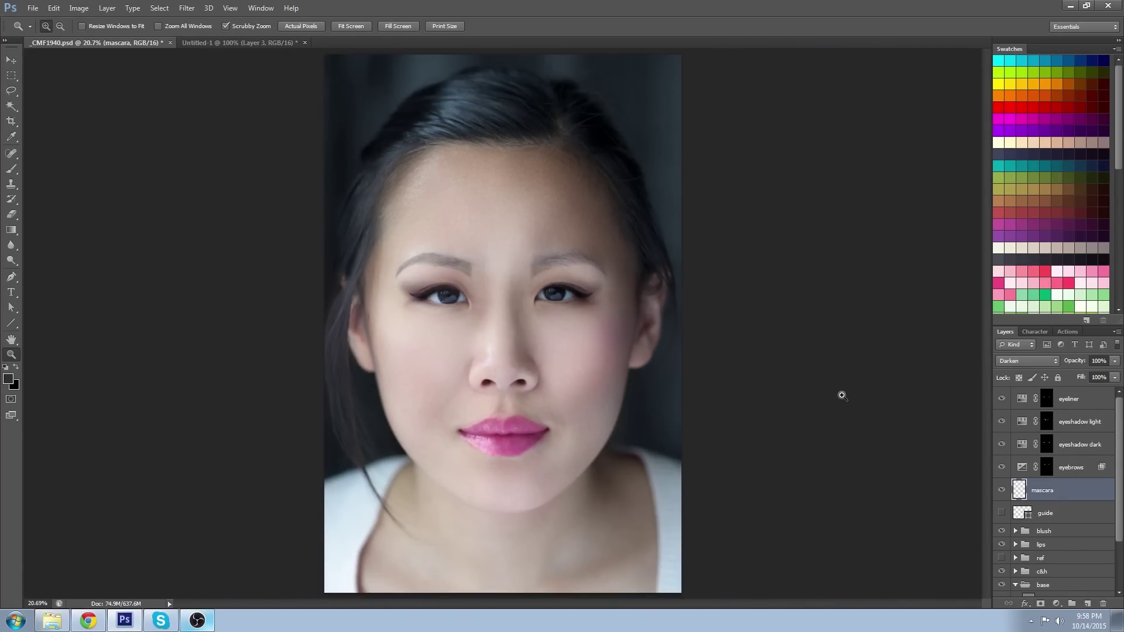
Make a merged copy of the entire image, paste it in place and move the new layer above the eyeliner layer.
key("ctrl+a")
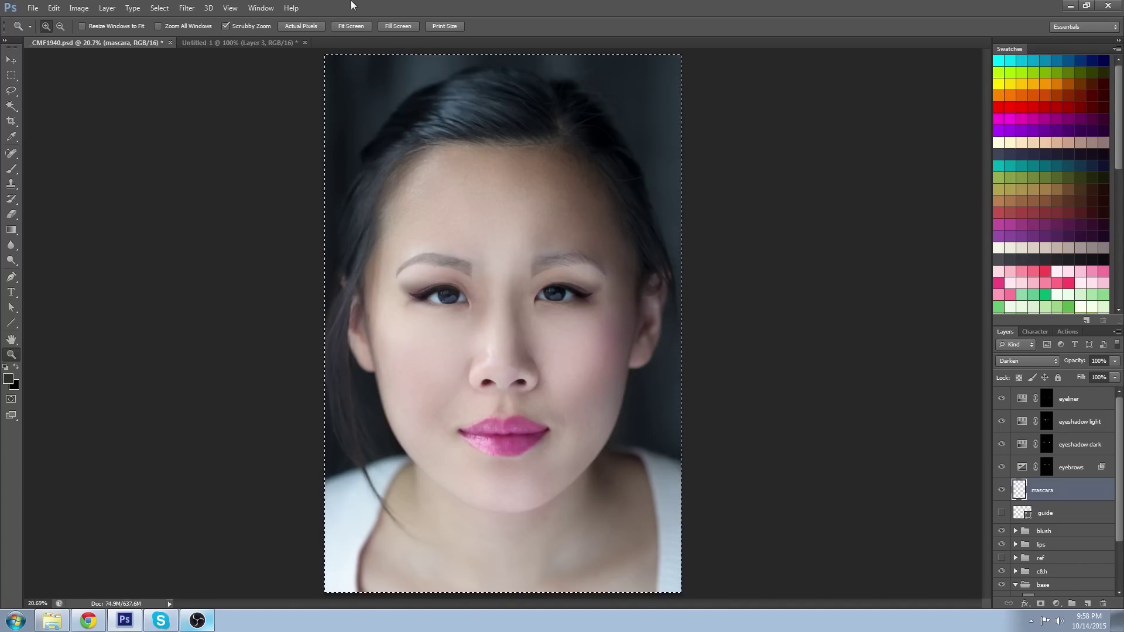
left_click(54, 8)
left_click(76, 98)
left_click(53, 8)
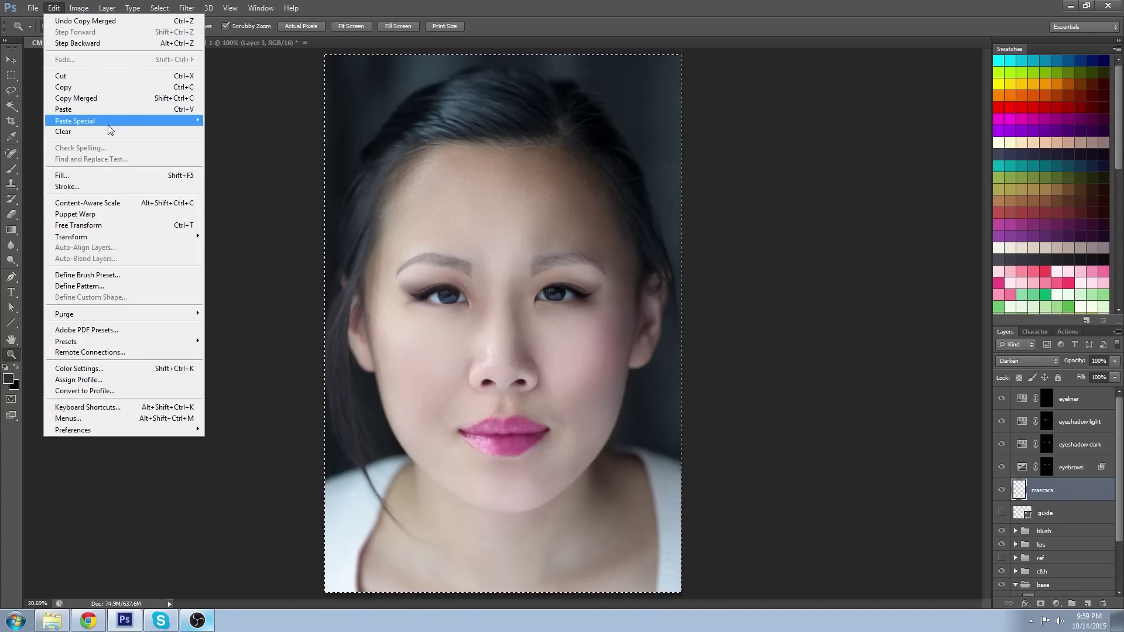
left_click(226, 118)
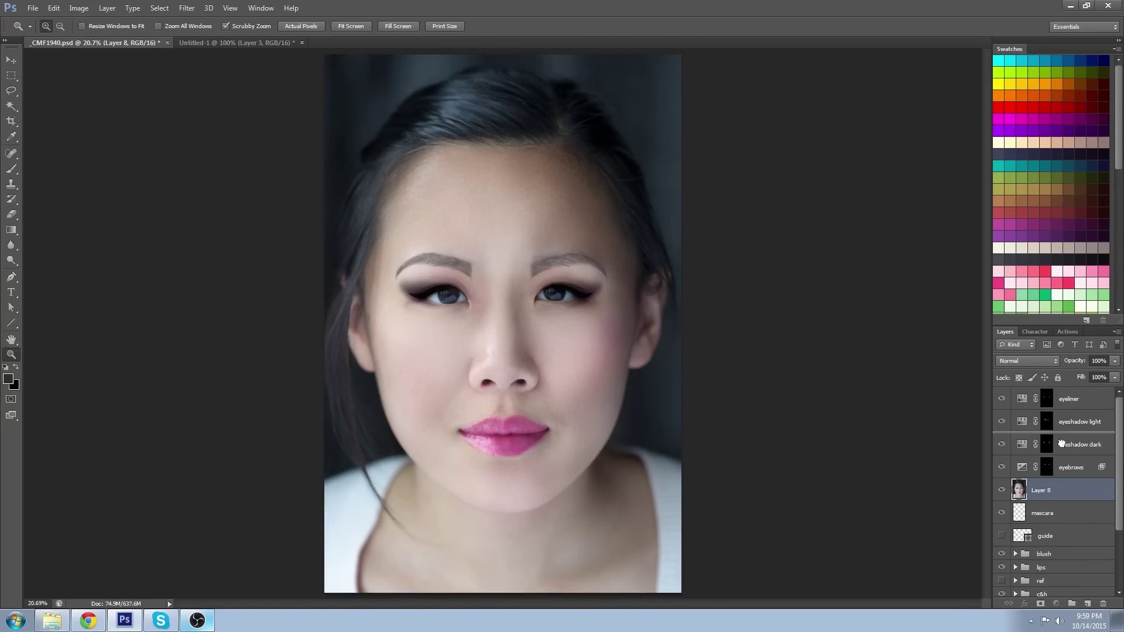
left_click_drag(1061, 445, 1058, 391)
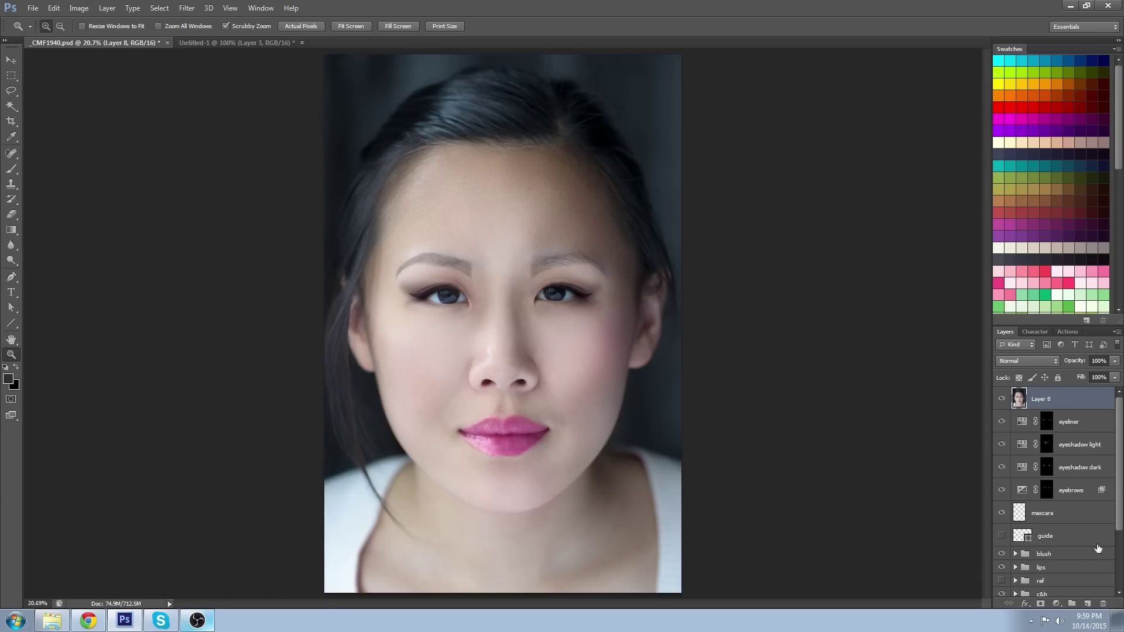
Add a mask to Layer 8 and apply the inverted merged RGB image to it with Multiply blending at 100% opacity.
left_click(1040, 603)
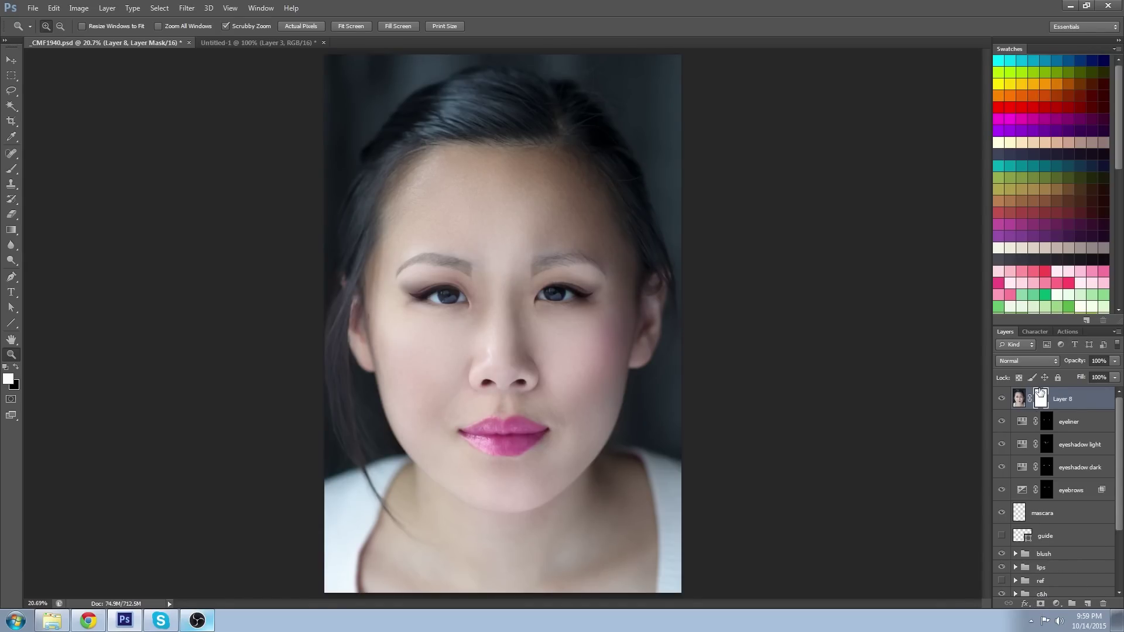
left_click(77, 9)
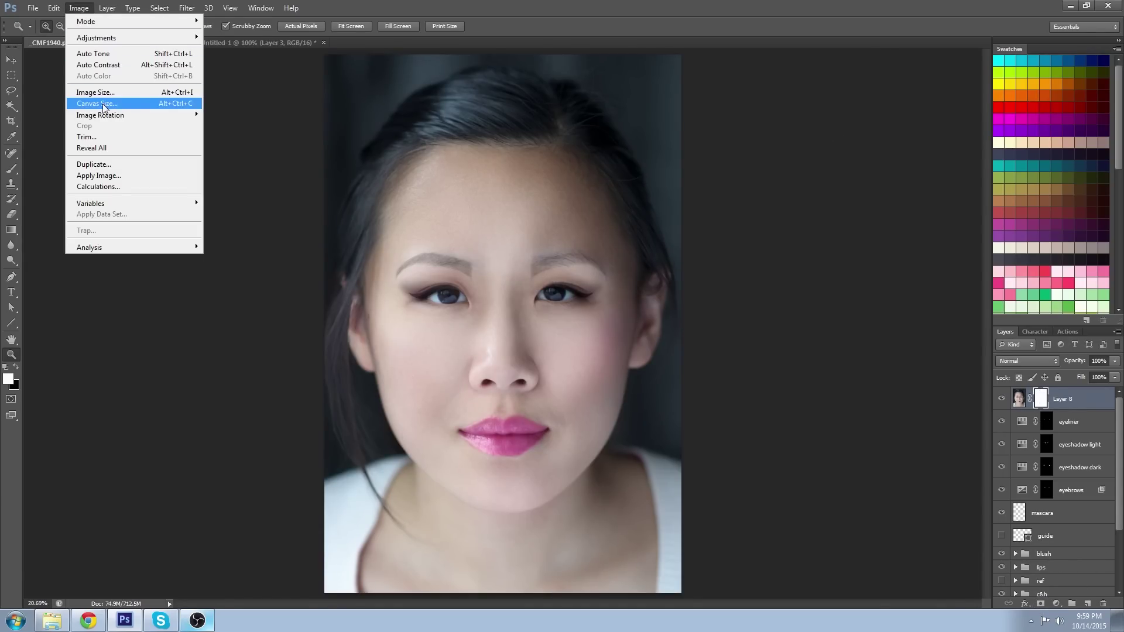
left_click(100, 175)
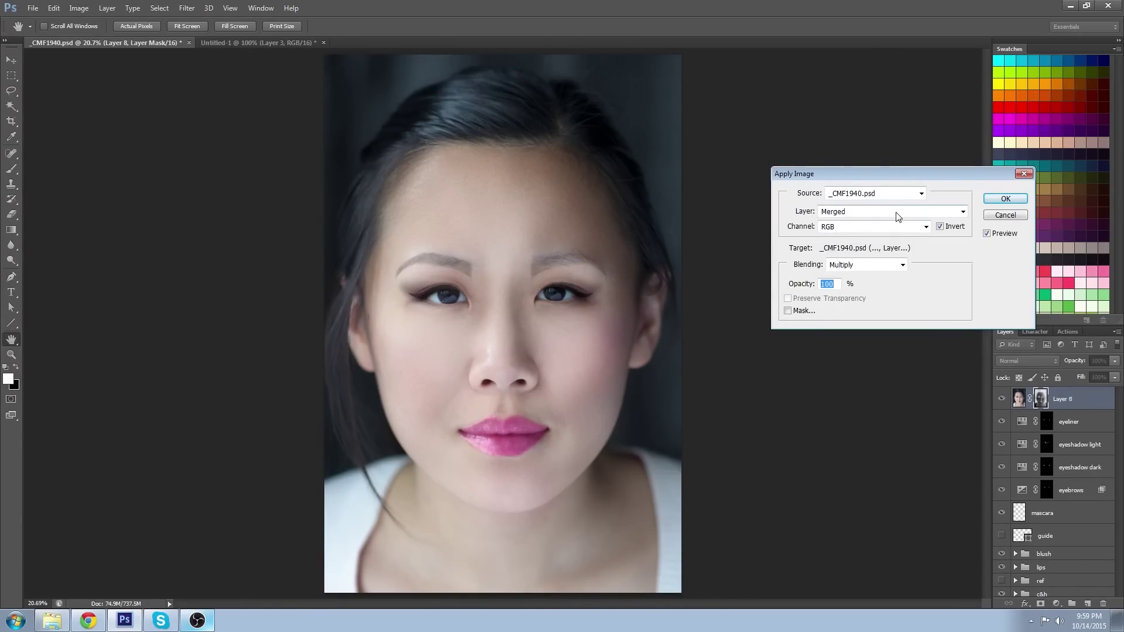
left_click(1005, 199)
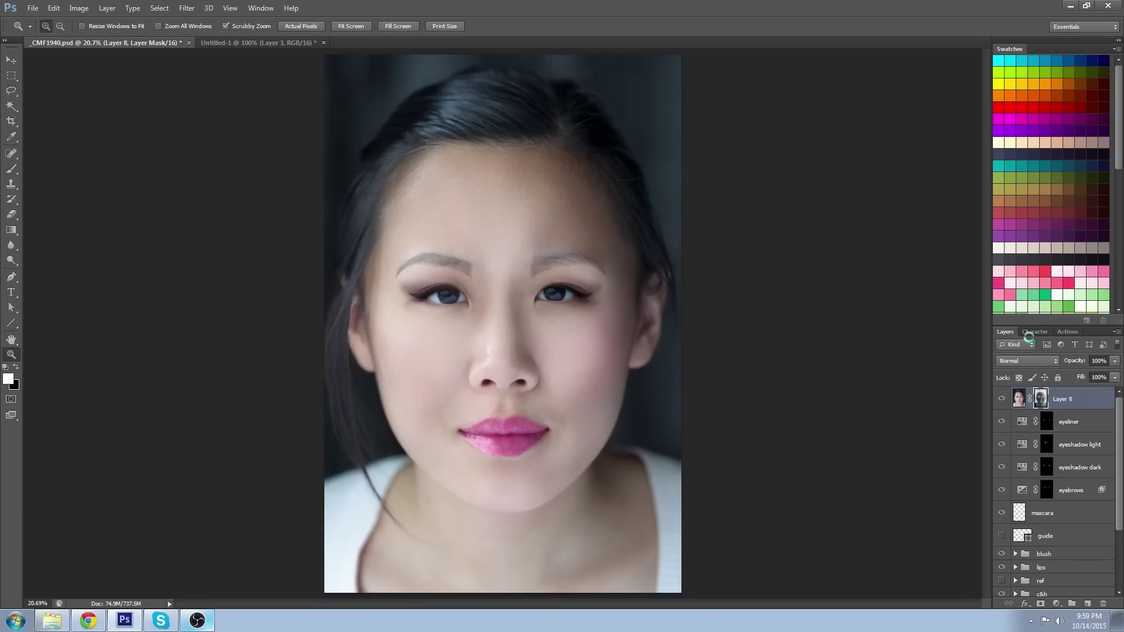
Display Layer 8's mask on its own and invert its tones.
left_click(1039, 399, "alt")
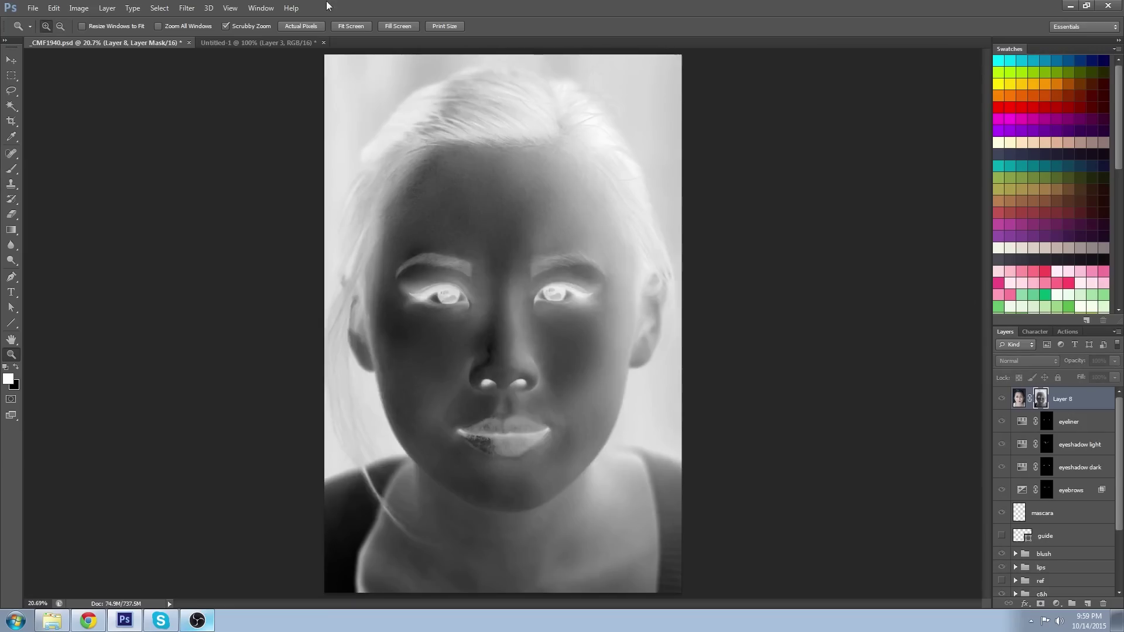
left_click(79, 8)
mouse_move(100, 40)
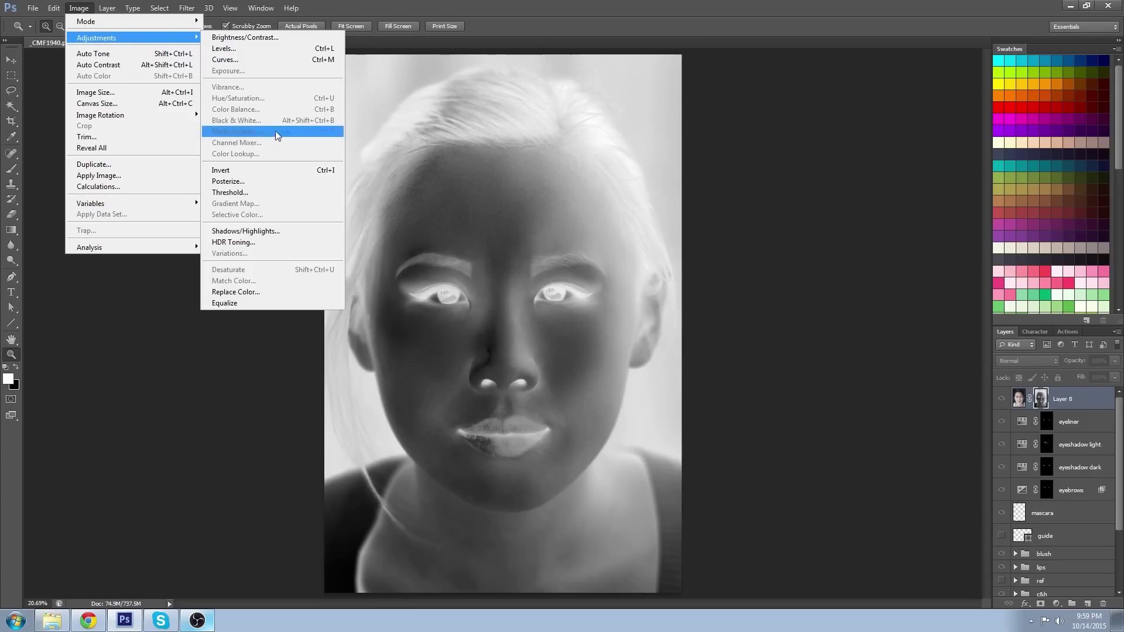
left_click(245, 169)
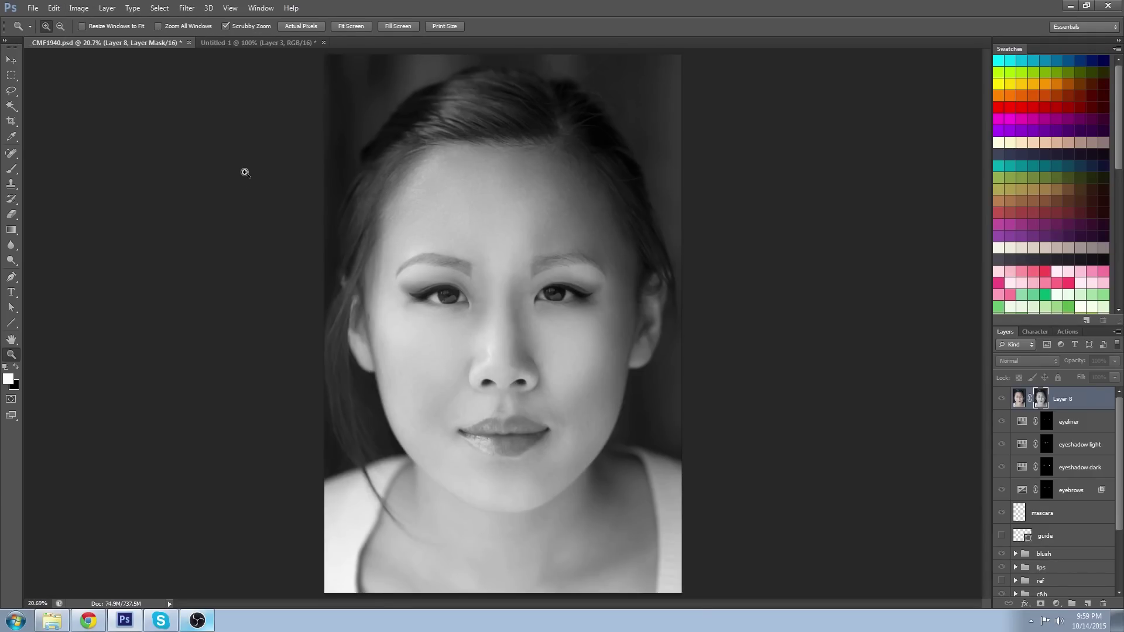
Apply the Find Edges filter to Layer 8's mask.
left_click(188, 8)
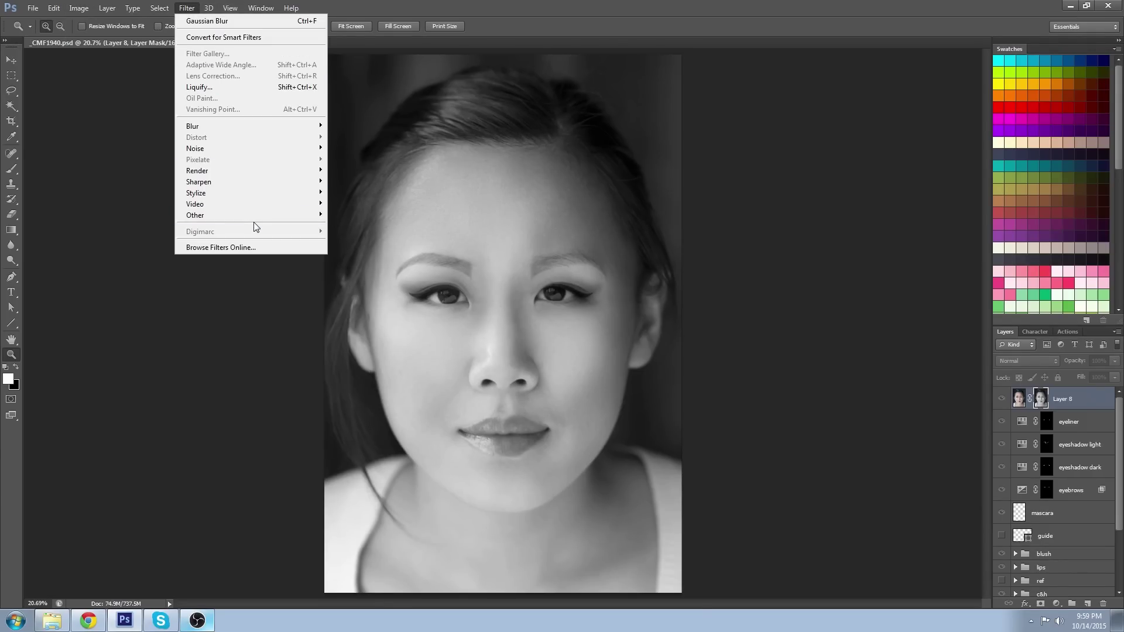
mouse_move(266, 195)
left_click(363, 226)
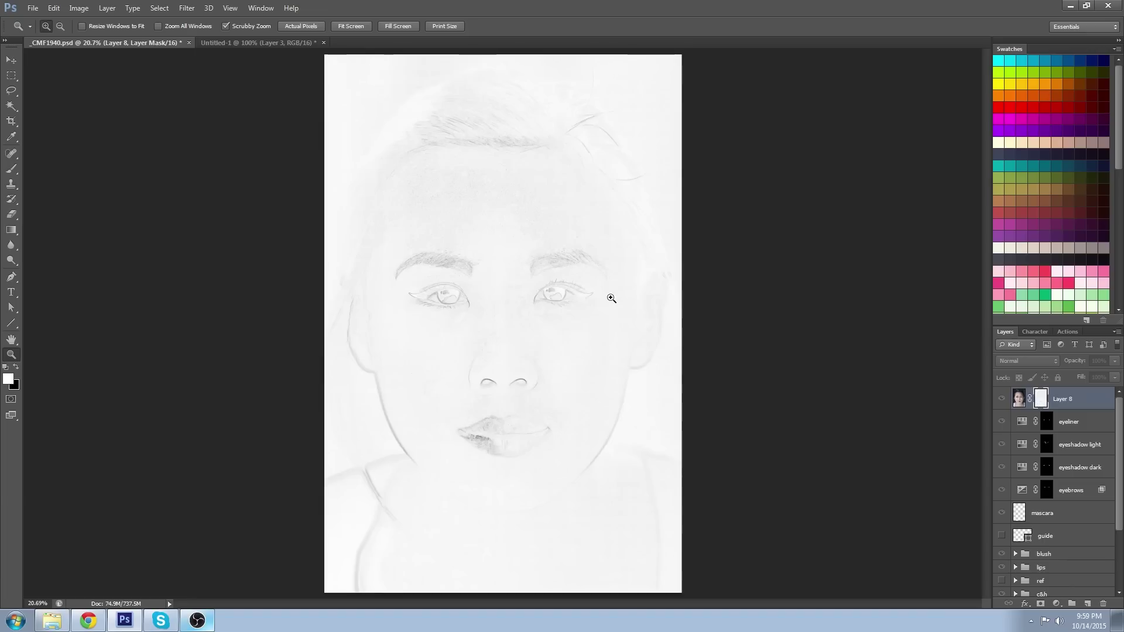
Invert the tones of Layer 8's edge mask.
left_click(79, 8)
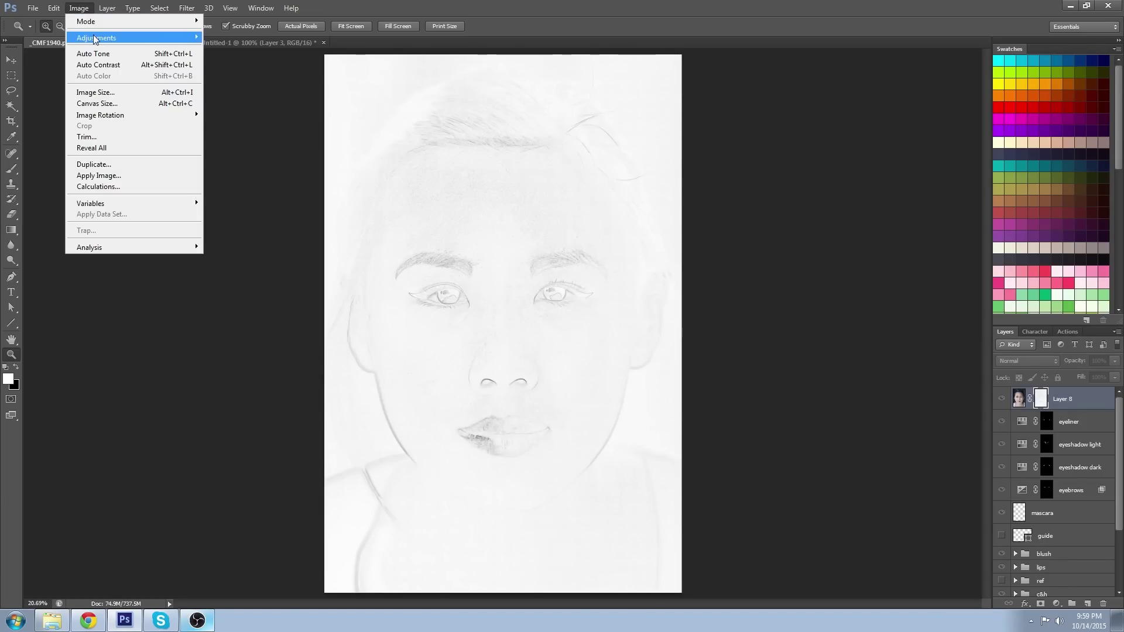
mouse_move(95, 39)
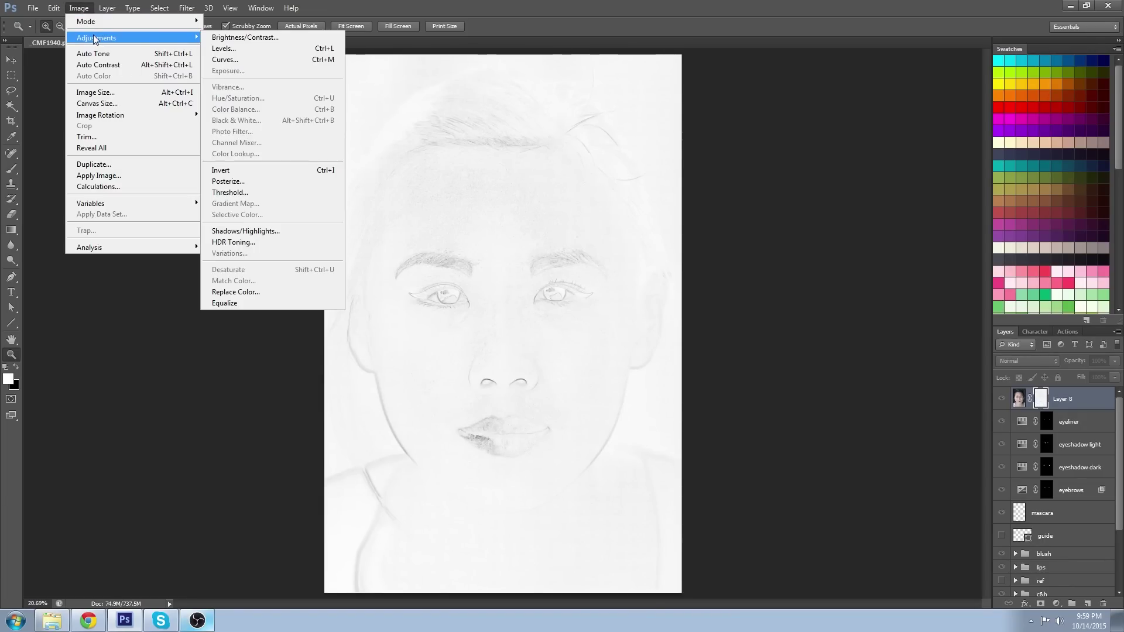
left_click(230, 176)
Increase the contrast of Layer 8's mask with Levels, lowering the white input level to about 138 and raising the black input level.
left_click(77, 9)
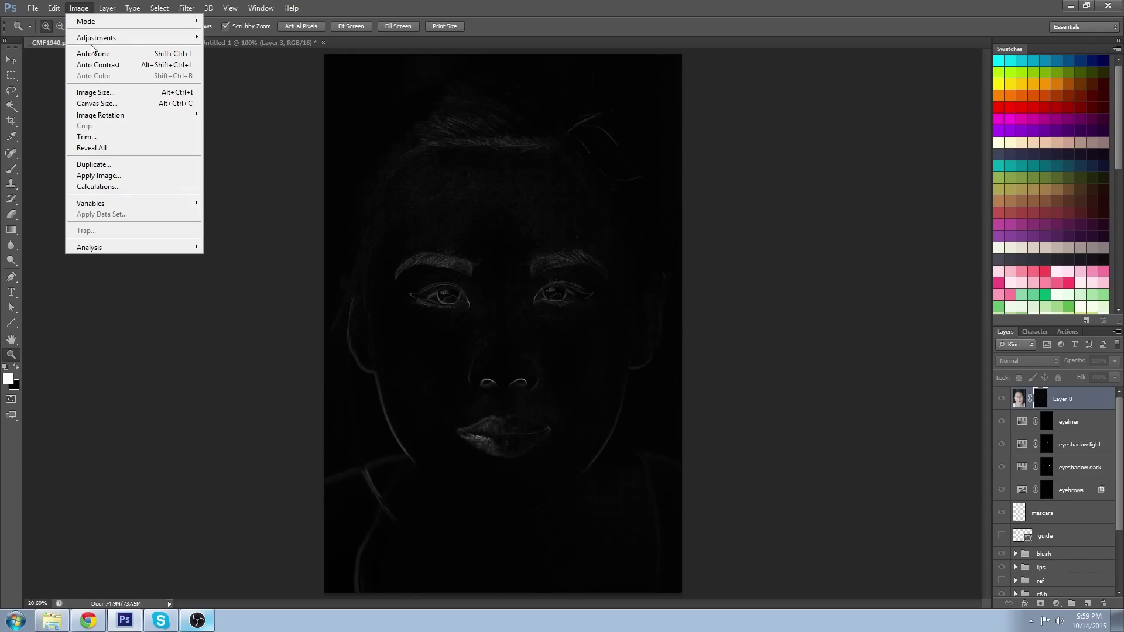
mouse_move(97, 37)
left_click(238, 48)
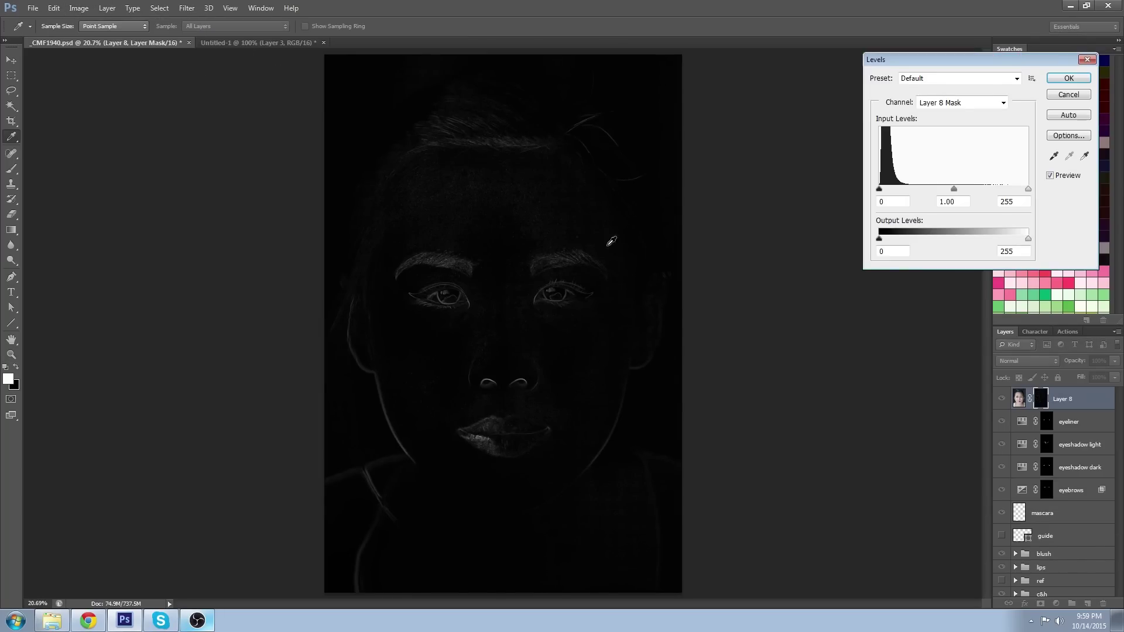
left_click_drag(1028, 188, 952, 188)
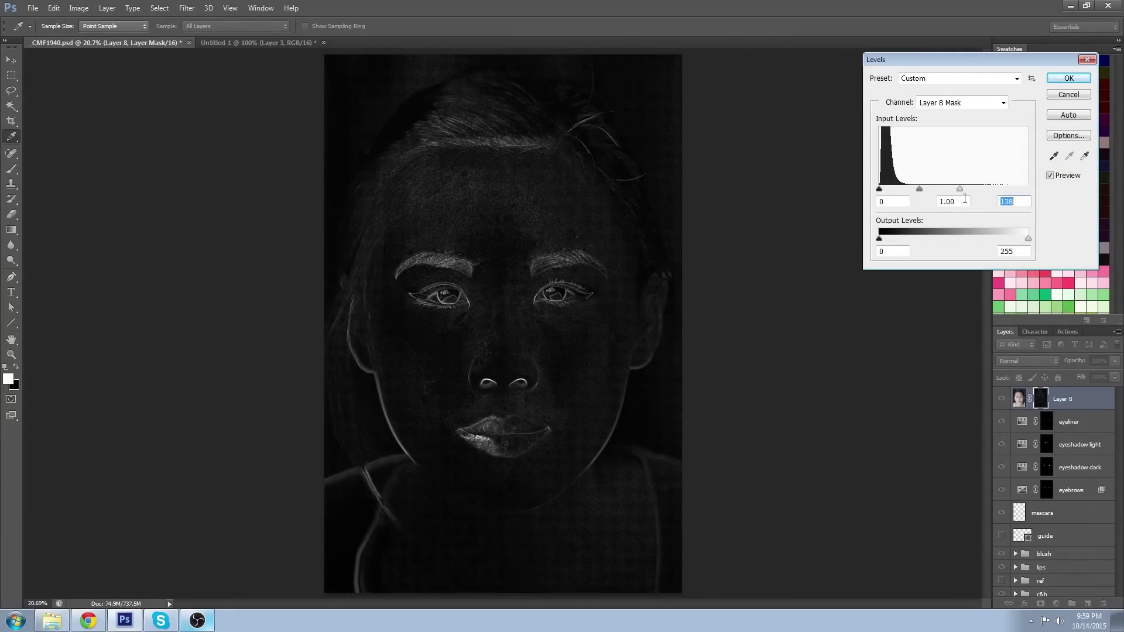
left_click_drag(879, 189, 911, 191)
mouse_move(1028, 239)
left_mouse_down()
mouse_move(1005, 242)
mouse_move(1029, 240)
left_mouse_up()
left_click(1069, 78)
Target Layer 8's image instead of its mask and sharpen it with Unsharp Mask, using a lower amount and a smaller radius.
key("z")
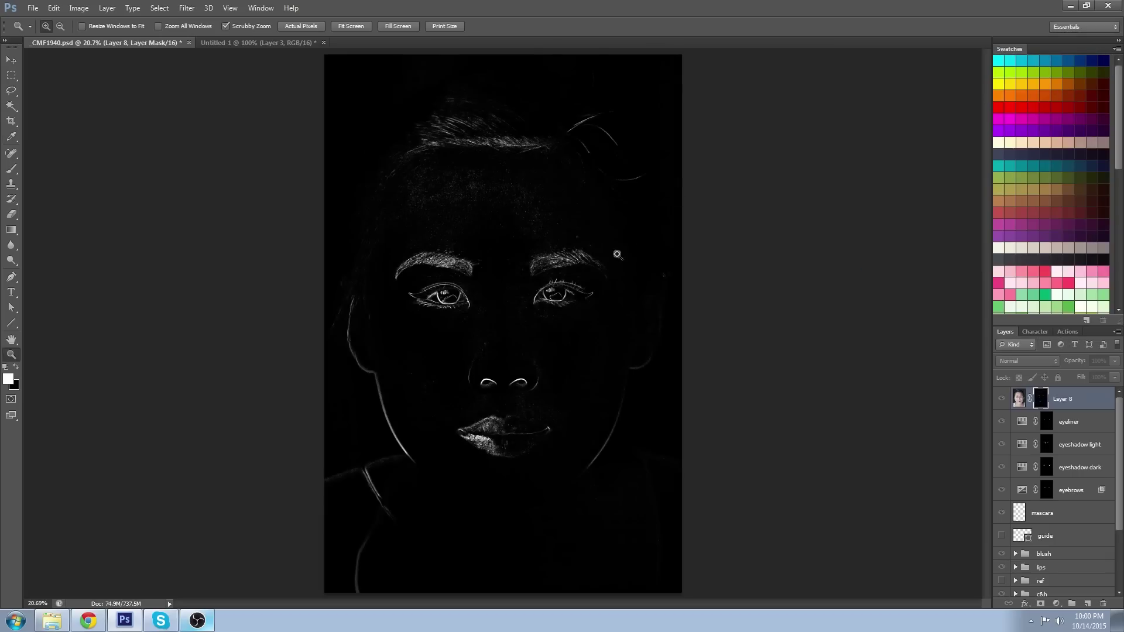
left_click(501, 334)
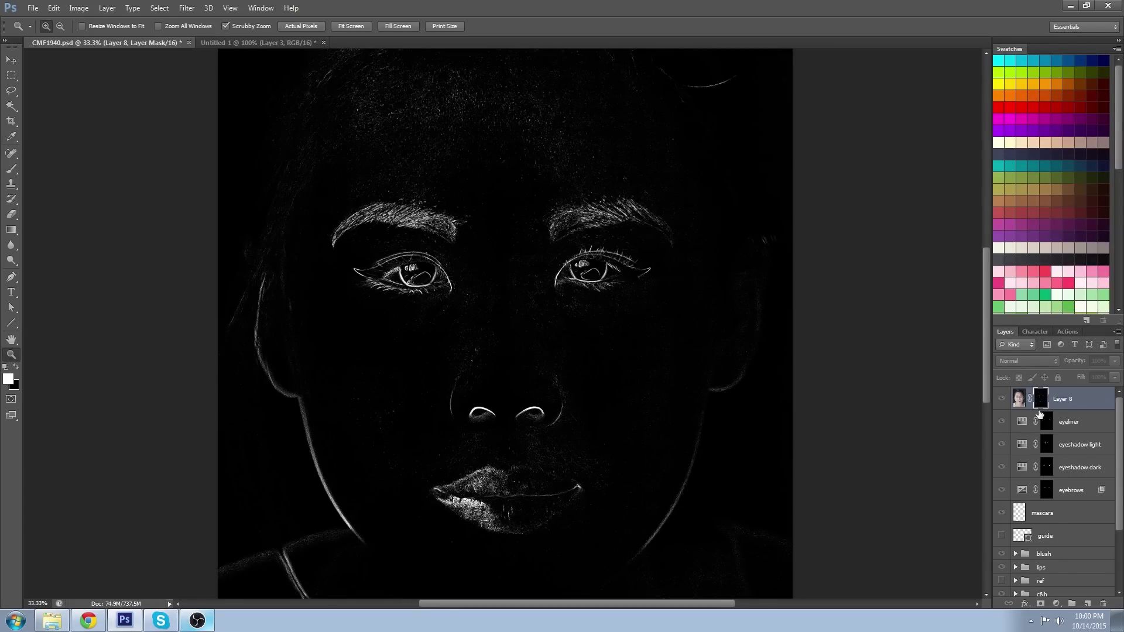
left_click(1020, 400)
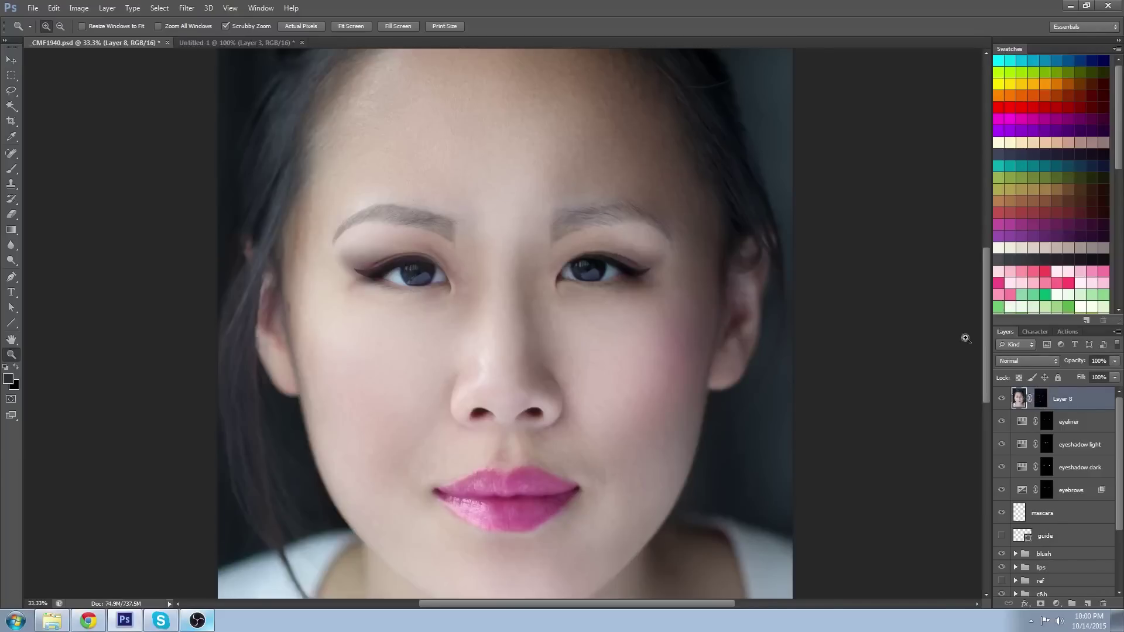
left_click(186, 9)
mouse_move(222, 184)
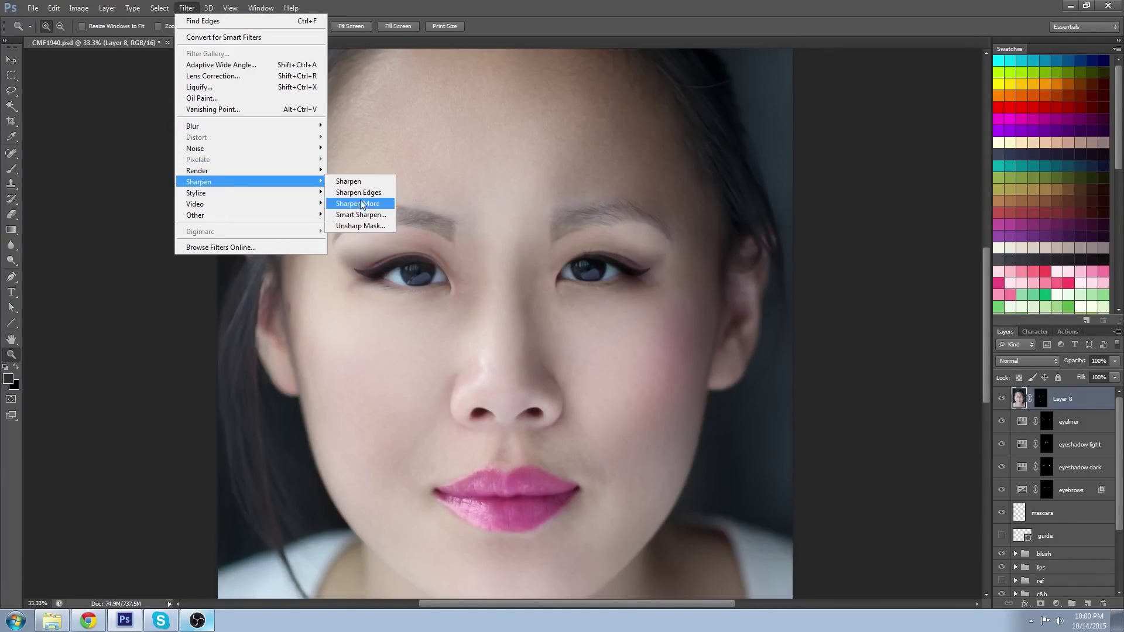
left_click(364, 229)
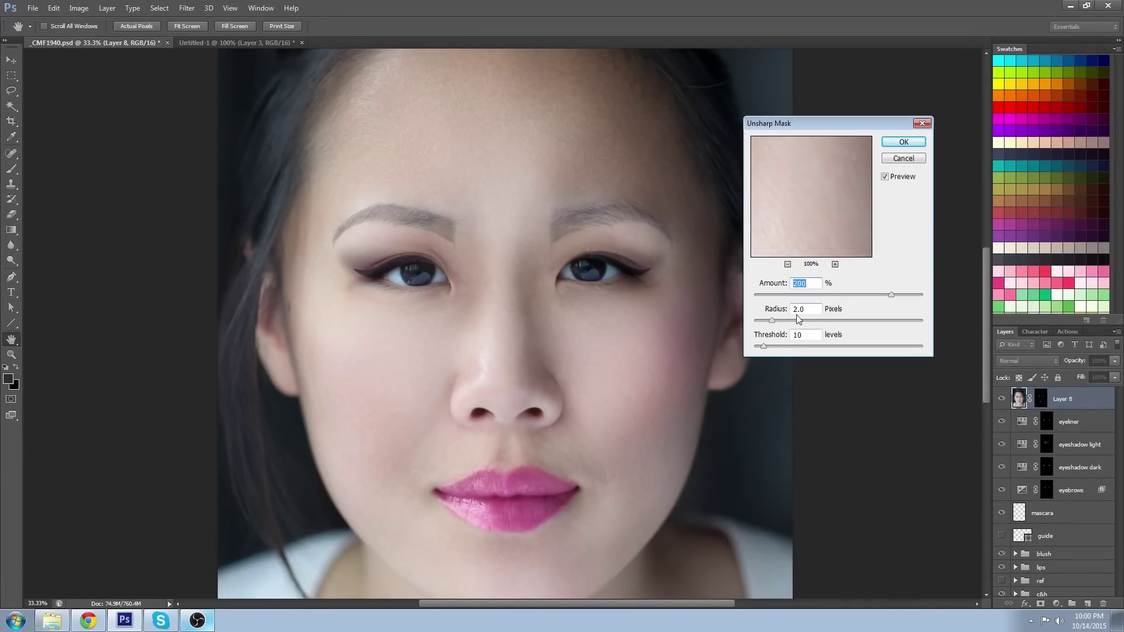
mouse_move(904, 295)
left_mouse_down()
mouse_move(829, 298)
mouse_move(884, 297)
left_mouse_up()
left_click_drag(772, 320, 755, 320)
left_click(903, 143)
key("z")
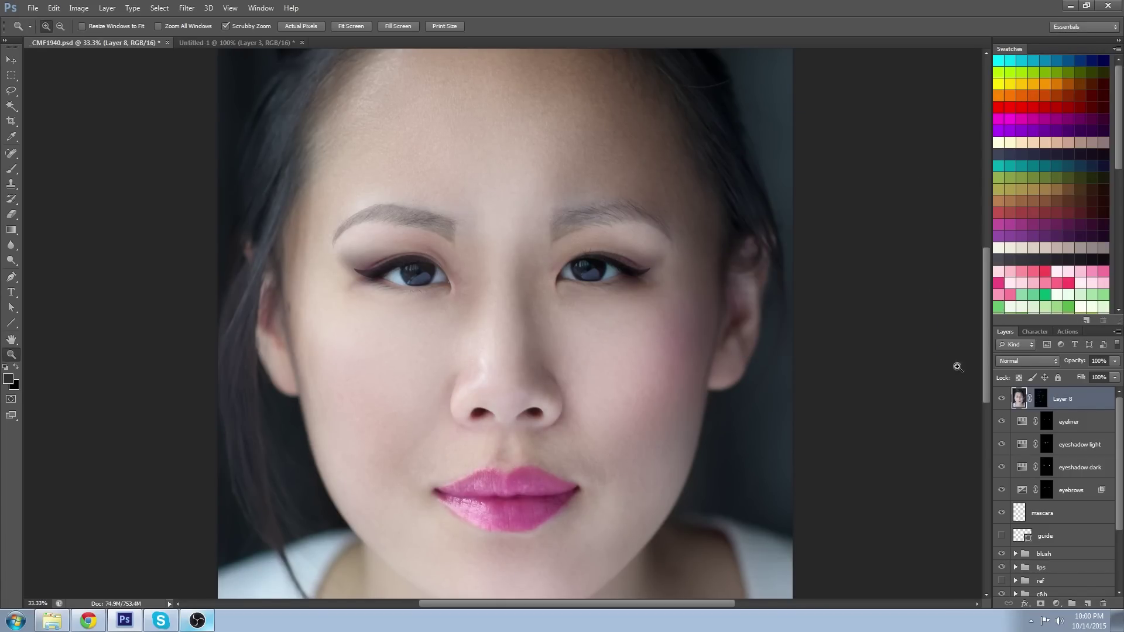
Toggle Layer 8's visibility to compare the portrait with and without the sharpening.
left_click(1002, 400)
left_click(1002, 399)
left_click(1002, 399)
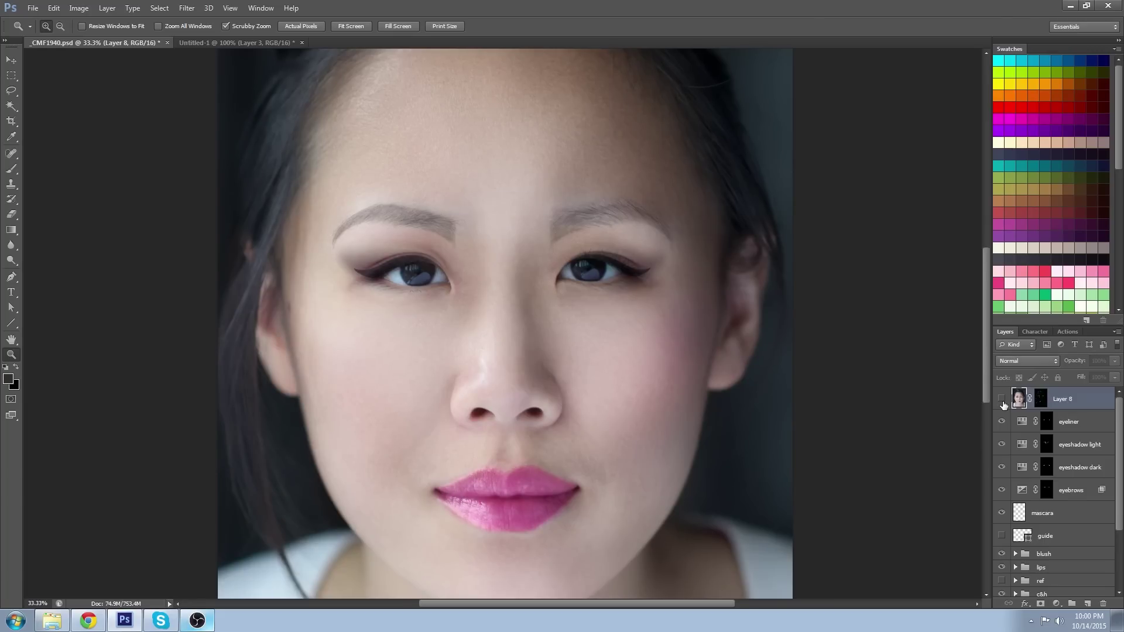
left_click(1002, 399)
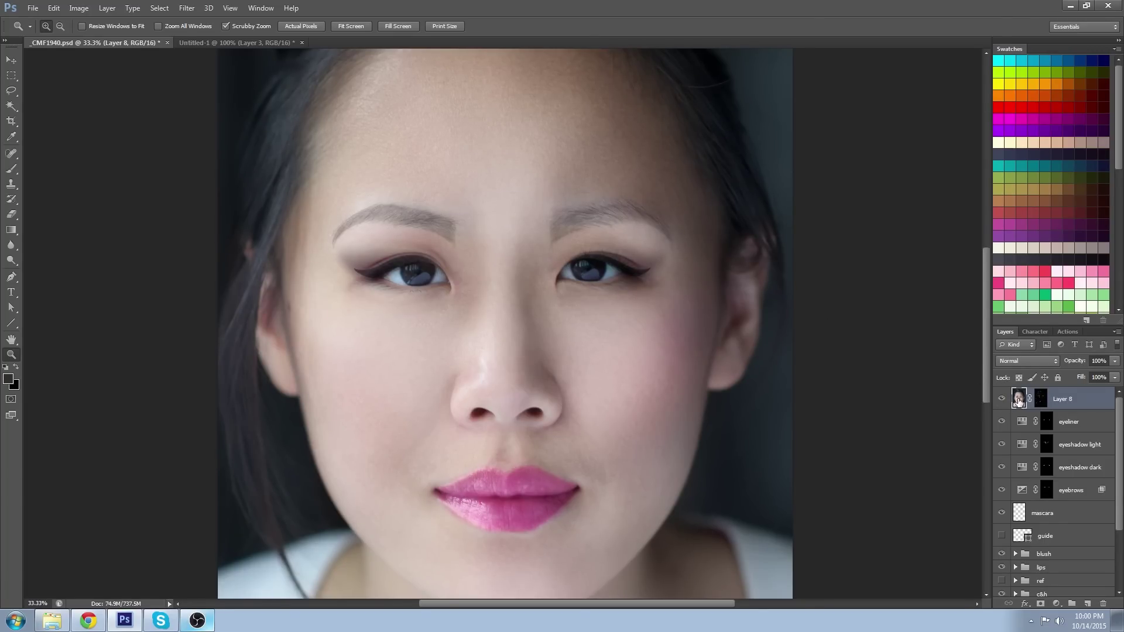
Paint white on Layer 8's mask over the eyes with an enlarged brush at 100% opacity to reveal the sharpening there.
left_click_drag(605, 280, 627, 279)
left_click(1040, 399)
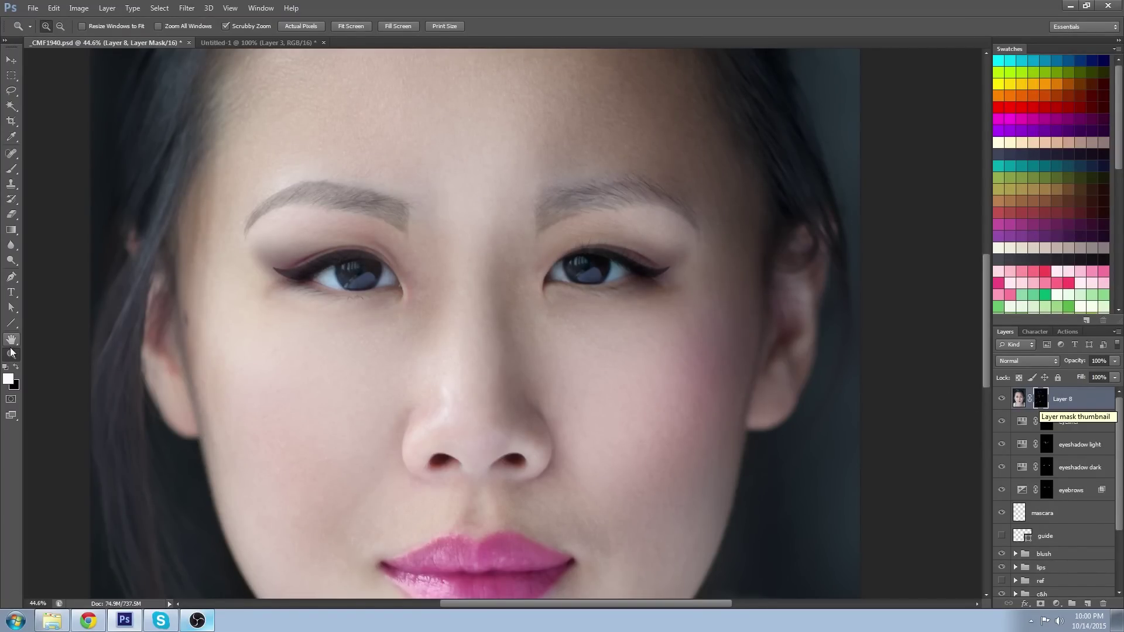
left_click_drag(359, 257, 394, 296)
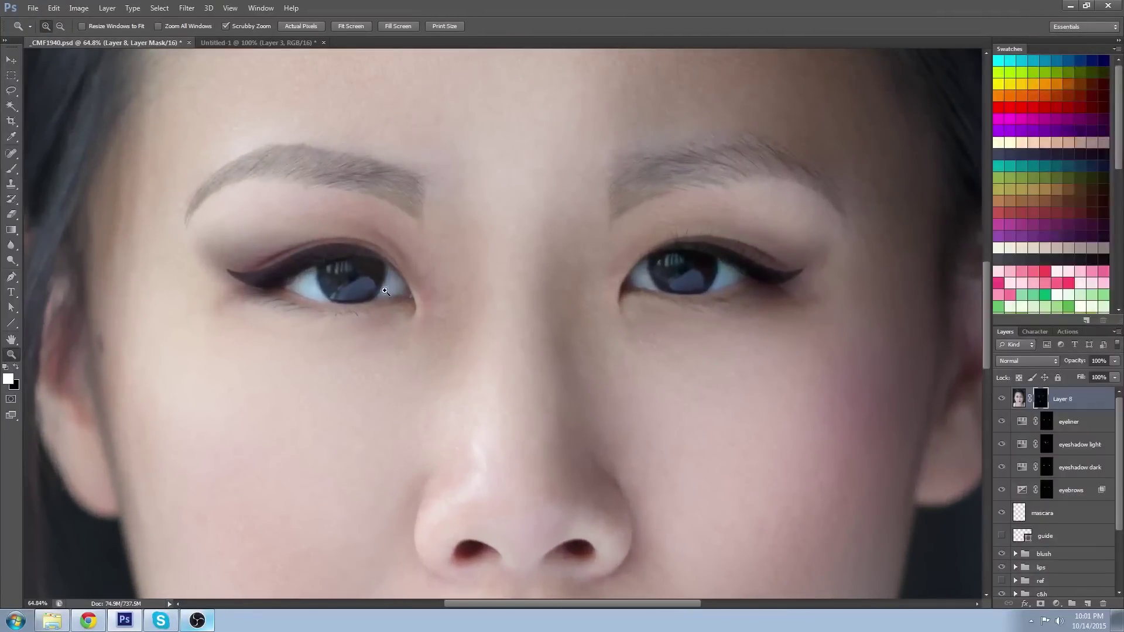
left_click(11, 169)
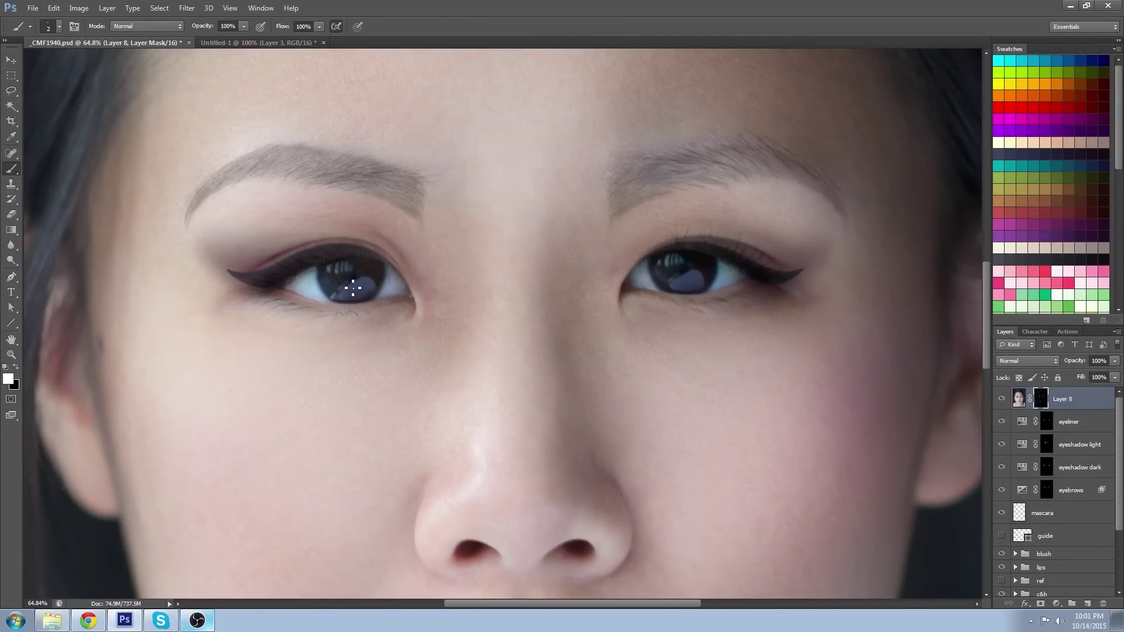
key("bracketright")
key("bracketright")
key("bracketright")
key("bracketright")
key("bracketright")
key("bracketright")
key("bracketright")
key("bracketright")
key("bracketright")
key("bracketright")
key("bracketright")
key("bracketright")
key("bracketright")
key("bracketright")
key("bracketright")
key("bracketright")
key("bracketright")
key("bracketleft")
key("bracketleft")
key("bracketleft")
key("bracketright")
key("bracketright")
key("bracketright")
mouse_move(755, 264)
left_mouse_down()
mouse_move(682, 273)
mouse_move(703, 269)
left_mouse_up()
Collapse the base group and gather all layers and groups from Layer 8 down to base into a group named "makeup".
left_click(12, 354)
key("ctrl+0")
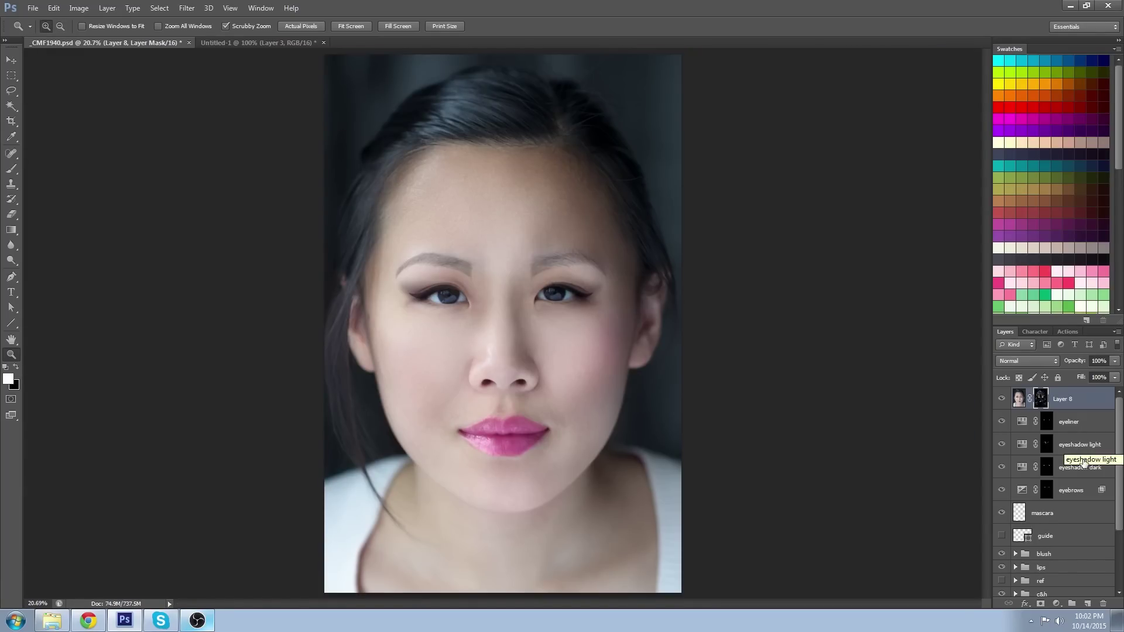
scroll(1080, 460, "down", 3)
scroll(1083, 469, "up", 3)
scroll(1082, 503, "down", 3)
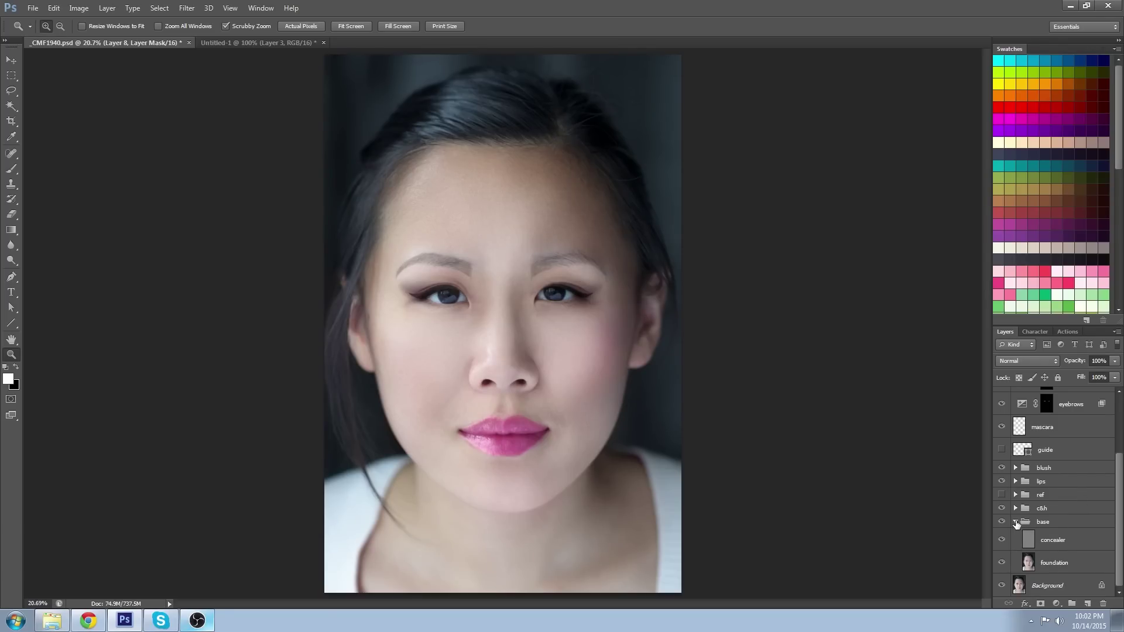
left_click(1016, 523)
left_click(1062, 569)
scroll(1062, 562, "up", 2)
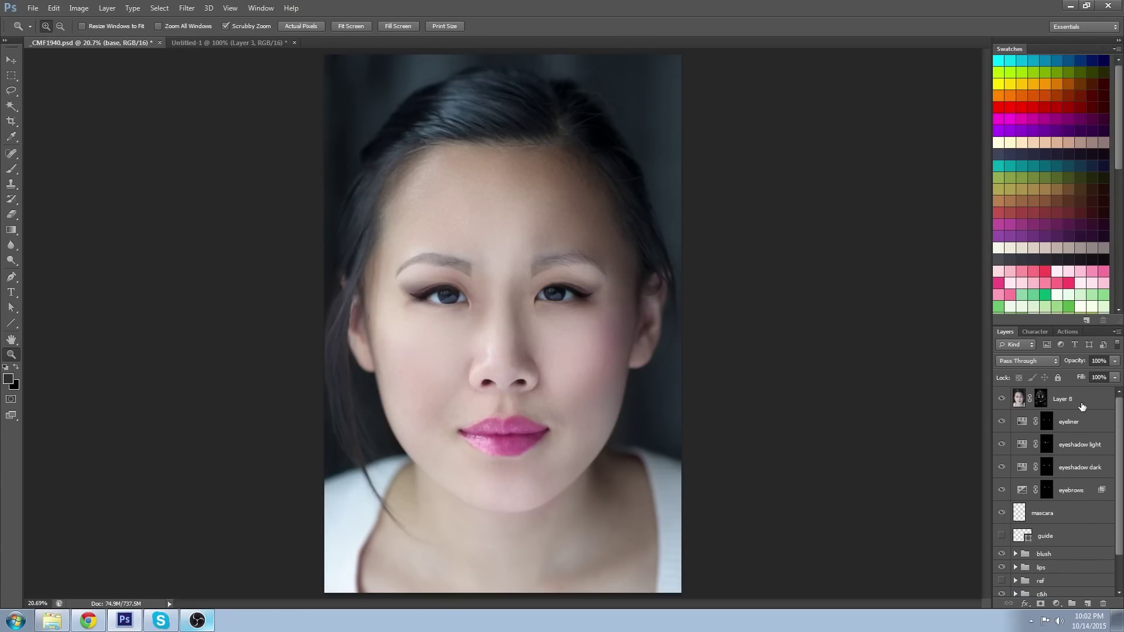
left_click(1063, 399, "shift")
left_click(1117, 331)
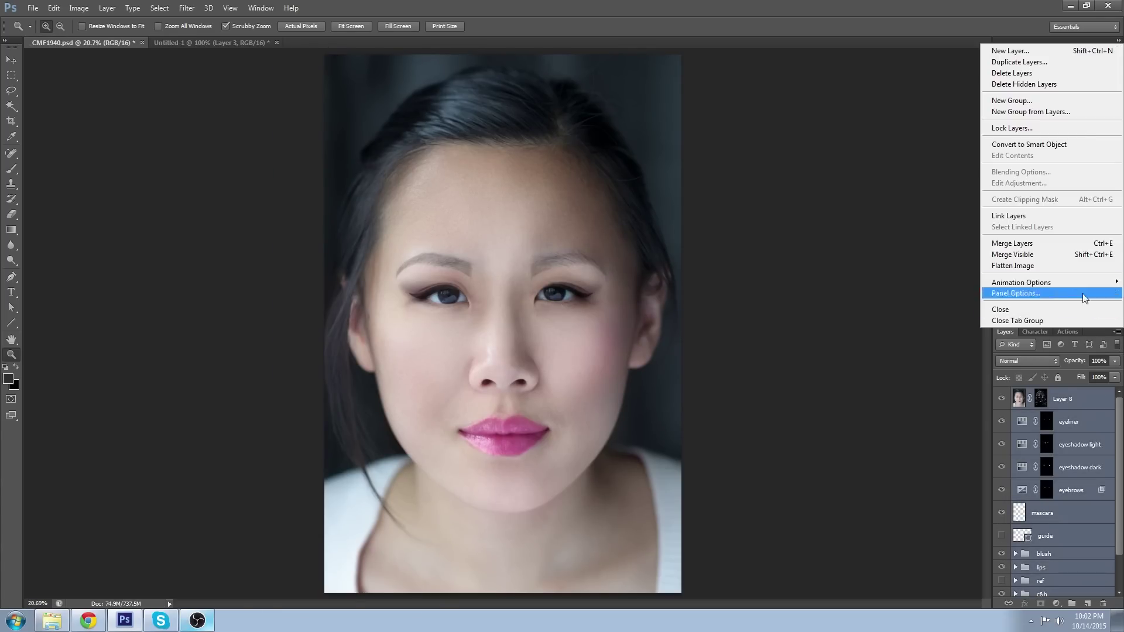
left_click(1033, 112)
type("makeup")
key("Return")
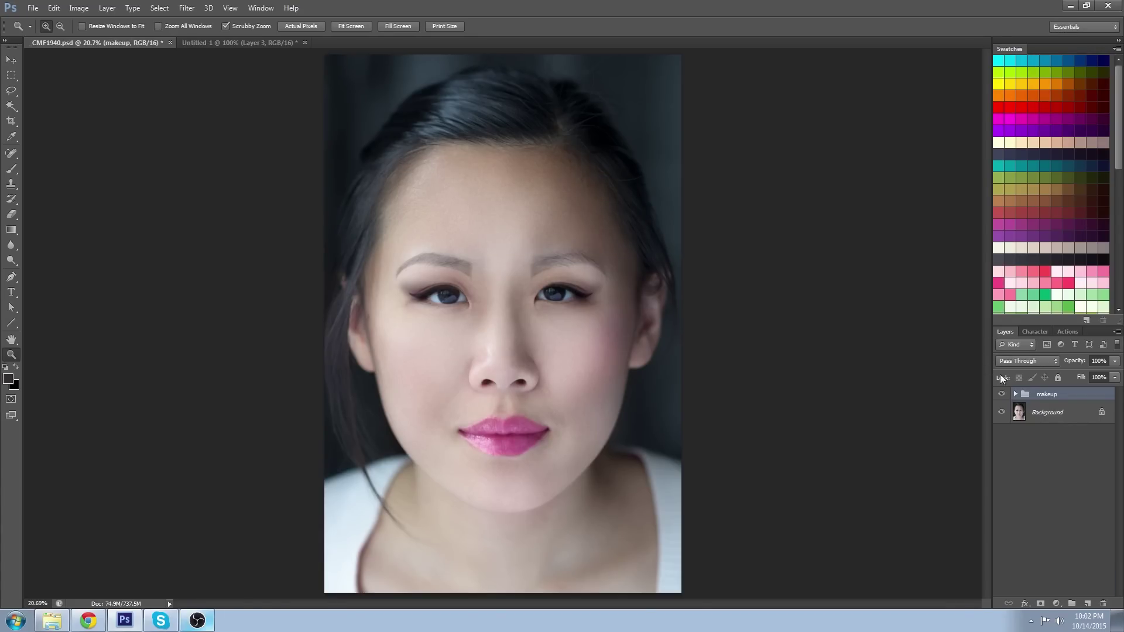
Toggle the makeup group's visibility to compare the portrait before and after the makeup.
left_click(1002, 395)
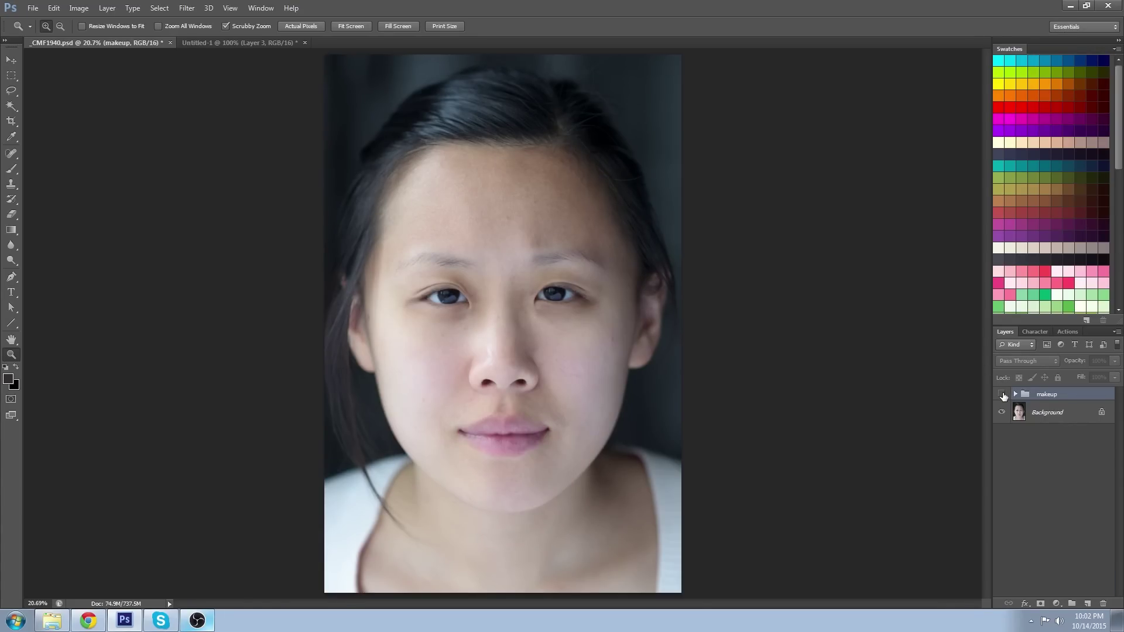
left_click(1002, 395)
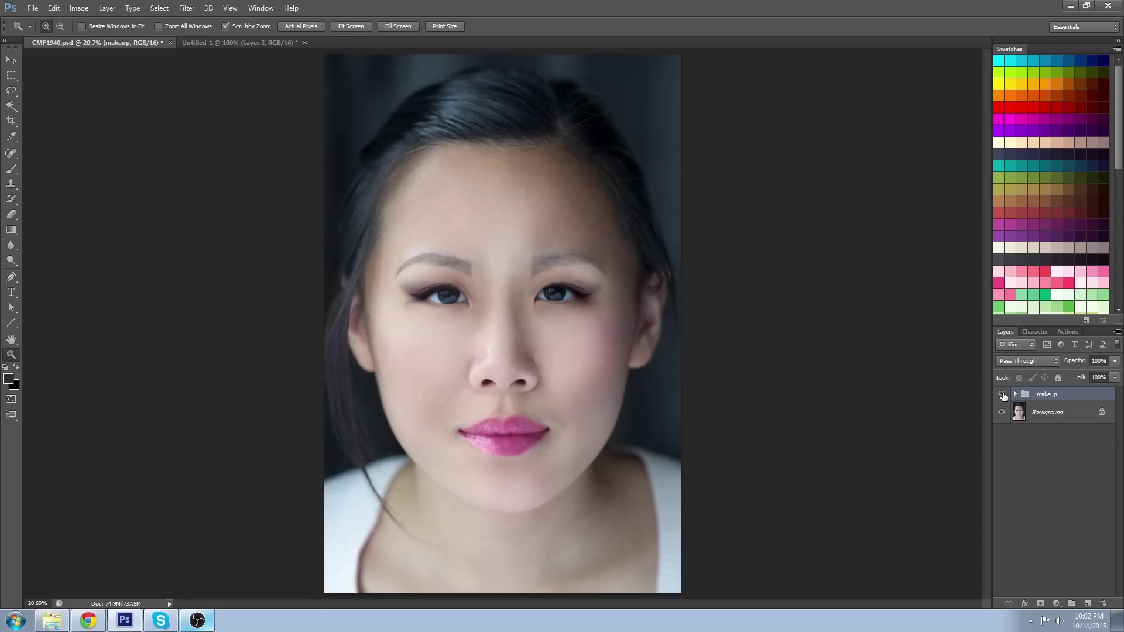
left_click(1001, 394)
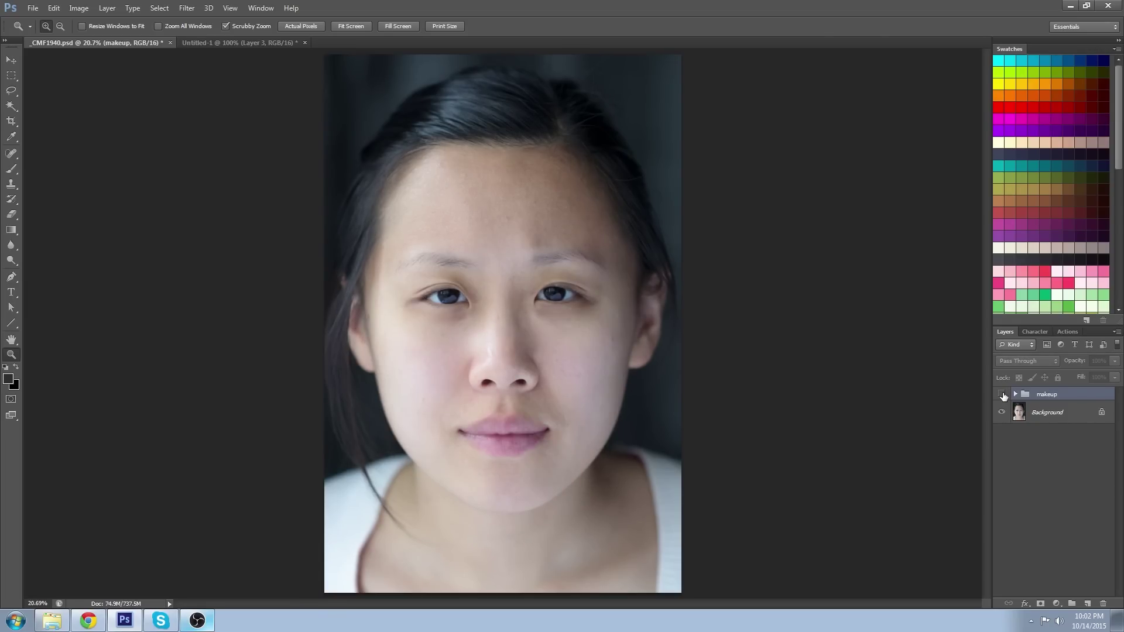
left_click(1002, 394)
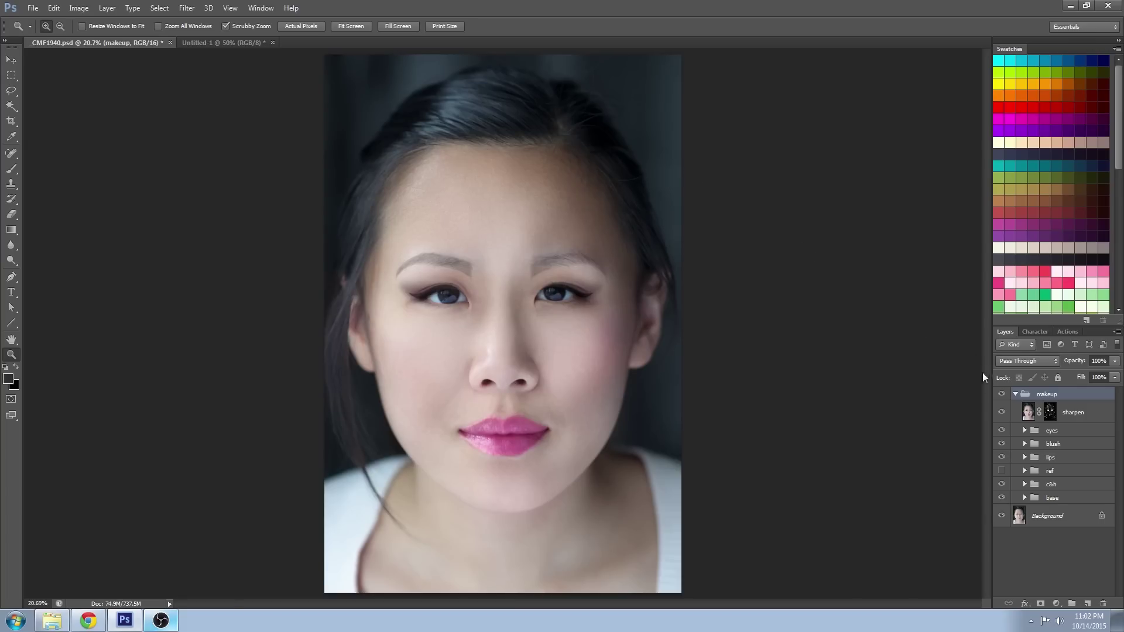
Hide the sharpen layer and the eyes, blush, lips and c&h groups, and expand the base group.
left_click_drag(1002, 415, 1002, 484)
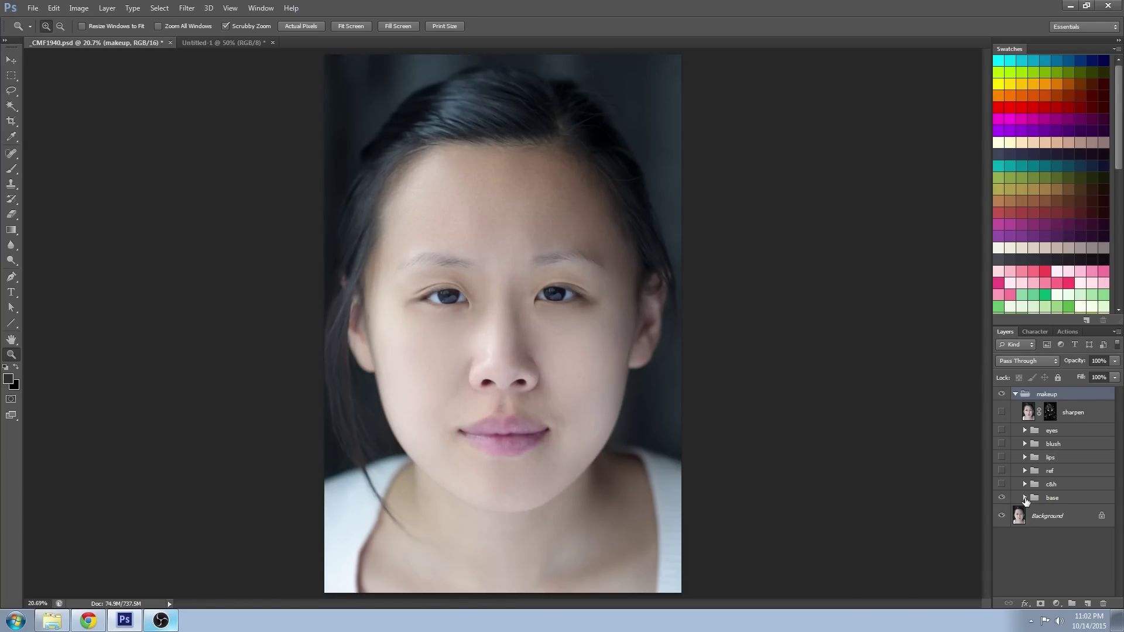
left_click(1024, 498)
Sample the skin colour beside the brow and paint it over the inner end of the other brow on the foundation layer.
left_click(494, 248)
left_click(1042, 542)
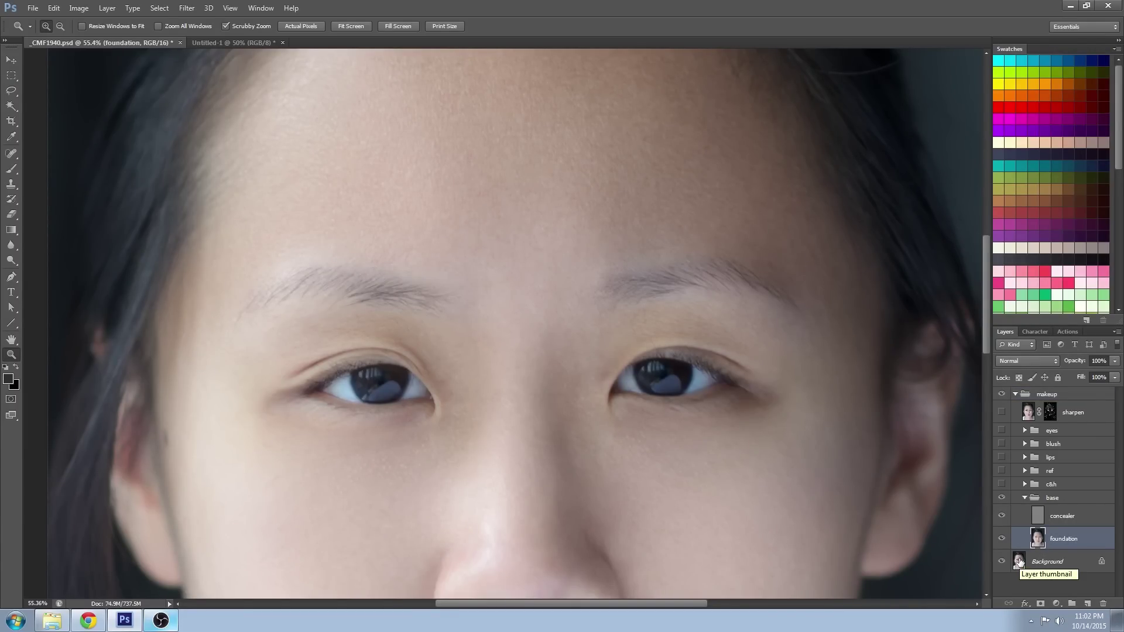
left_click(12, 168)
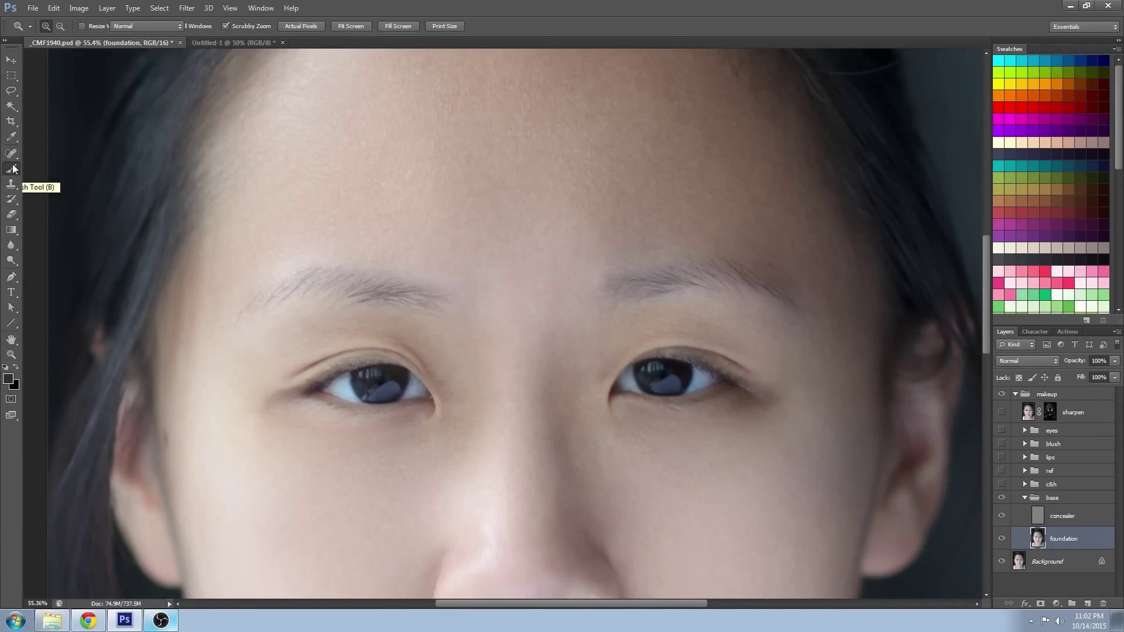
left_click(471, 300, "alt")
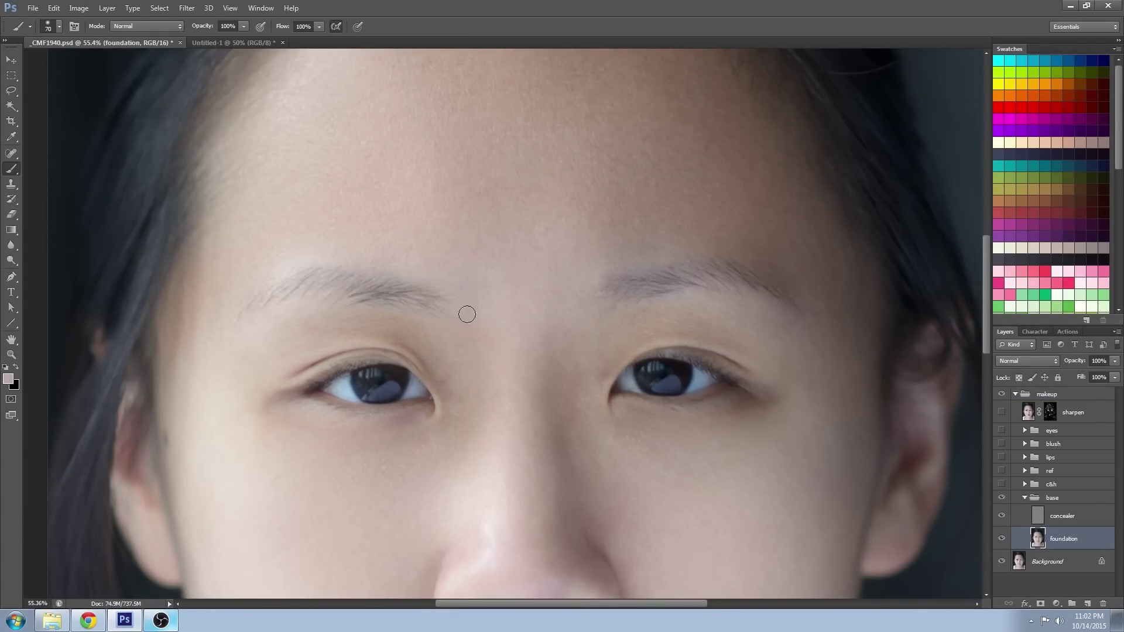
left_click_drag(613, 281, 609, 283)
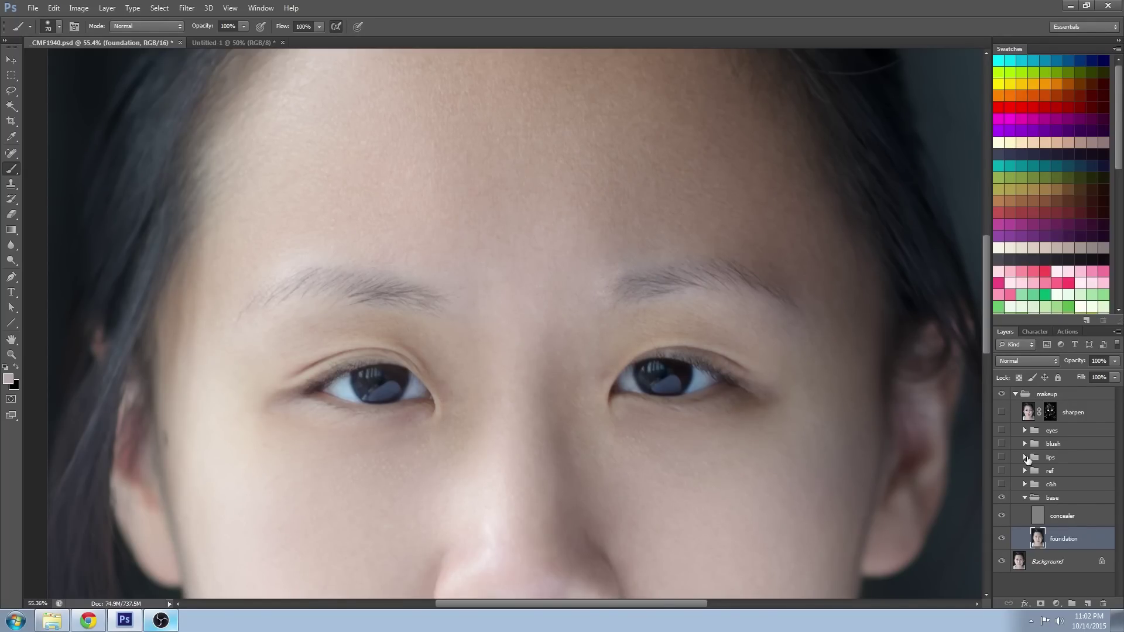
Retouch the skin texture around the brows on the concealer layer with the Healing Brush while foundation is hidden, and show foundation again.
left_click(1002, 538)
left_click(1035, 515)
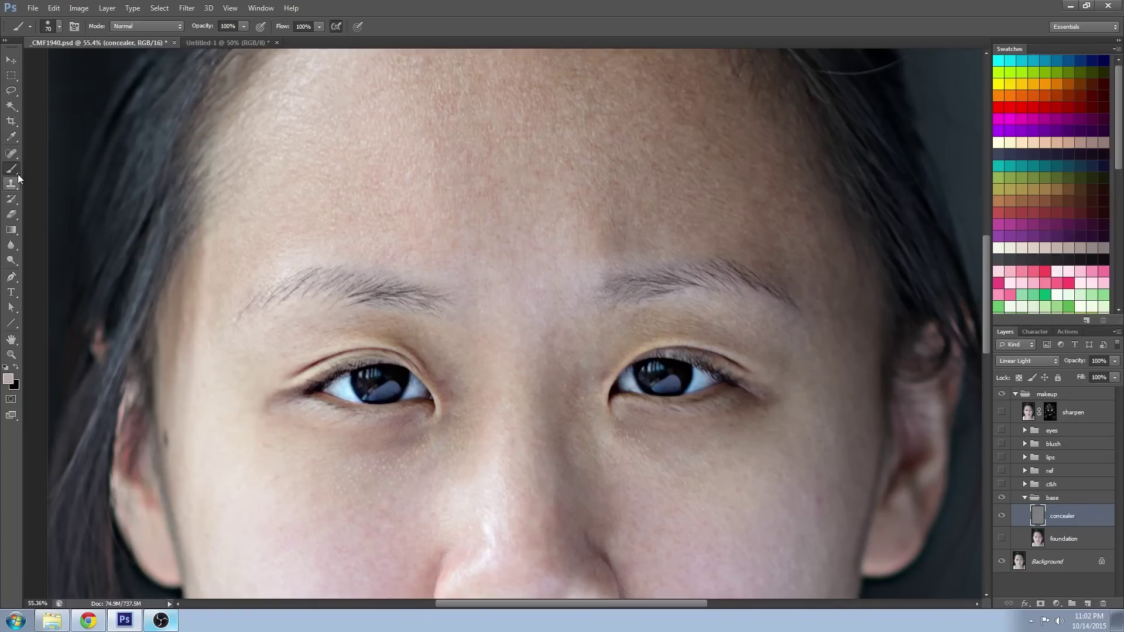
left_click(11, 154)
left_click(58, 162)
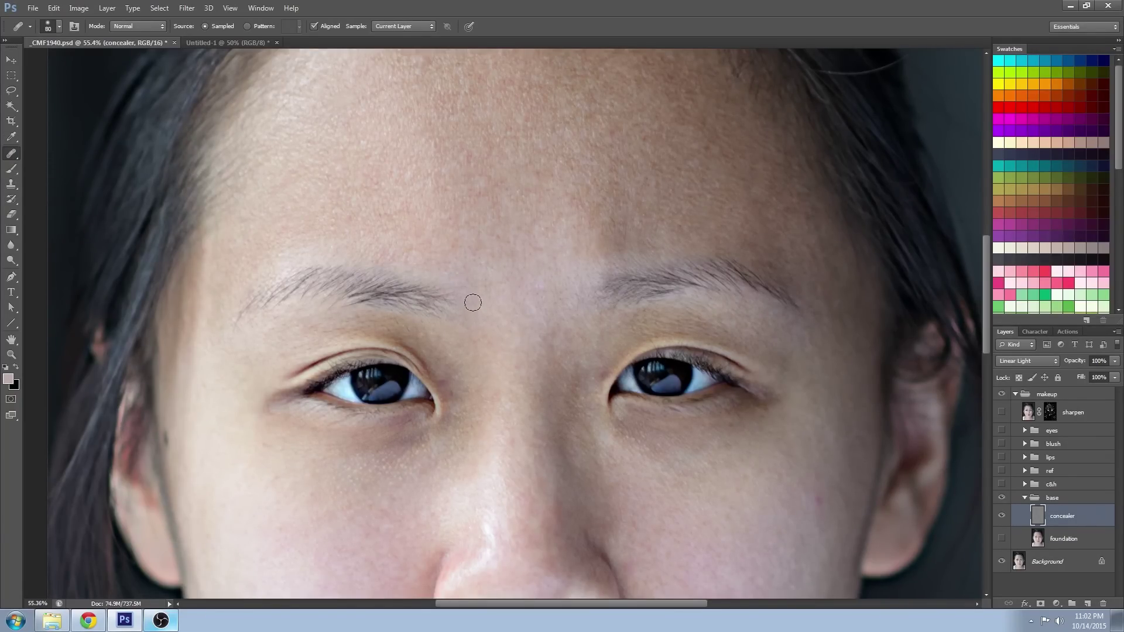
left_click(465, 271)
left_click(540, 115)
left_click(1001, 539)
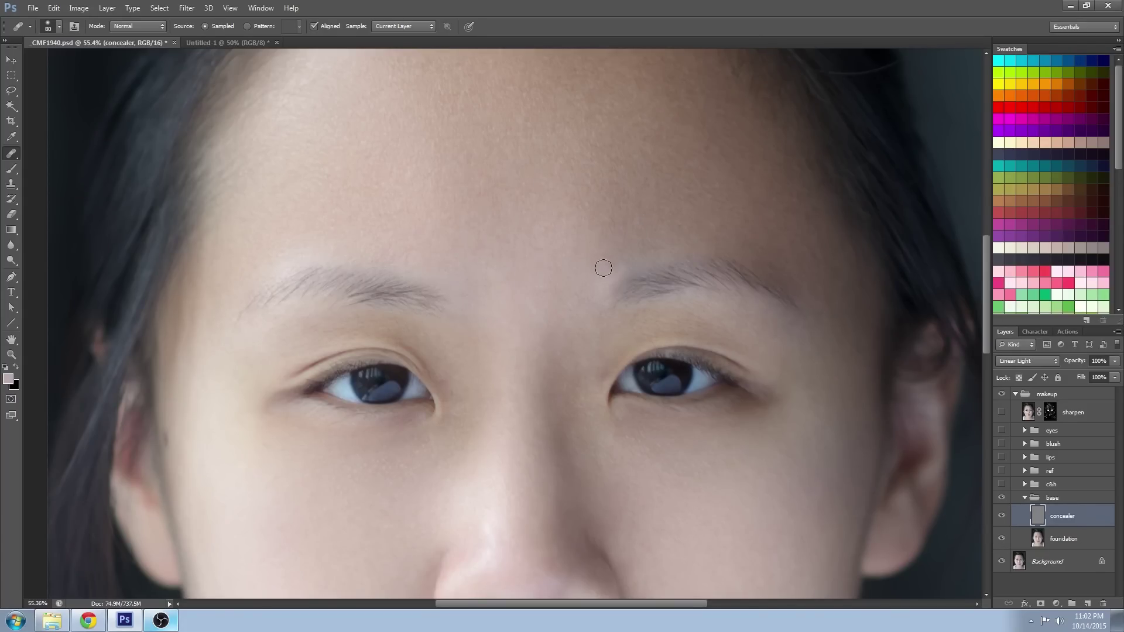
left_click(835, 178)
Collapse the base group and turn on the c&h group's visibility.
left_click(1025, 497)
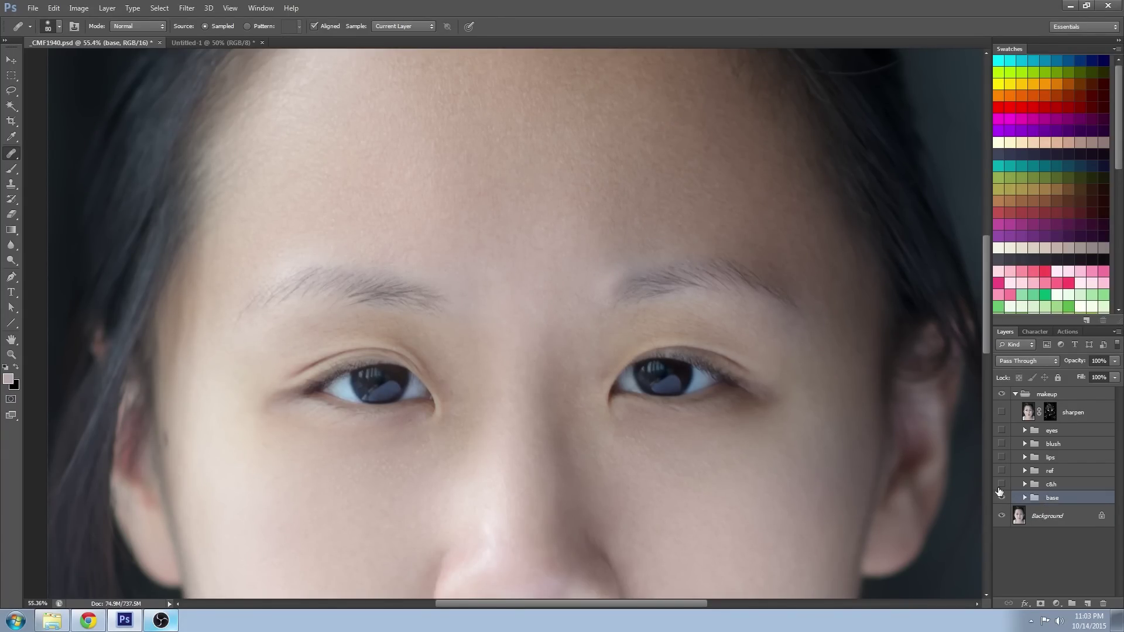
left_click_drag(1000, 495, 1001, 483)
key("z")
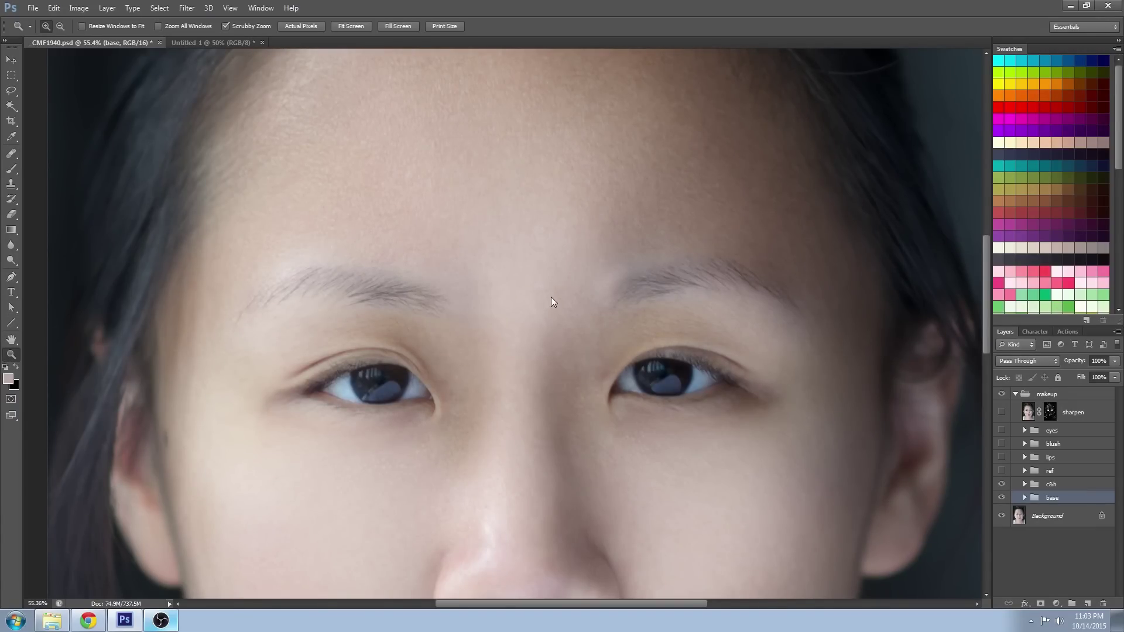
Show and expand the lips group, and reduce Layer 7's opacity to 46%.
scroll(551, 297, "down", 3)
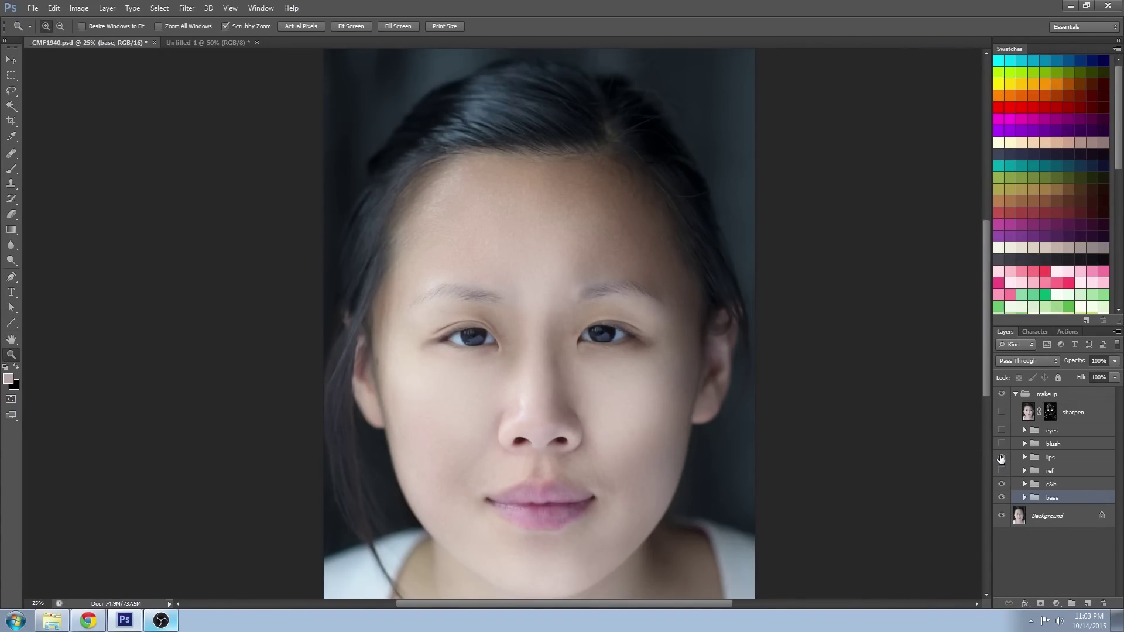
left_click(1001, 459)
left_click(1029, 457)
left_click(1024, 457)
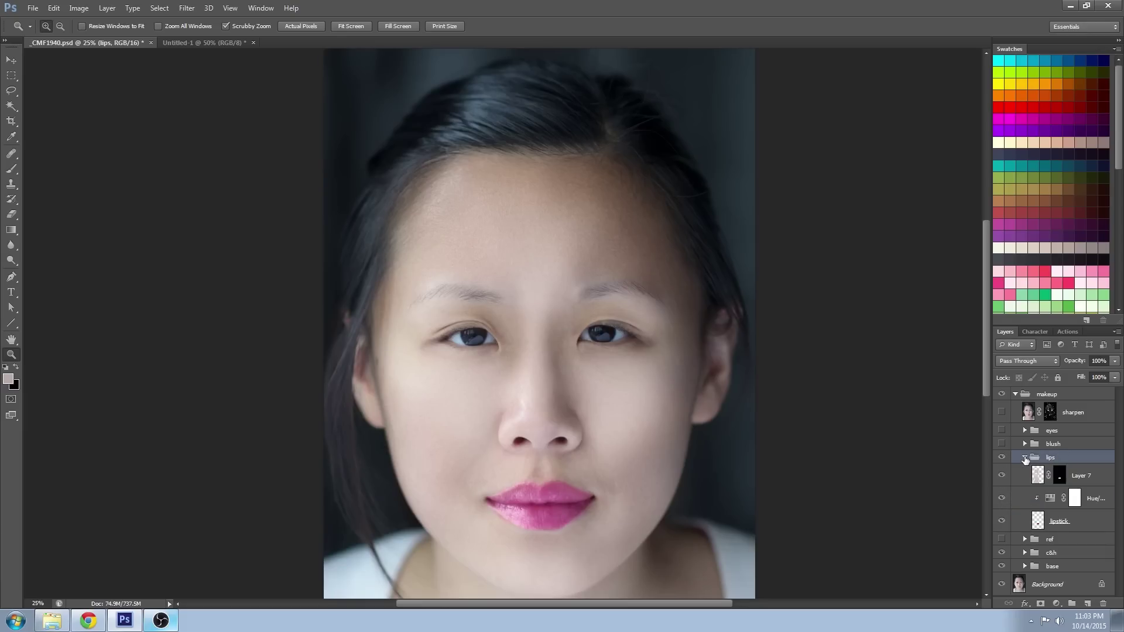
left_click(1099, 476)
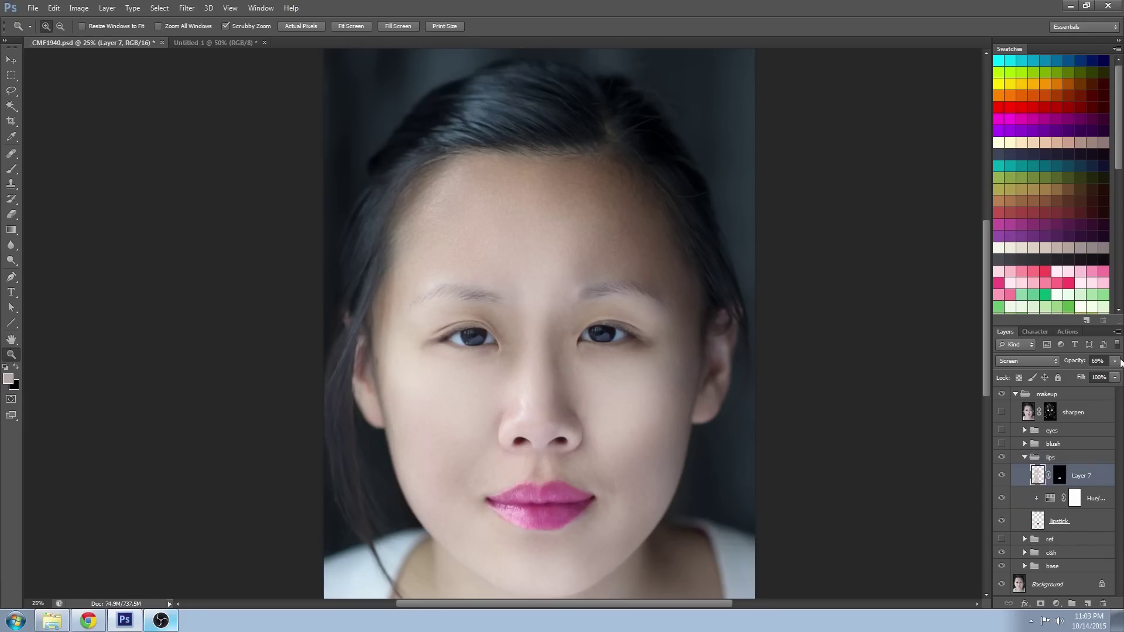
left_click(1115, 362)
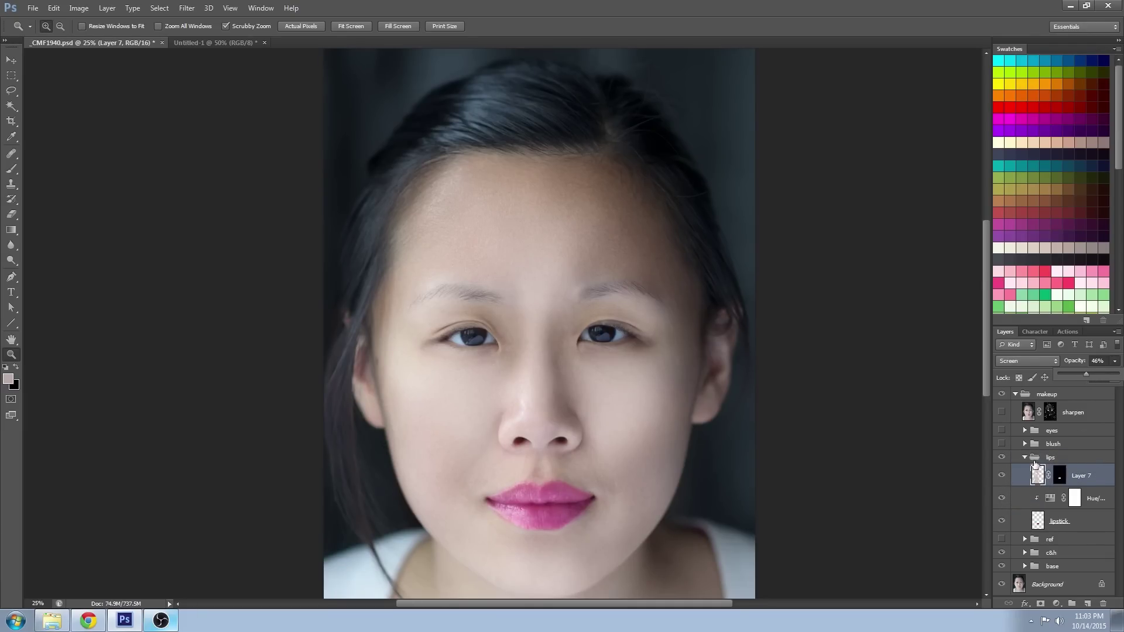
Set the lips group's opacity to 64% and the hue of its Hue/Saturation adjustment to +34.
left_click(1024, 457)
left_click_drag(1114, 361, 1080, 378)
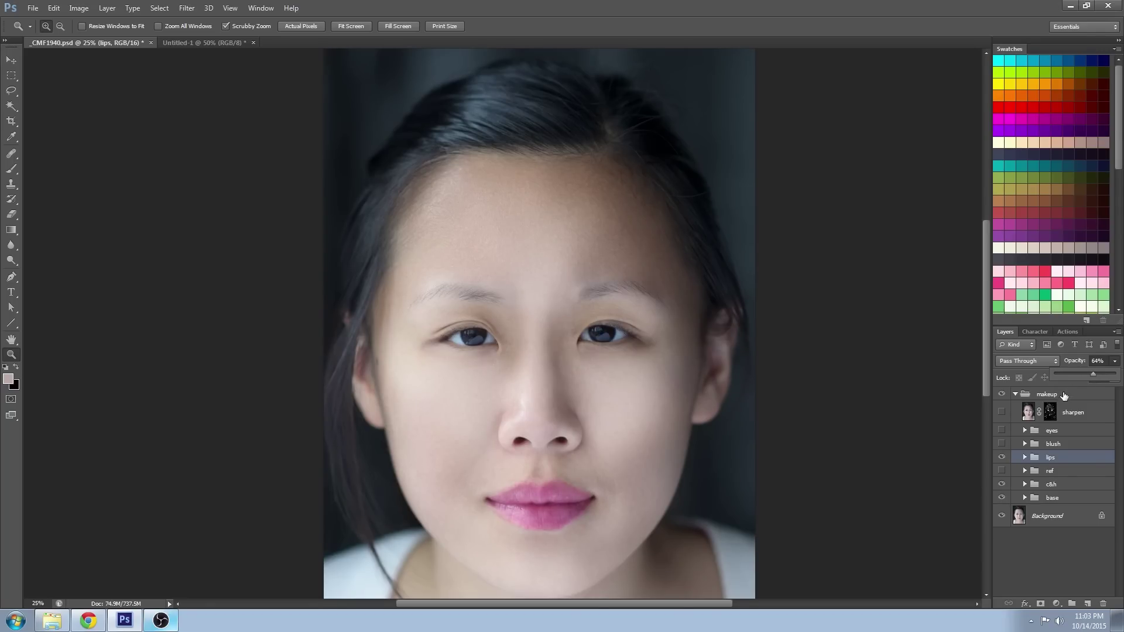
left_click(1024, 457)
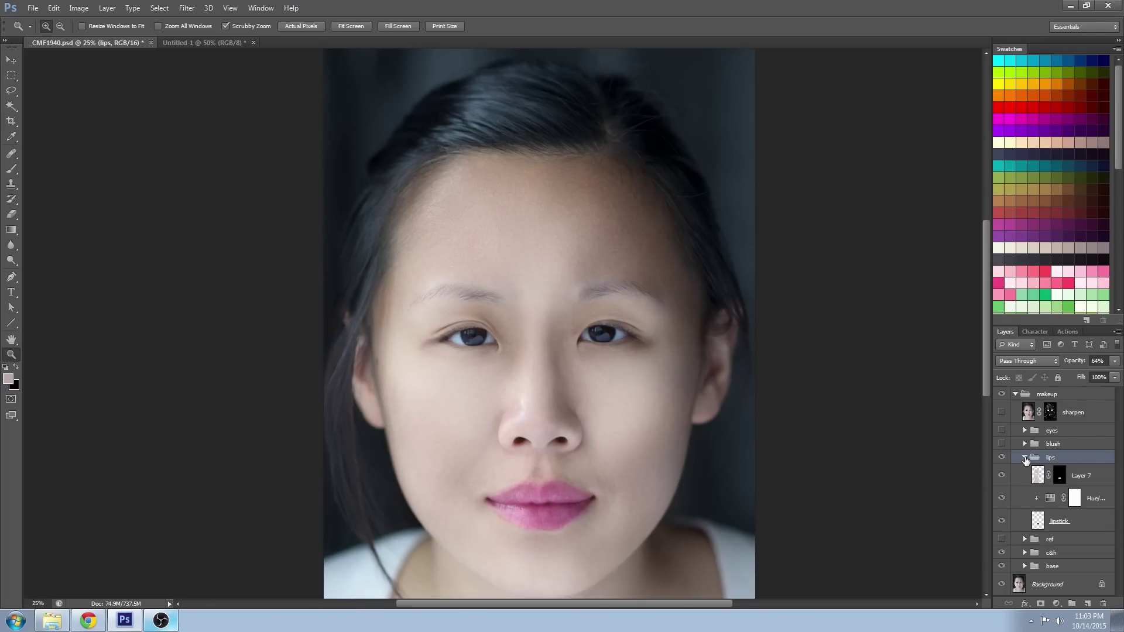
double_click(1050, 498)
mouse_move(846, 240)
left_mouse_down()
mouse_move(873, 246)
mouse_move(862, 253)
left_mouse_up()
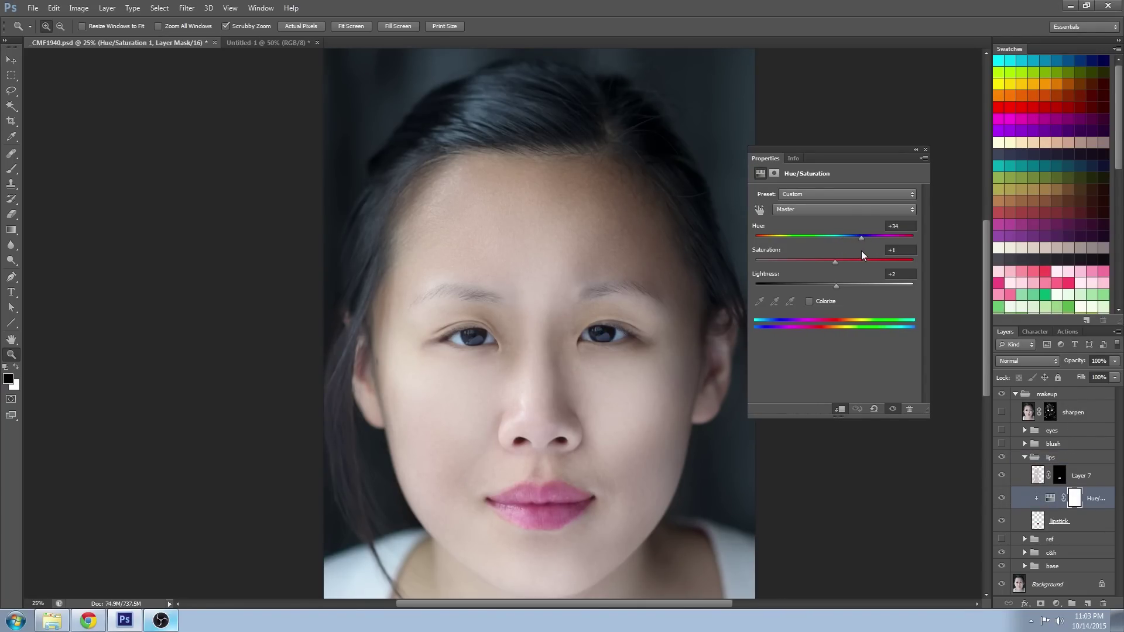
left_click(925, 150)
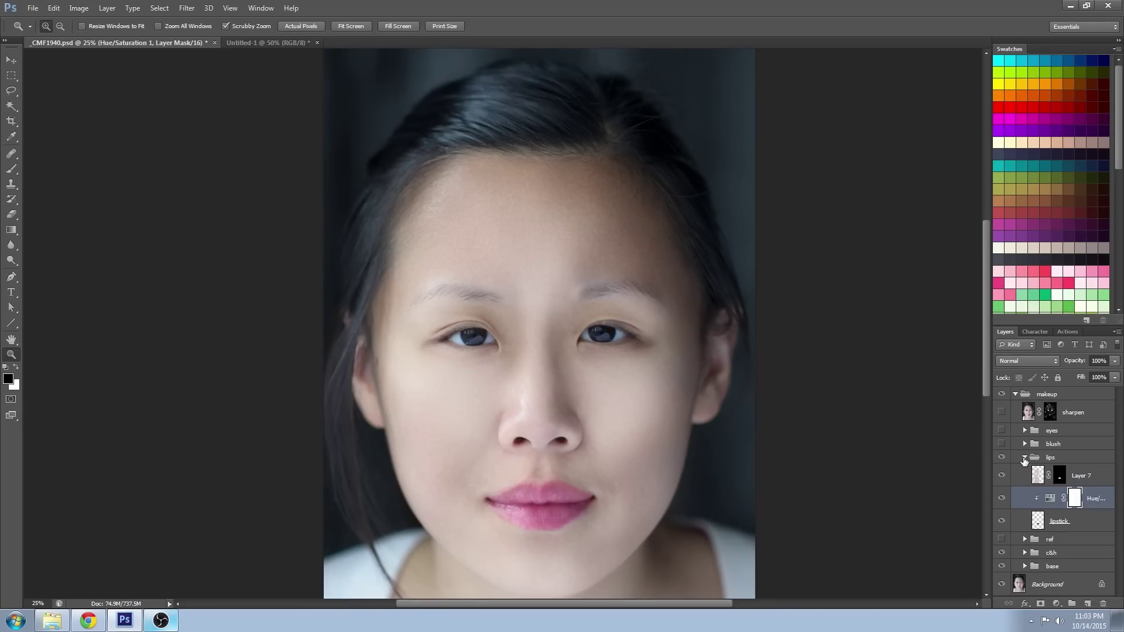
left_click(1025, 457)
Show and expand the blush group, and set the blush layer's blend mode to Normal for painting.
left_click(1001, 445)
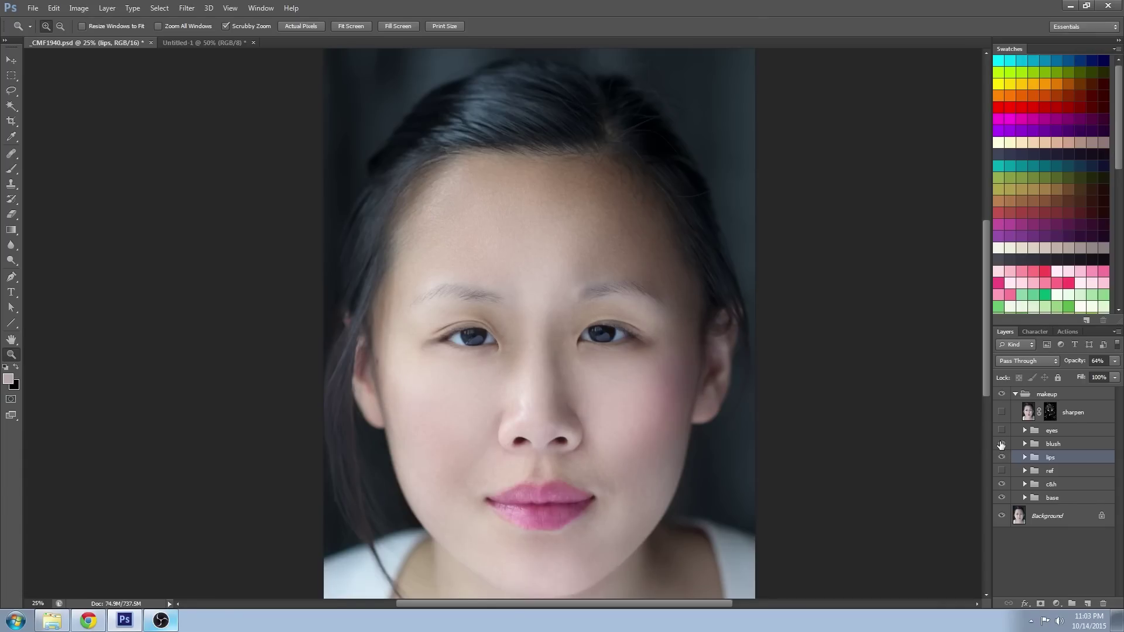
left_click(1024, 444)
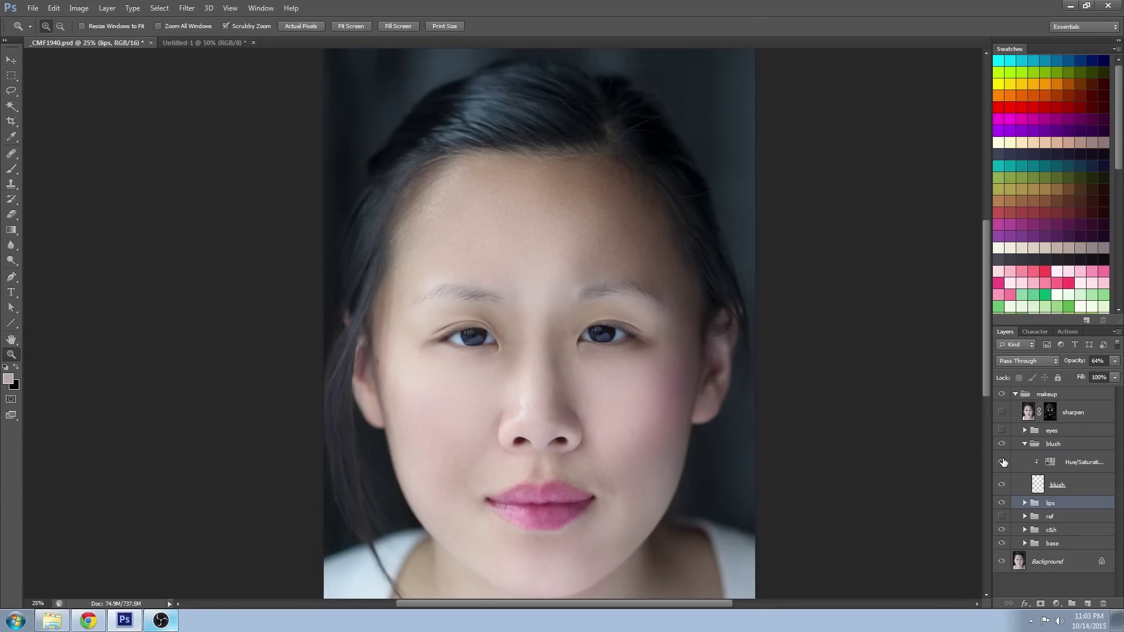
left_click(1037, 487)
left_click(12, 170)
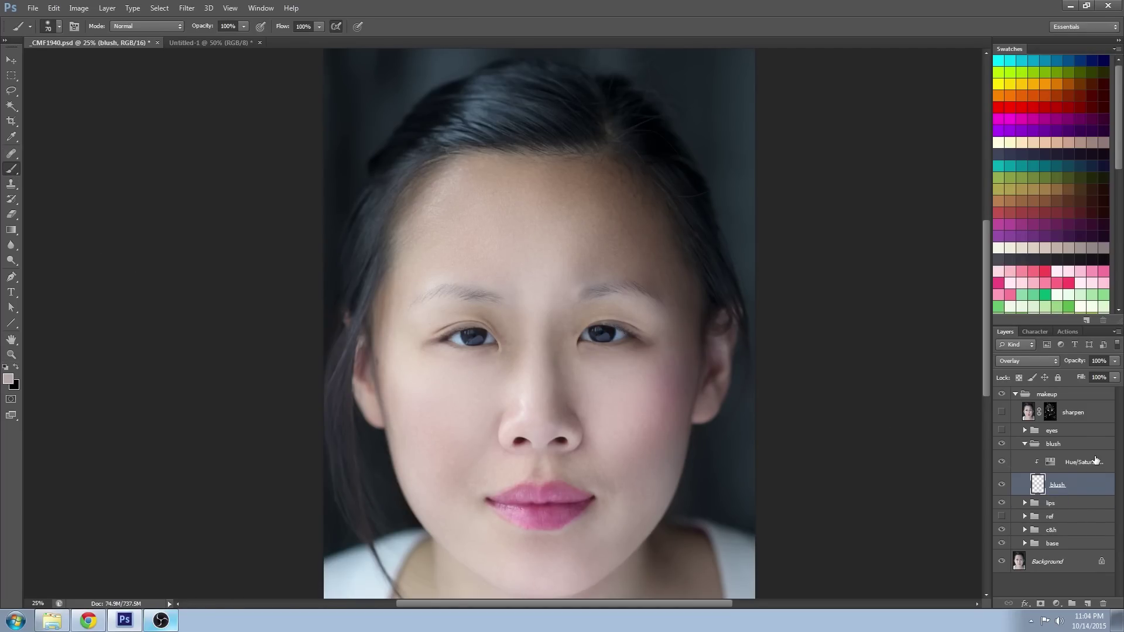
left_click(1027, 360)
left_click(1020, 54)
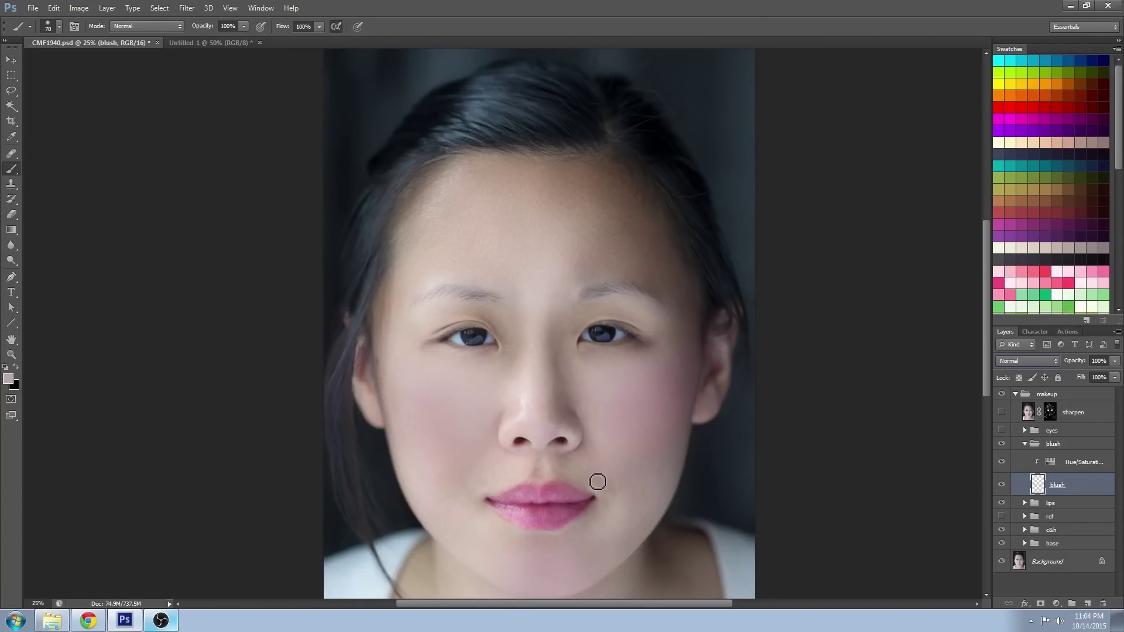
Sample the lip colour, paint it on the left-hand cheek with a 400 px brush, and set the blush layer to Overlay.
left_click(551, 489, "alt")
key("bracketright")
key("bracketright")
key("bracketright")
key("bracketright")
key("bracketright")
key("bracketright")
key("bracketright")
key("bracketright")
key("bracketright")
key("bracketright")
left_click_drag(410, 379, 442, 410)
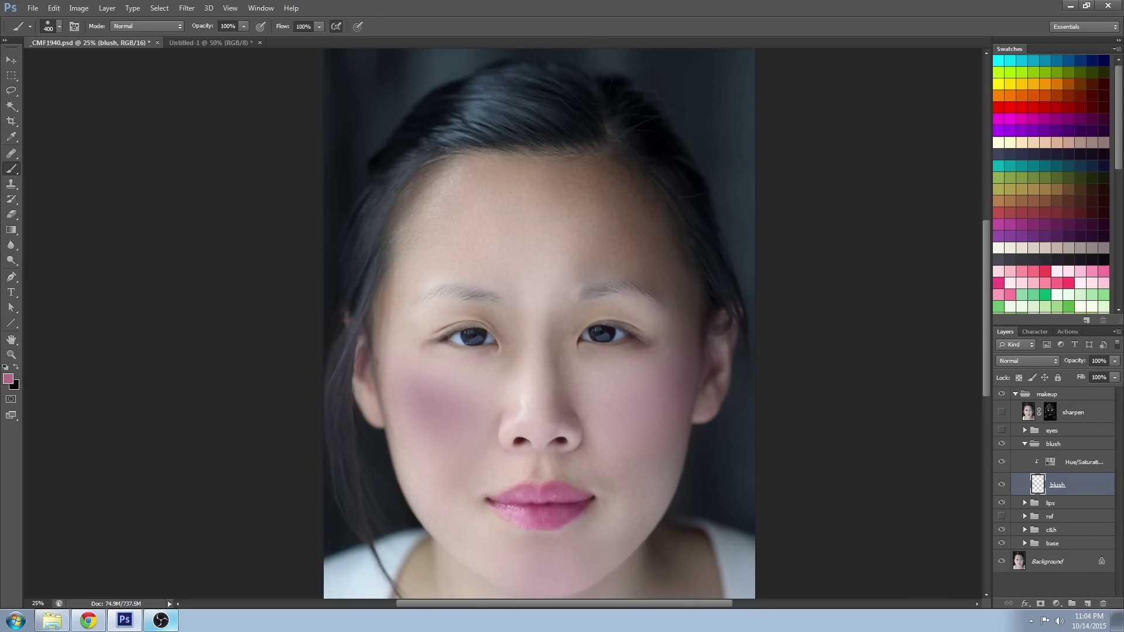
left_click(1024, 361)
left_click(1020, 204)
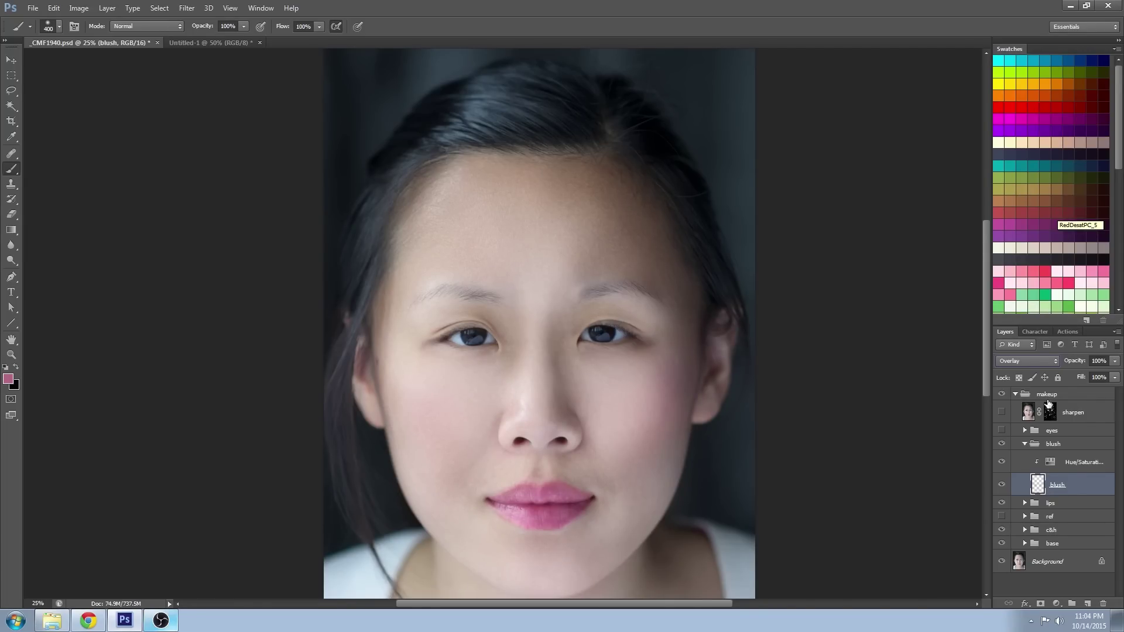
Add a layer mask to the collapsed blush group and paint black over the right-hand cheek with a 500 px brush.
left_click(1053, 444)
left_click(1025, 444)
left_click(1041, 604)
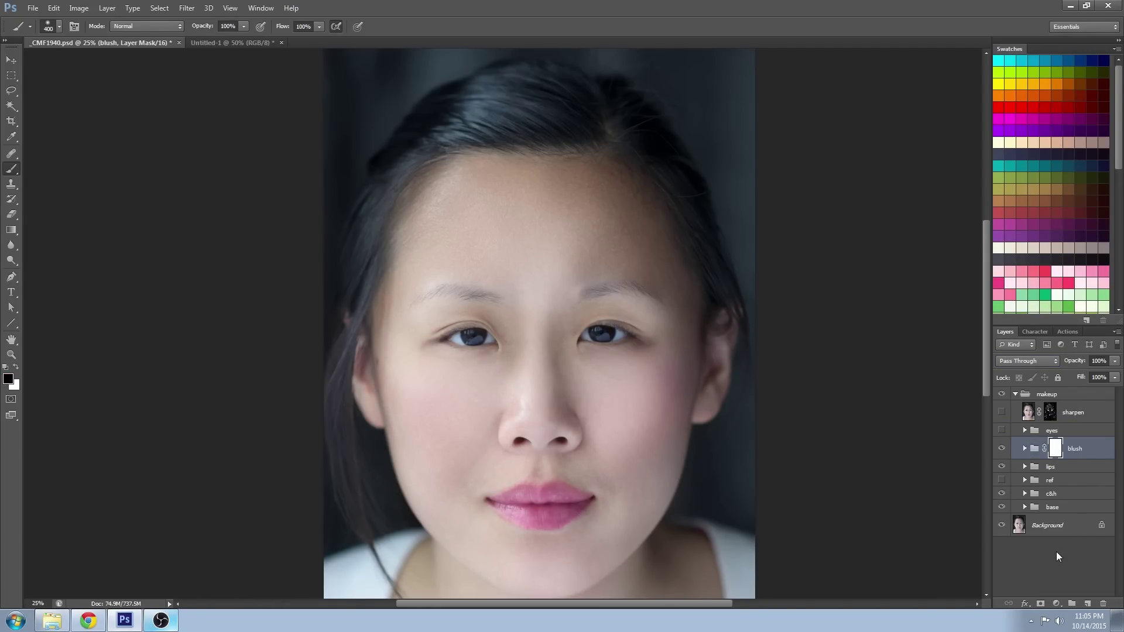
key("bracketright")
key("v")
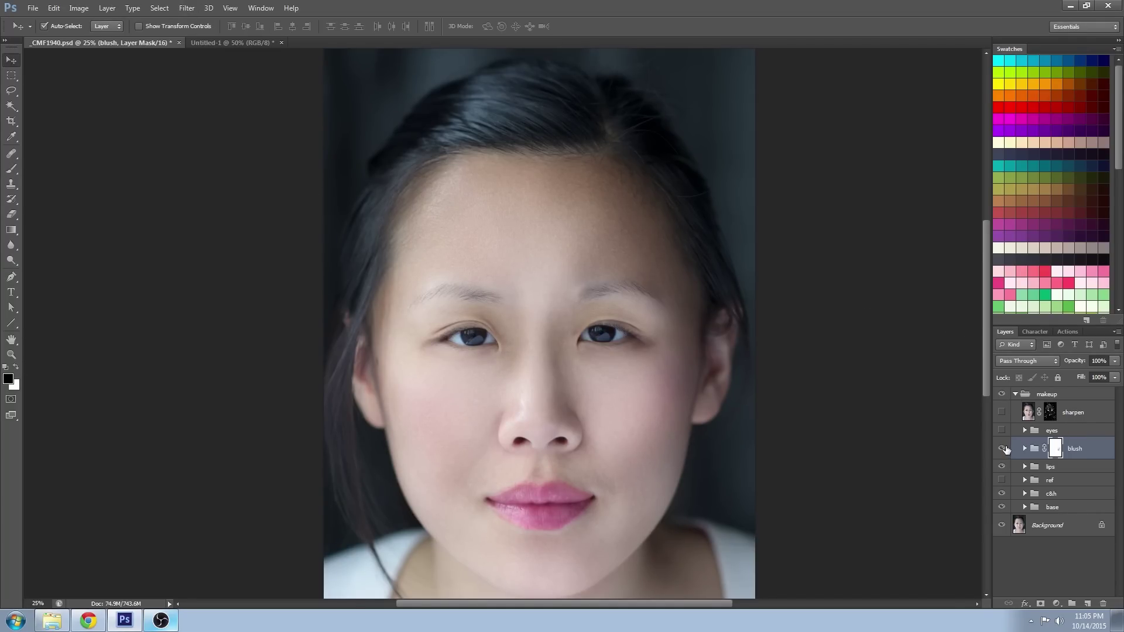
Show and expand the eyes group, toggle the eyeliner layer to compare it, and open its opacity setting.
left_click(1002, 430)
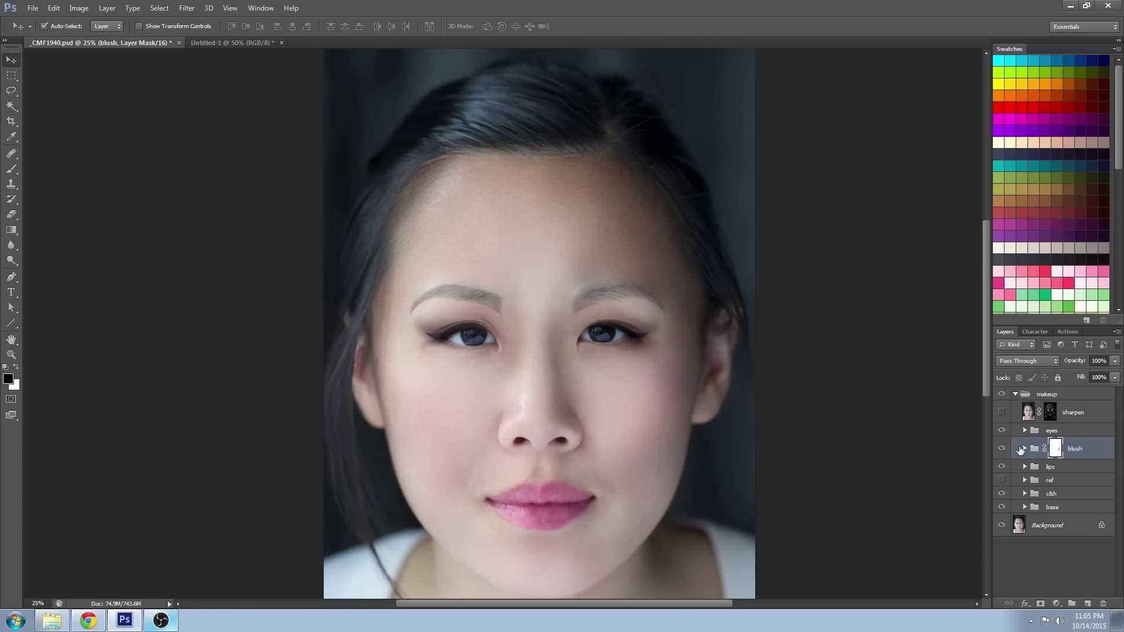
left_click(1024, 431)
left_click(1002, 448)
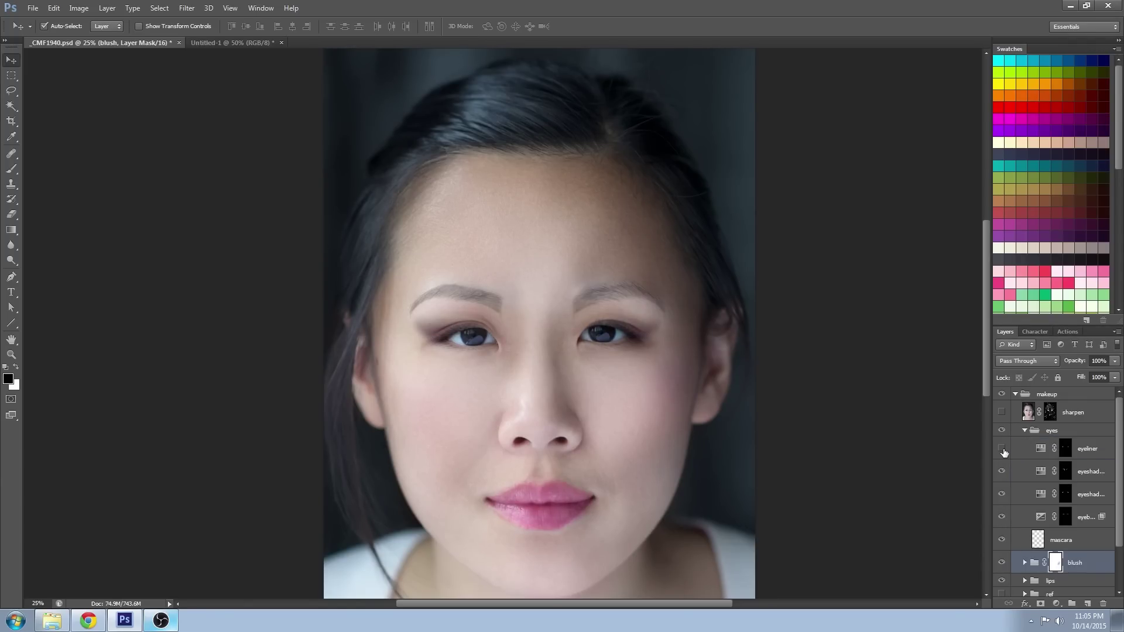
left_click(1002, 449)
left_click(1089, 449)
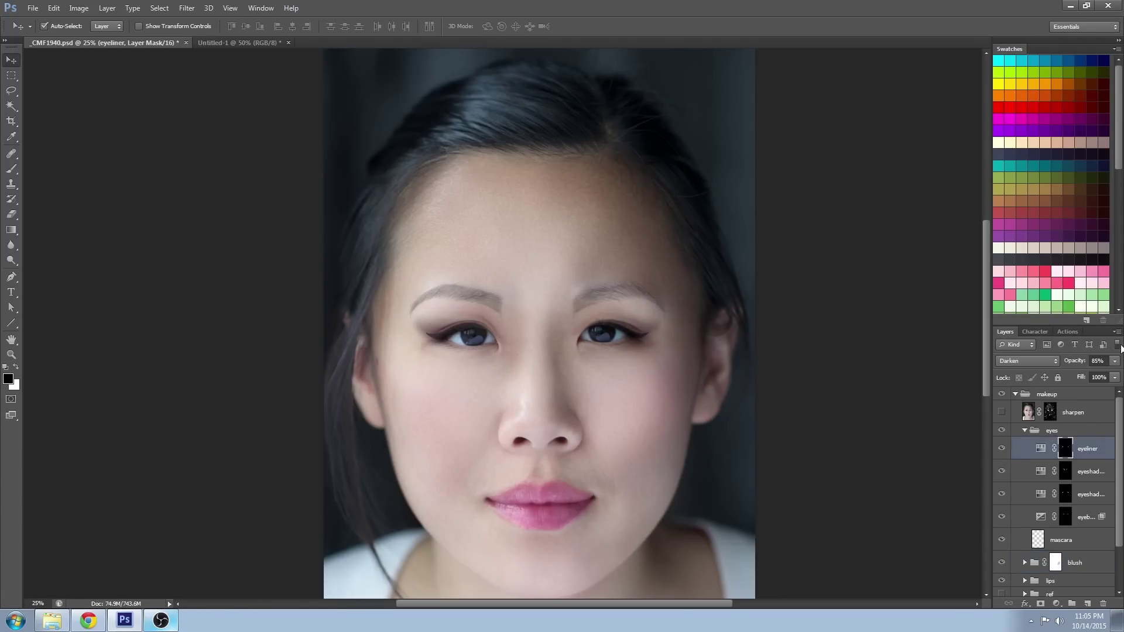
left_click(1115, 362)
Widen the layer list, duplicate the eyeshadow light layer and lower the copy's opacity.
left_click(1093, 472)
left_click_drag(991, 463, 978, 463)
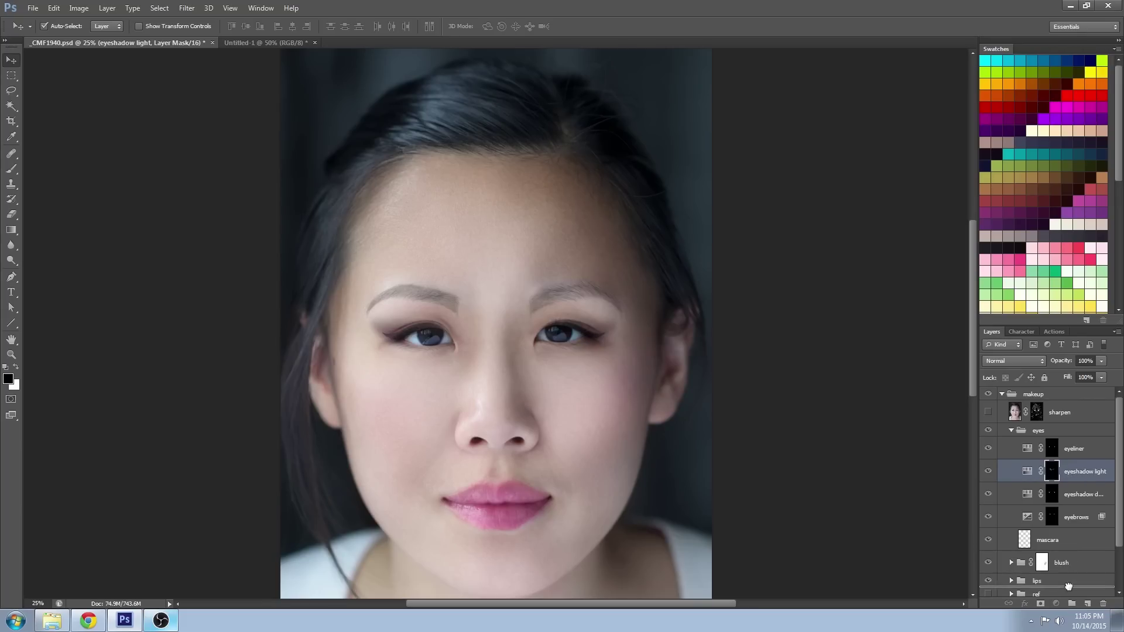
scroll(1071, 596, "down", 1)
left_click_drag(1089, 601, 1089, 602)
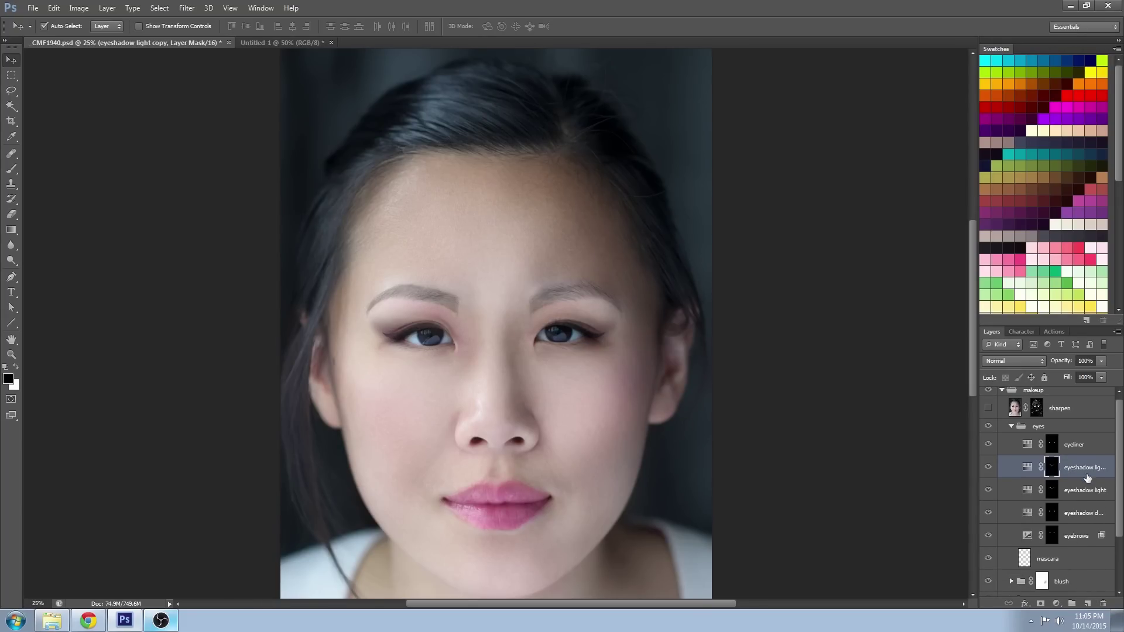
left_click(1102, 361)
left_click_drag(1103, 373, 1076, 373)
Switch the eyeshadow dark and eyebrows layers off and on to compare their effect.
left_click(998, 517)
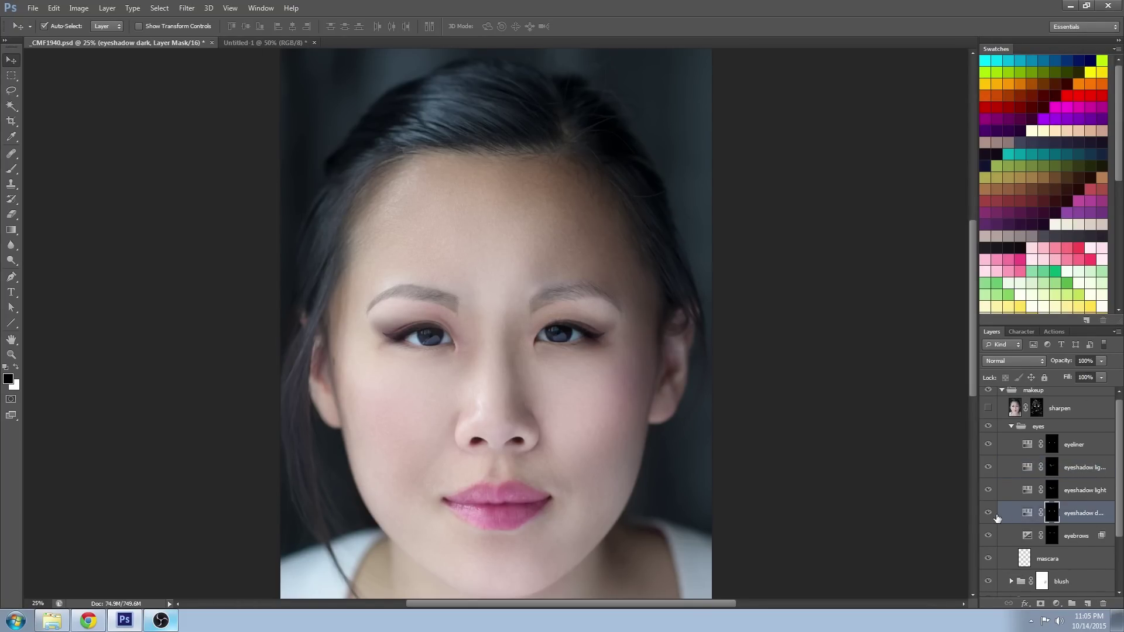
left_click(989, 514)
left_click(989, 515)
left_click(988, 537)
left_click(989, 537)
Select the eyebrows layer's mask and reduce the Brush to 90 px for the brow edges.
left_click(1051, 543)
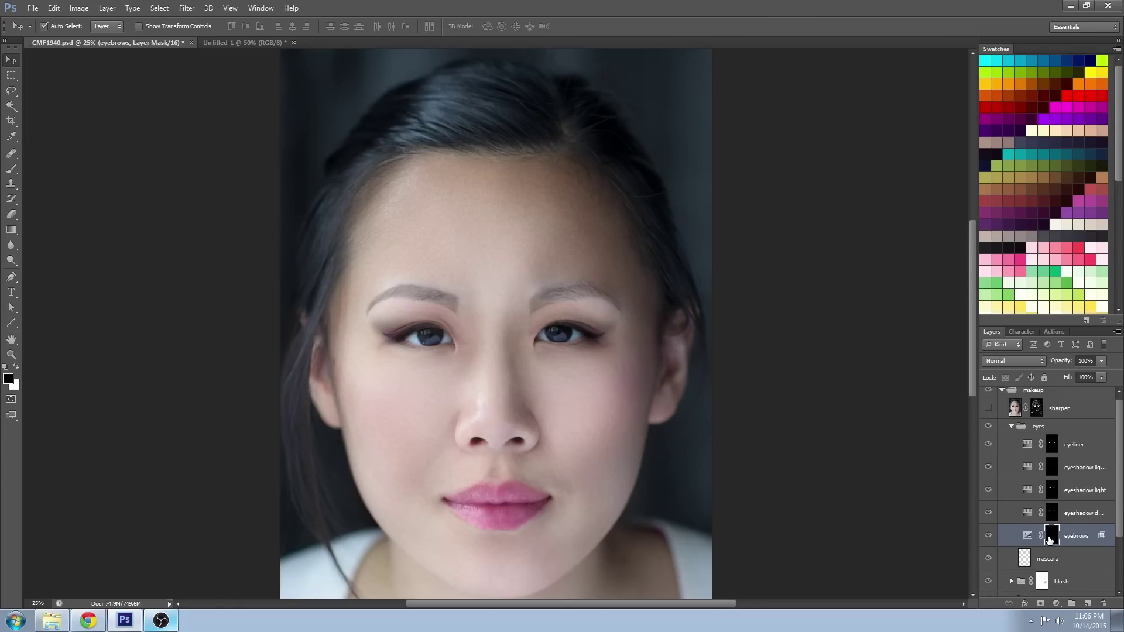
left_click(11, 168)
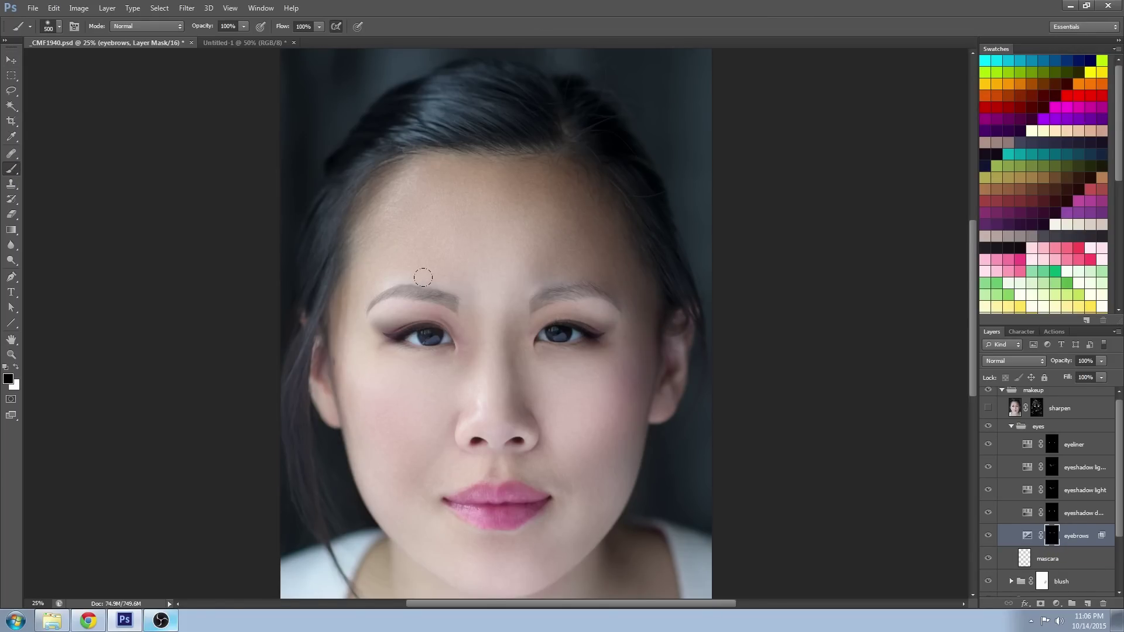
key("bracketleft")
key("bracketleft")
key("bracketleft")
key("bracketleft")
key("bracketleft")
Expand the base group and retouch the right-hand brow's upper edge on the concealer layer with the Spot Healing Brush.
scroll(1083, 480, "down", 3)
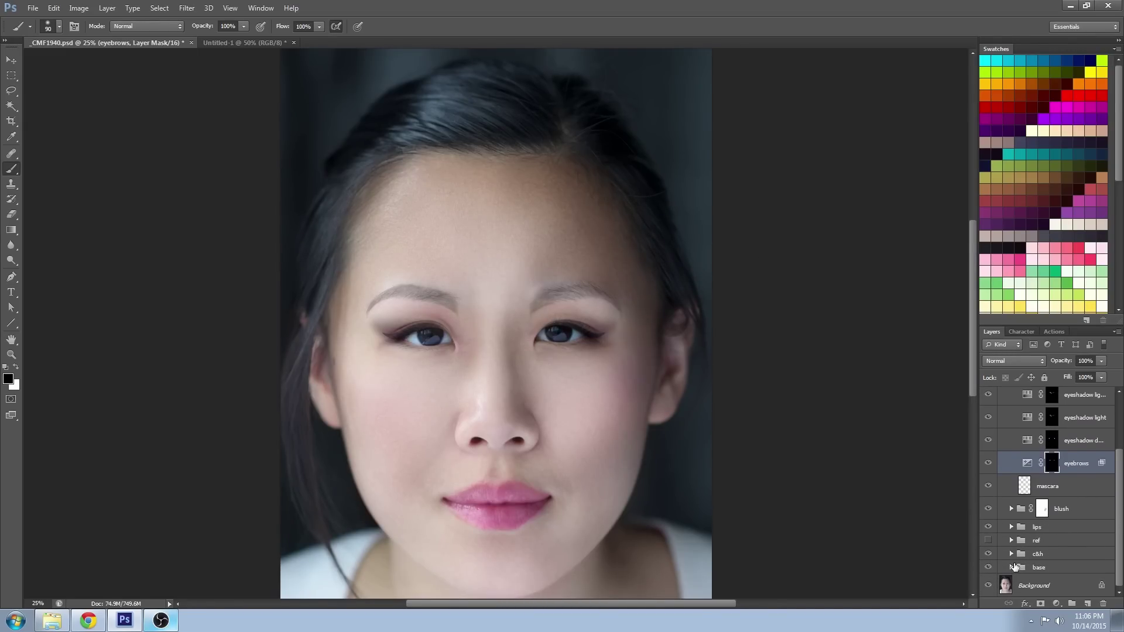
left_click(1011, 568)
scroll(1076, 562, "down", 2)
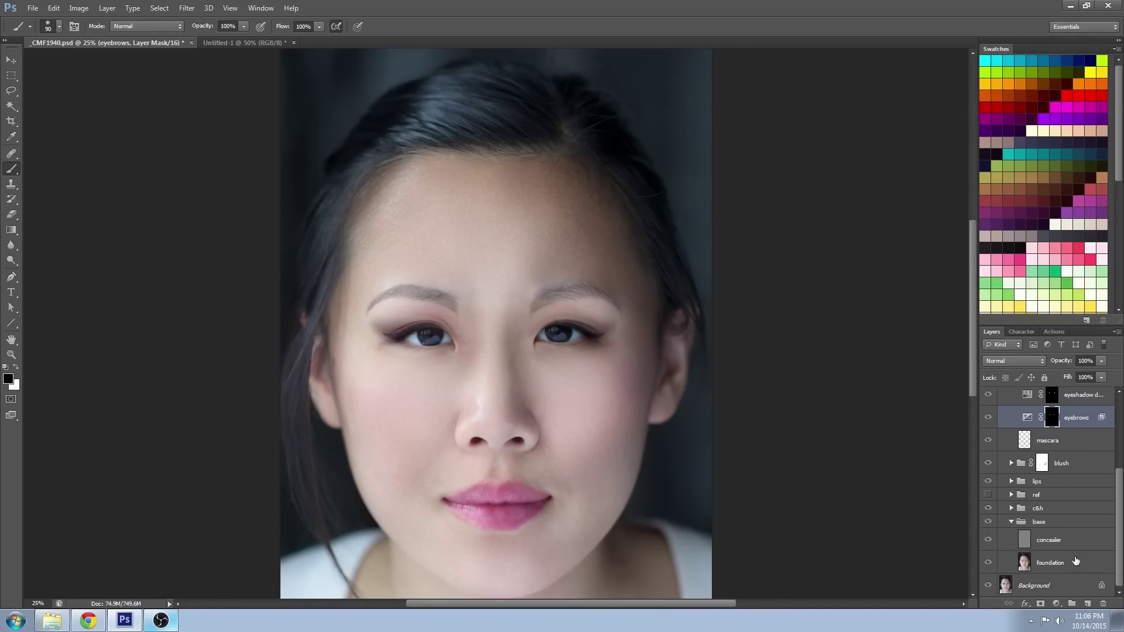
left_click(1025, 542)
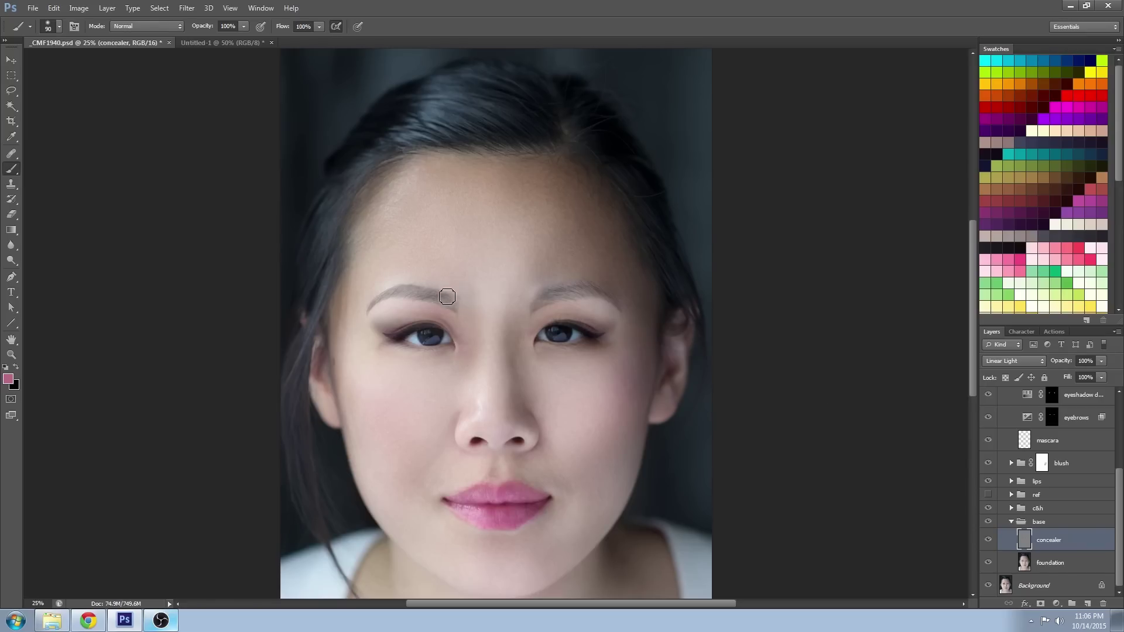
left_click_drag(15, 152, 56, 156)
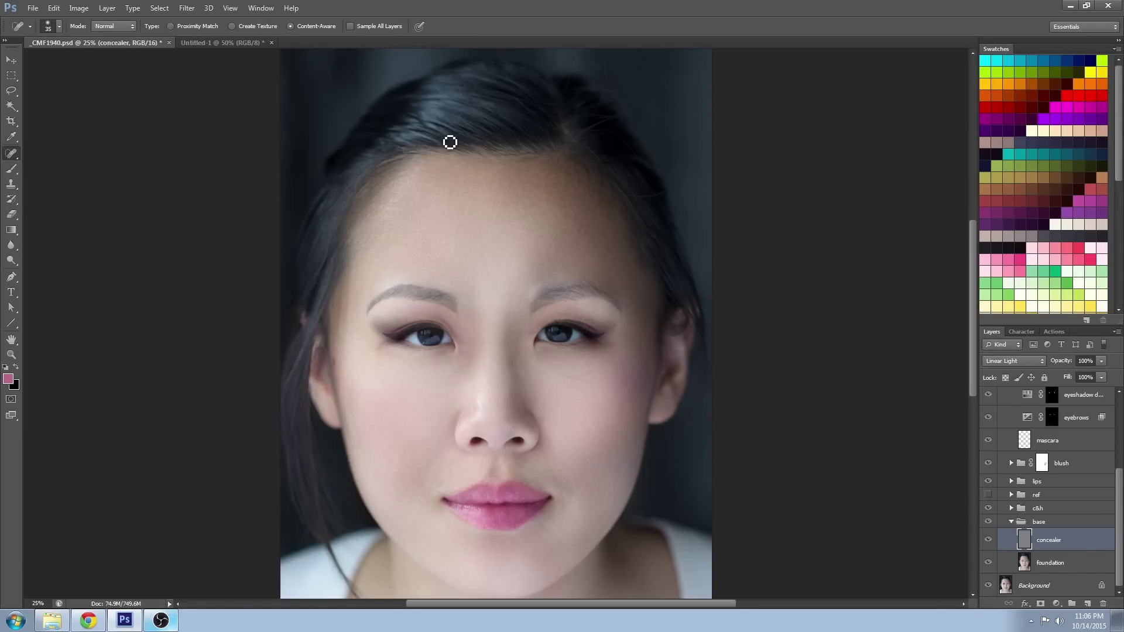
left_click_drag(564, 287, 567, 285)
Toggle the eyebrows layer's visibility to compare the drawn brows with the natural ones.
left_click(988, 418)
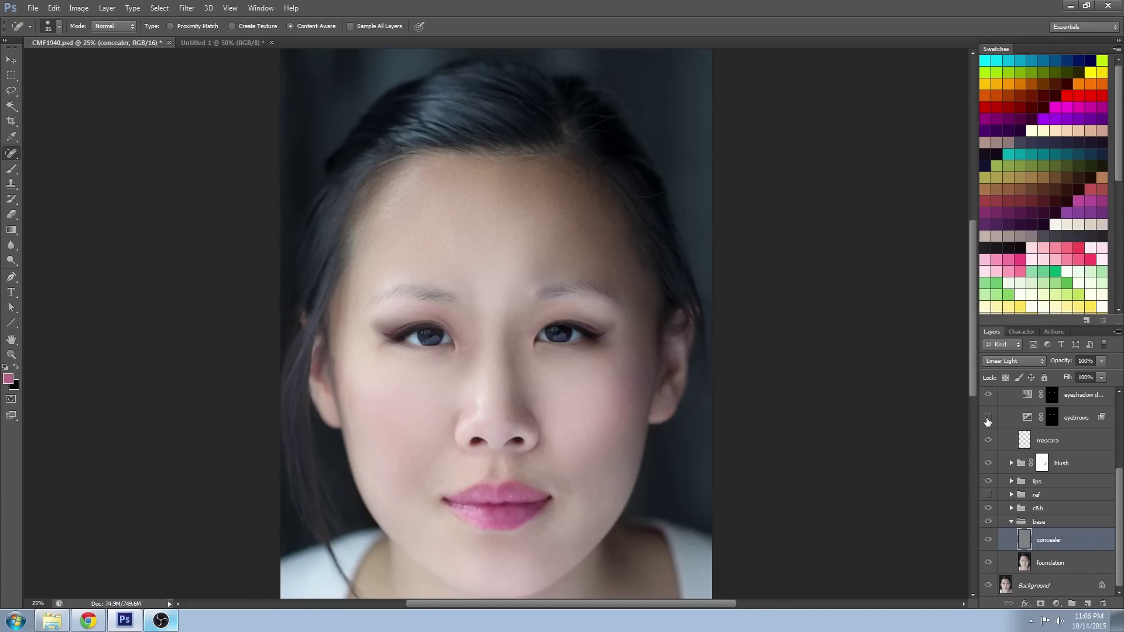
left_click(988, 418)
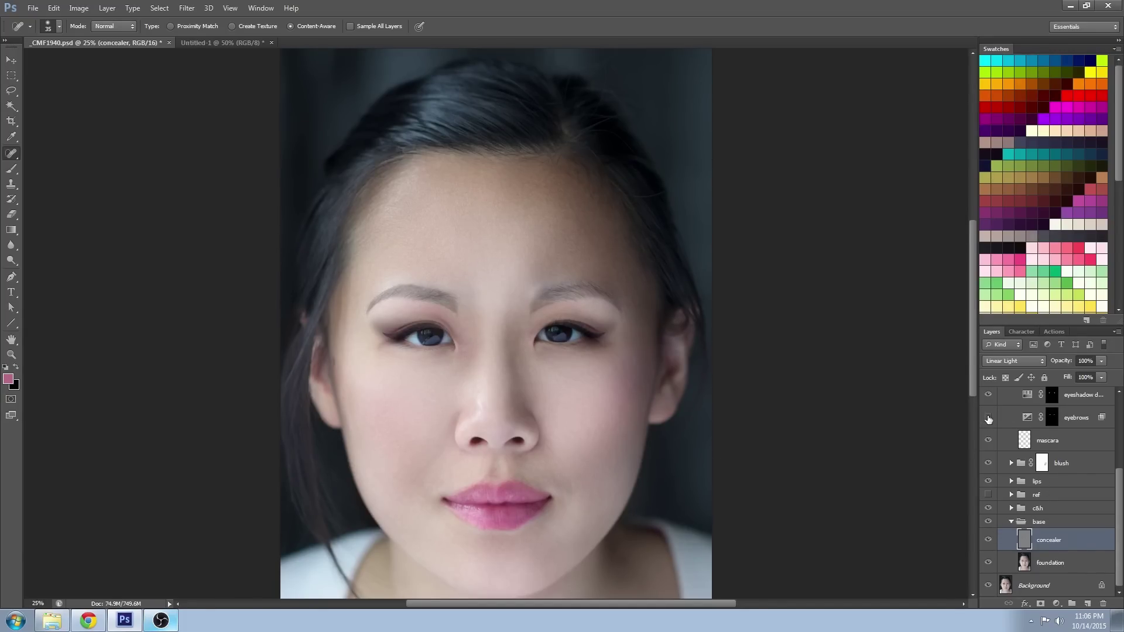
left_click(989, 418)
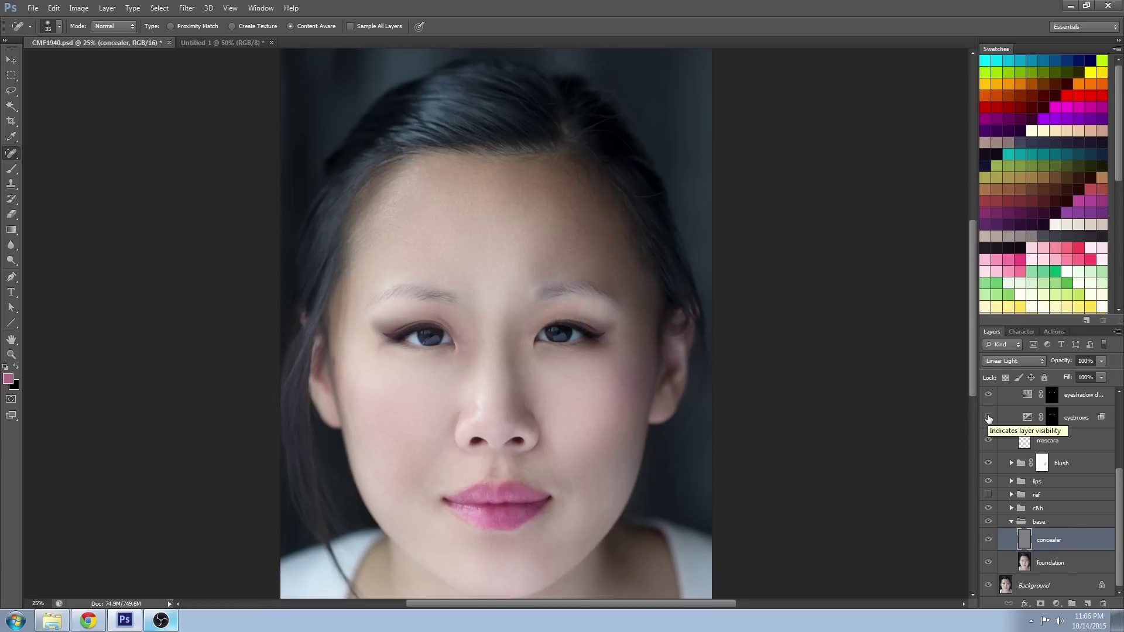
left_click(988, 418)
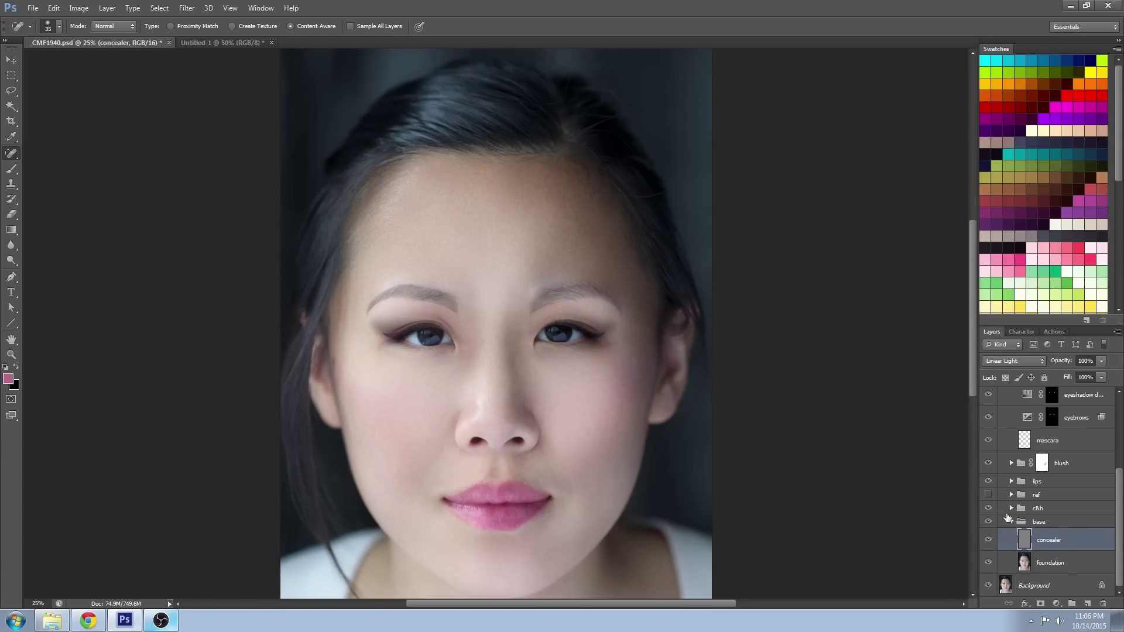
Touch up the foundation layer around the right-hand brow with the Brush, using skin tones sampled beside and above it.
left_click(1022, 565)
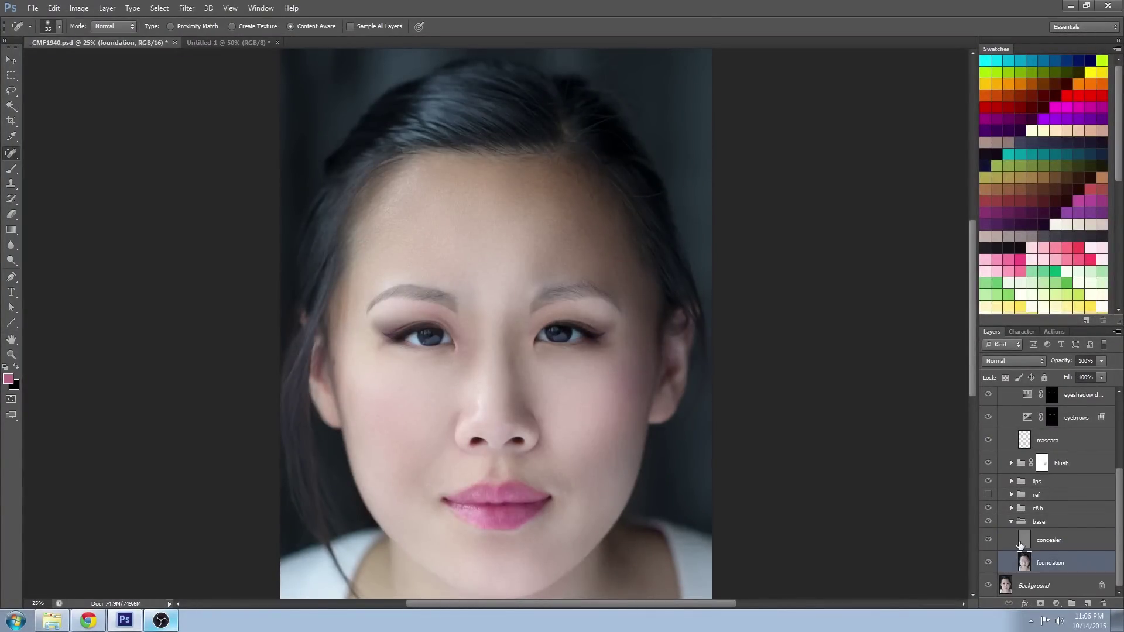
left_click(11, 168)
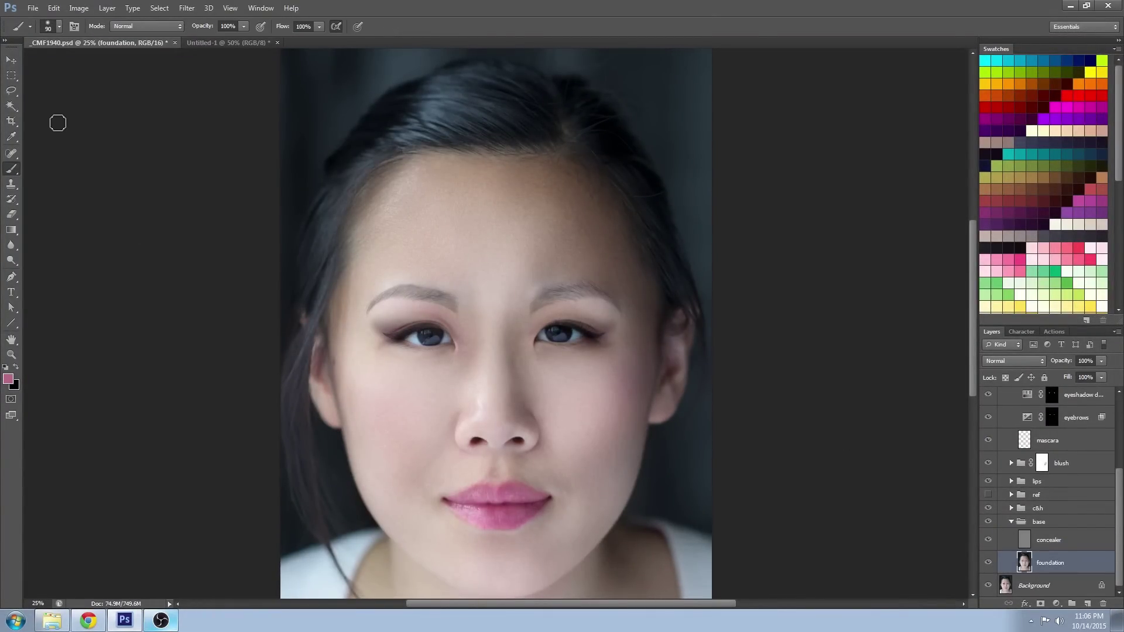
left_click(535, 295, "alt")
left_click(525, 297, "alt")
left_click(558, 273, "alt")
scroll(1065, 447, "up", 3)
scroll(1065, 446, "up", 2)
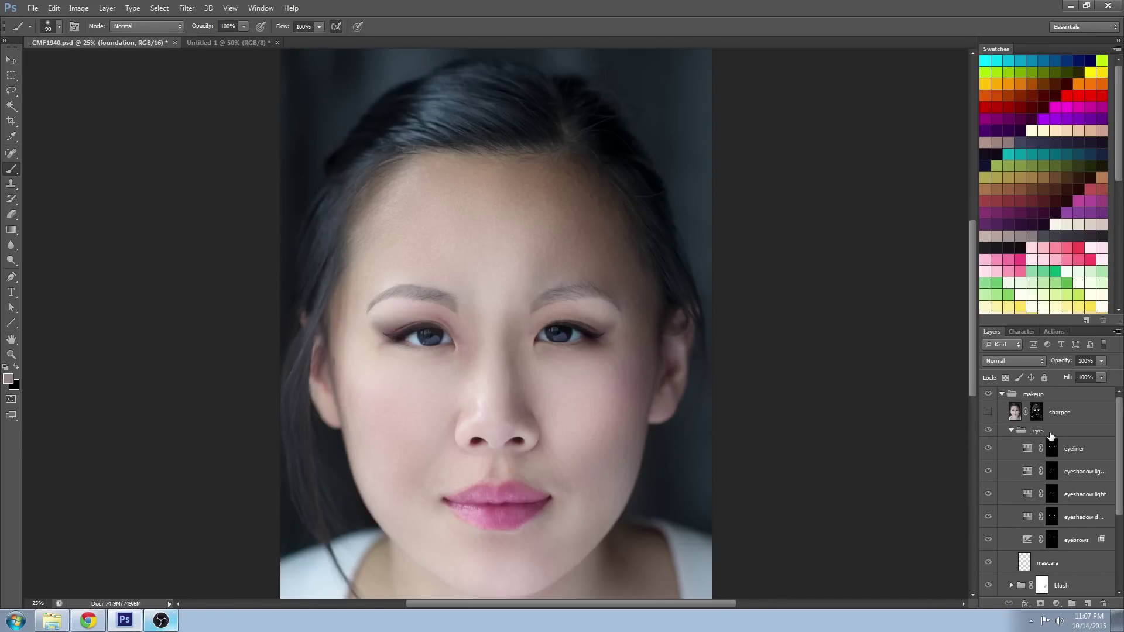
Collapse the eyes and base groups, and make the sharpen layer visible with its image selected.
left_click(1012, 432)
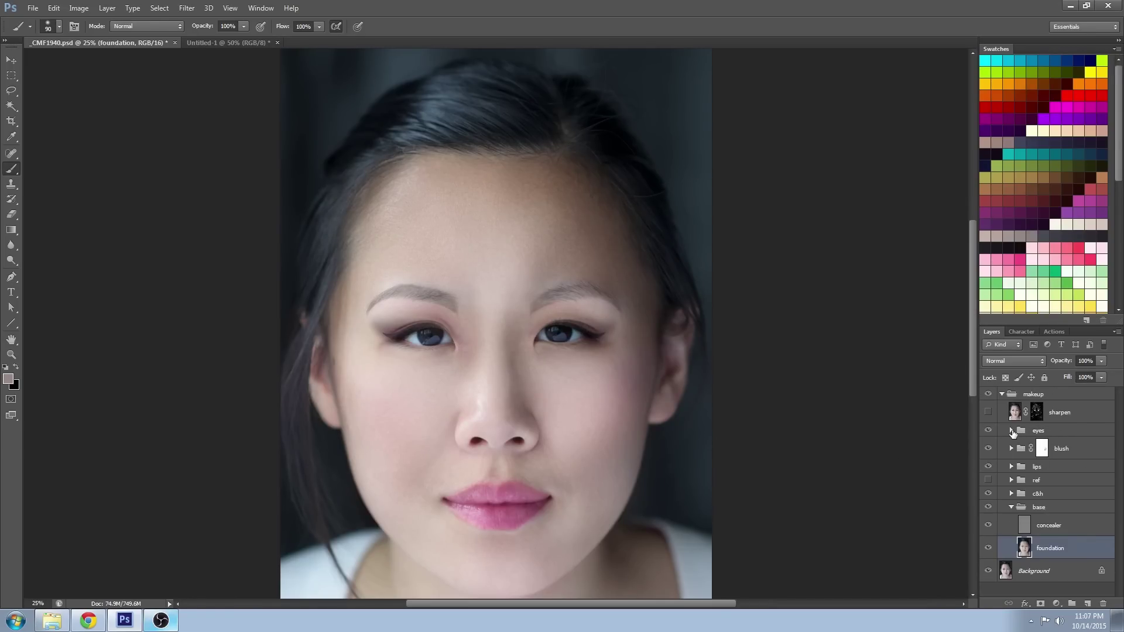
left_click(1012, 508)
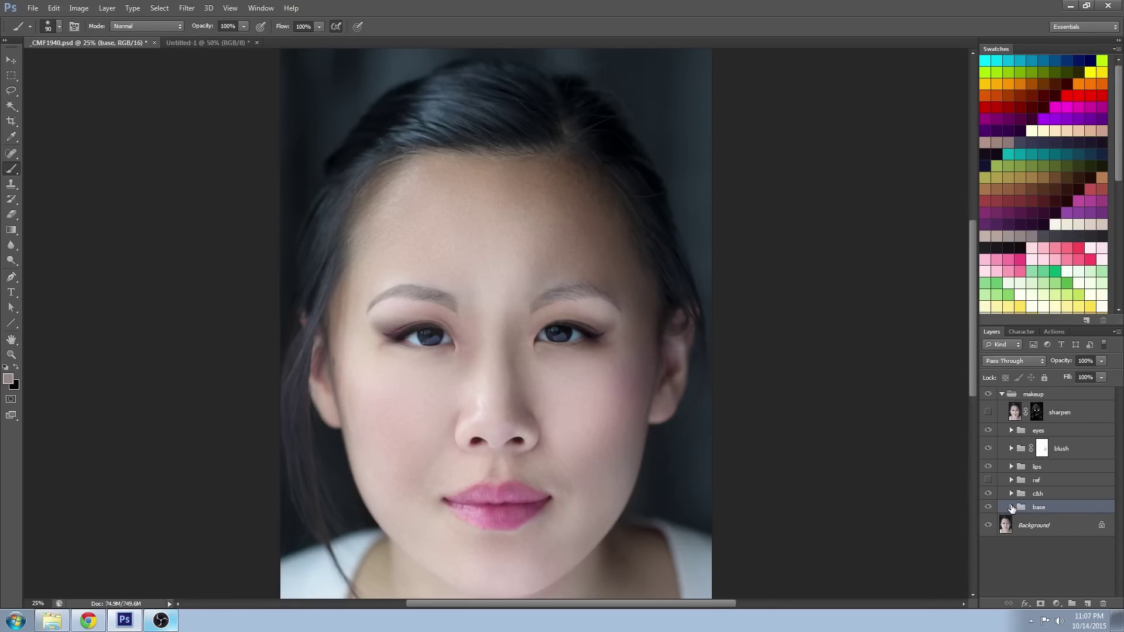
left_click(1015, 413)
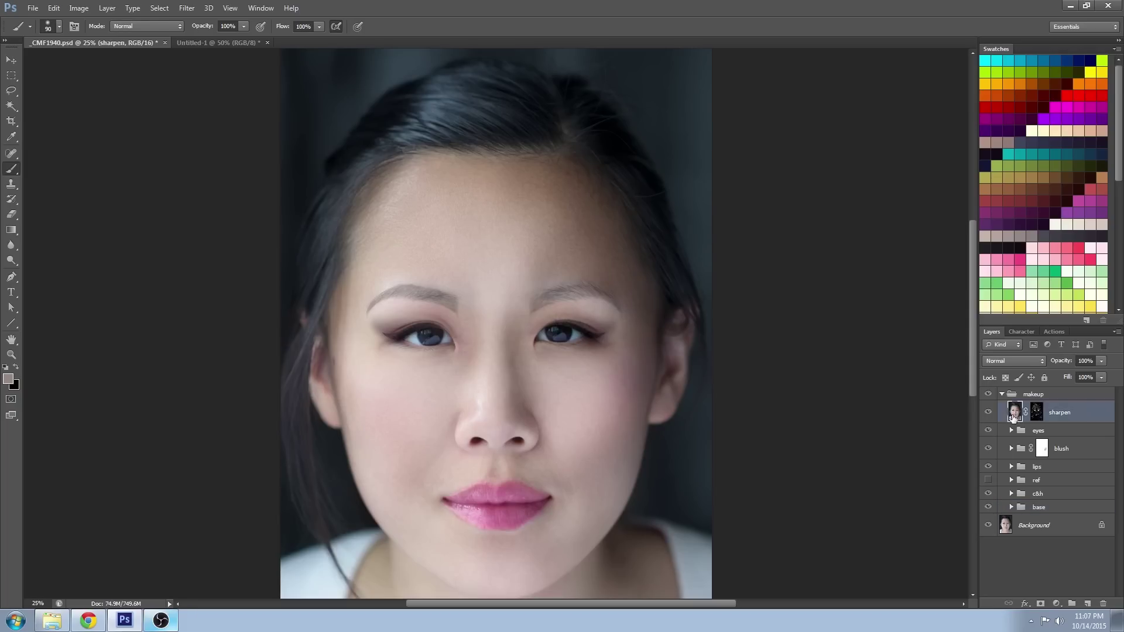
Apply Unsharp Mask to the sharpen layer with amount 183%, radius 2.6 pixels and a threshold lowered to near the minimum.
left_click(185, 9)
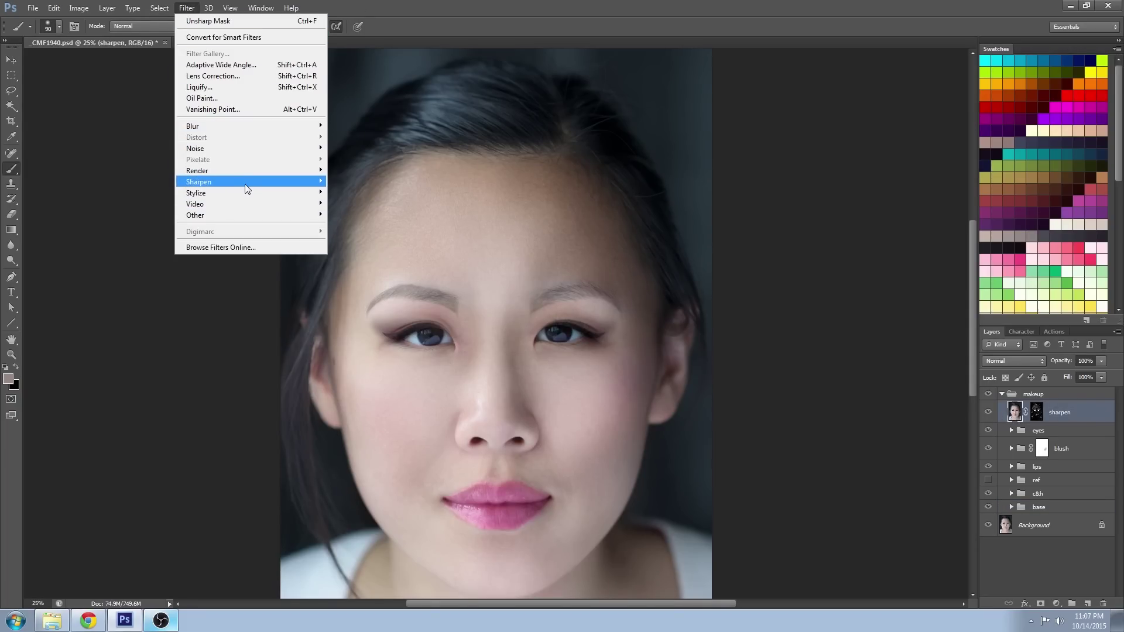
mouse_move(245, 187)
left_click(368, 224)
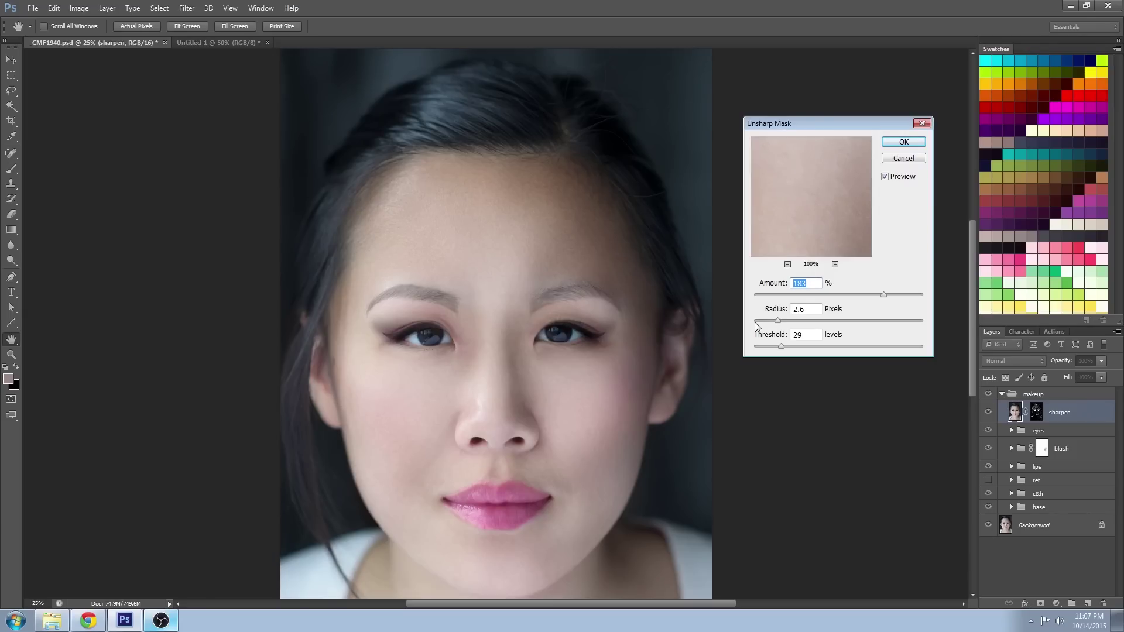
left_click_drag(771, 346, 757, 346)
left_click_drag(759, 347, 758, 350)
left_click(894, 147)
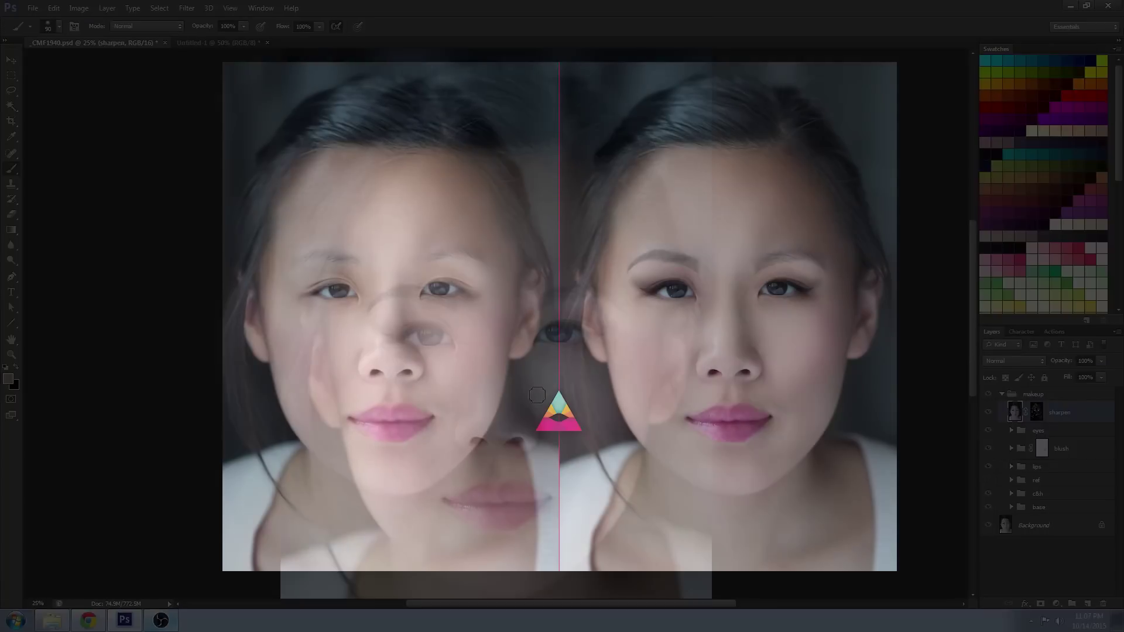